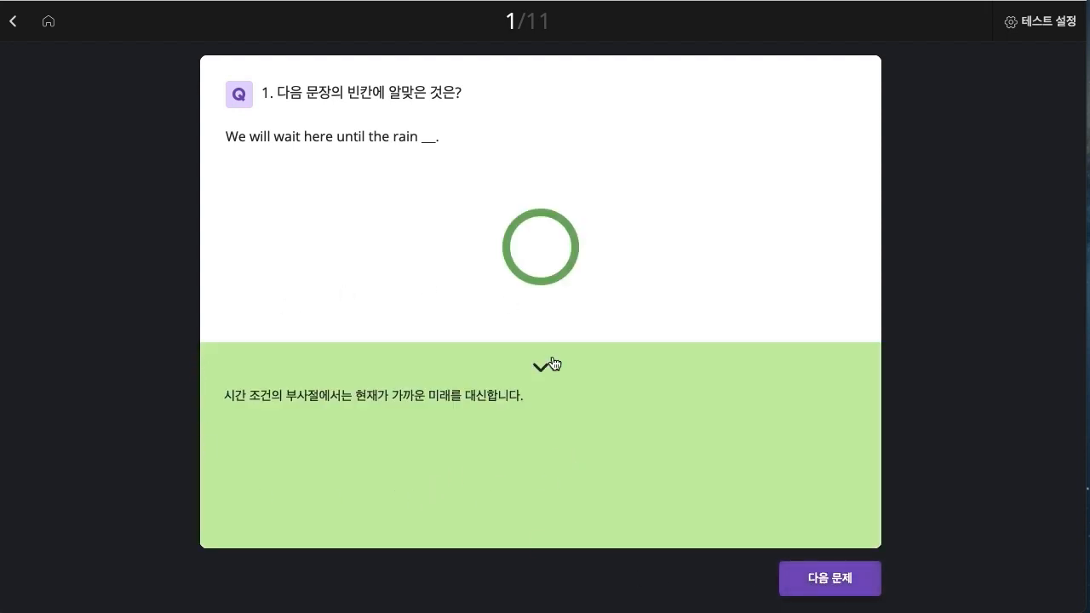
Advance to question 2 and submit "have" as the answer for the blank in the letter-copying sentence
{"action": "left_click", "coordinate": [850, 574]}
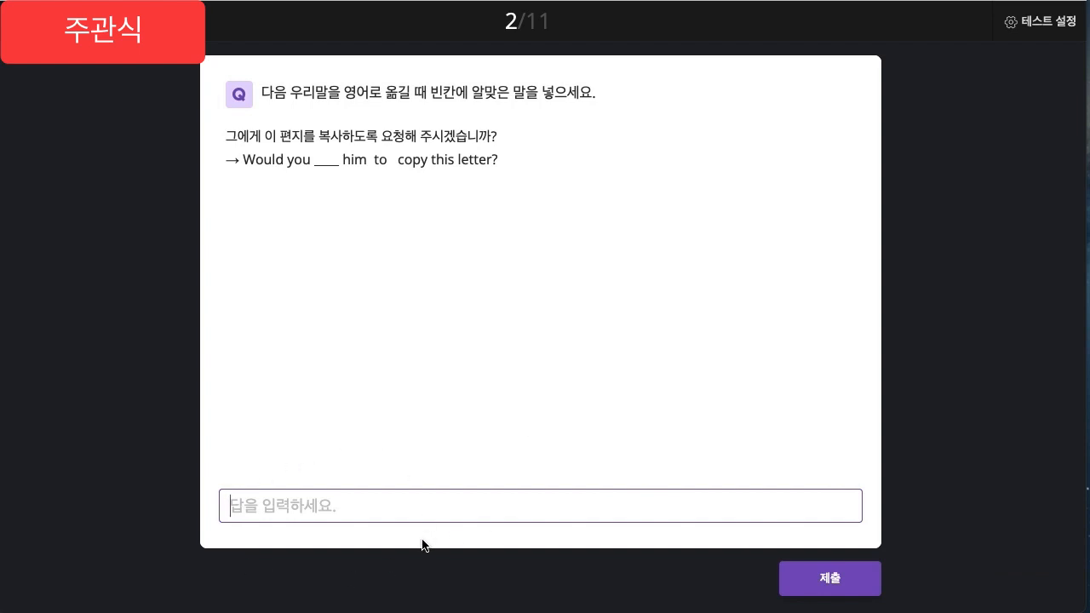
{"action": "type", "text": "a"}
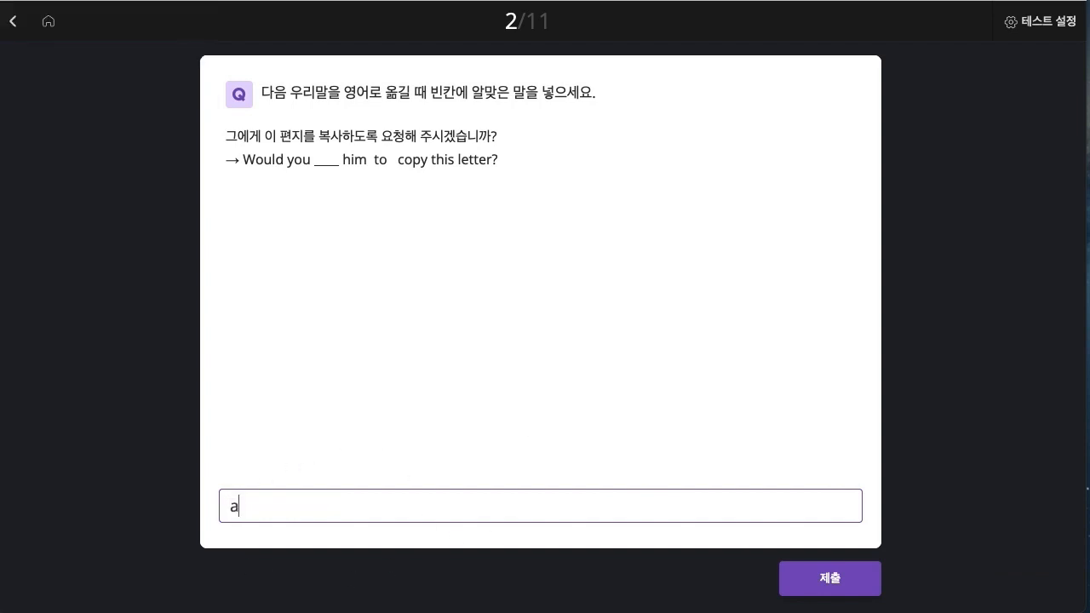
{"action": "type", "text": "sk"}
{"action": "key", "text": "BackSpace"}
{"action": "key", "text": "BackSpace"}
{"action": "key", "text": "BackSpace"}
{"action": "type", "text": "have"}
{"action": "left_click", "coordinate": [853, 579]}
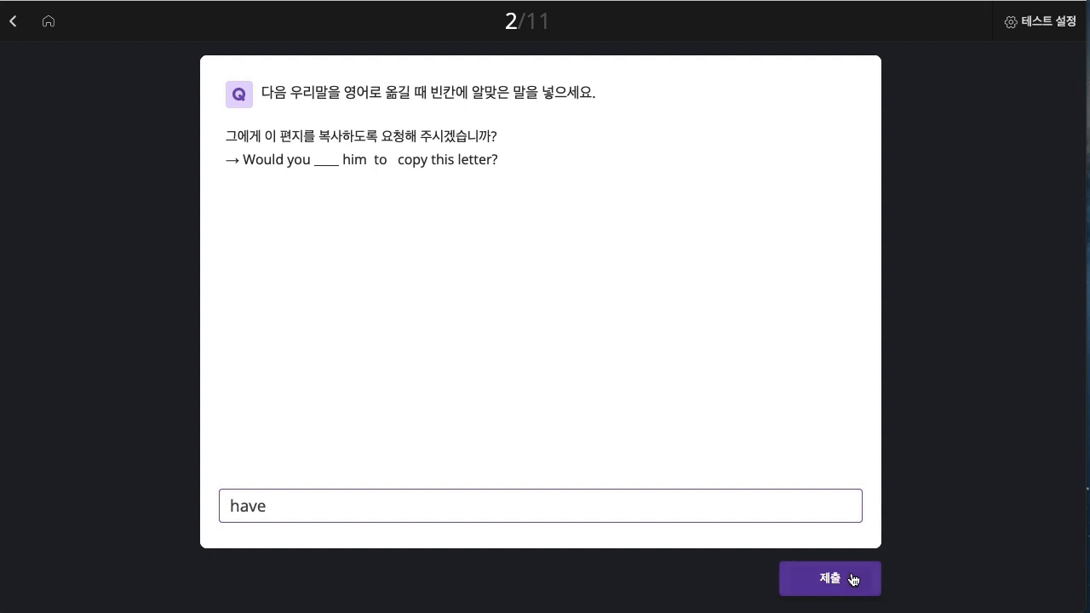
Advance to question 3, submit choice 4 for the animal described, and view the correct answer
{"action": "left_click", "coordinate": [853, 580]}
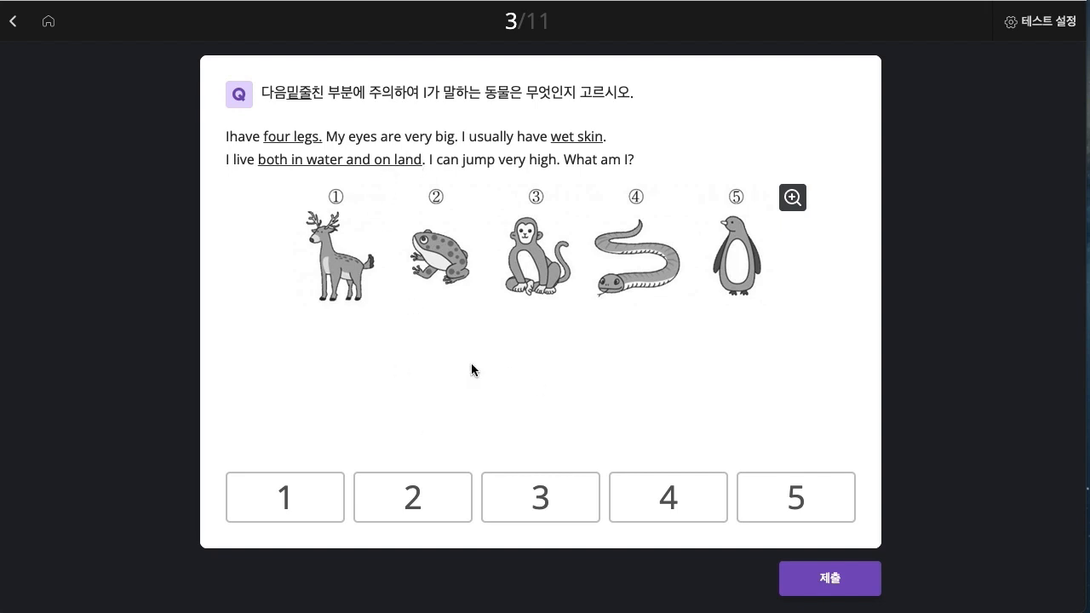
{"action": "left_click", "coordinate": [669, 497]}
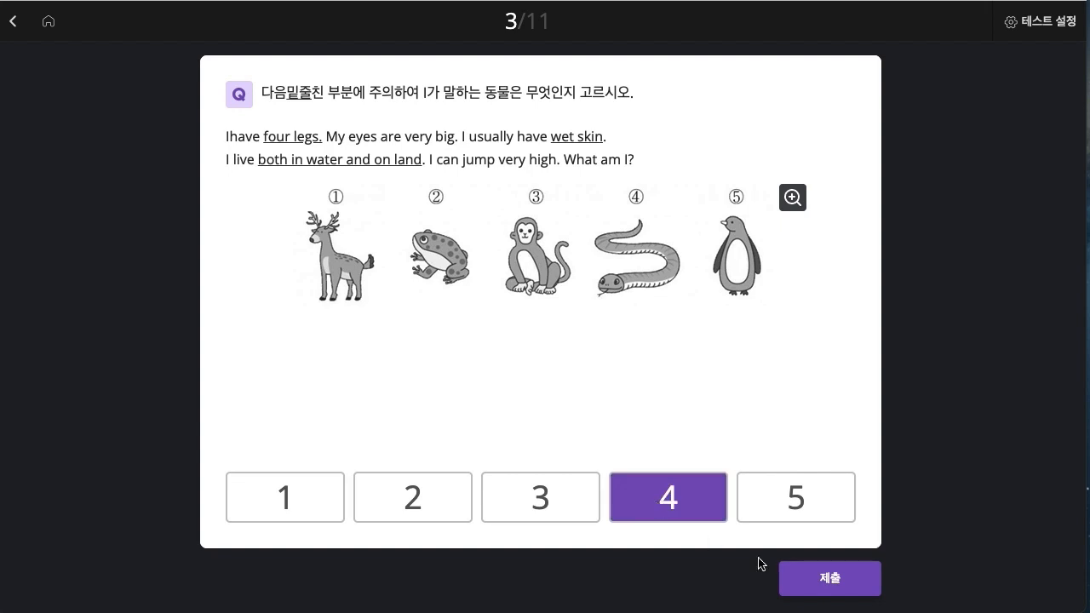
{"action": "left_click", "coordinate": [835, 579]}
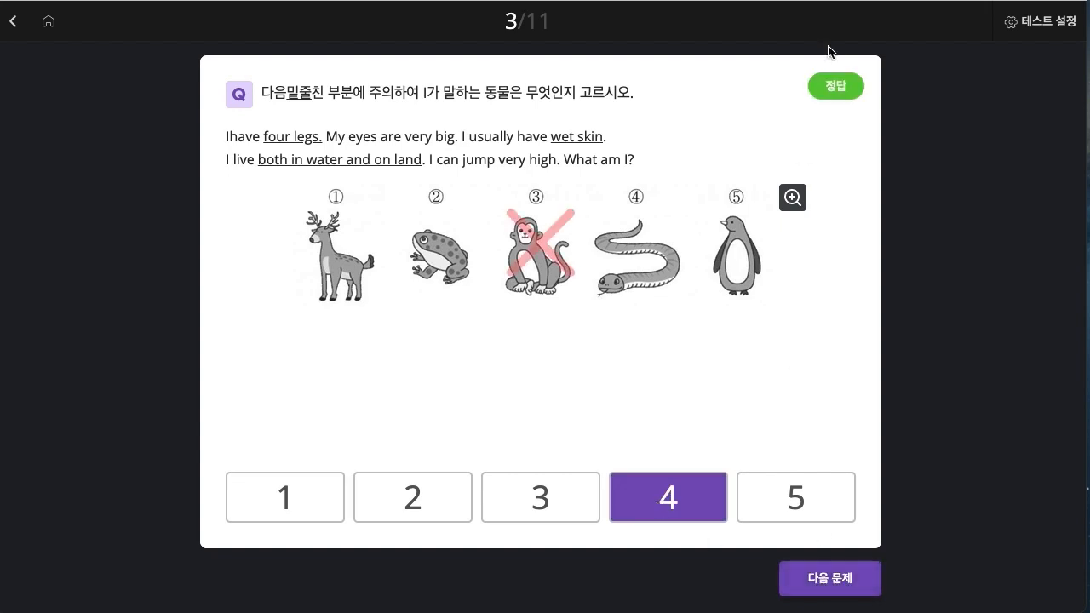
{"action": "left_click", "coordinate": [836, 86]}
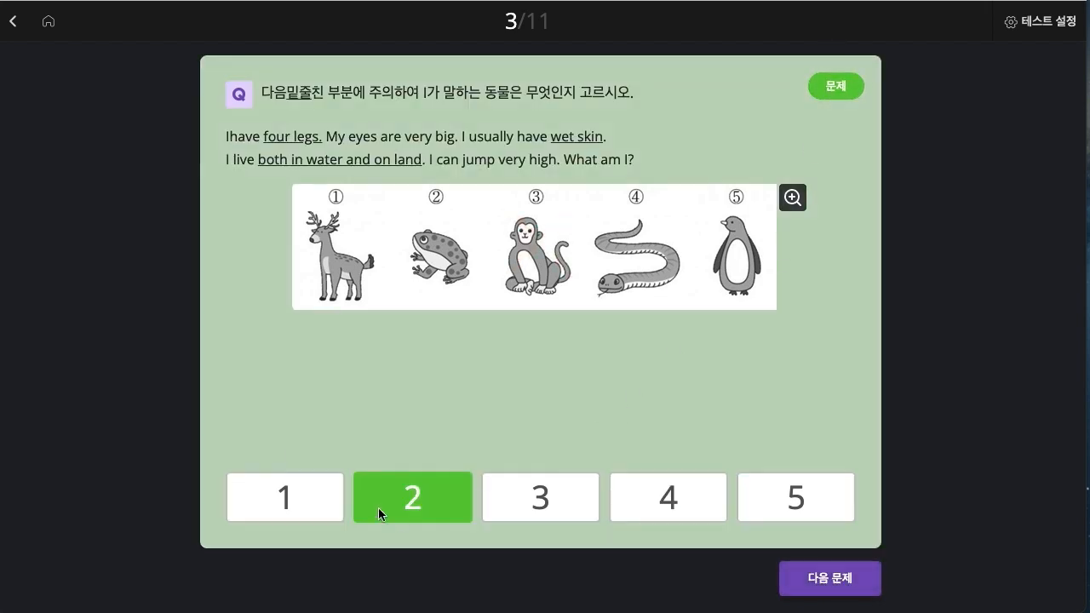
Advance to question 4, complete the sentence by choosing "acts" and "were" for the two blanks, and submit it
{"action": "left_click", "coordinate": [831, 578]}
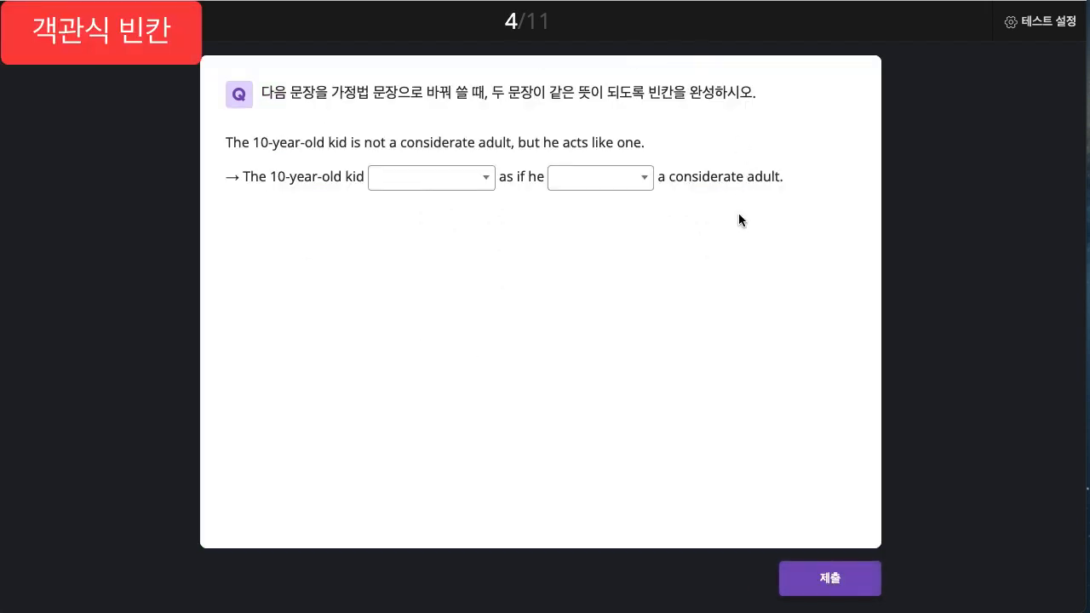
{"action": "left_click", "coordinate": [467, 182]}
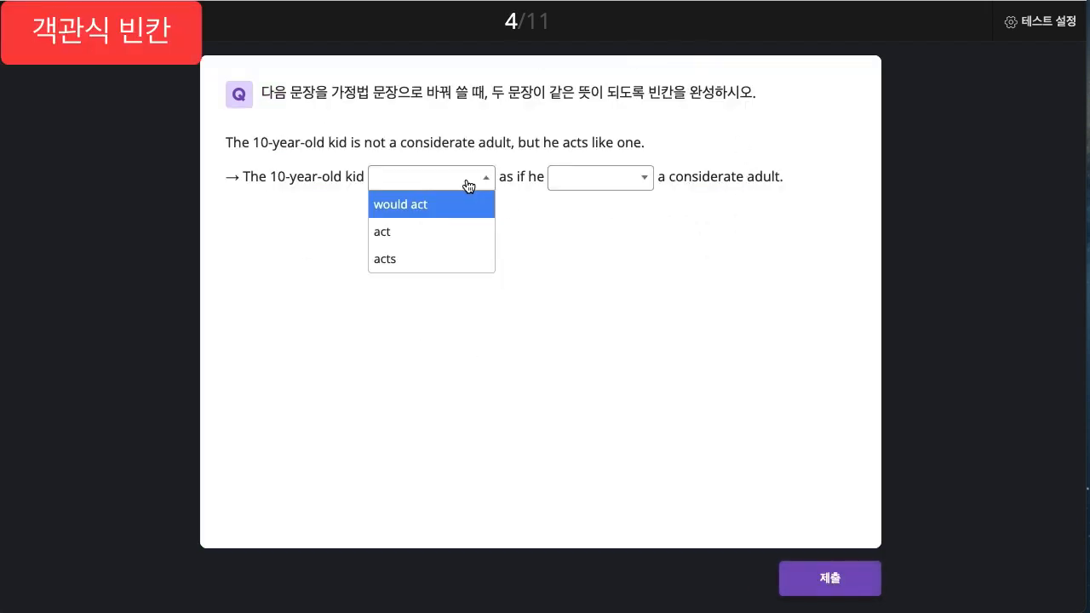
{"action": "left_click", "coordinate": [588, 186]}
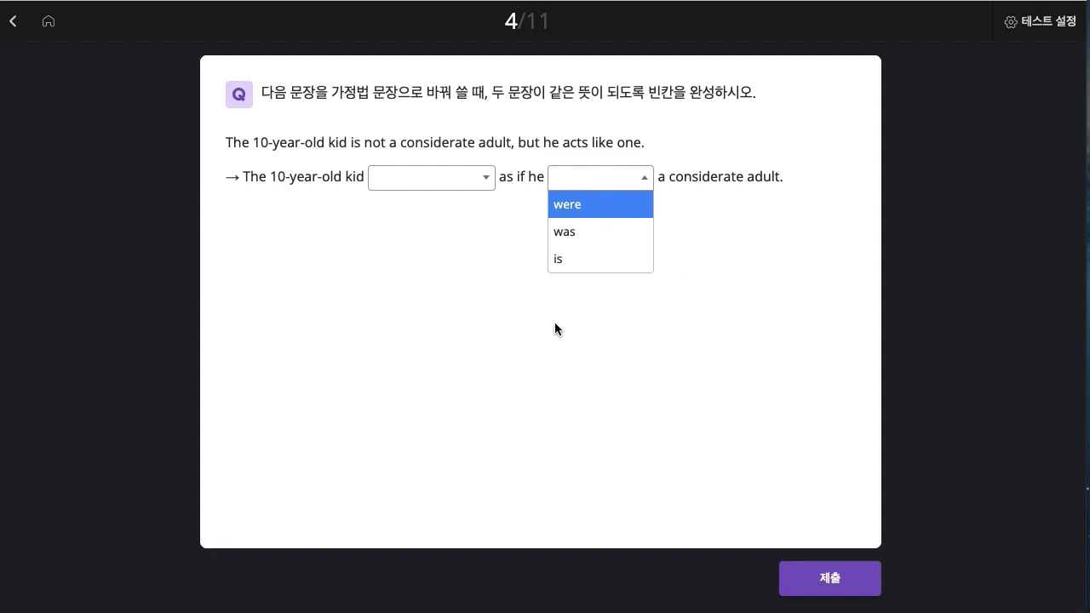
{"action": "left_click", "coordinate": [481, 179]}
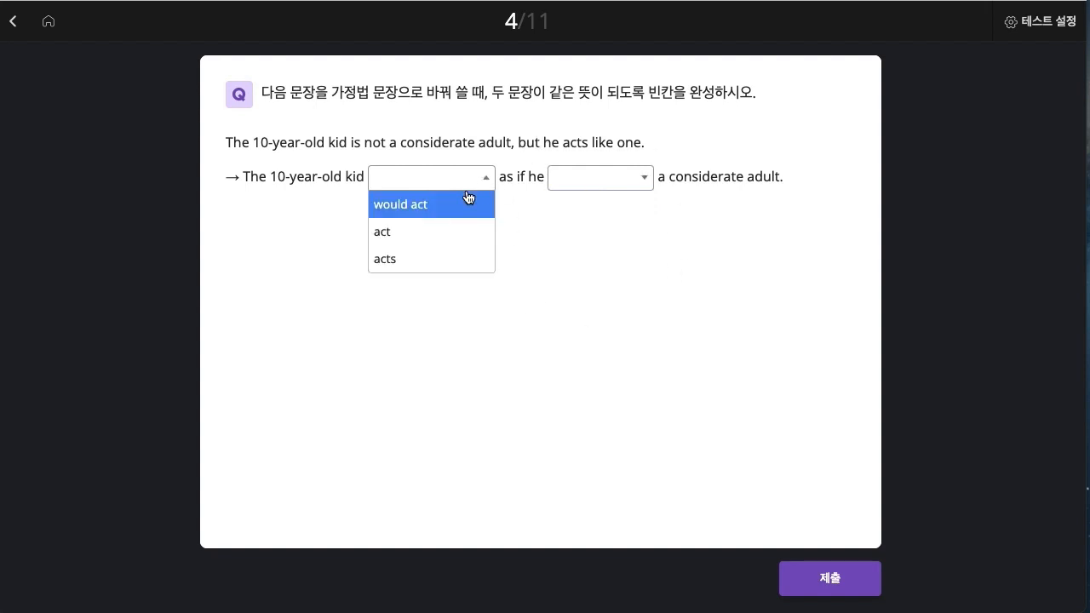
{"action": "left_click", "coordinate": [446, 256]}
{"action": "left_click", "coordinate": [584, 186]}
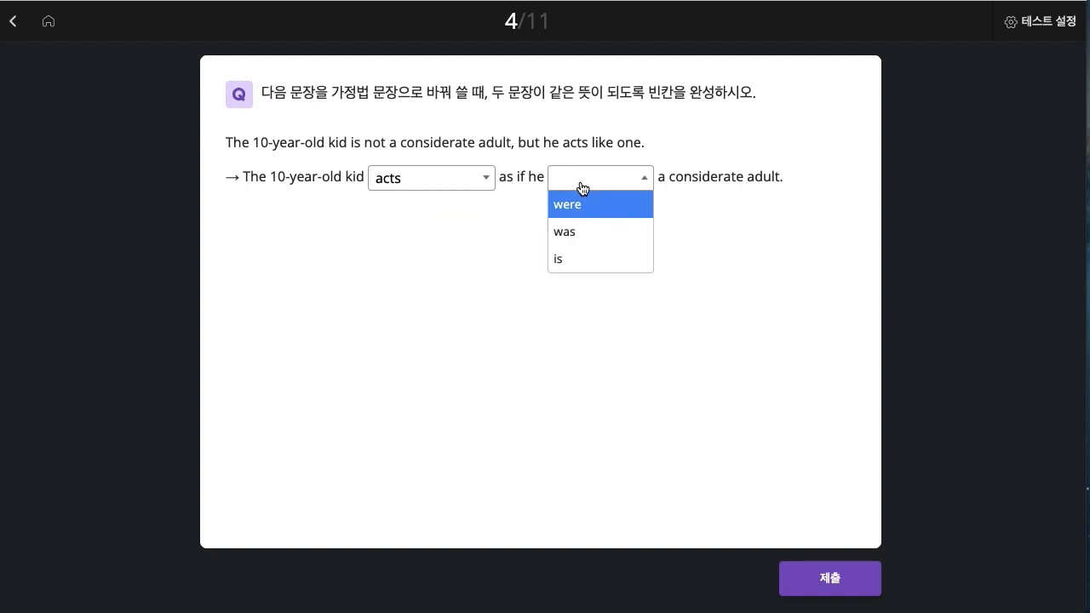
{"action": "left_click", "coordinate": [599, 212]}
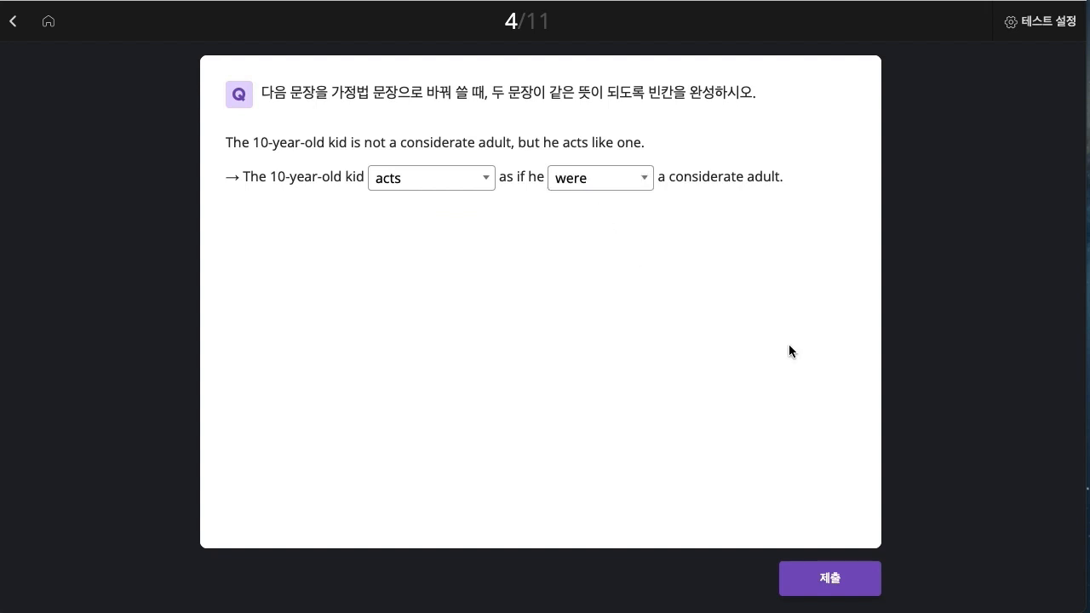
{"action": "left_click", "coordinate": [850, 579]}
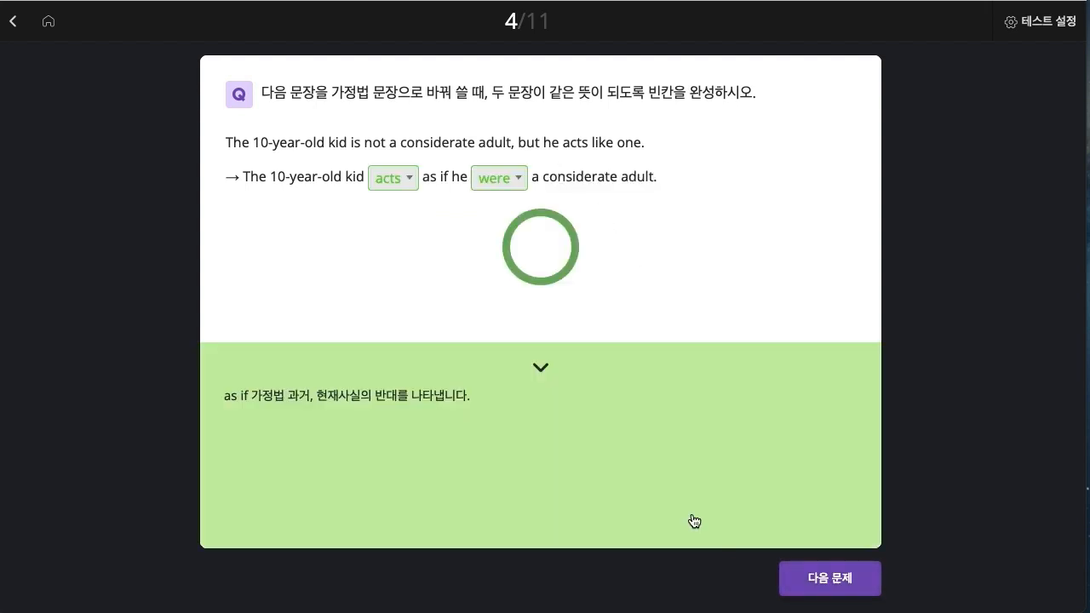
Advance to question 5, fill the three blanks with "and", "are" and "at" in order, and submit the answer
{"action": "left_click", "coordinate": [861, 584]}
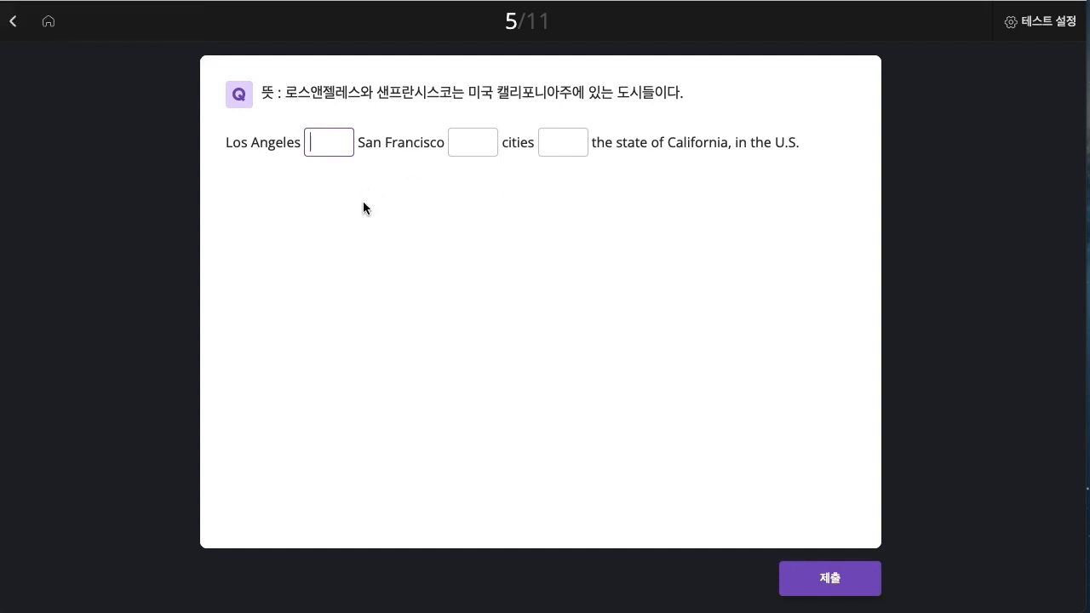
{"action": "type", "text": "and"}
{"action": "key", "text": "Tab"}
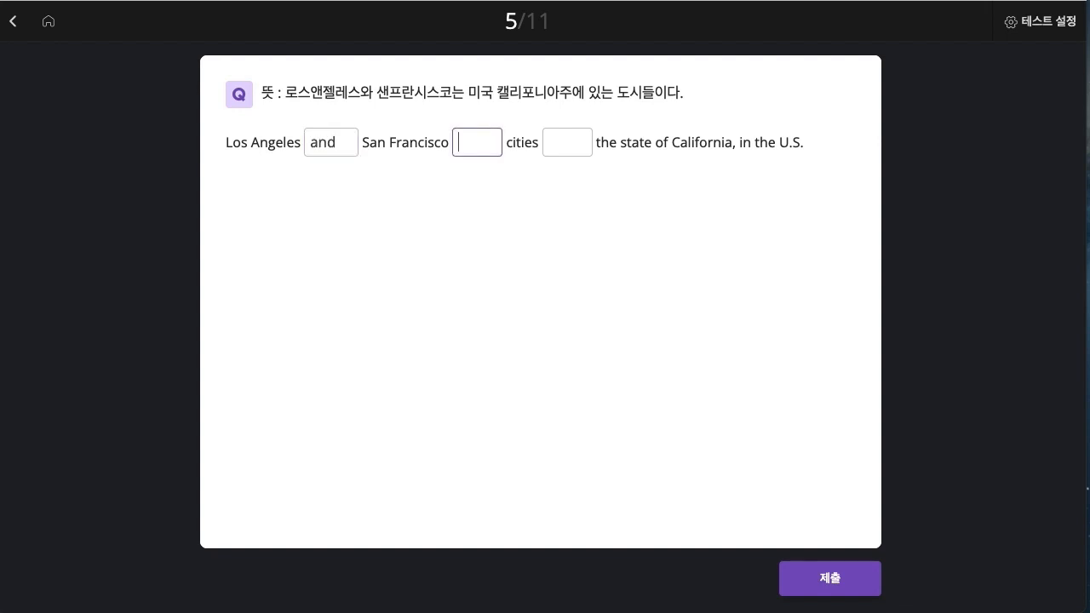
{"action": "type", "text": "are"}
{"action": "key", "text": "Tab"}
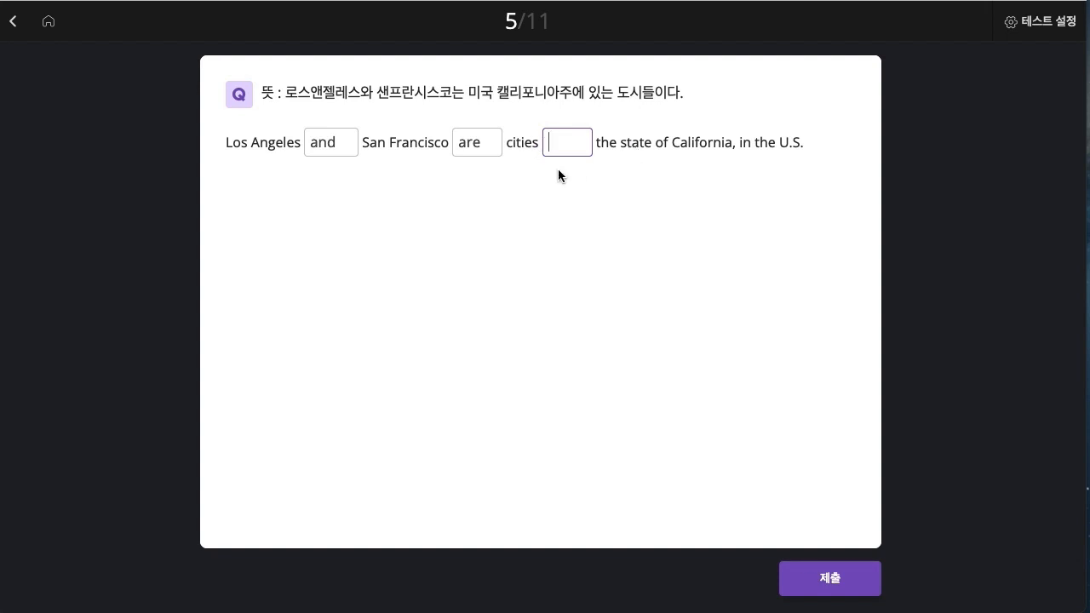
{"action": "type", "text": "a"}
{"action": "key", "text": "BackSpace"}
{"action": "key", "text": "BackSpace"}
{"action": "type", "text": "in"}
{"action": "key", "text": "BackSpace"}
{"action": "type", "text": "at"}
{"action": "left_click", "coordinate": [833, 579]}
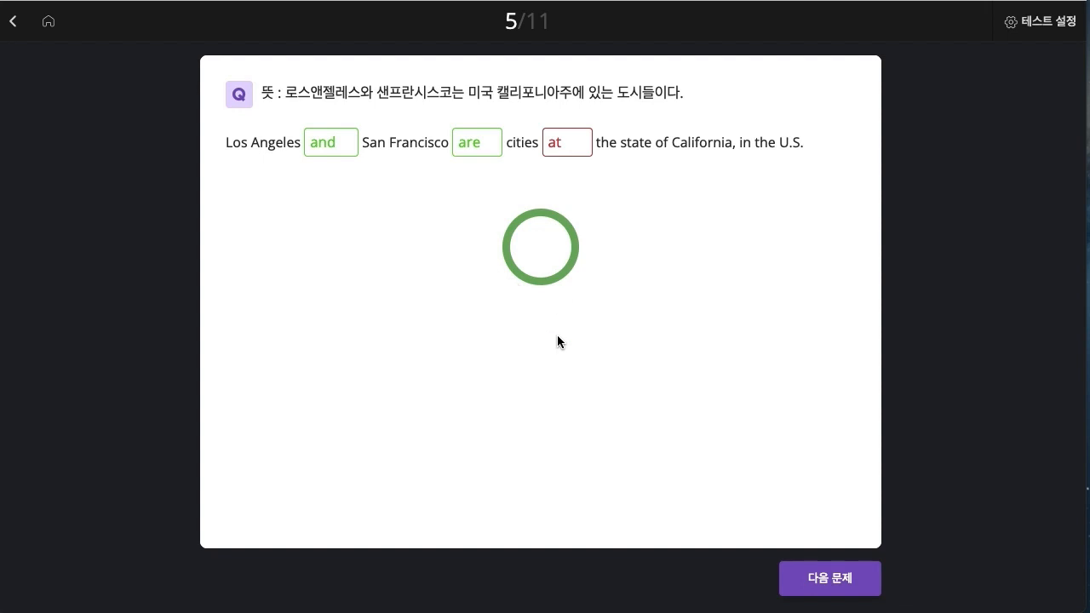
Advance to question 6, mark "is" as the incorrect word, correct it to "was", and submit the answer
{"action": "left_click", "coordinate": [826, 581]}
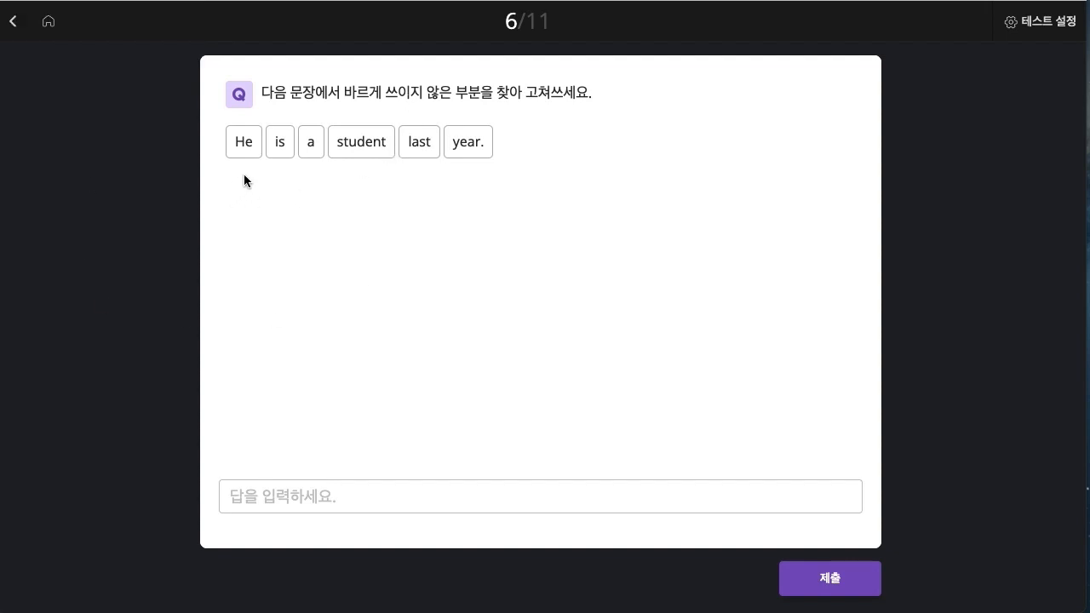
{"action": "left_click", "coordinate": [277, 152]}
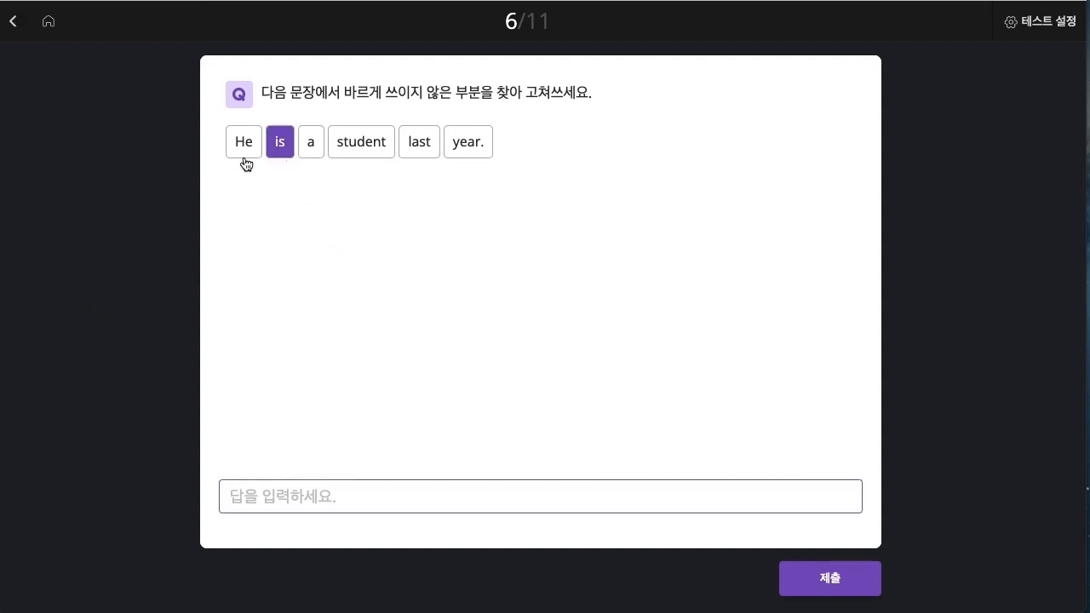
{"action": "type", "text": "was"}
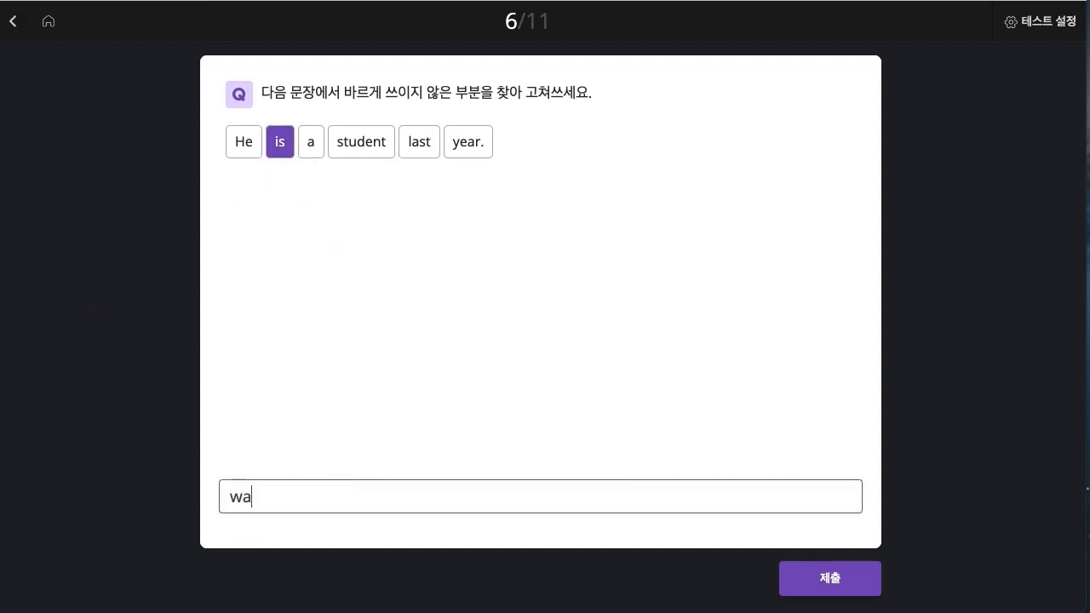
{"action": "left_click", "coordinate": [858, 587]}
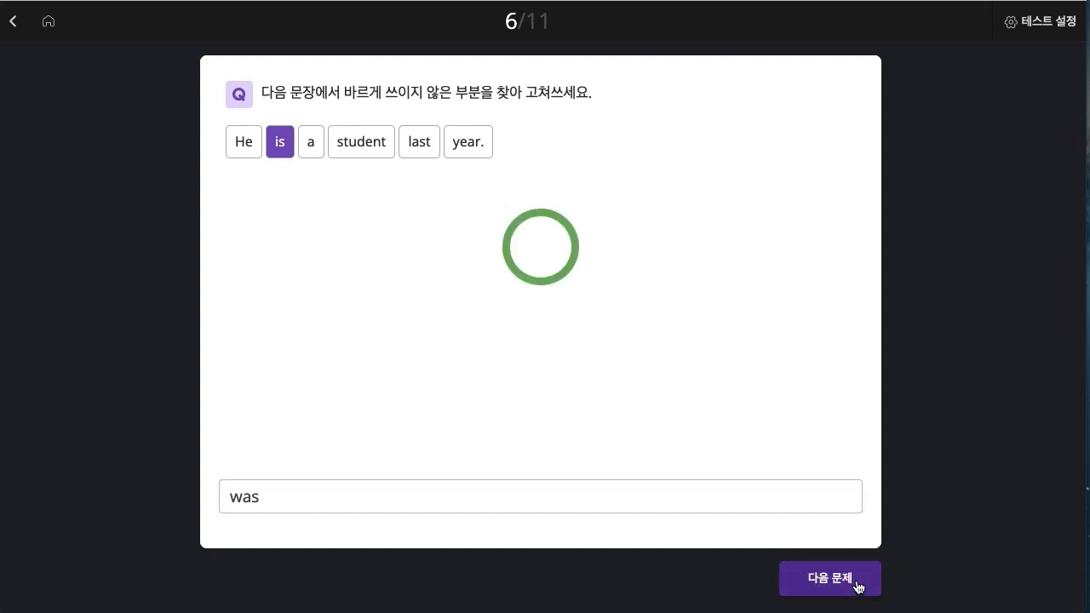
In question 7, correct "Pursue" to "Pursuing", "be" to "is" and "become" to "became", and submit the answer
{"action": "left_click", "coordinate": [856, 585]}
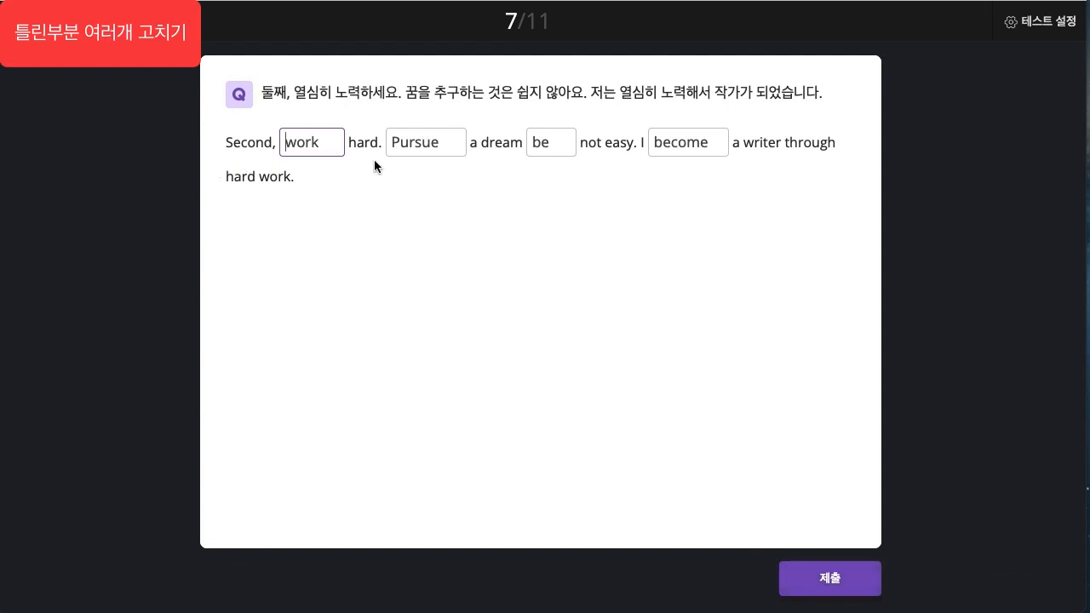
{"action": "left_click", "coordinate": [451, 144]}
{"action": "key", "text": "BackSpace"}
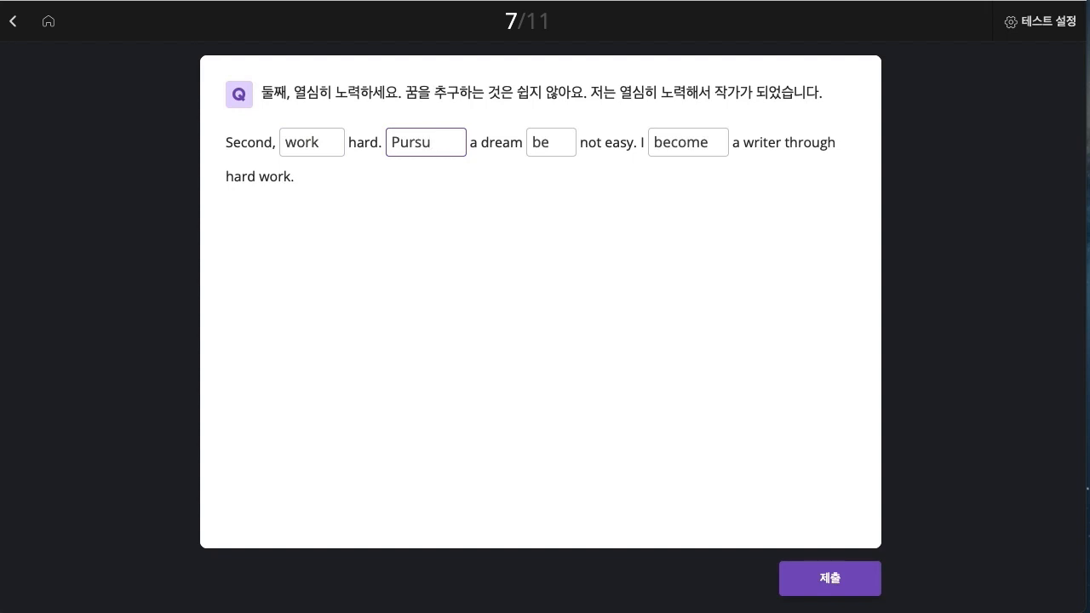
{"action": "type", "text": "ing"}
{"action": "key", "text": "Tab"}
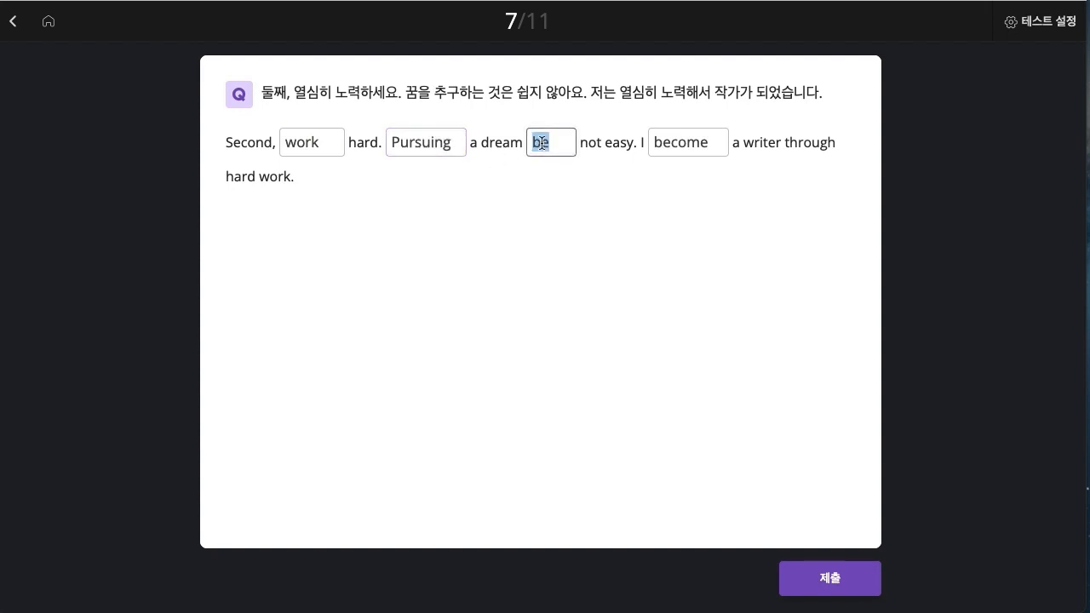
{"action": "type", "text": "is"}
{"action": "key", "text": "Tab"}
{"action": "type", "text": "becam"}
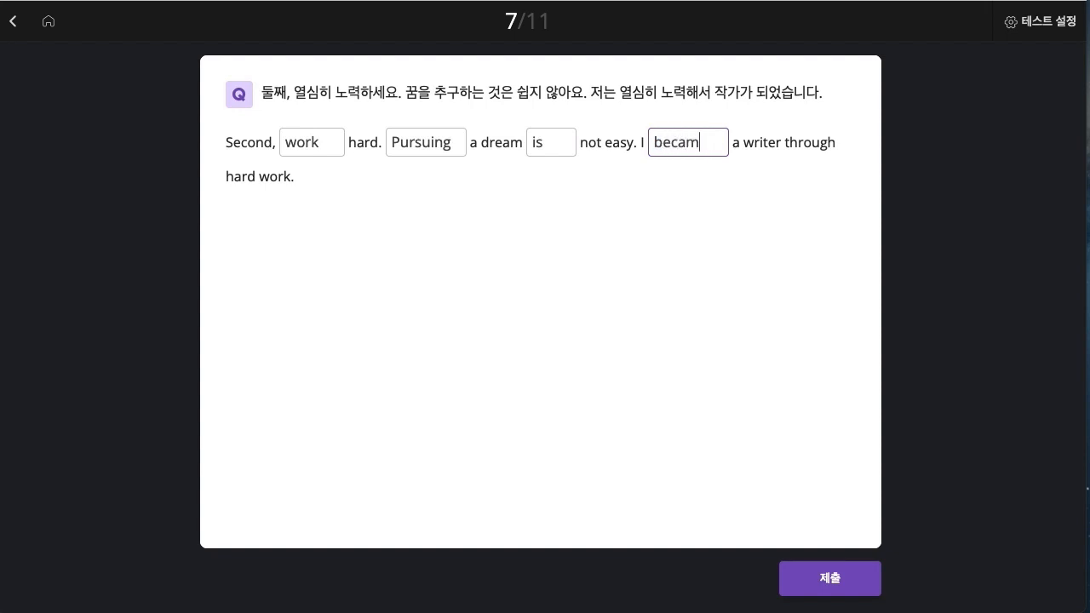
{"action": "type", "text": "e"}
{"action": "left_click", "coordinate": [865, 587]}
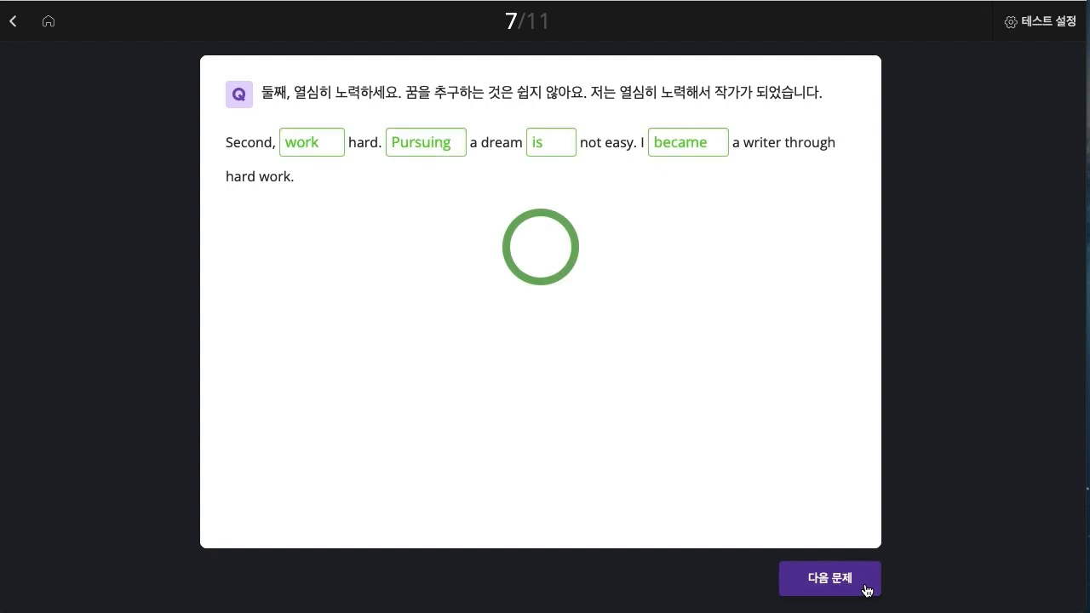
Advance to question 8 and arrange the word tiles to form "It was a very stable job"
{"action": "left_click", "coordinate": [866, 588]}
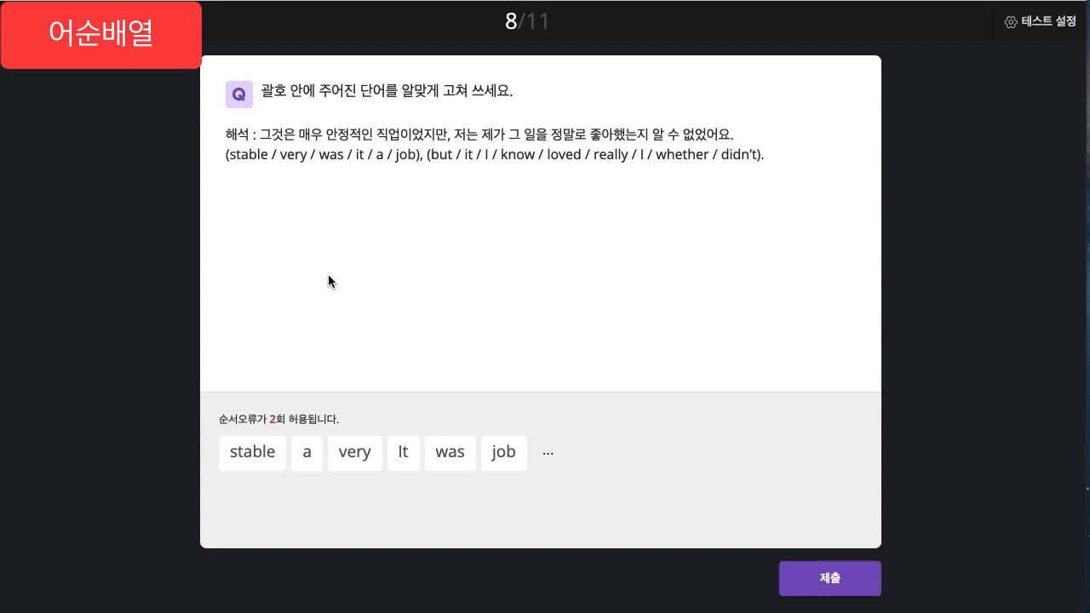
{"action": "left_click", "coordinate": [415, 467]}
{"action": "left_click", "coordinate": [441, 465]}
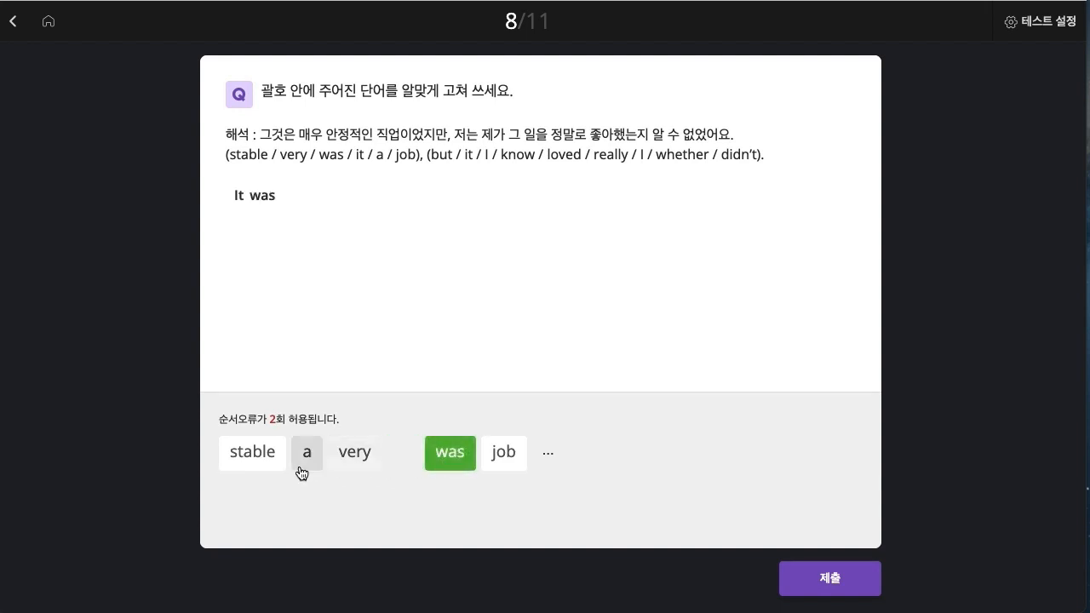
{"action": "left_click", "coordinate": [300, 465]}
{"action": "left_click", "coordinate": [243, 462]}
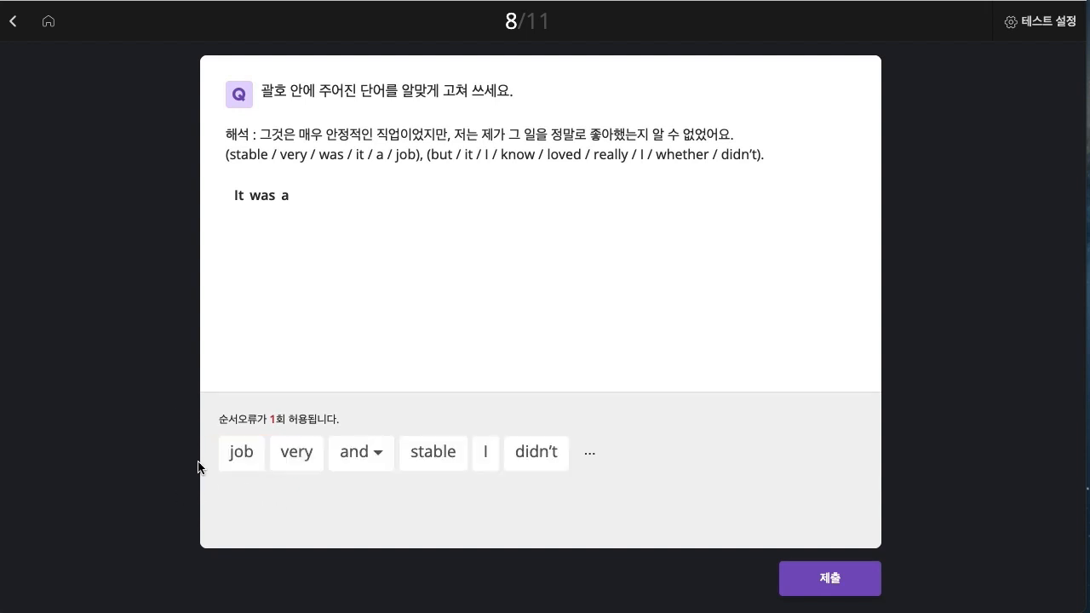
{"action": "left_click", "coordinate": [288, 460]}
{"action": "left_click", "coordinate": [436, 460]}
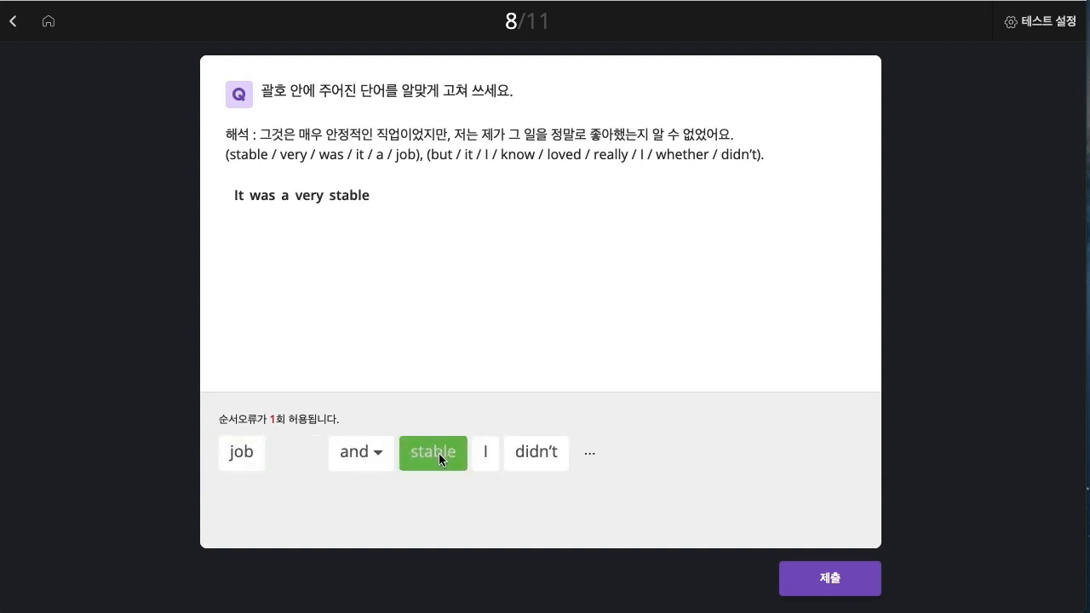
{"action": "left_click", "coordinate": [245, 468]}
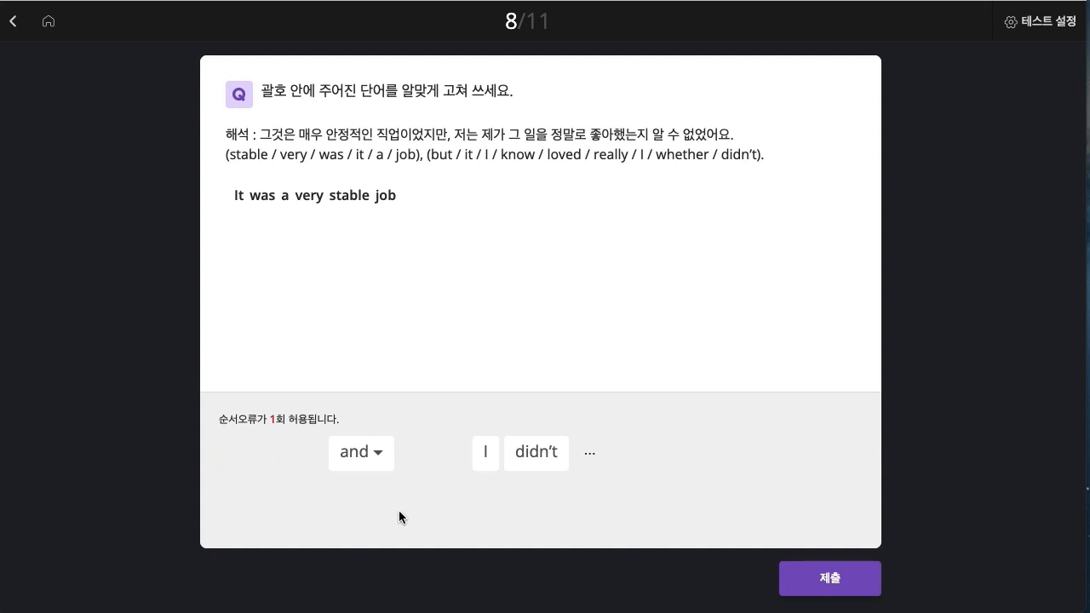
Extend the question 8 sentence by choosing "but" for the conjunction, followed by "I", "didn't" and "know"
{"action": "left_click", "coordinate": [385, 469]}
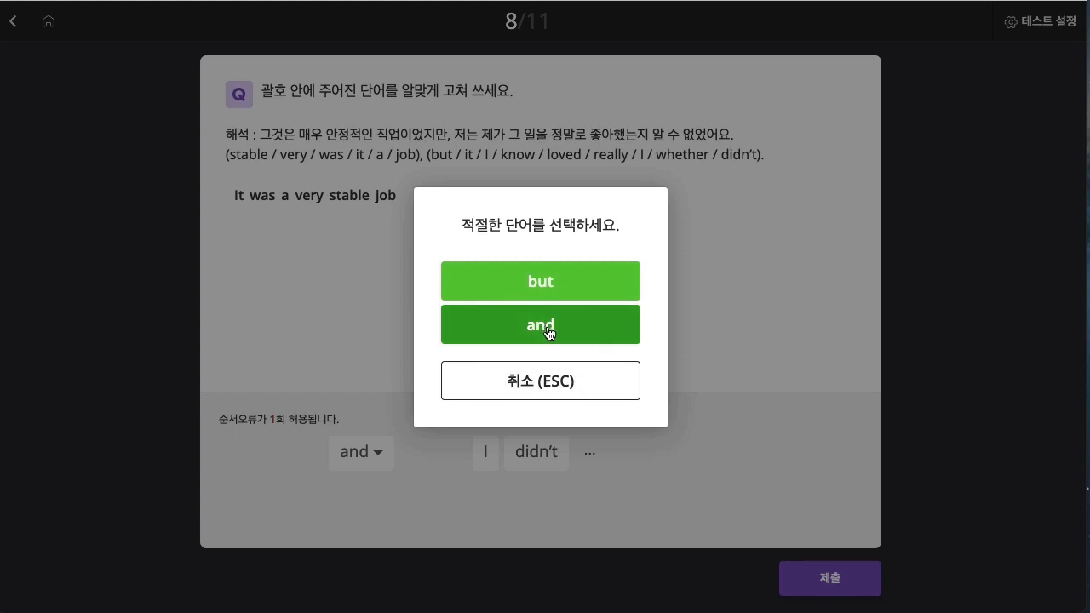
{"action": "left_click", "coordinate": [559, 295]}
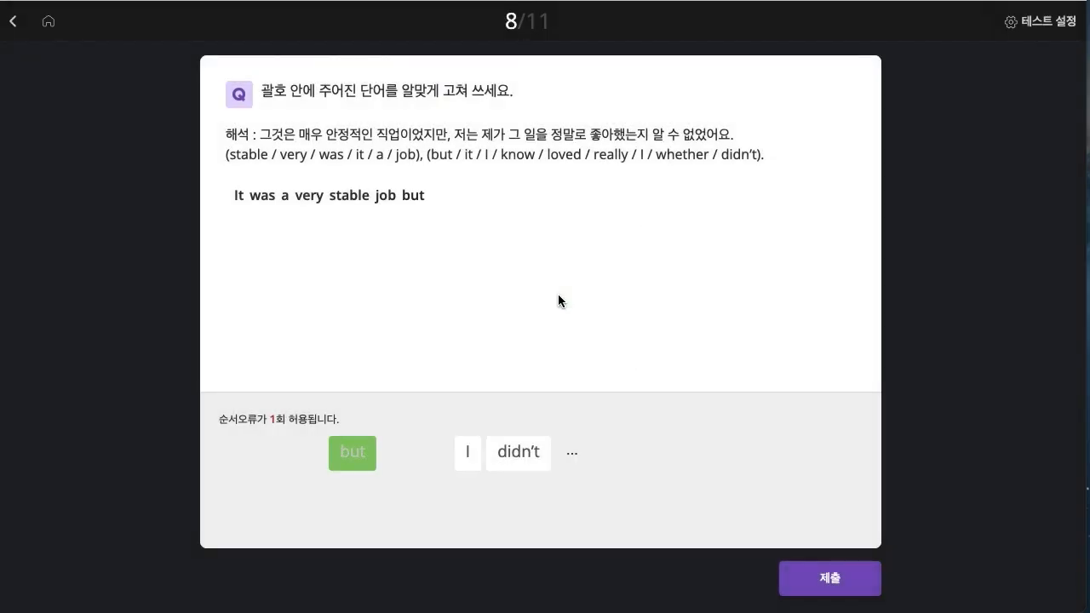
{"action": "left_click", "coordinate": [463, 465]}
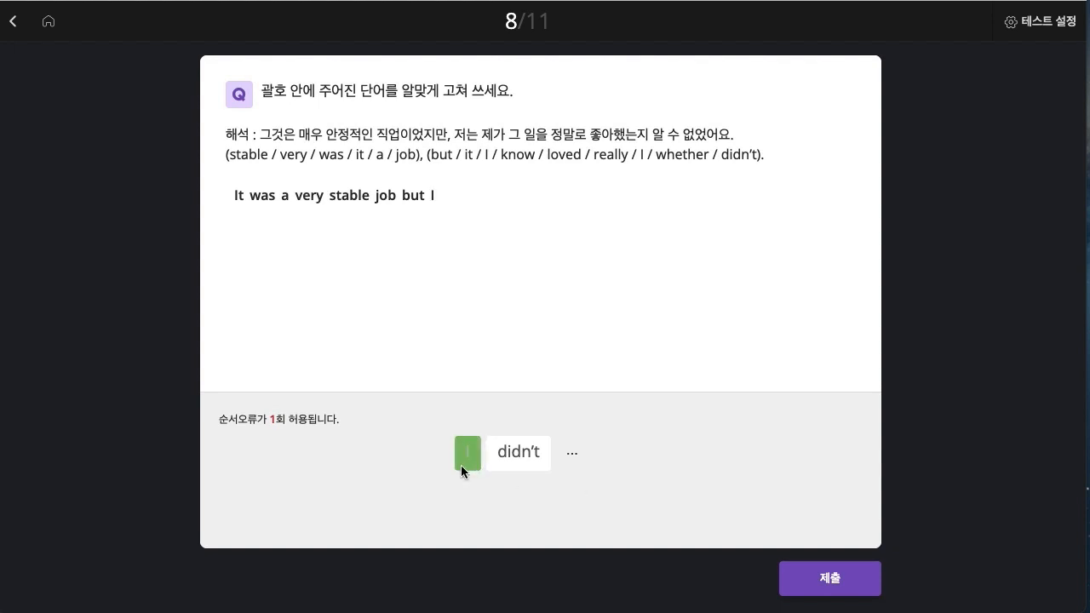
{"action": "left_click", "coordinate": [507, 458]}
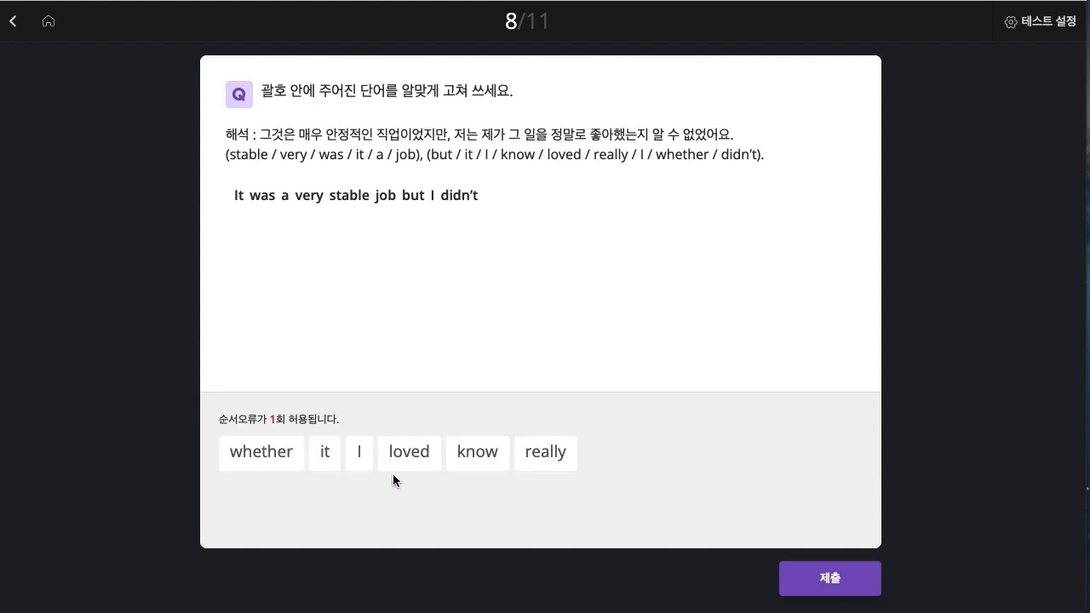
{"action": "left_click", "coordinate": [471, 465]}
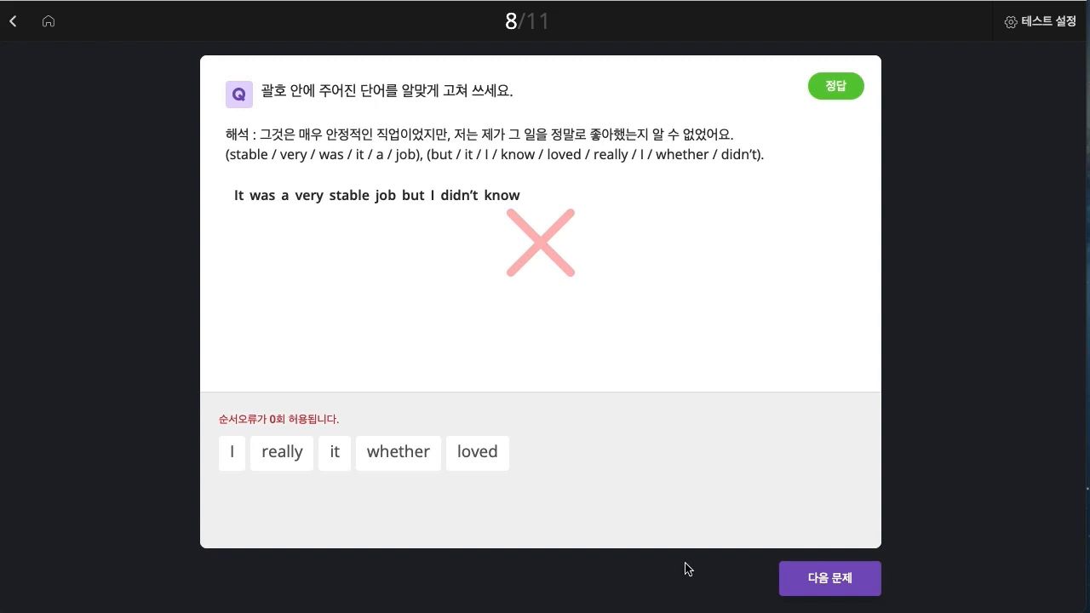
Advance to question 9, order the dialogue as photo statement, "What do you think of it?", opinion on colors, "That's exactly what I think.", and submit
{"action": "left_click", "coordinate": [859, 584]}
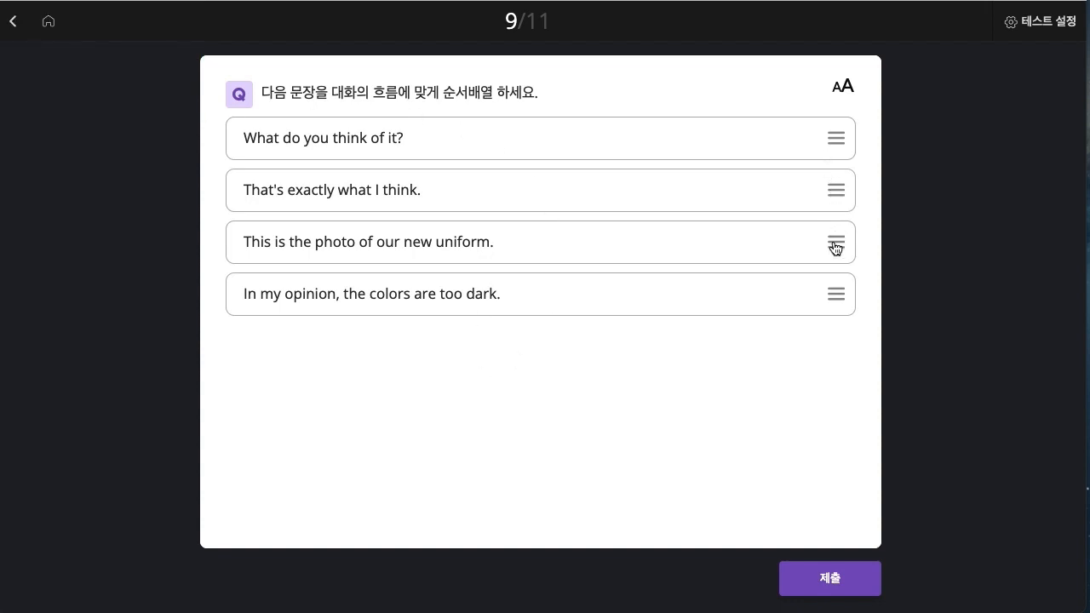
{"action": "left_click_drag", "start_coordinate": [836, 248], "coordinate": [834, 139]}
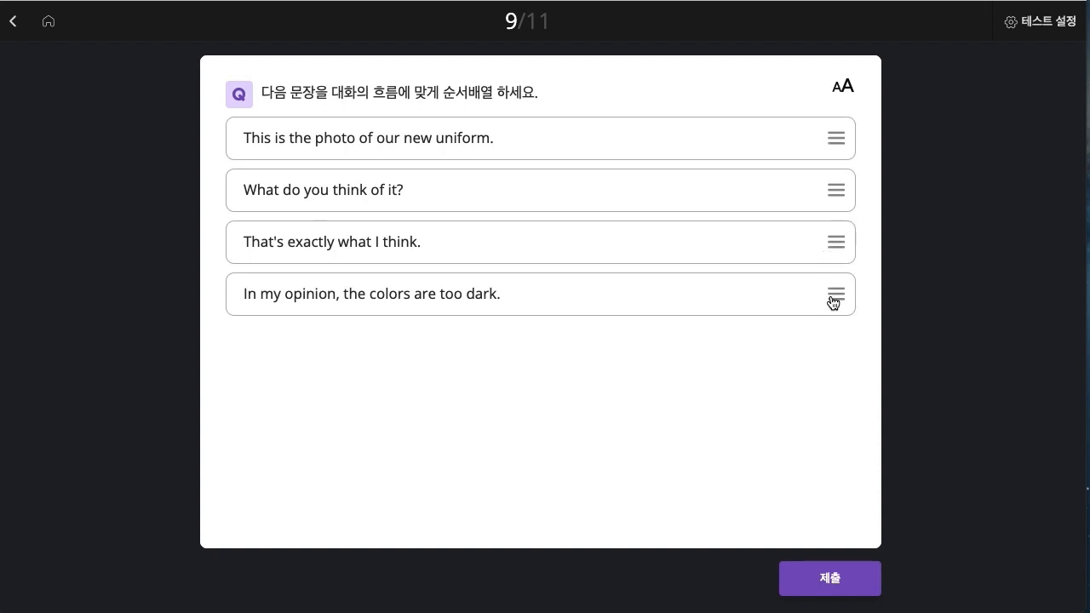
{"action": "left_click_drag", "start_coordinate": [834, 299], "coordinate": [844, 242]}
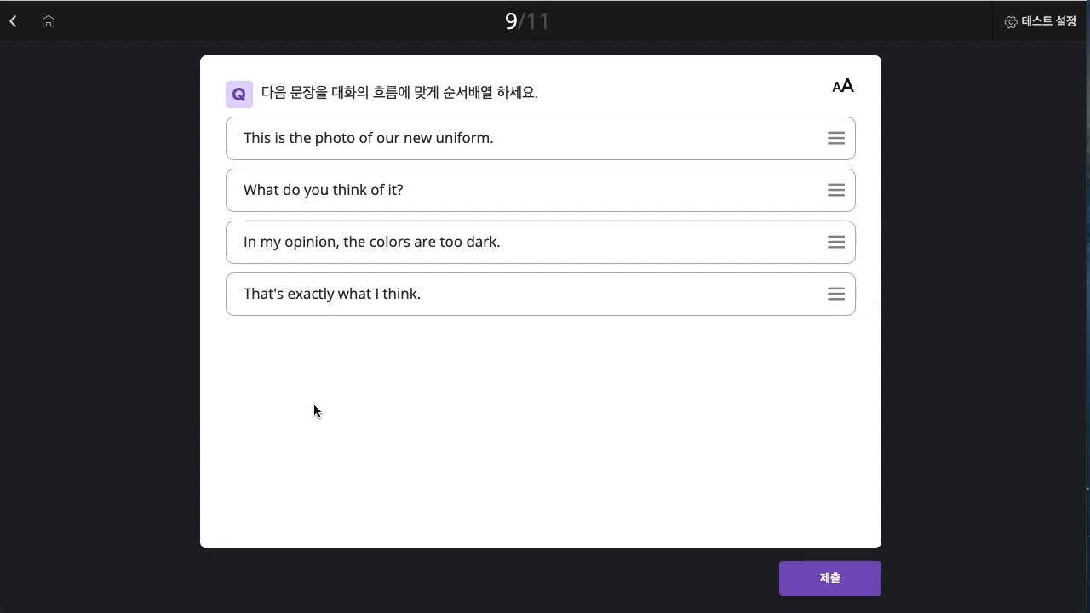
{"action": "left_click", "coordinate": [852, 585]}
Advance to question 10, identify "a doctor" as the complement (보어), and submit the answer
{"action": "left_click", "coordinate": [854, 588]}
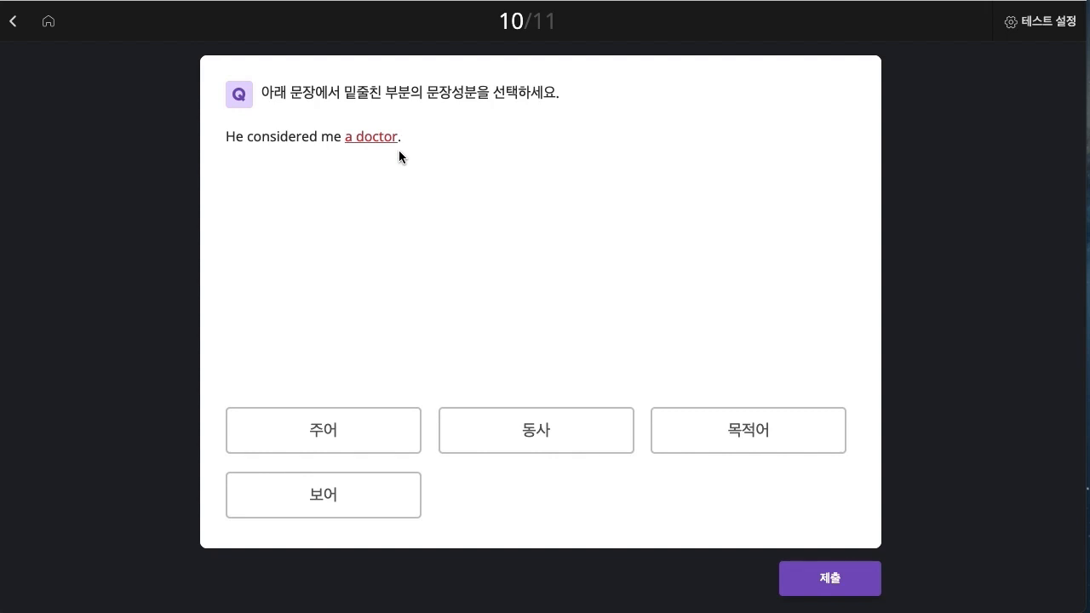
{"action": "left_click", "coordinate": [353, 508]}
{"action": "left_click", "coordinate": [815, 588]}
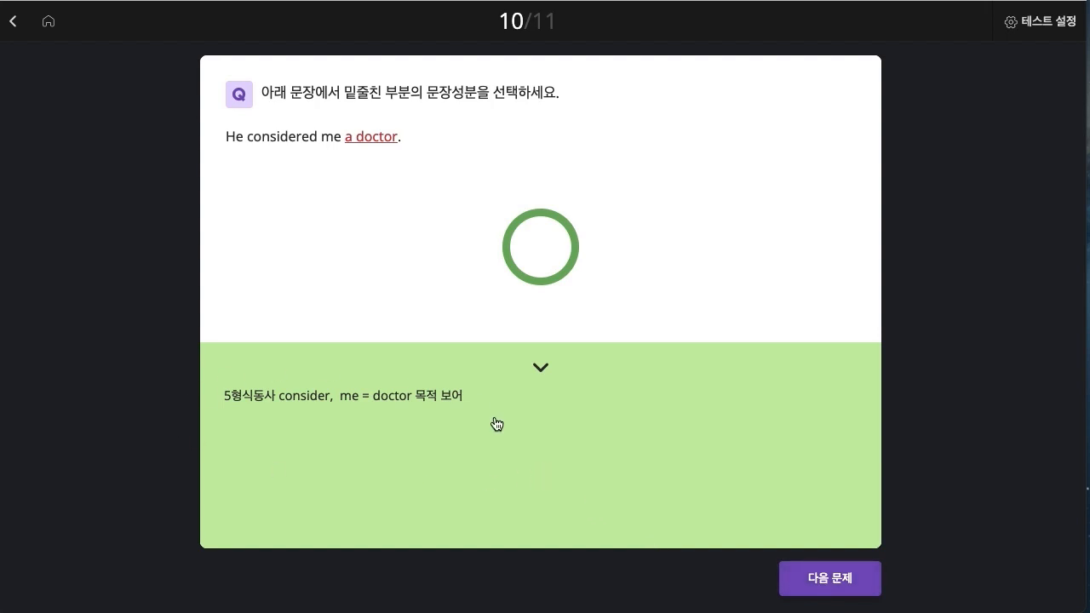
Advance to question 11 and mark "you" as subject (주어), "show" as verb (동사) and "me" as indirect object (간접목적어)
{"action": "left_click", "coordinate": [816, 581]}
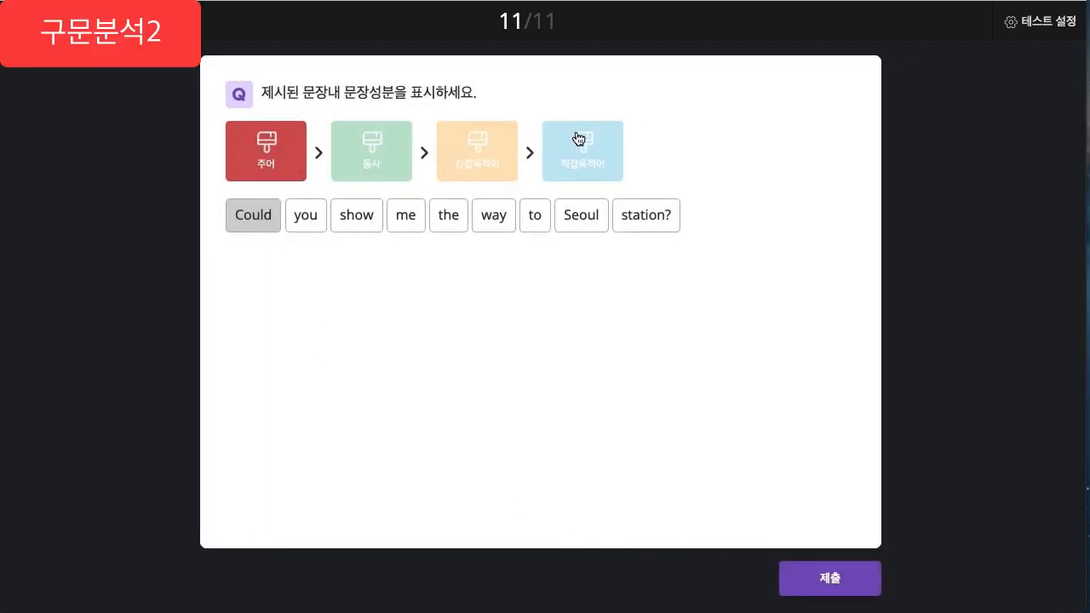
{"action": "left_click", "coordinate": [305, 215]}
{"action": "left_click", "coordinate": [379, 151]}
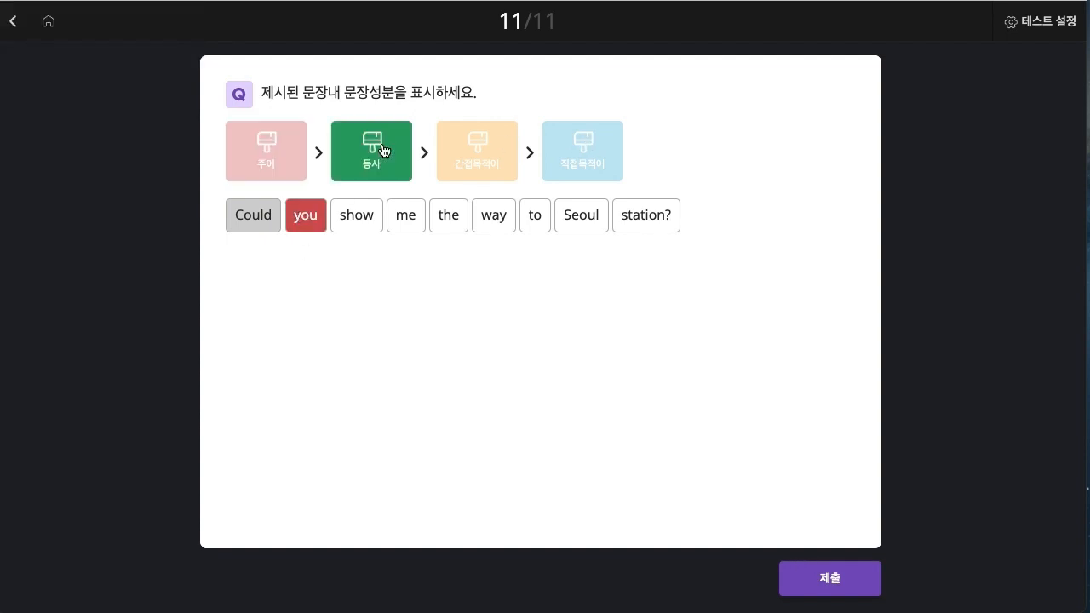
{"action": "left_click", "coordinate": [362, 218]}
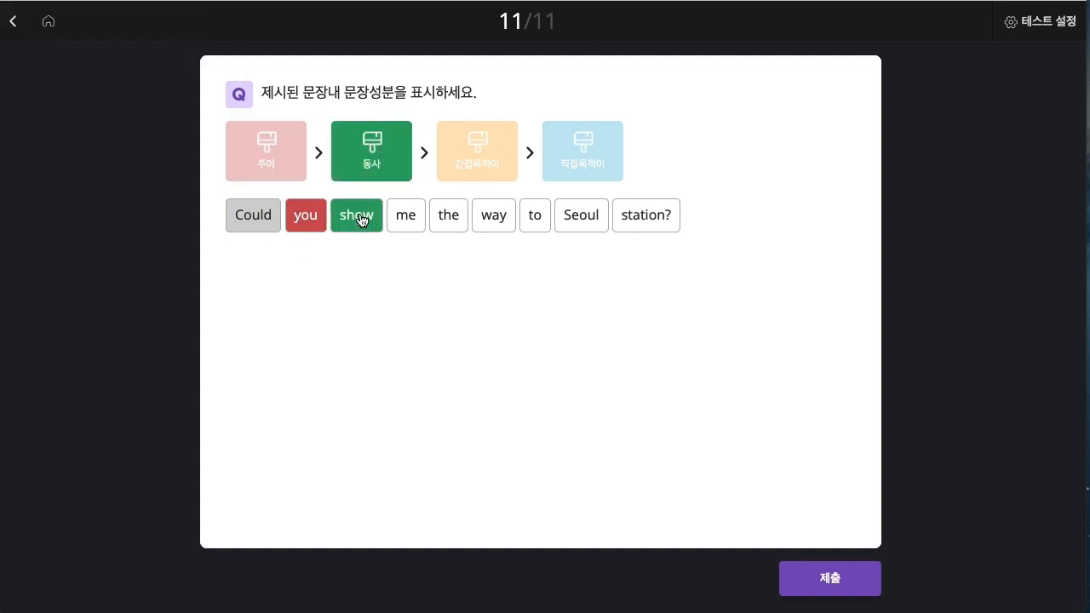
{"action": "left_click", "coordinate": [495, 152]}
{"action": "left_click", "coordinate": [416, 216]}
Mark "the way to Seoul station?" as the direct object (직접목적어) and submit the answer
{"action": "left_click", "coordinate": [579, 154]}
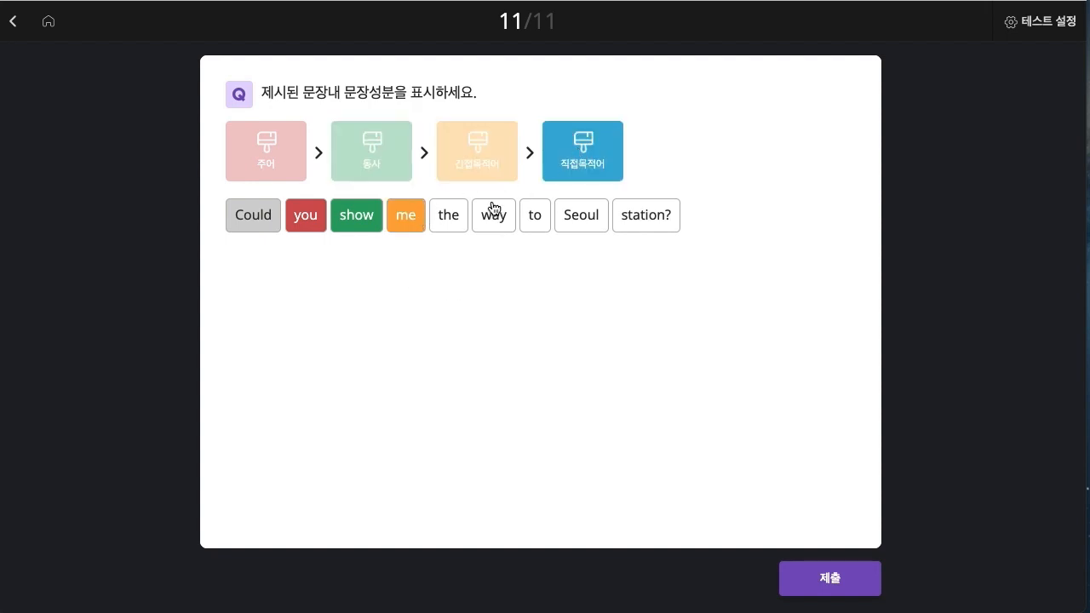
{"action": "left_click", "coordinate": [460, 218]}
{"action": "left_click", "coordinate": [494, 216]}
{"action": "left_click", "coordinate": [537, 219]}
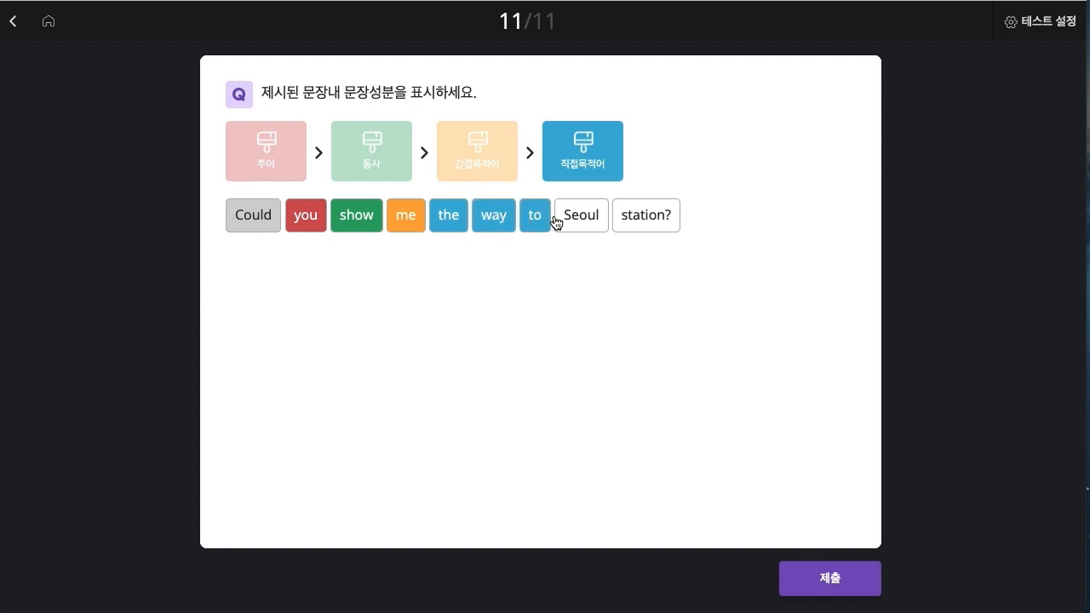
{"action": "left_click", "coordinate": [584, 219]}
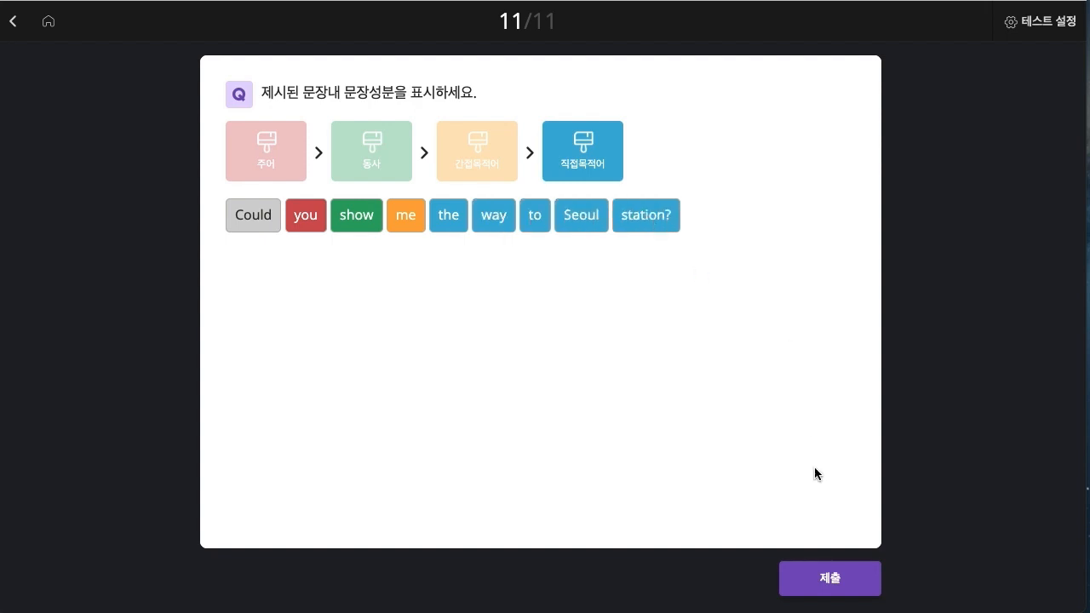
{"action": "left_click", "coordinate": [850, 579]}
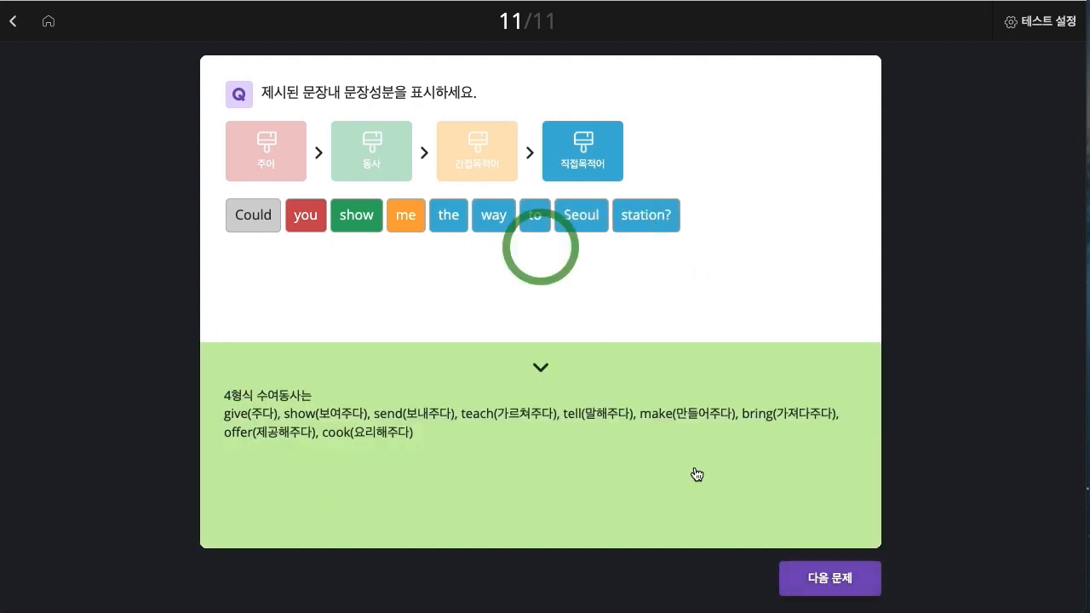
Finish the test, go to the submission result, and open the graded test paper (시험지)
{"action": "left_click", "coordinate": [830, 579]}
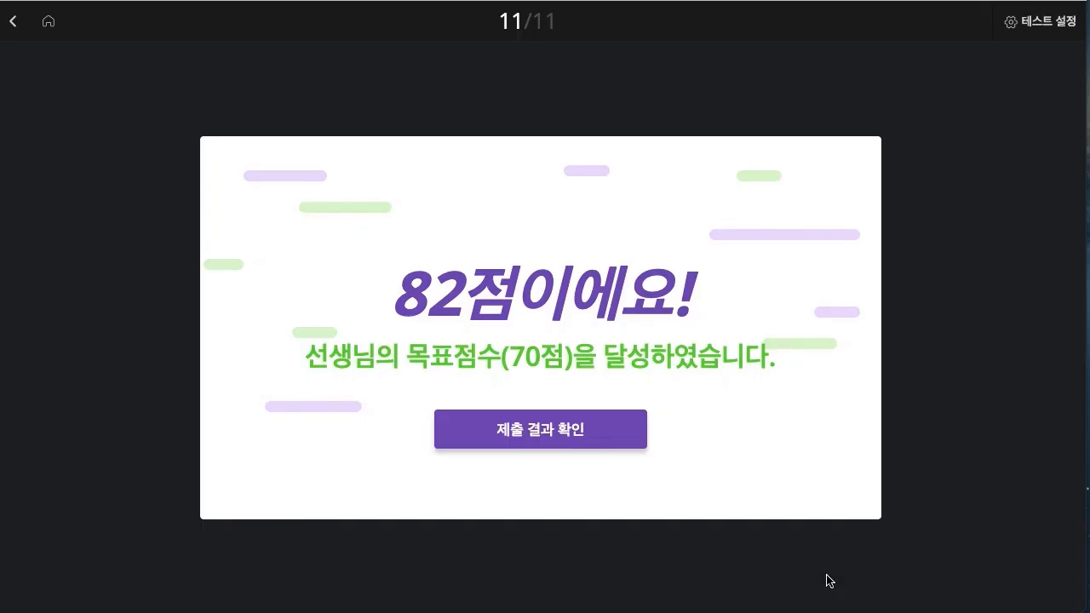
{"action": "left_click", "coordinate": [602, 434]}
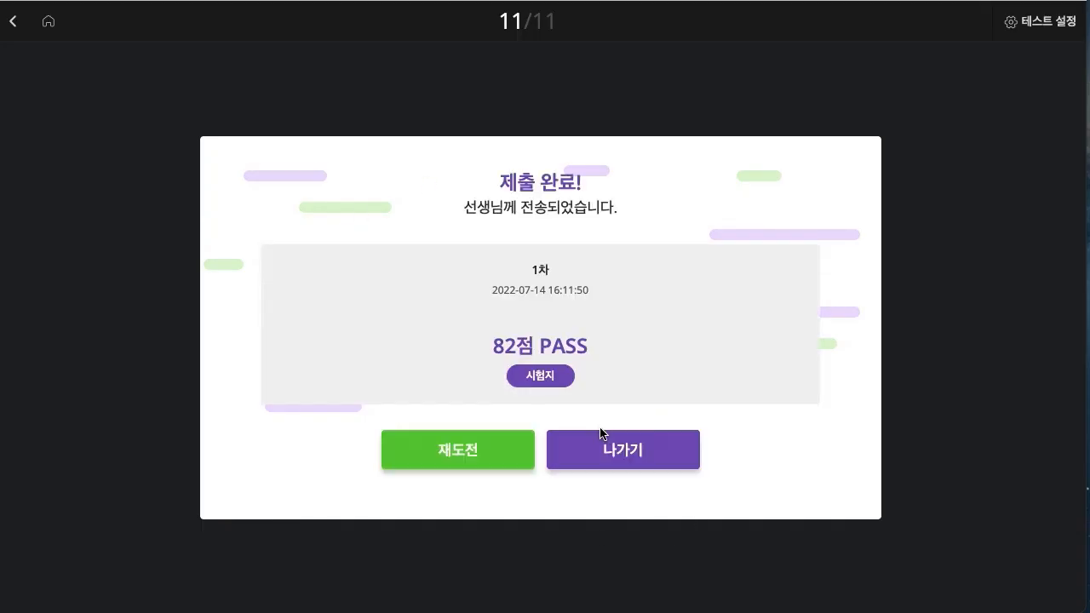
{"action": "left_click", "coordinate": [545, 376]}
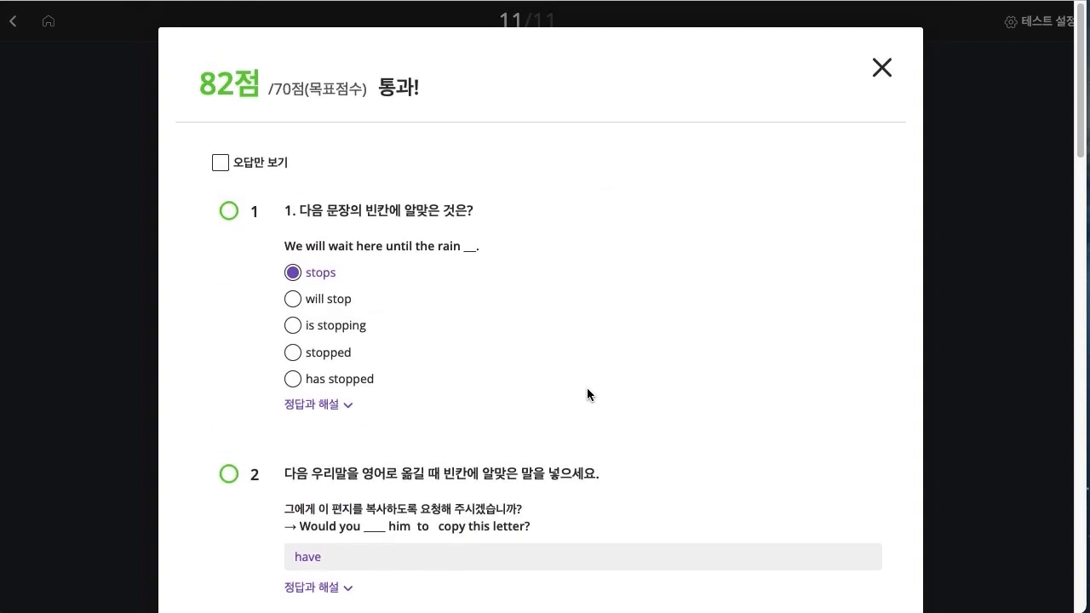
Review the graded test paper, revealing the answers and explanations for questions 2, 3 and 8
{"action": "scroll", "coordinate": [587, 393], "scroll_direction": "down", "scroll_amount": 10}
{"action": "scroll", "coordinate": [586, 394], "scroll_direction": "up", "scroll_amount": 3}
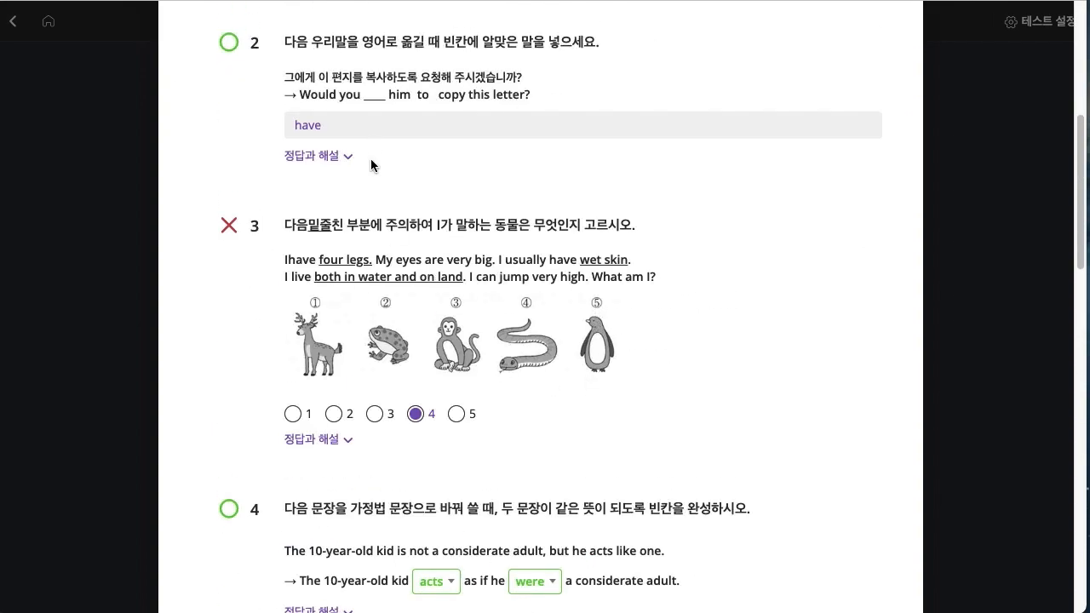
{"action": "left_click", "coordinate": [323, 159]}
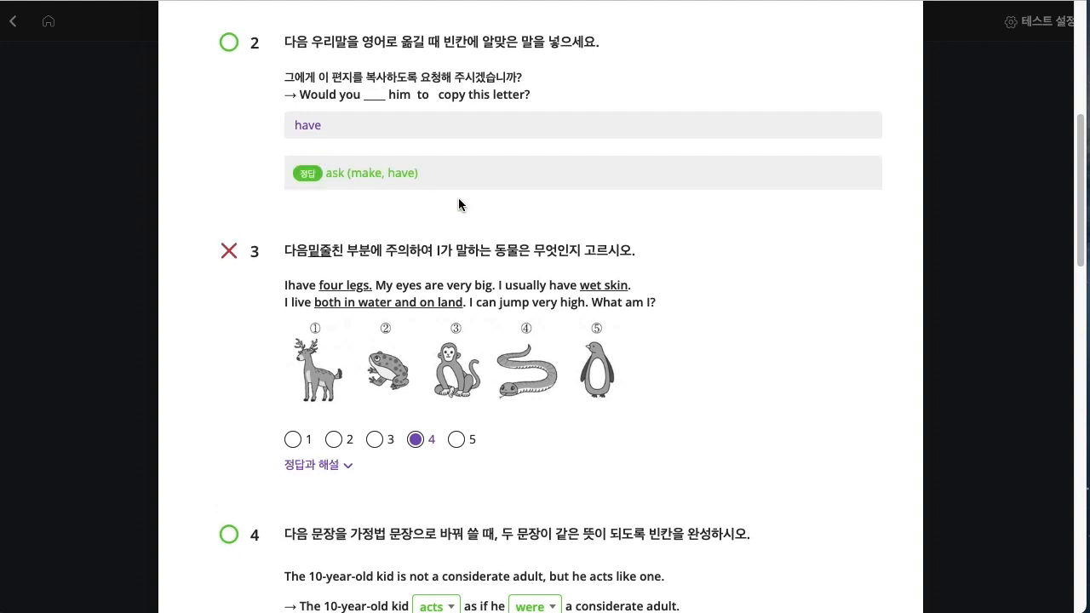
{"action": "left_click", "coordinate": [337, 468]}
{"action": "scroll", "coordinate": [512, 534], "scroll_direction": "down", "scroll_amount": 10}
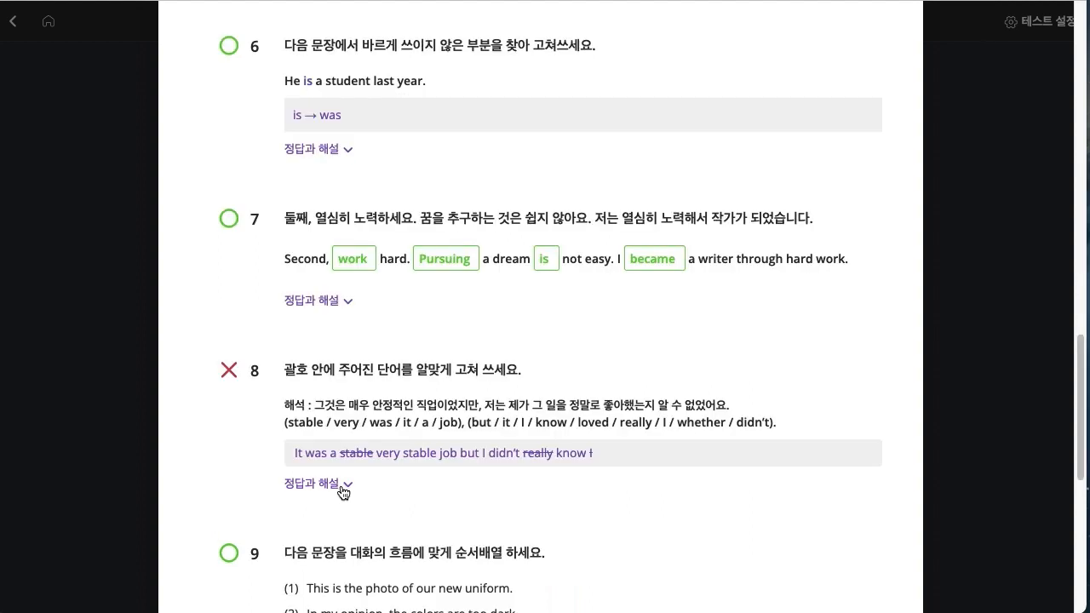
{"action": "left_click", "coordinate": [341, 484]}
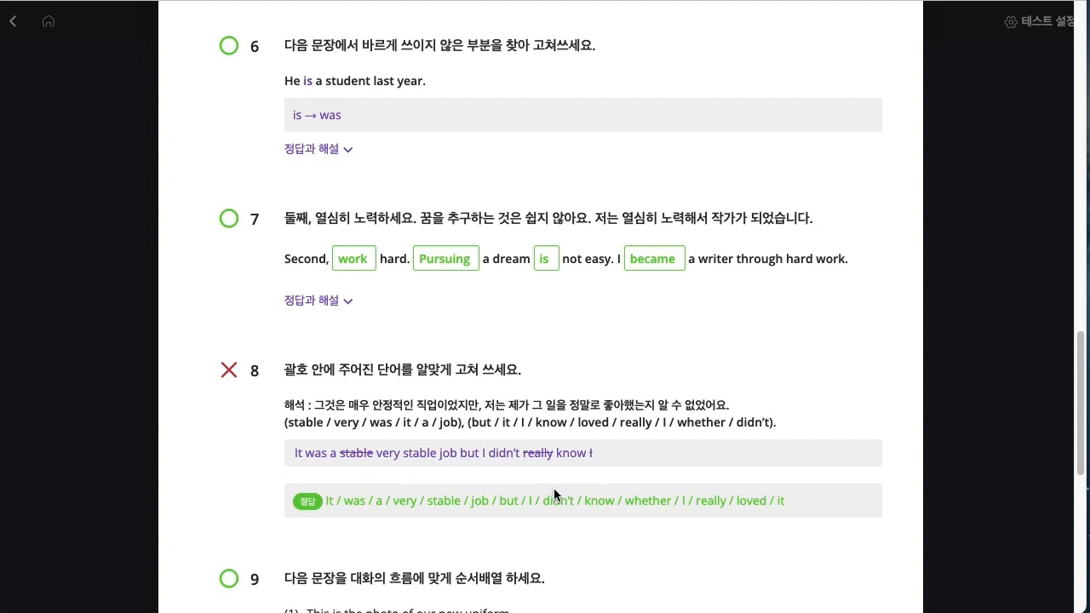
{"action": "scroll", "coordinate": [613, 558], "scroll_direction": "down", "scroll_amount": 3}
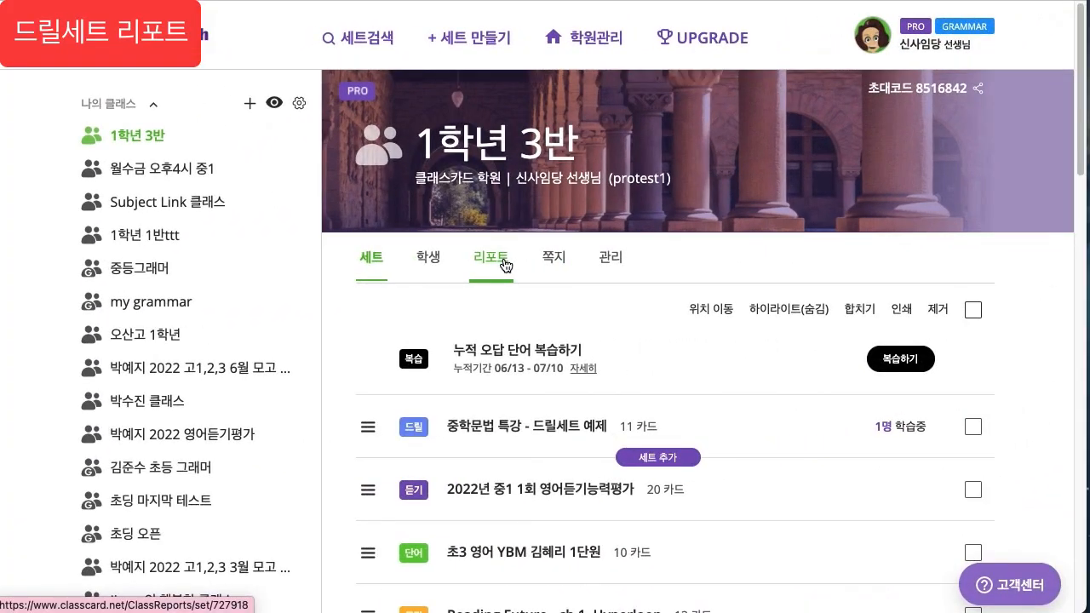
Open the student learning status (학생 학습현황) in the class report and expand the first student's record
{"action": "left_click", "coordinate": [490, 256]}
{"action": "left_click", "coordinate": [686, 323]}
{"action": "left_click", "coordinate": [965, 431]}
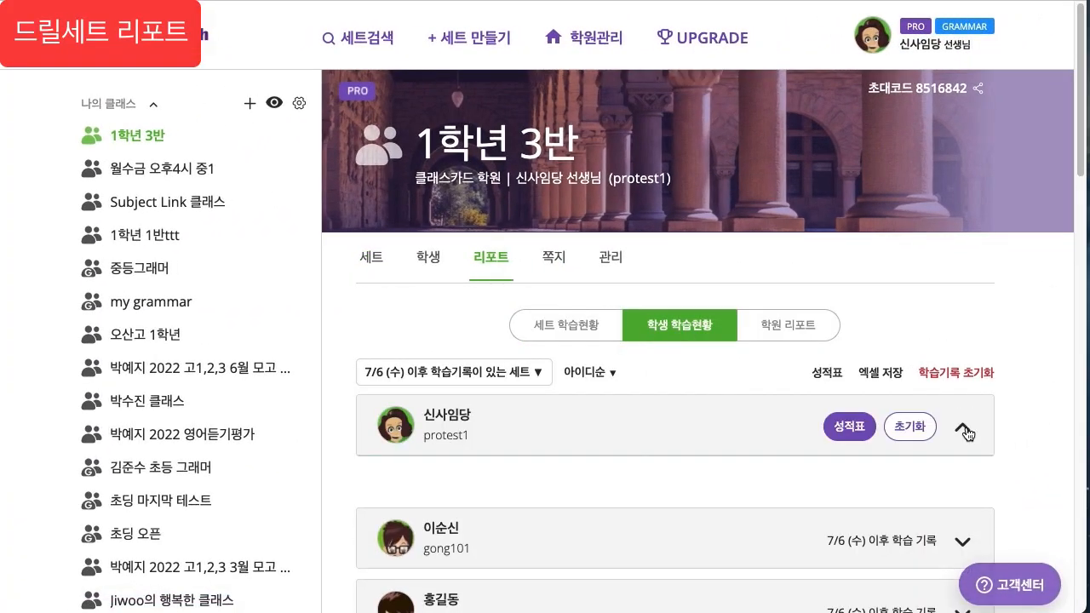
{"action": "scroll", "coordinate": [956, 455], "scroll_direction": "down", "scroll_amount": 1}
Expand the student's test result for the drill set, view the set report card (세트 성적표), and close it
{"action": "left_click", "coordinate": [954, 450]}
{"action": "scroll", "coordinate": [894, 340], "scroll_direction": "down", "scroll_amount": 3}
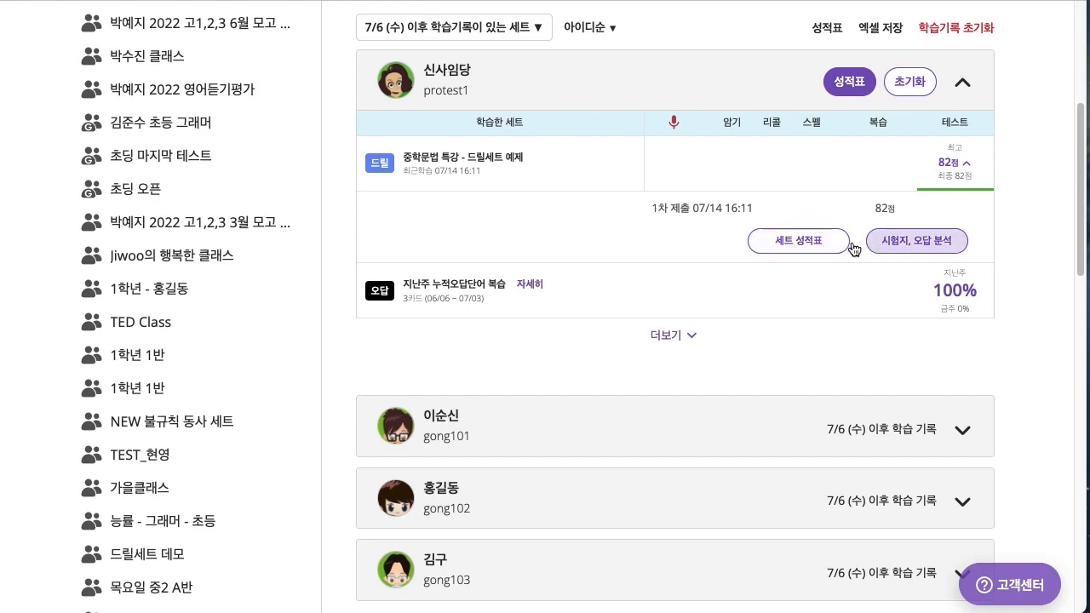
{"action": "left_click", "coordinate": [799, 241]}
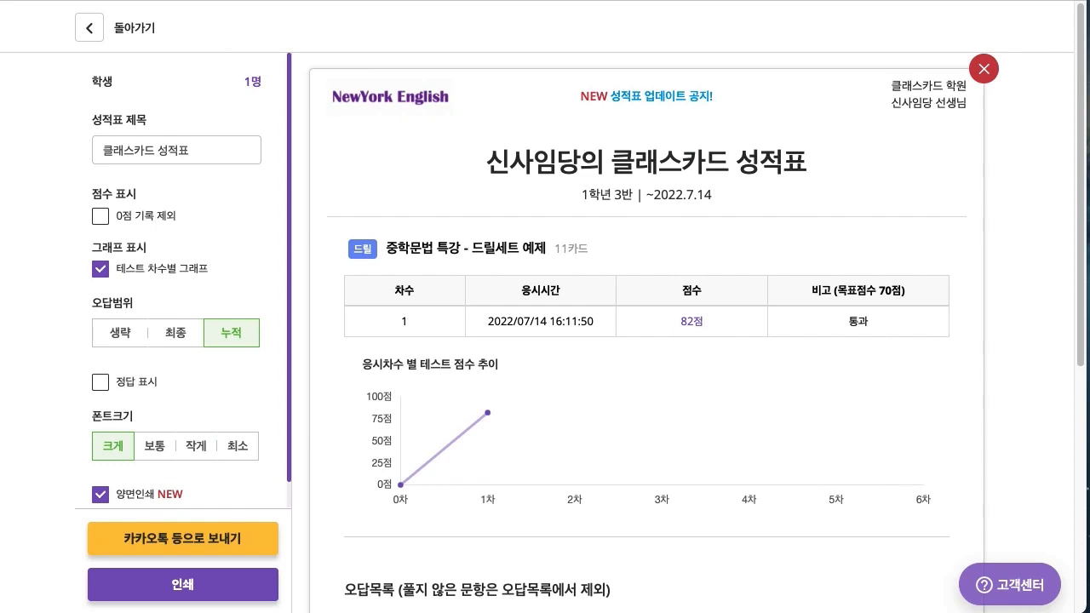
{"action": "key", "text": "super+w"}
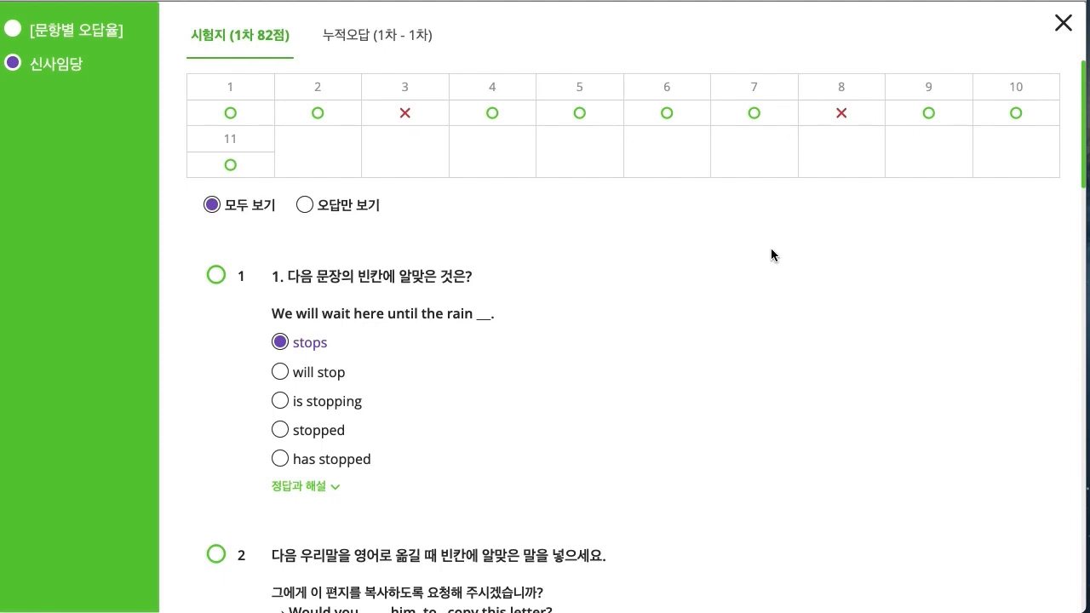
Review the student's test paper and error analysis, reveal the correct answer for question 8, and close the paper
{"action": "scroll", "coordinate": [713, 311], "scroll_direction": "down", "scroll_amount": 10}
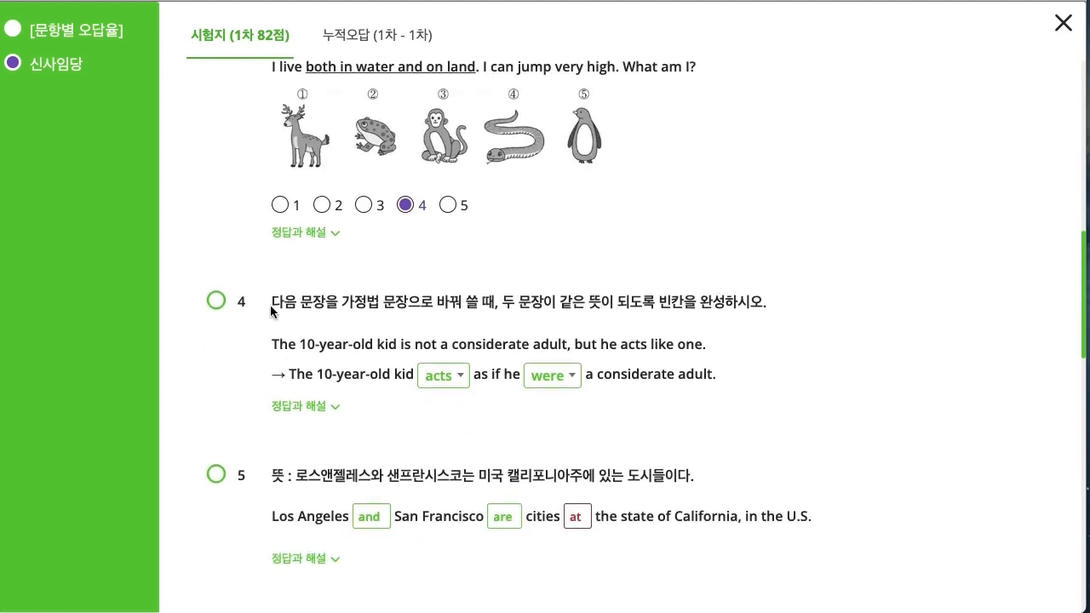
{"action": "scroll", "coordinate": [724, 448], "scroll_direction": "down", "scroll_amount": 8}
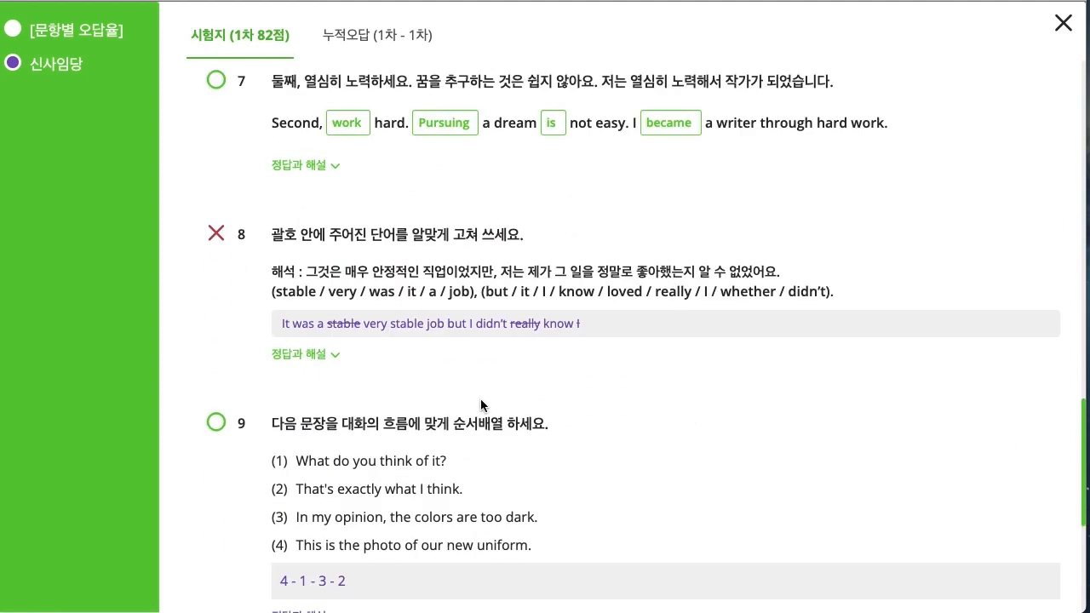
{"action": "left_click", "coordinate": [332, 356]}
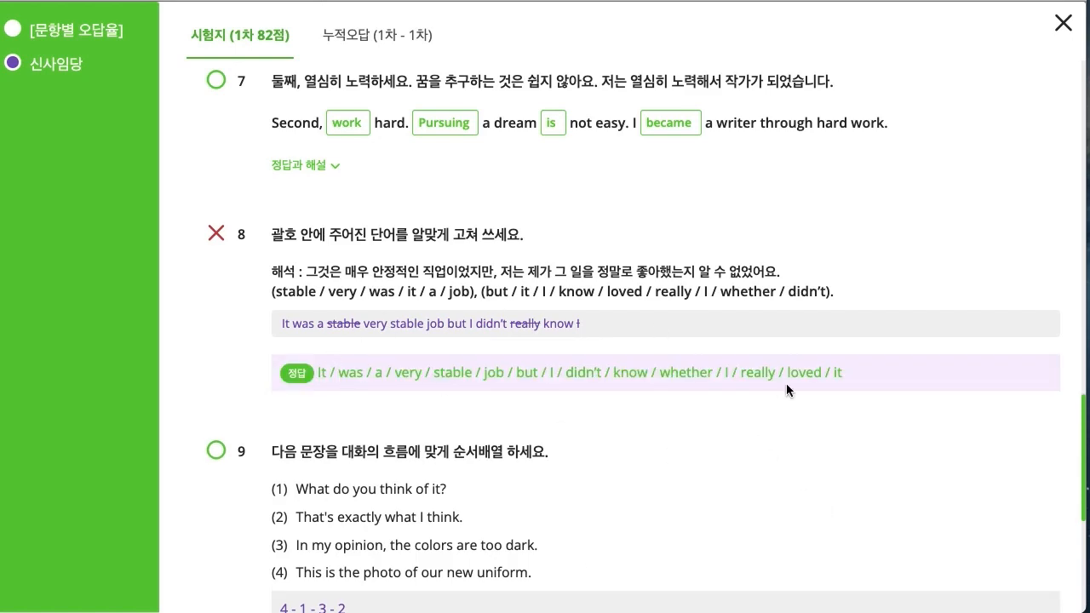
{"action": "left_click", "coordinate": [1063, 26]}
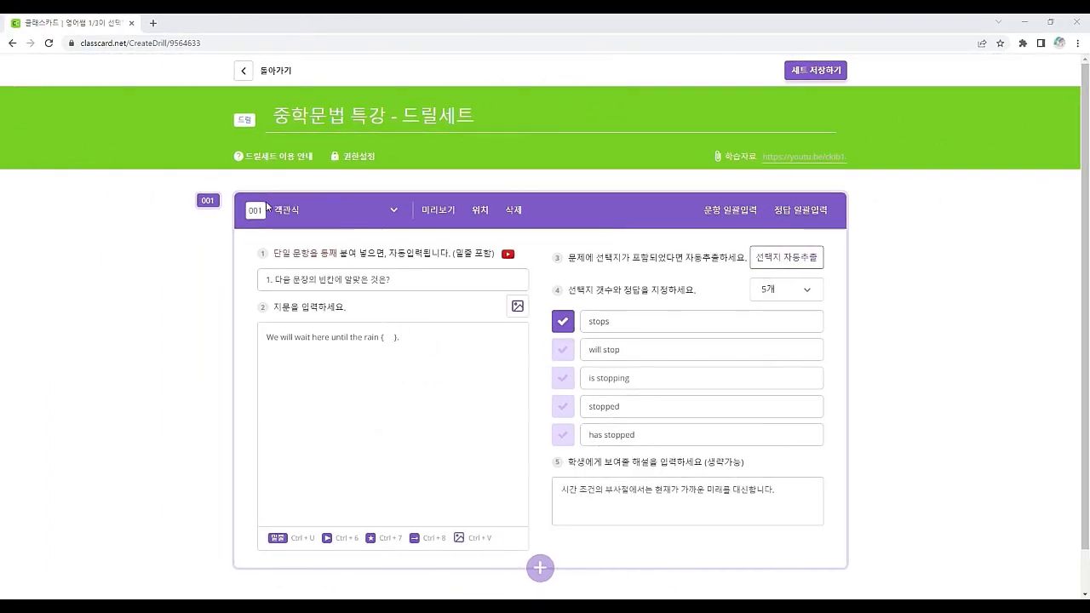
Examine the question types available for question 001 in the drill set editor and close the list
{"action": "left_click", "coordinate": [395, 212]}
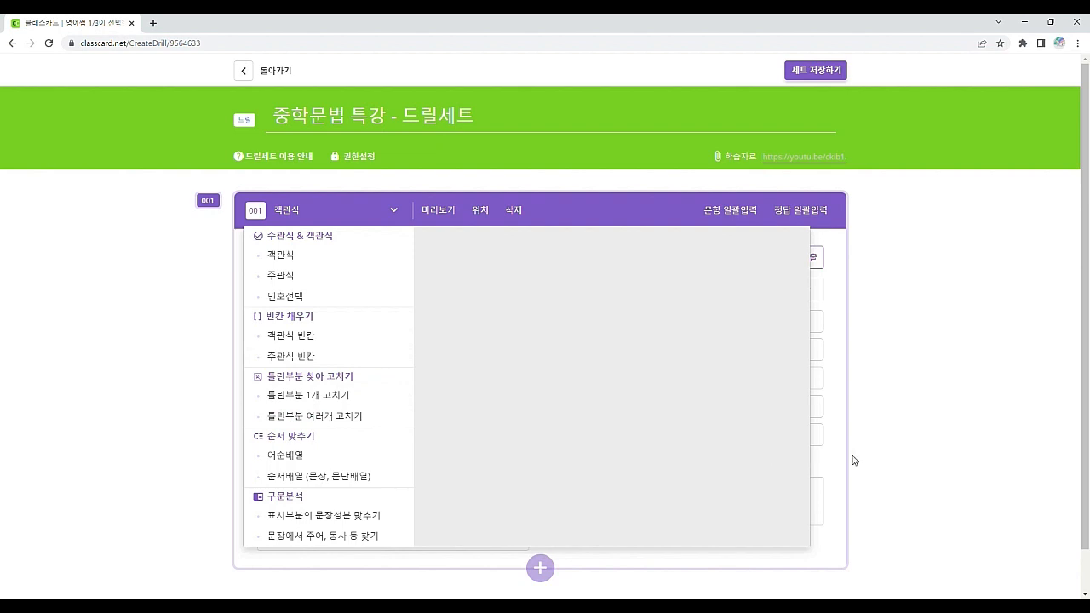
{"action": "left_click", "coordinate": [883, 468]}
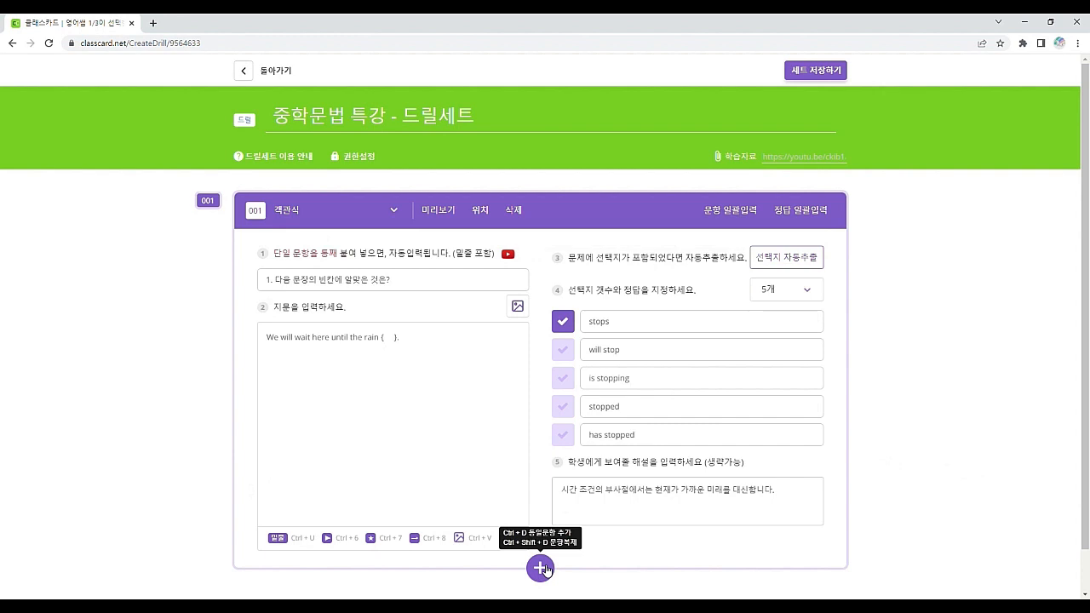
Duplicate question 001 in full, including its instruction, passage, choices, marked answer and explanation
{"action": "left_click", "coordinate": [685, 502]}
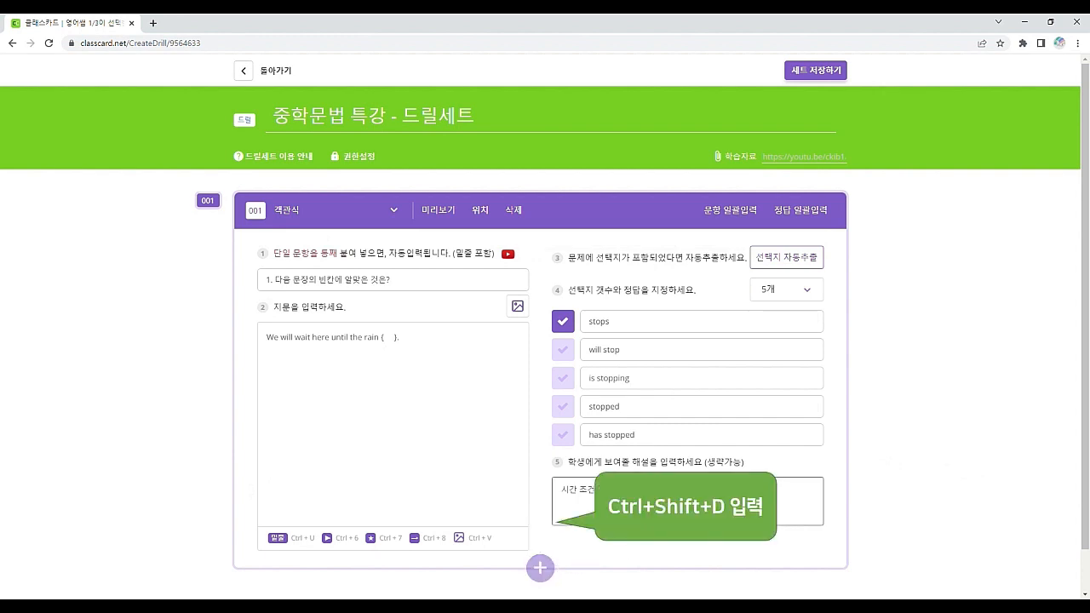
{"action": "key", "text": "ctrl+shift+d"}
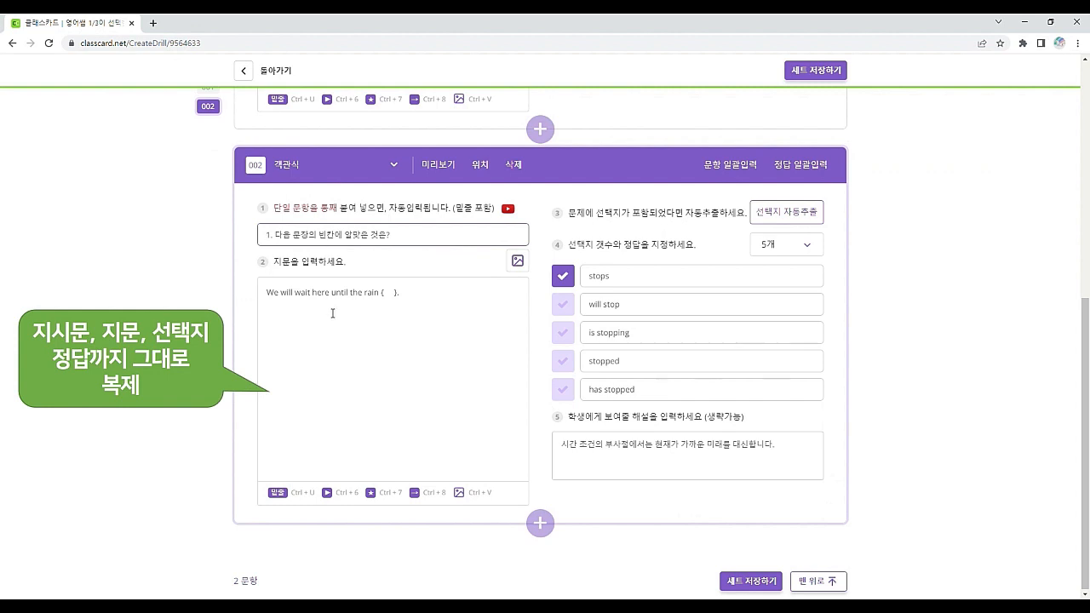
{"action": "left_click", "coordinate": [803, 453]}
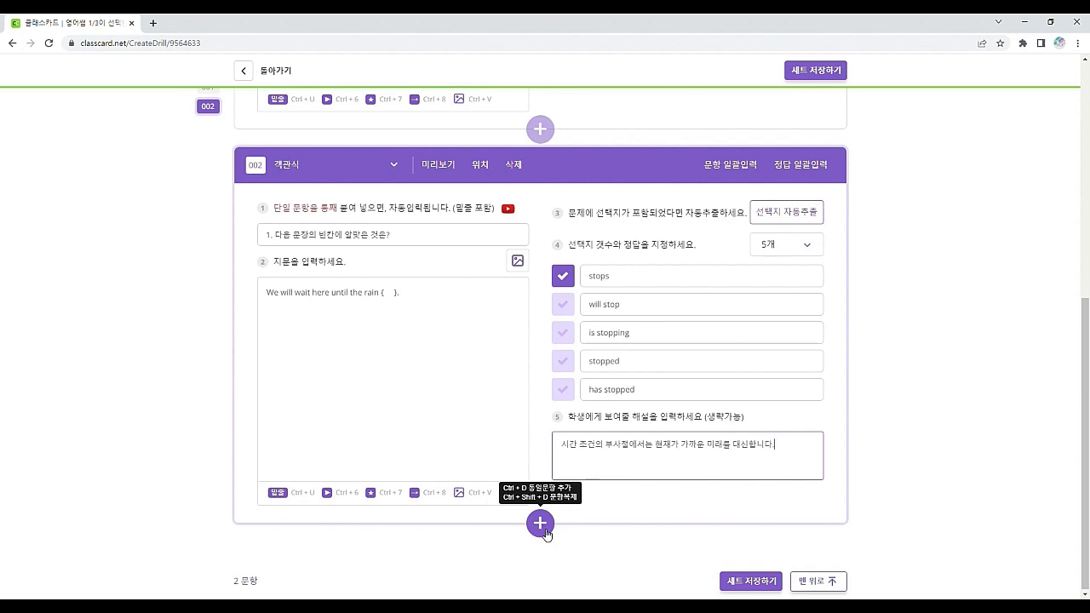
Add a question after question 002 that reuses only its instruction, and delete that added question
{"action": "left_click", "coordinate": [545, 530]}
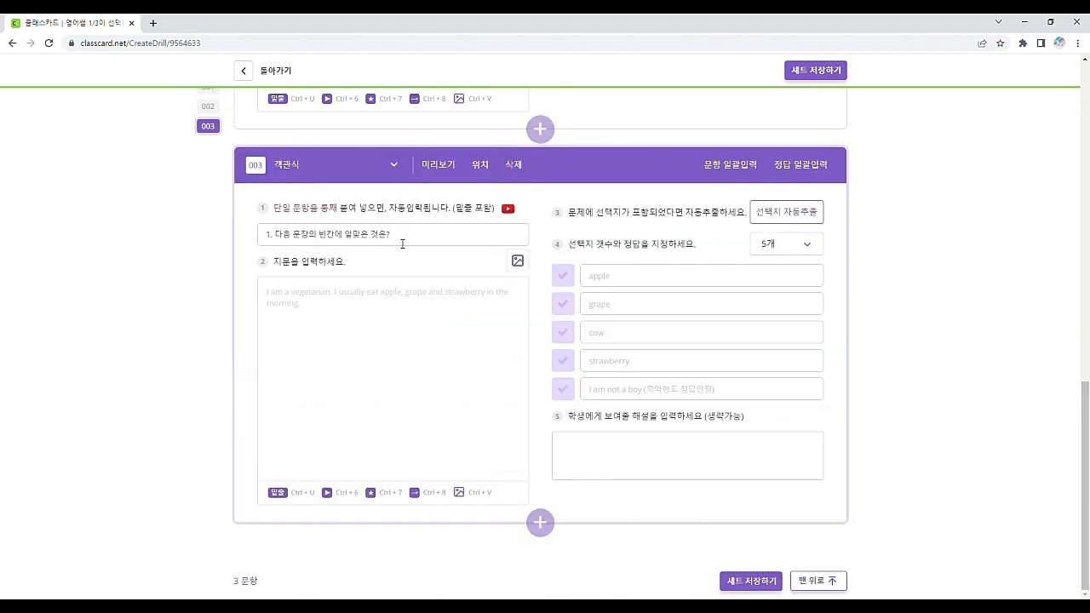
{"action": "left_click", "coordinate": [396, 230]}
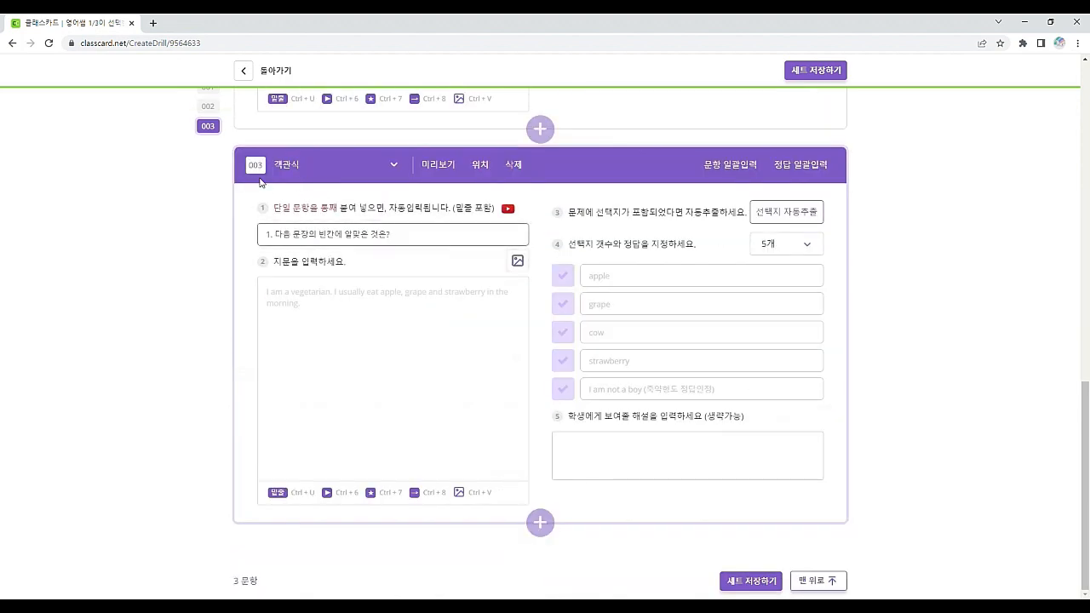
{"action": "left_click", "coordinate": [397, 350]}
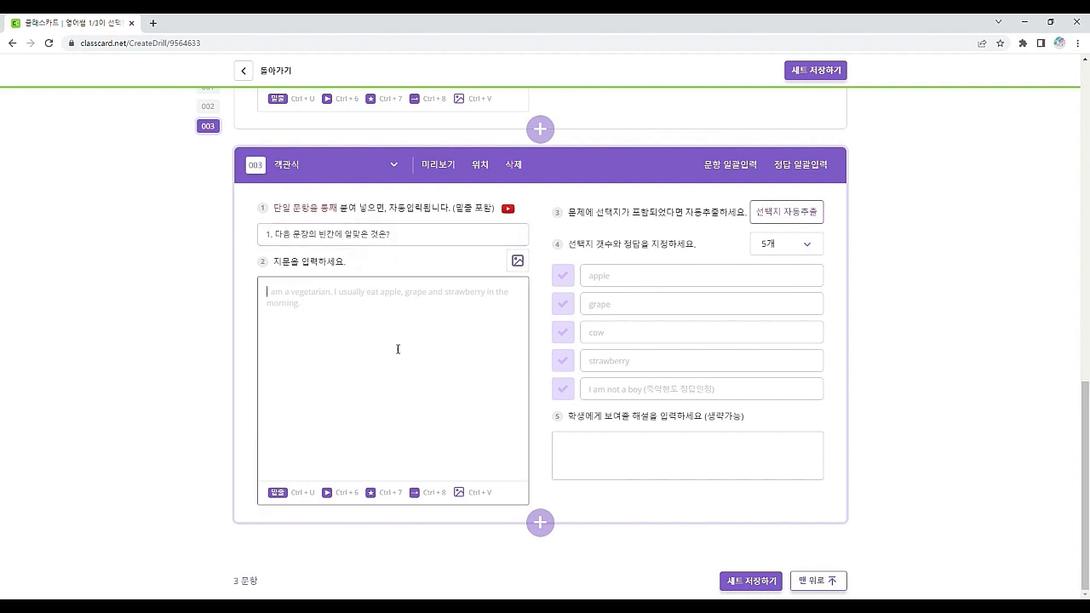
{"action": "left_click", "coordinate": [515, 166]}
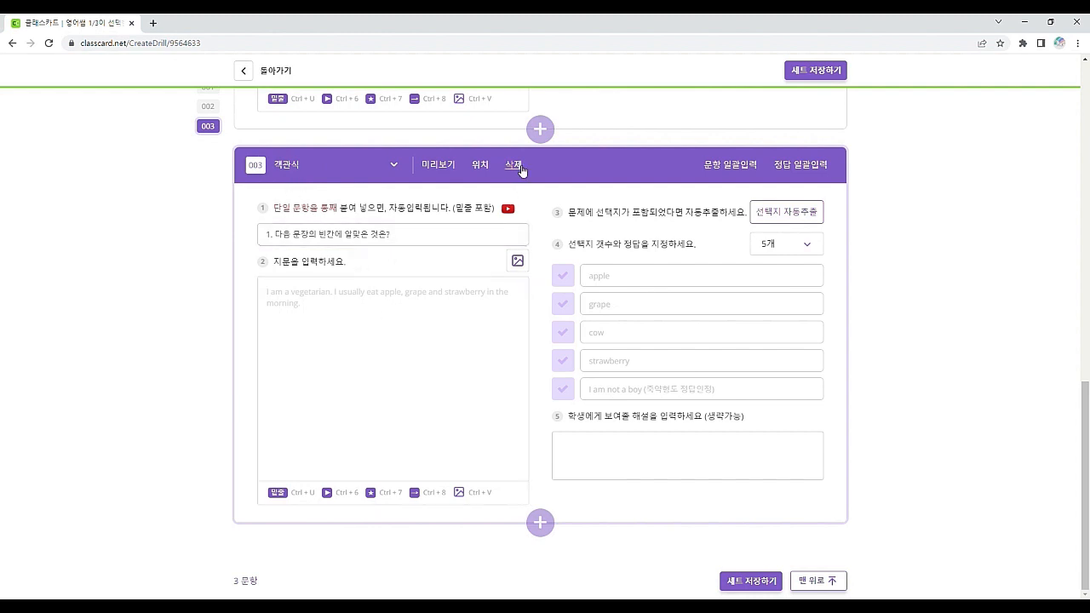
{"action": "left_click", "coordinate": [463, 320]}
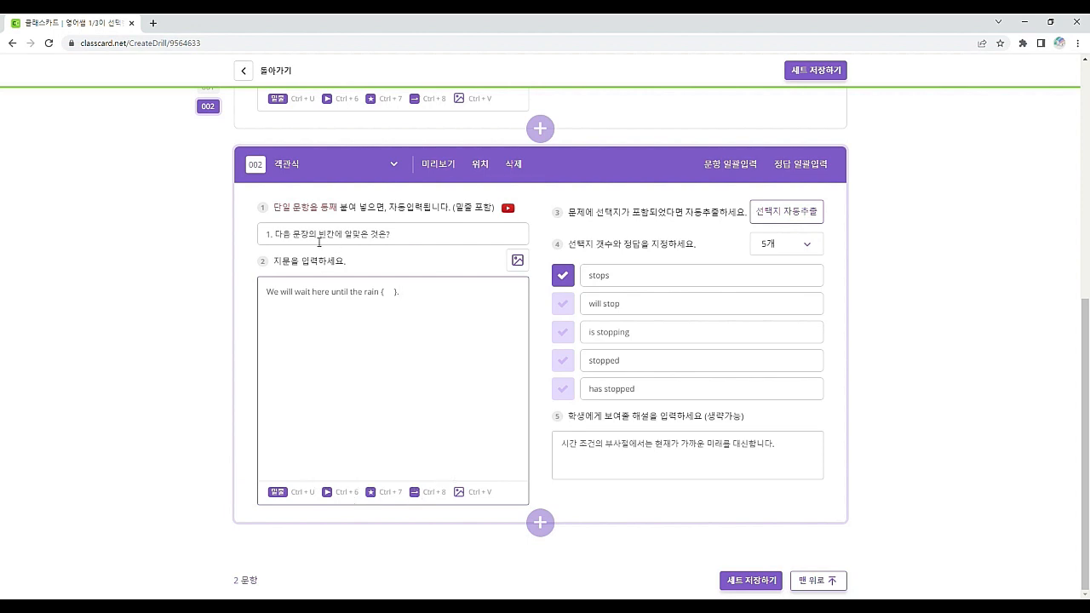
Underline the word 빈칸 in question 002's instruction and check it in the question preview
{"action": "left_click_drag", "start_coordinate": [318, 235], "coordinate": [338, 238]}
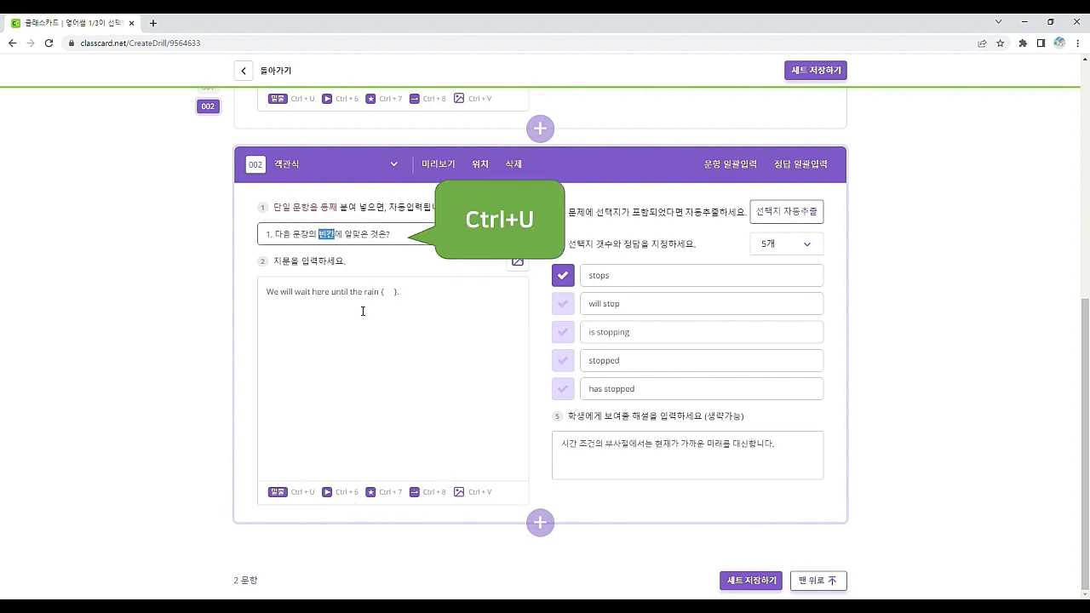
{"action": "key", "text": "ctrl+u"}
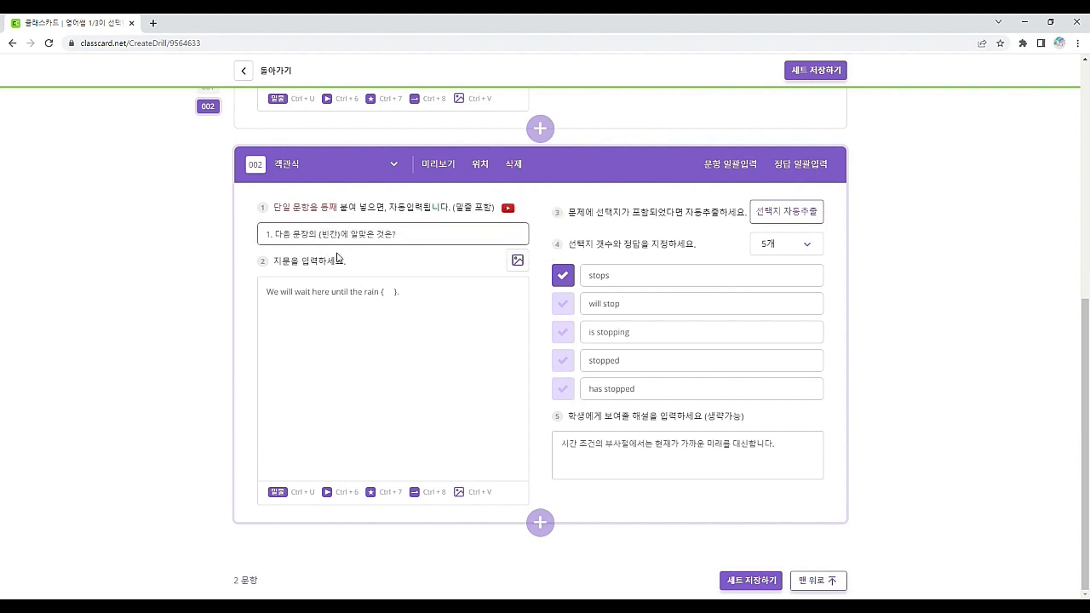
{"action": "left_click", "coordinate": [439, 165]}
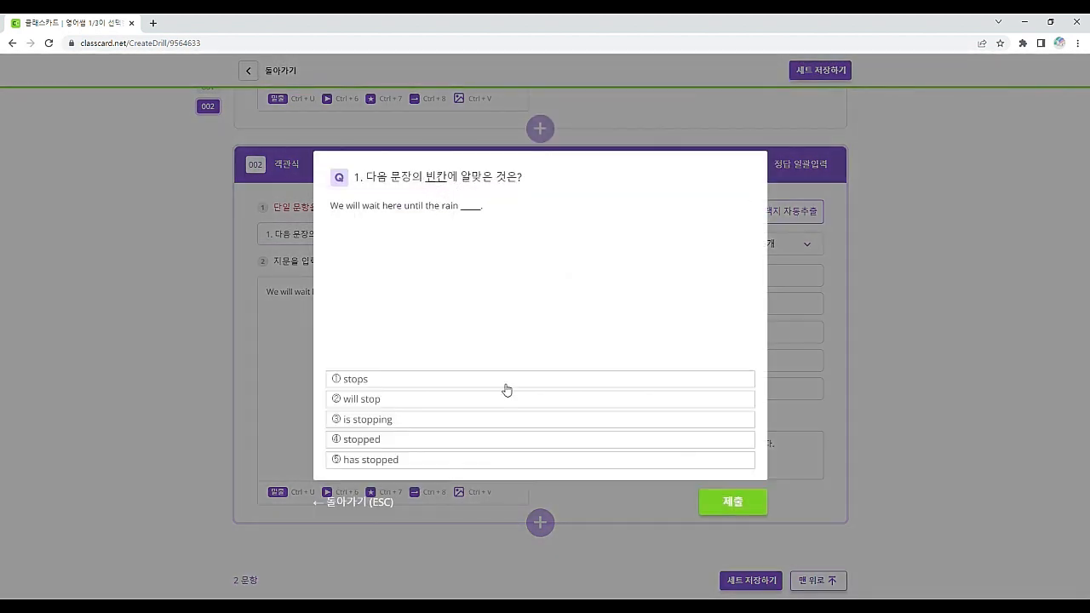
{"action": "left_click", "coordinate": [384, 505]}
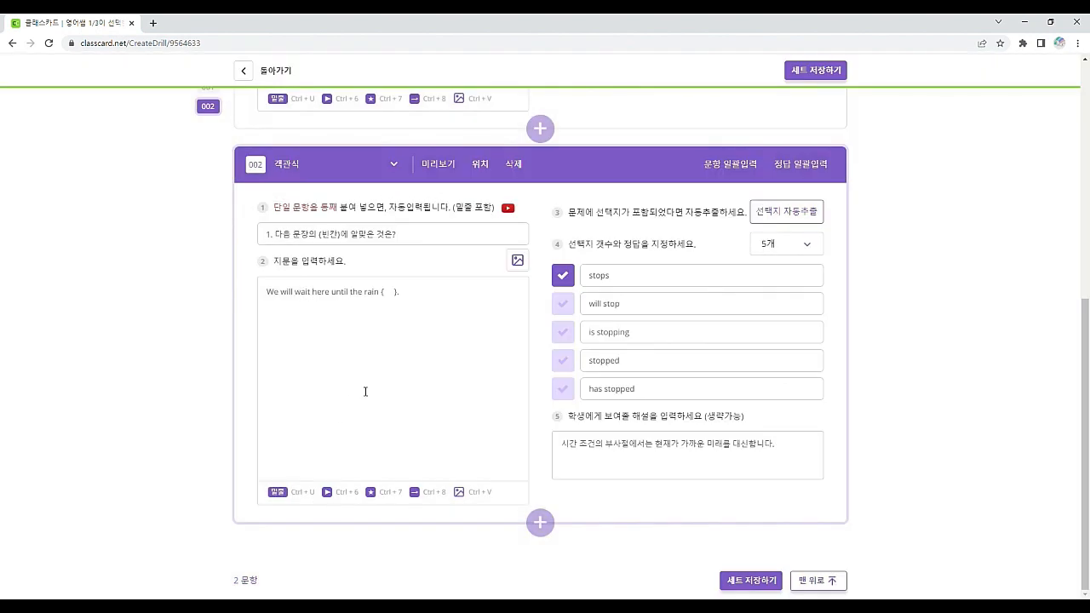
Insert the symbols ▶ ★ → on a new line of question 002's passage and attach the image 3월전국학평 25
{"action": "left_click", "coordinate": [439, 333]}
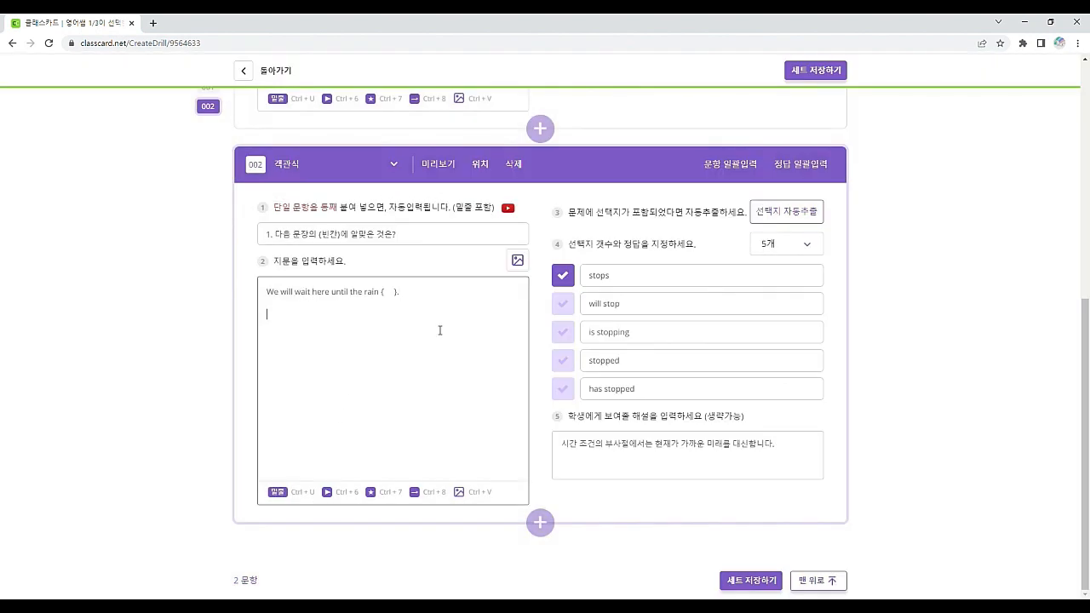
{"action": "key", "text": "Return"}
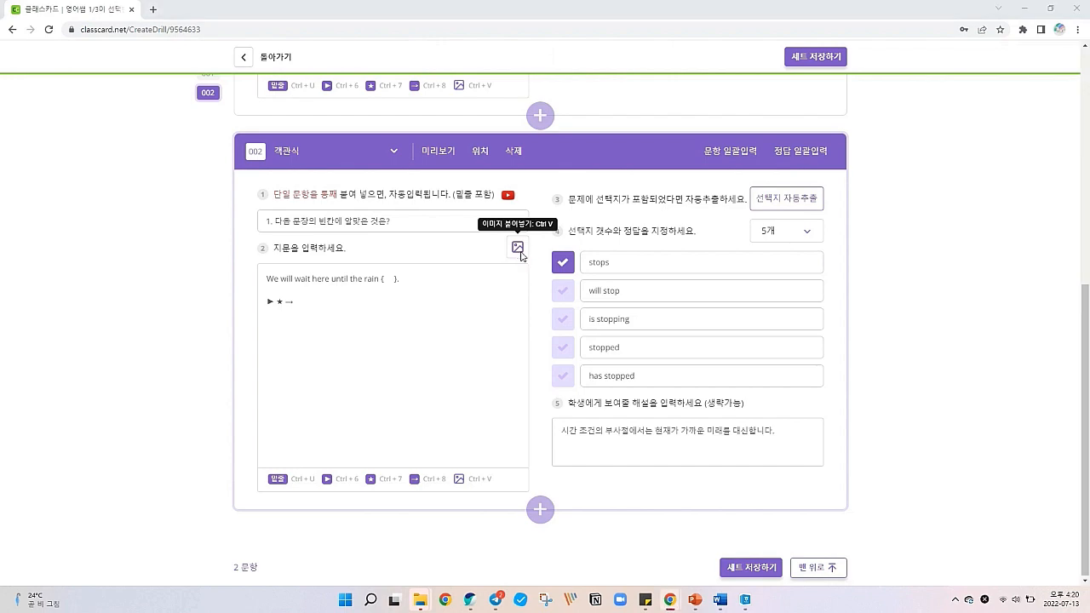
{"action": "left_click", "coordinate": [521, 255]}
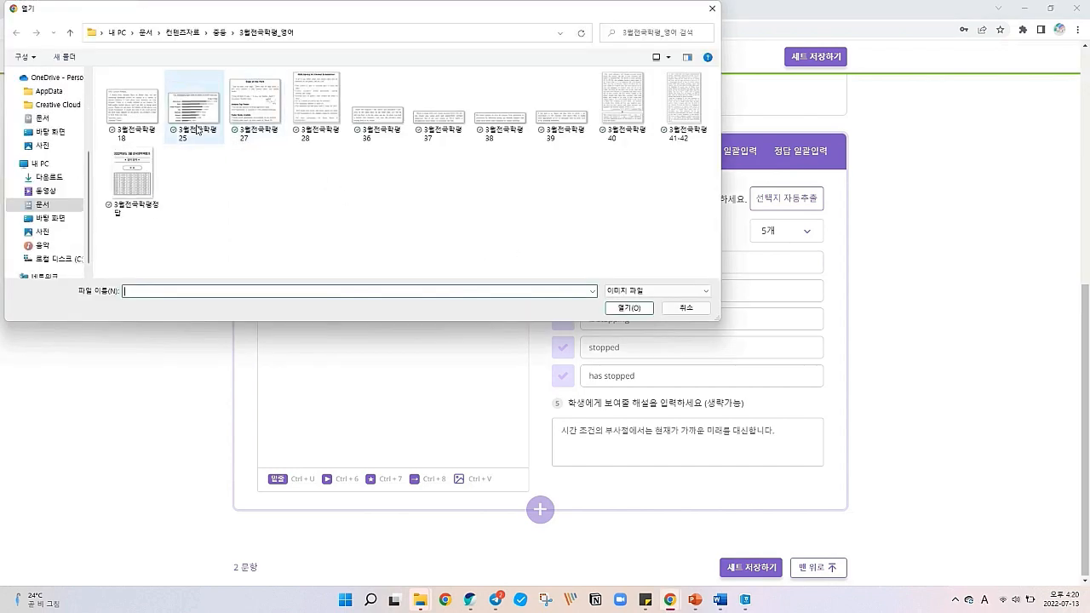
{"action": "double_click", "coordinate": [200, 128]}
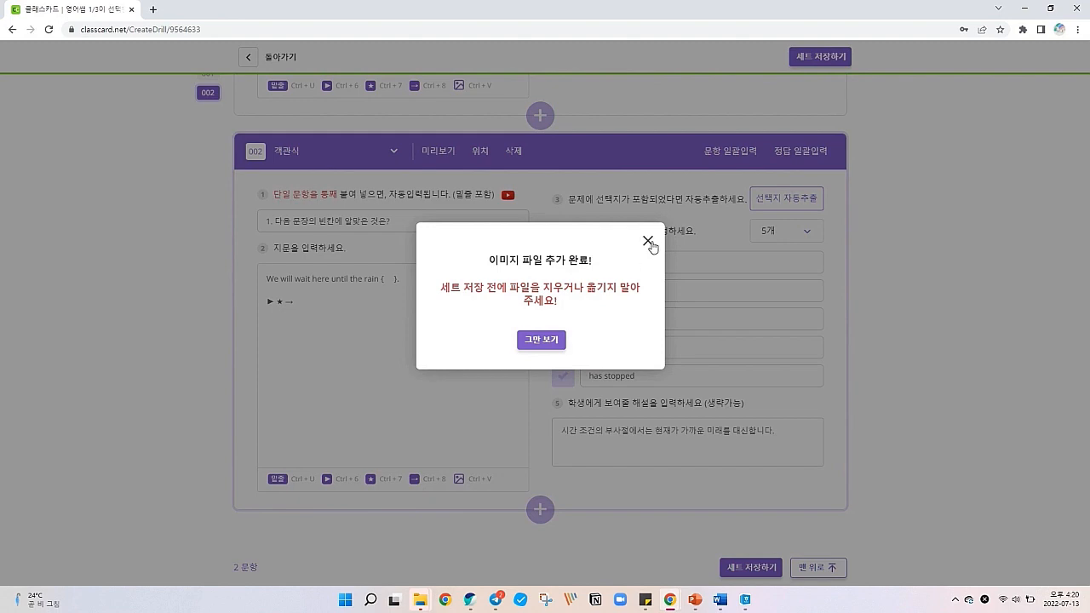
{"action": "left_click", "coordinate": [649, 242]}
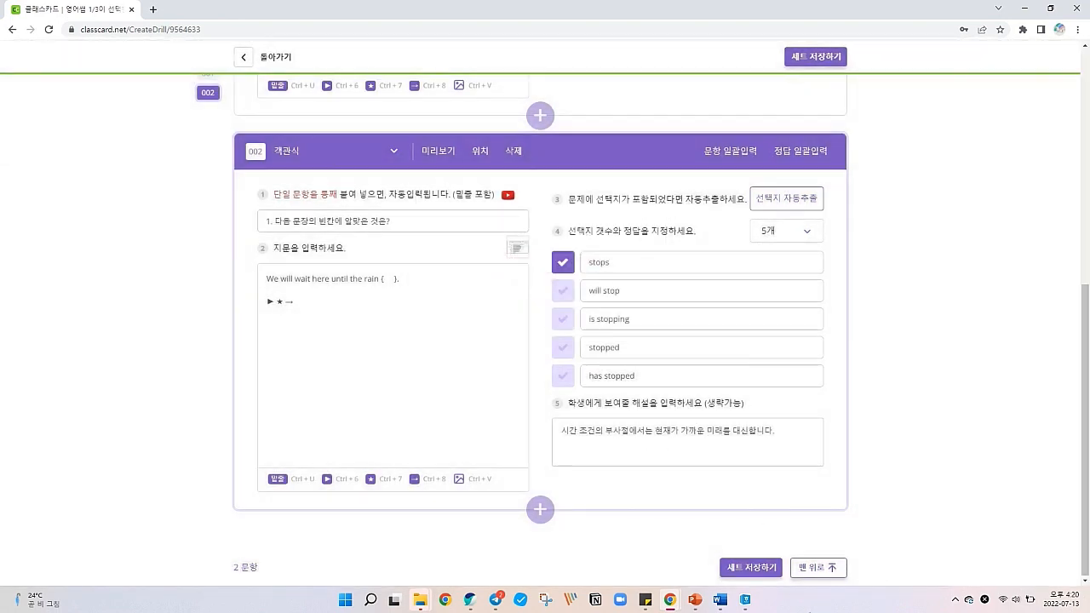
Copy the animal picture of question 3 from the Hangul document 드릴세트제작샘플, paste it into question 002's passage, and preview the question
{"action": "left_click", "coordinate": [745, 599]}
{"action": "scroll", "coordinate": [809, 412], "scroll_direction": "down", "scroll_amount": 3}
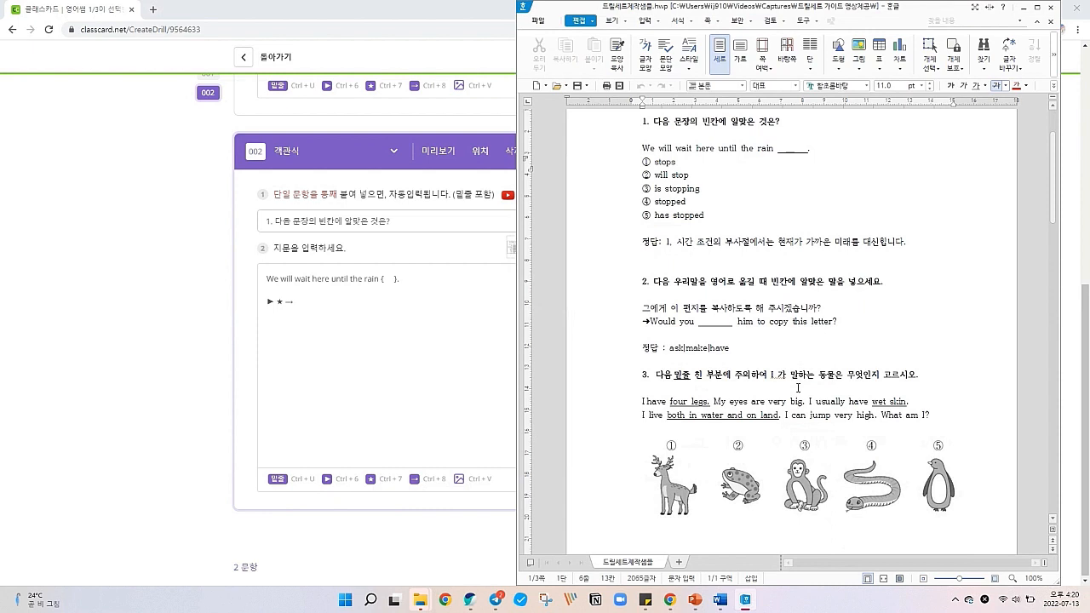
{"action": "left_click", "coordinate": [785, 480]}
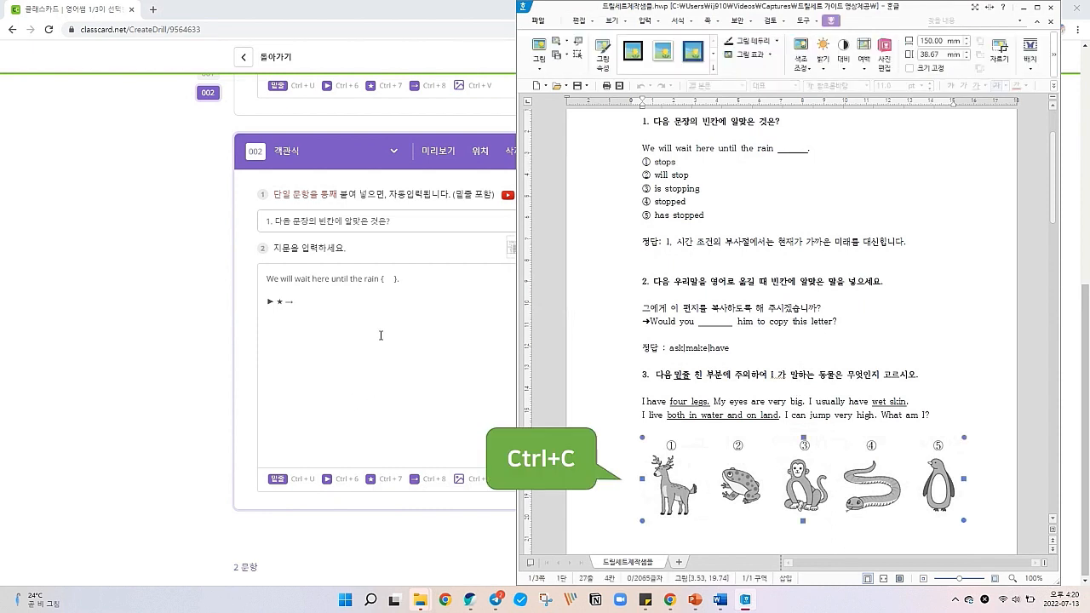
{"action": "left_click", "coordinate": [390, 357]}
{"action": "key", "text": "ctrl+v"}
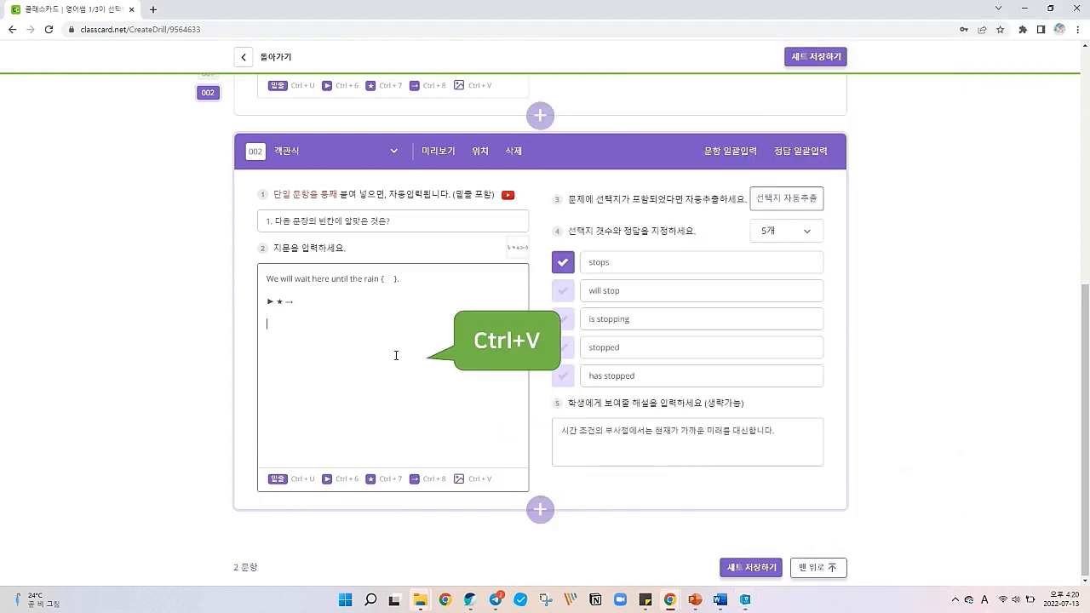
{"action": "left_click", "coordinate": [438, 150]}
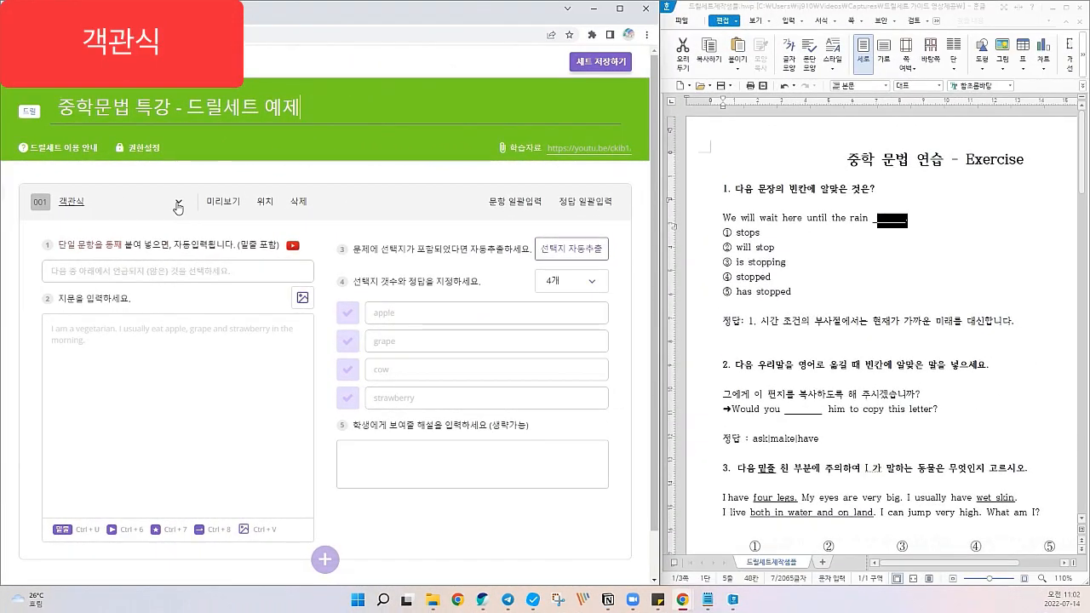
Set question 001 of 중학문법 특강 - 드릴세트 예제 to 객관식 and fill it with question 1 and its five choices copied from the document
{"action": "left_click", "coordinate": [178, 204]}
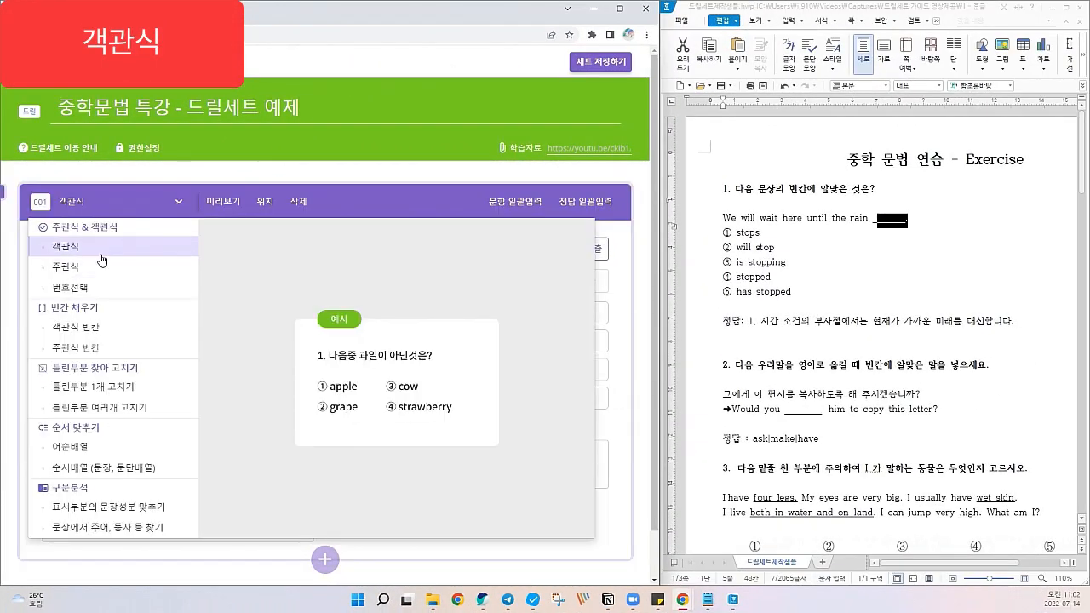
{"action": "left_click", "coordinate": [139, 249]}
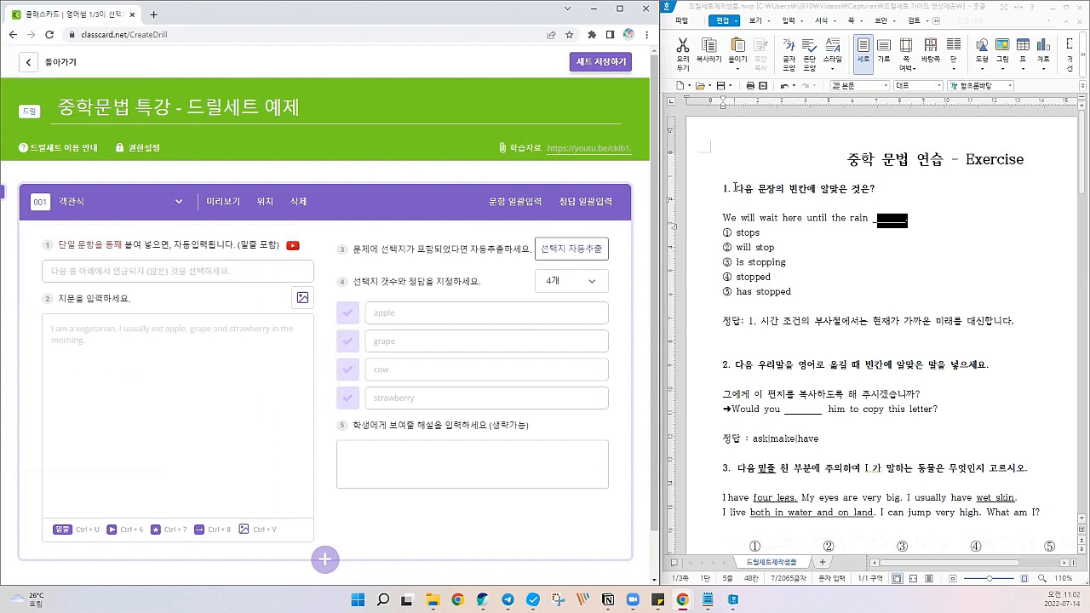
{"action": "left_click_drag", "start_coordinate": [719, 188], "coordinate": [807, 291]}
{"action": "key", "text": "ctrl+c"}
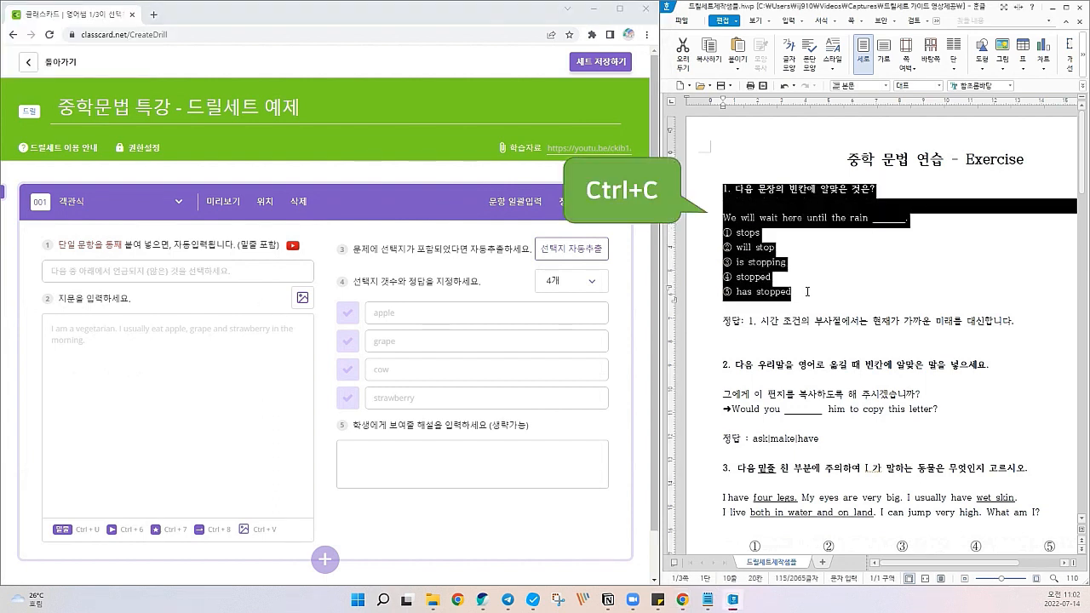
{"action": "left_click", "coordinate": [119, 274]}
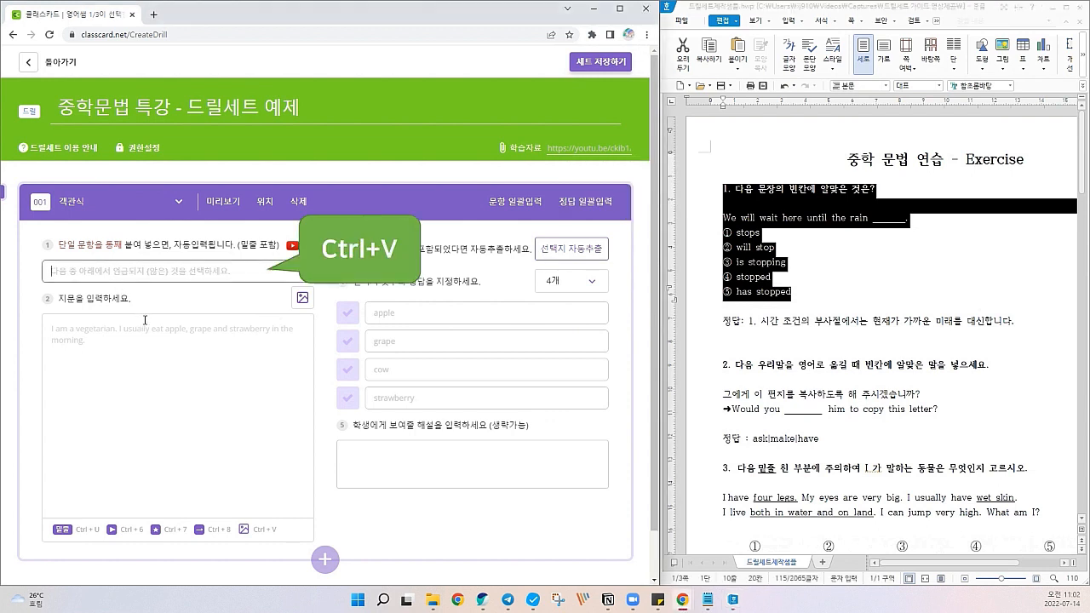
{"action": "key", "text": "ctrl+v"}
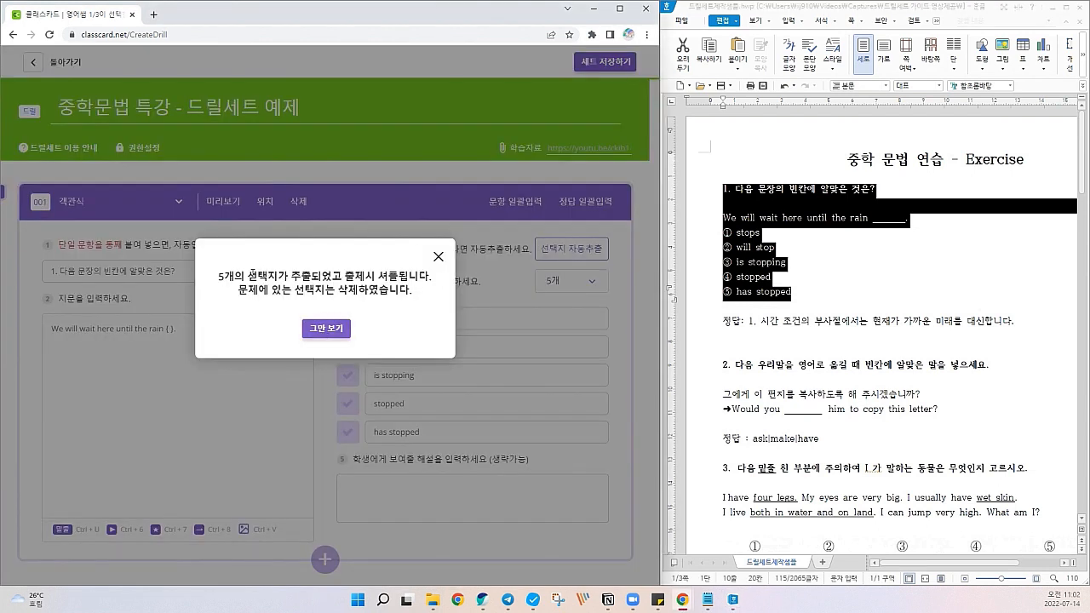
{"action": "left_click_drag", "start_coordinate": [248, 278], "coordinate": [398, 278]}
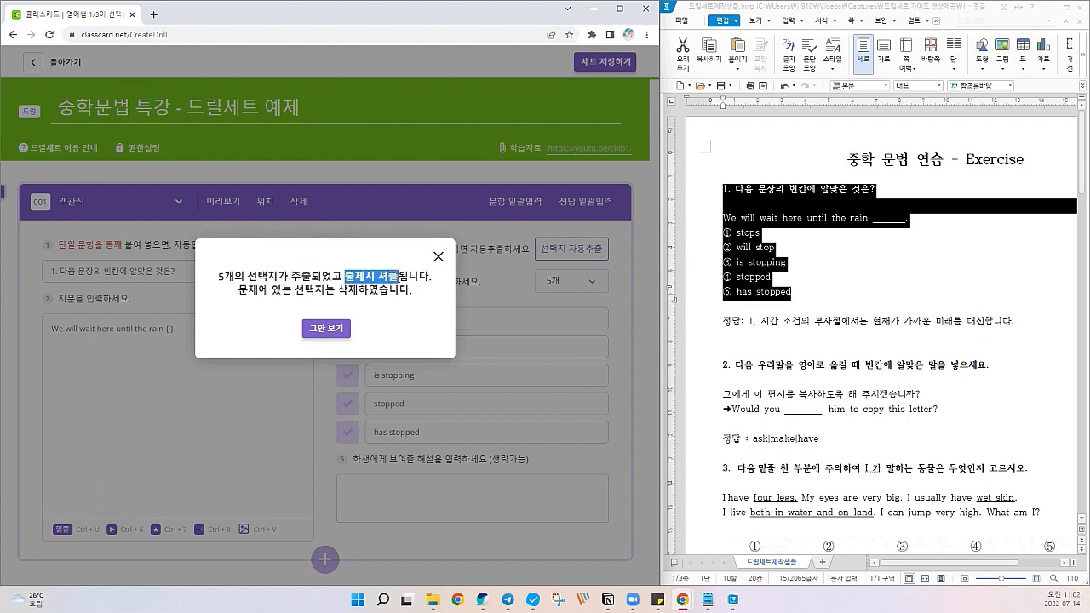
{"action": "left_click", "coordinate": [438, 258]}
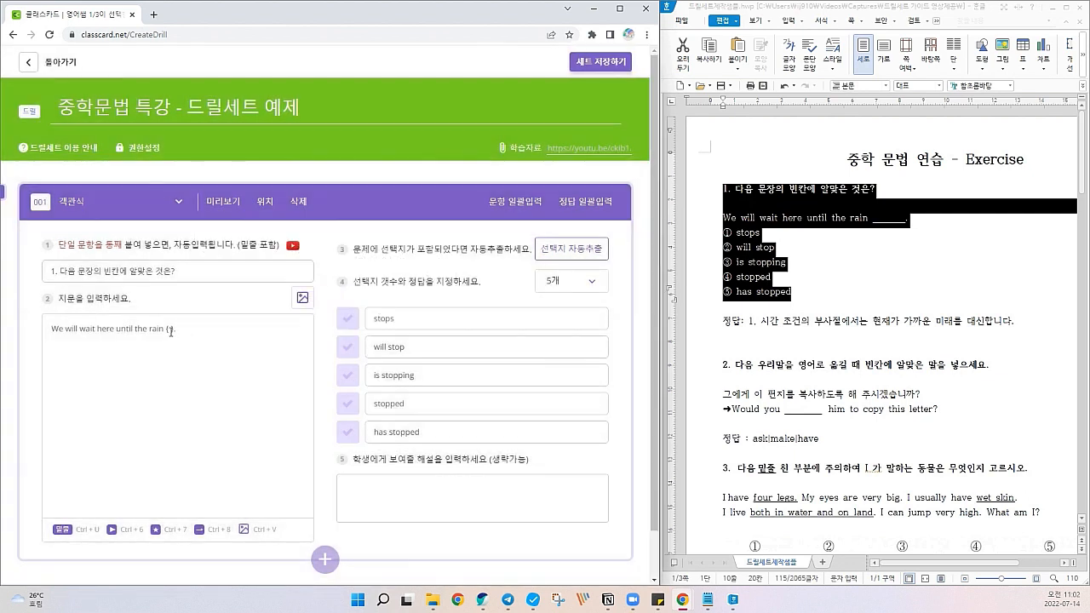
Widen the underlined blank in question 001's passage to match the document and check it in the preview
{"action": "left_click", "coordinate": [863, 221]}
{"action": "left_click_drag", "start_coordinate": [875, 222], "coordinate": [894, 219]}
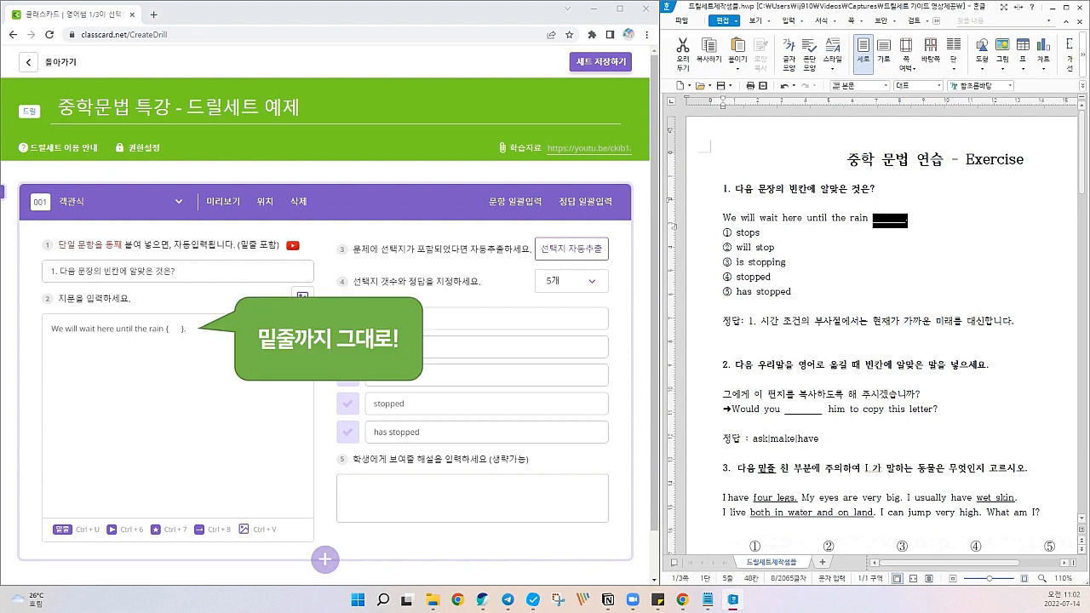
{"action": "left_click", "coordinate": [224, 202]}
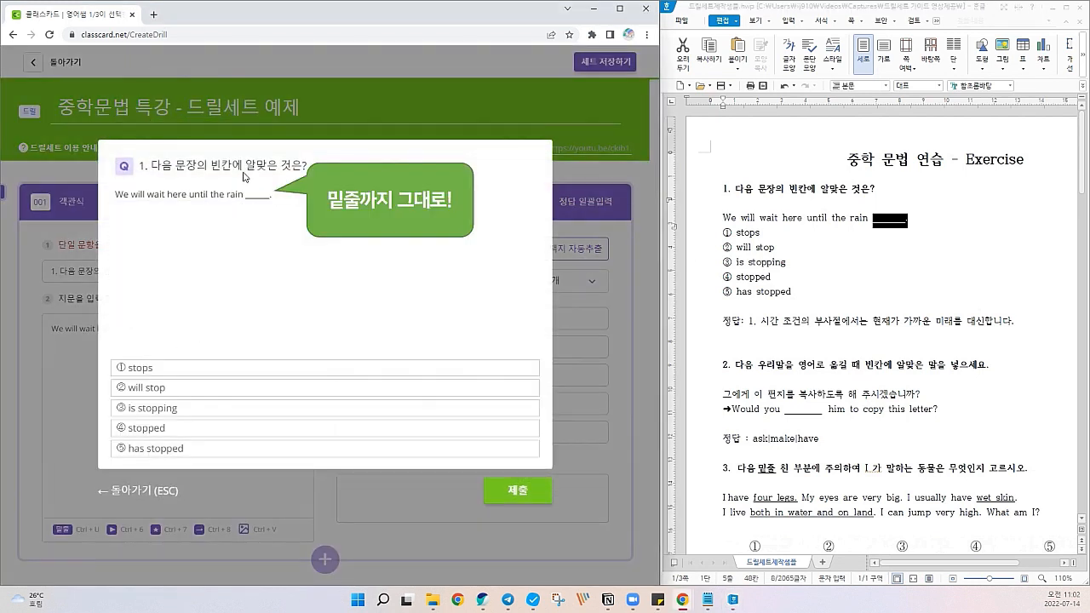
{"action": "left_click", "coordinate": [147, 492]}
Mark stops as the correct answer and paste the document's explanation 시간 조건의 부사절에서는 현재가 가까운 미래를 대신합니다. for students
{"action": "left_click", "coordinate": [798, 333]}
{"action": "left_click", "coordinate": [348, 319]}
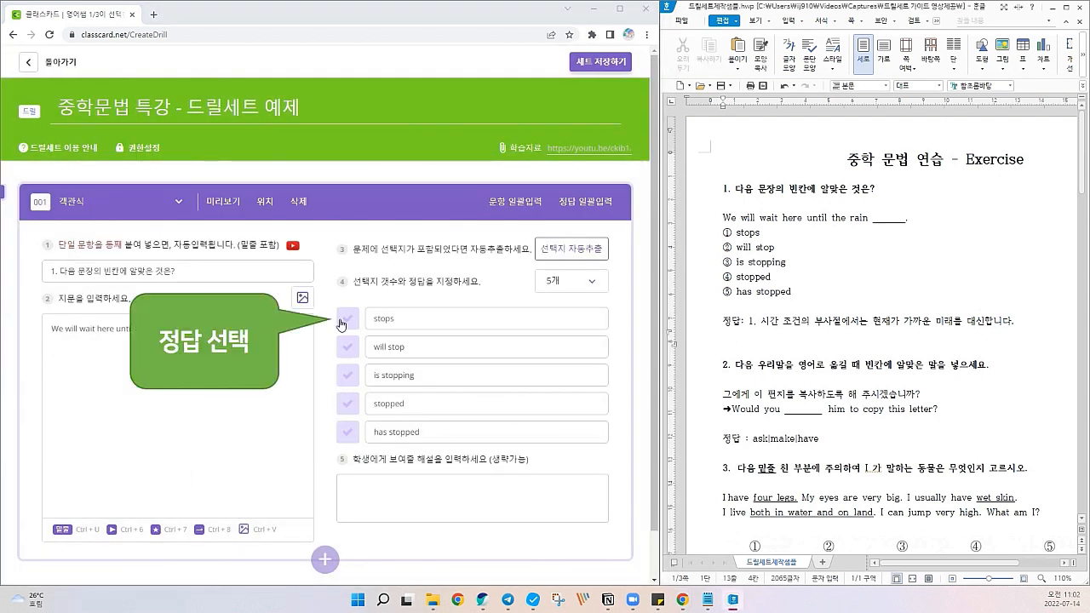
{"action": "left_click_drag", "start_coordinate": [762, 322], "coordinate": [1049, 337]}
{"action": "key", "text": "ctrl+c"}
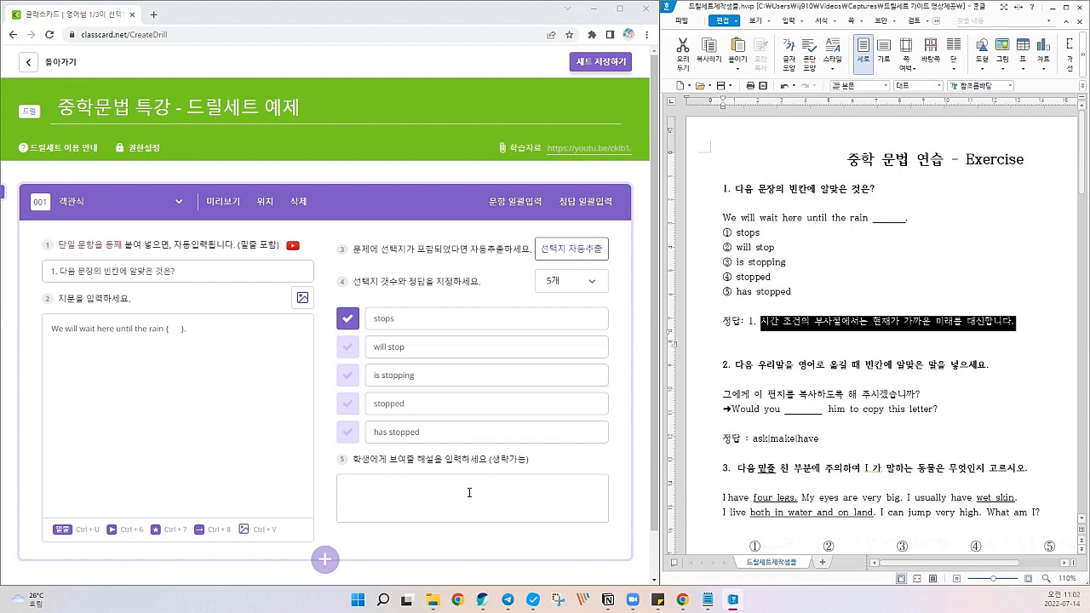
{"action": "left_click", "coordinate": [477, 503]}
{"action": "key", "text": "ctrl+v"}
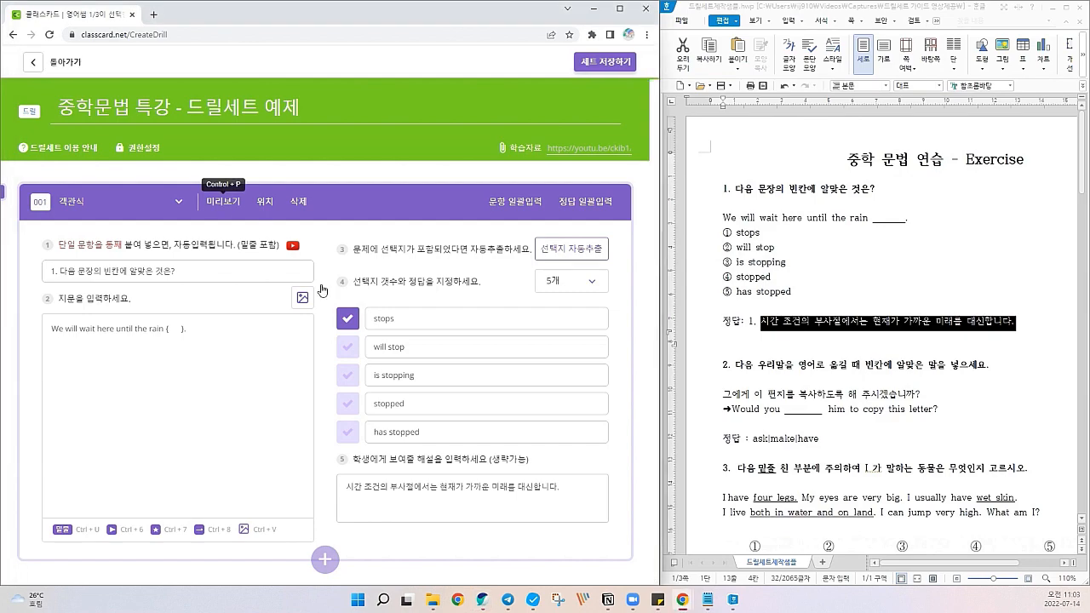
Test question 001 in the preview by submitting stops as the answer
{"action": "left_click", "coordinate": [224, 202]}
{"action": "left_click", "coordinate": [219, 367]}
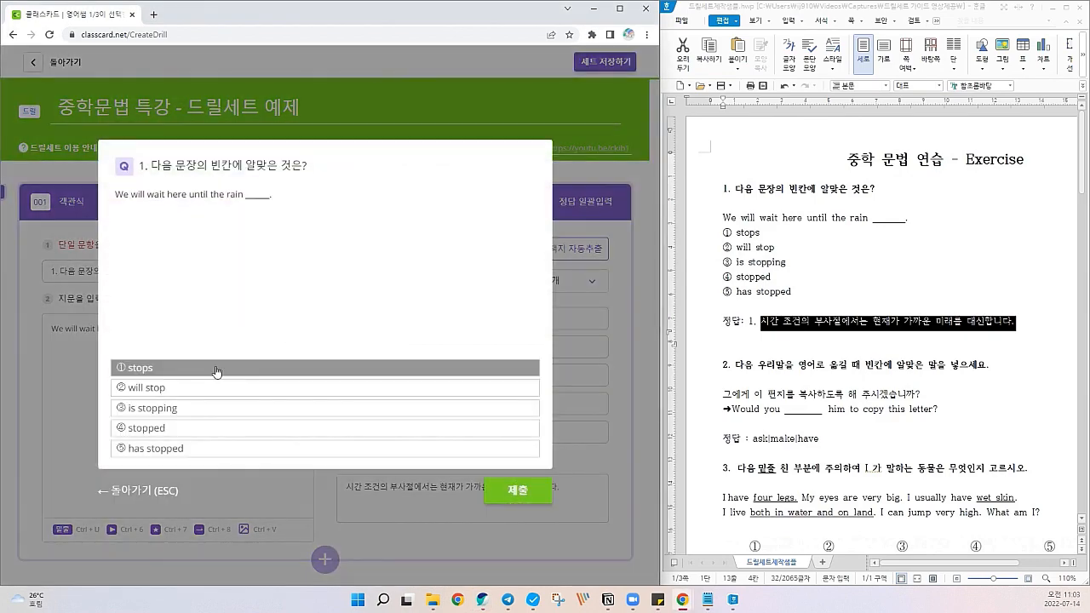
{"action": "left_click", "coordinate": [504, 487]}
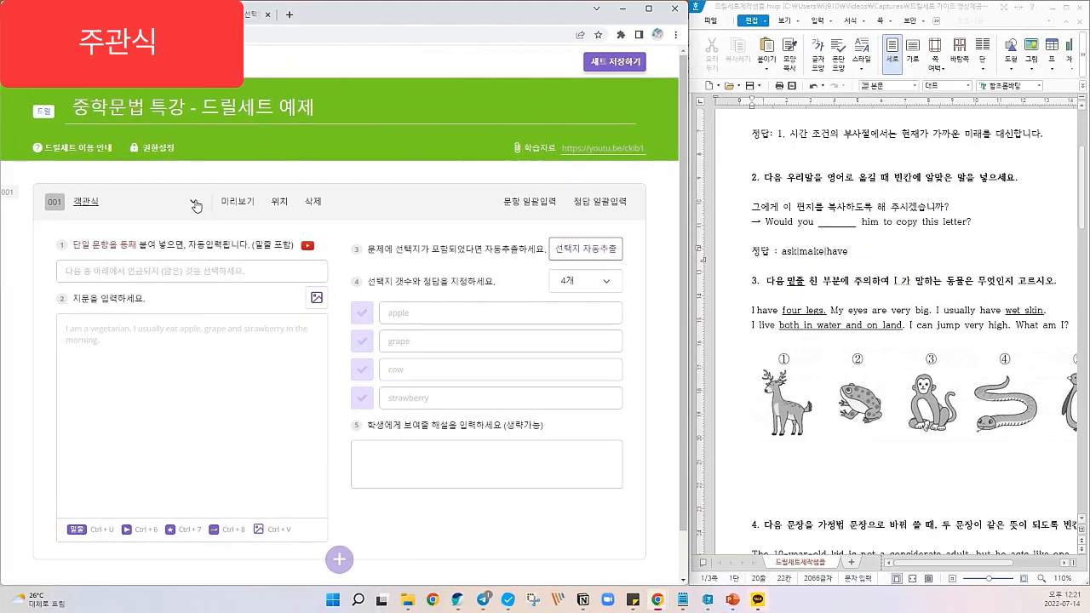
Set question 001 to 주관식, fill it with question 2 copied from the document, and widen the blank in its passage
{"action": "left_click", "coordinate": [195, 206]}
{"action": "left_click", "coordinate": [166, 264]}
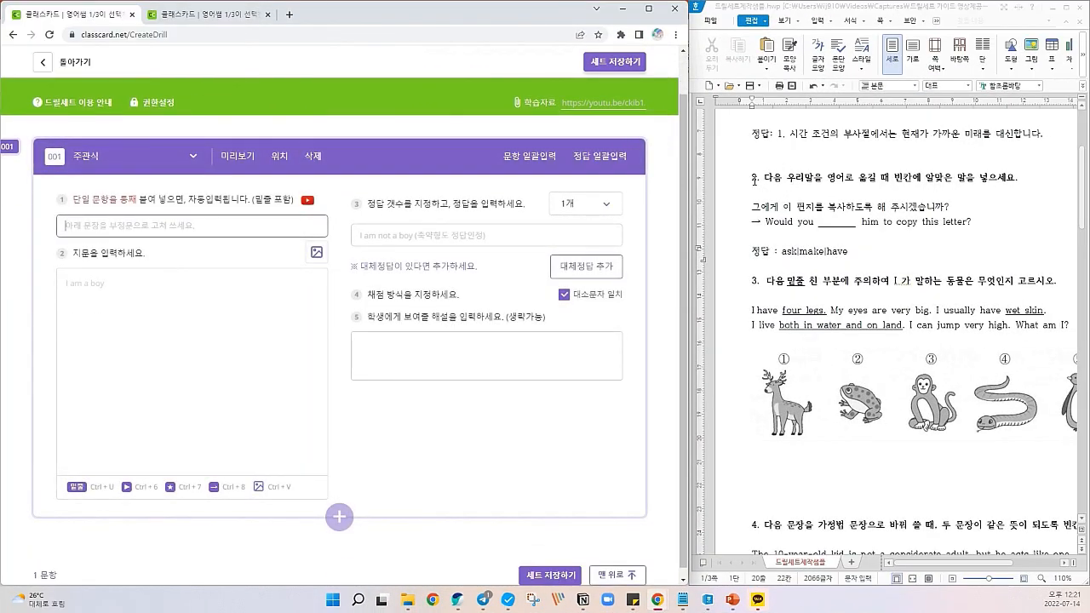
{"action": "left_click_drag", "start_coordinate": [750, 178], "coordinate": [988, 223]}
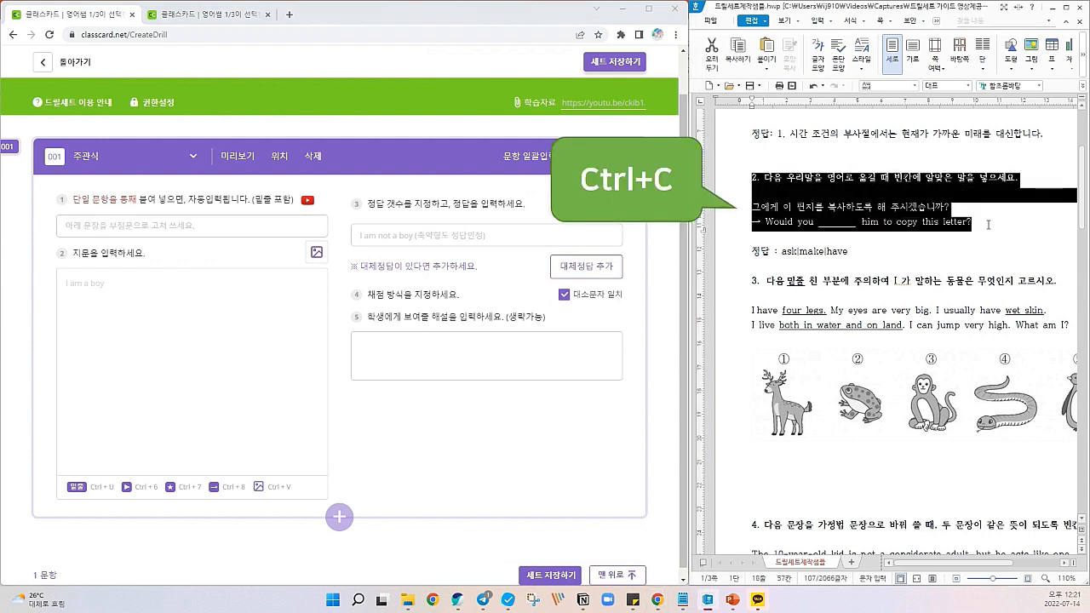
{"action": "key", "text": "ctrl+c"}
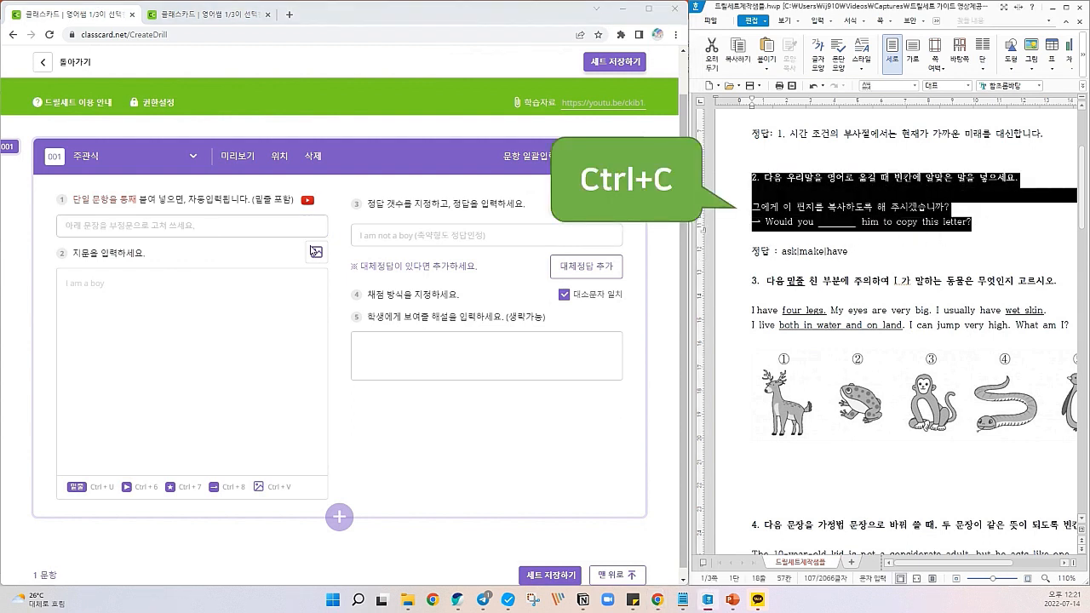
{"action": "left_click", "coordinate": [185, 223]}
{"action": "key", "text": "ctrl+v"}
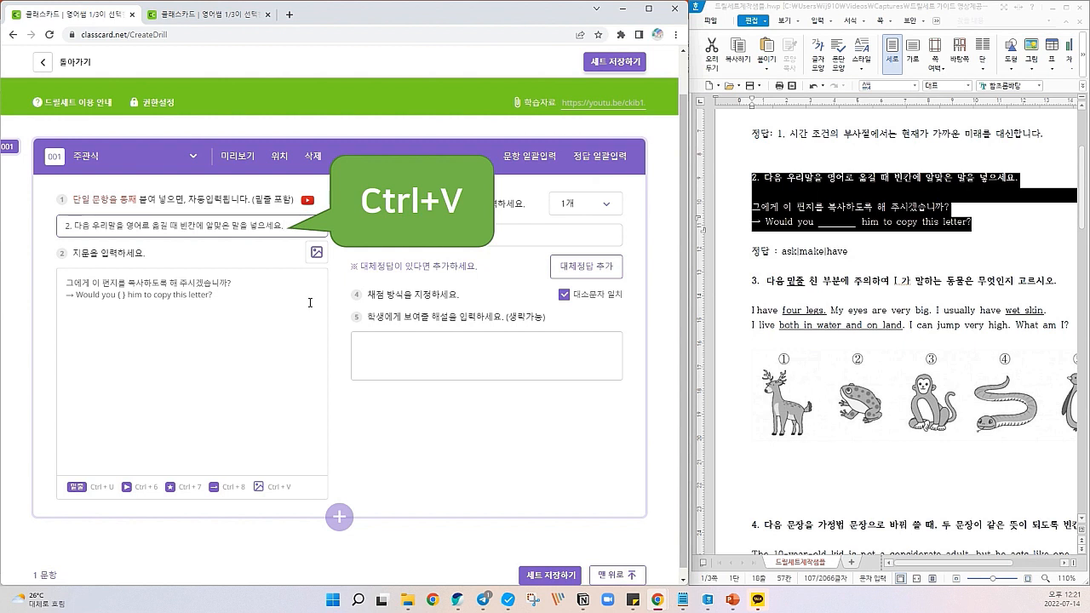
{"action": "left_click", "coordinate": [123, 296]}
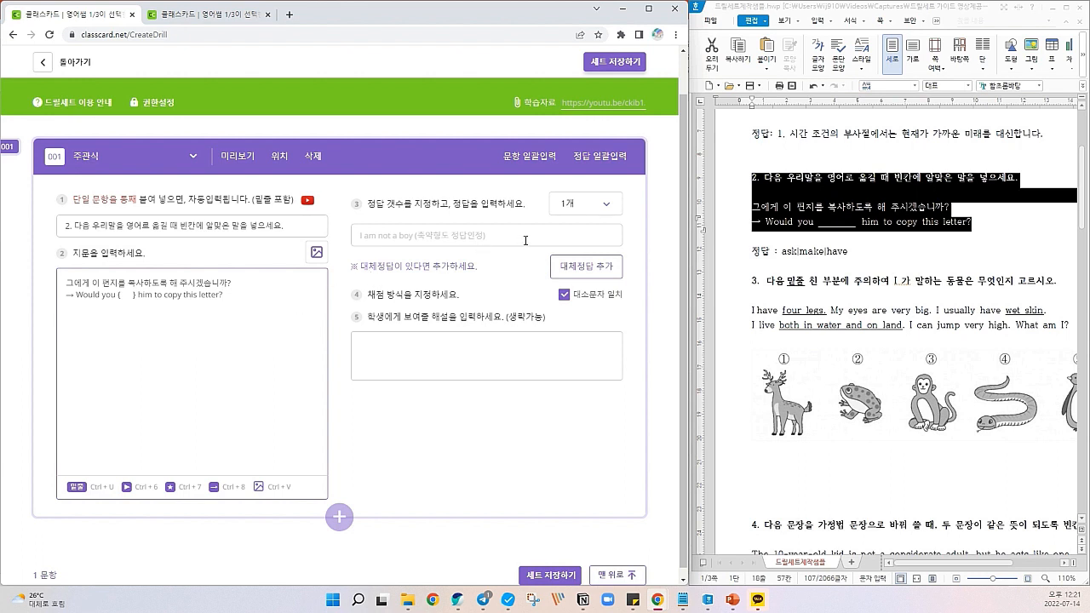
Enter ask as question 001's single answer and add make and have as alternative answers
{"action": "left_click", "coordinate": [586, 203]}
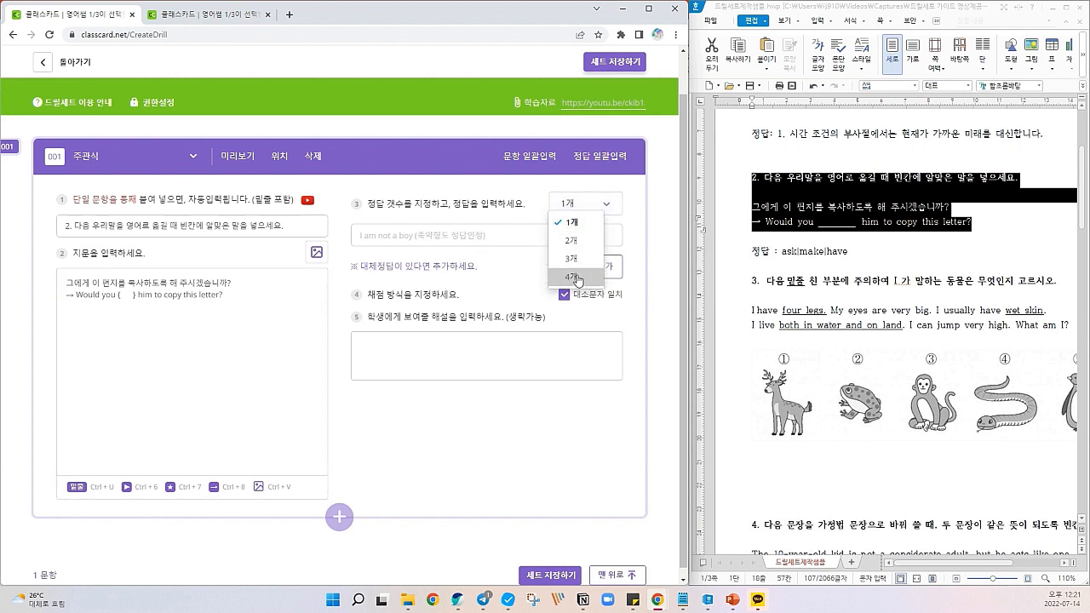
{"action": "left_click", "coordinate": [473, 265]}
{"action": "left_click", "coordinate": [428, 239]}
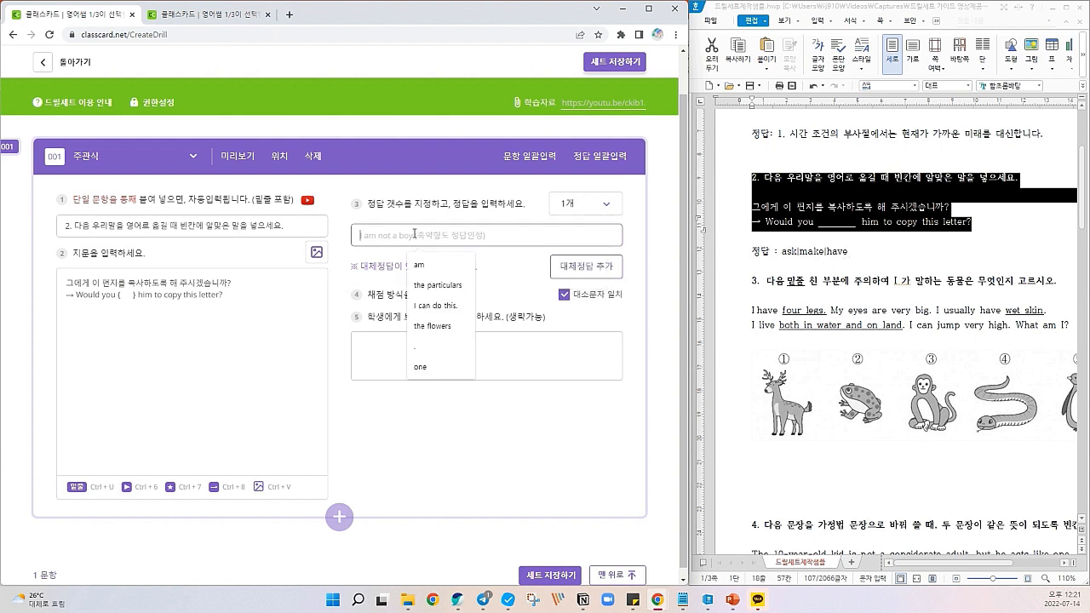
{"action": "type", "text": "ask"}
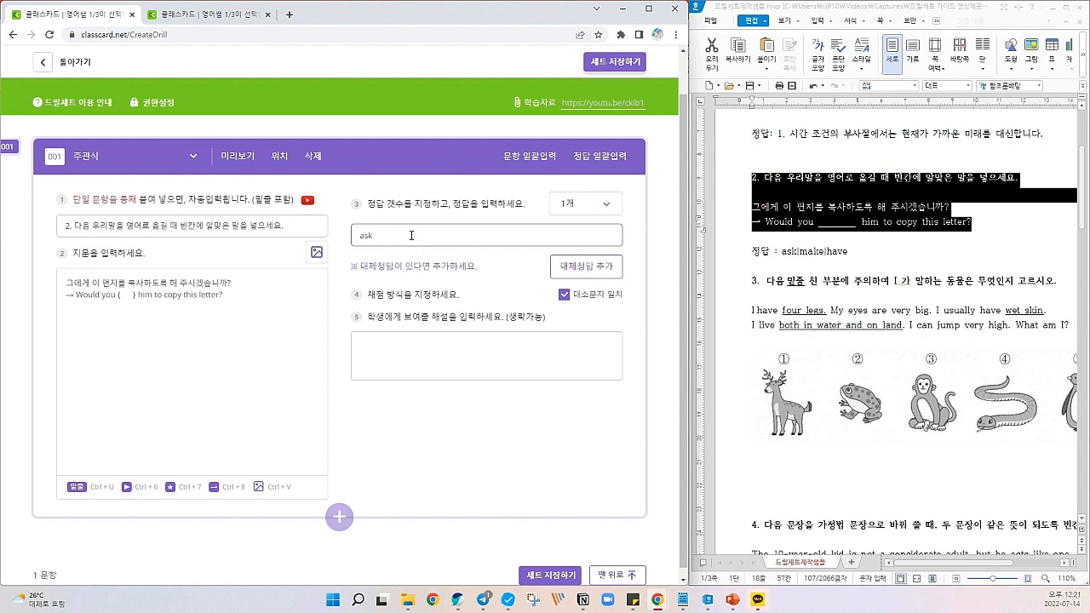
{"action": "left_click", "coordinate": [565, 266]}
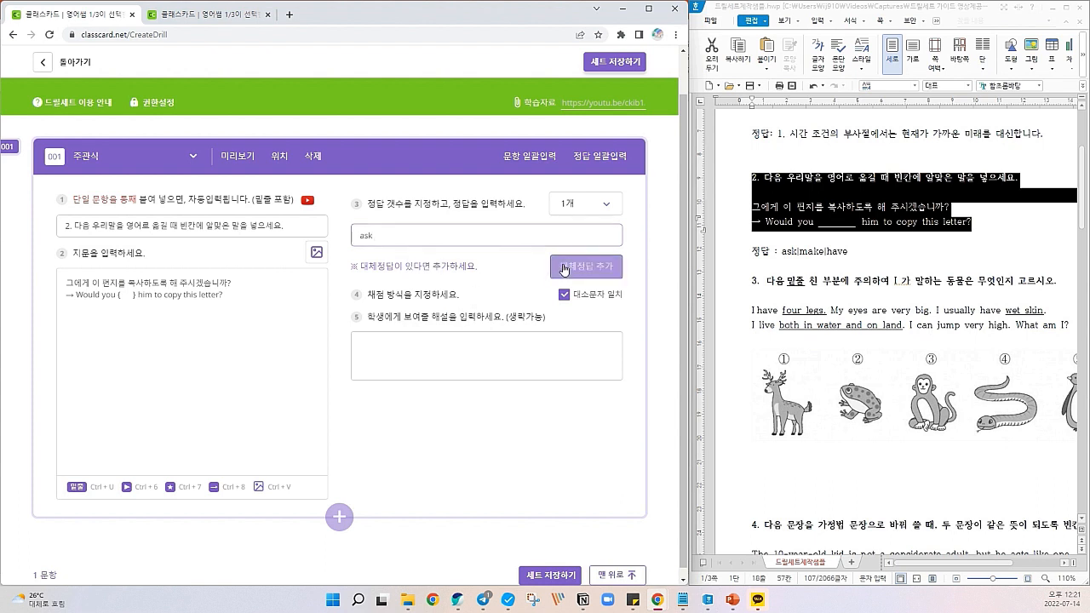
{"action": "left_click", "coordinate": [431, 298]}
{"action": "type", "text": "make"}
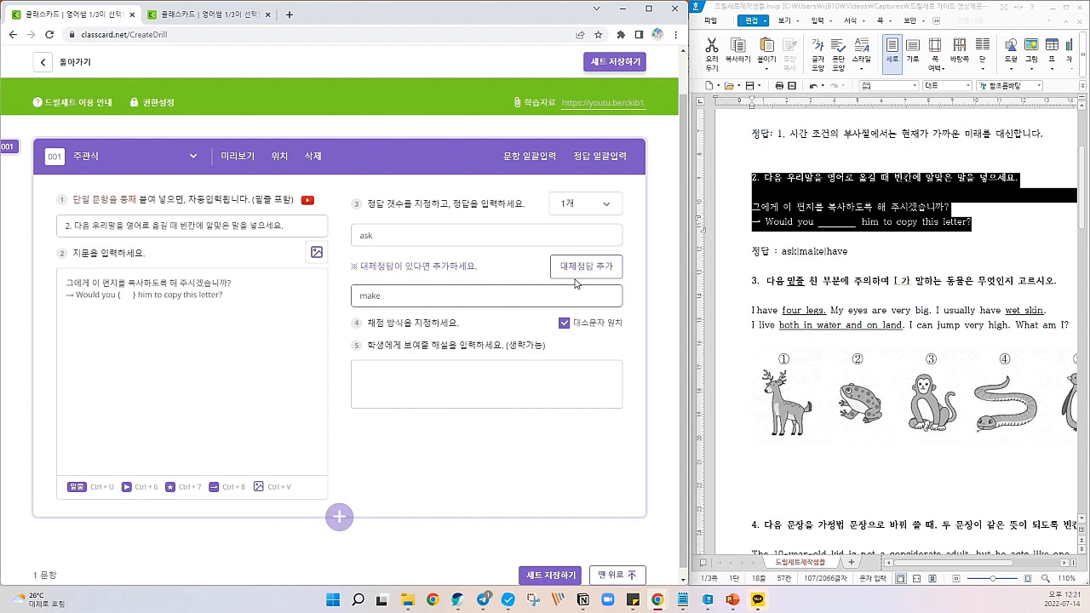
{"action": "left_click", "coordinate": [575, 283]}
{"action": "left_click", "coordinate": [401, 324]}
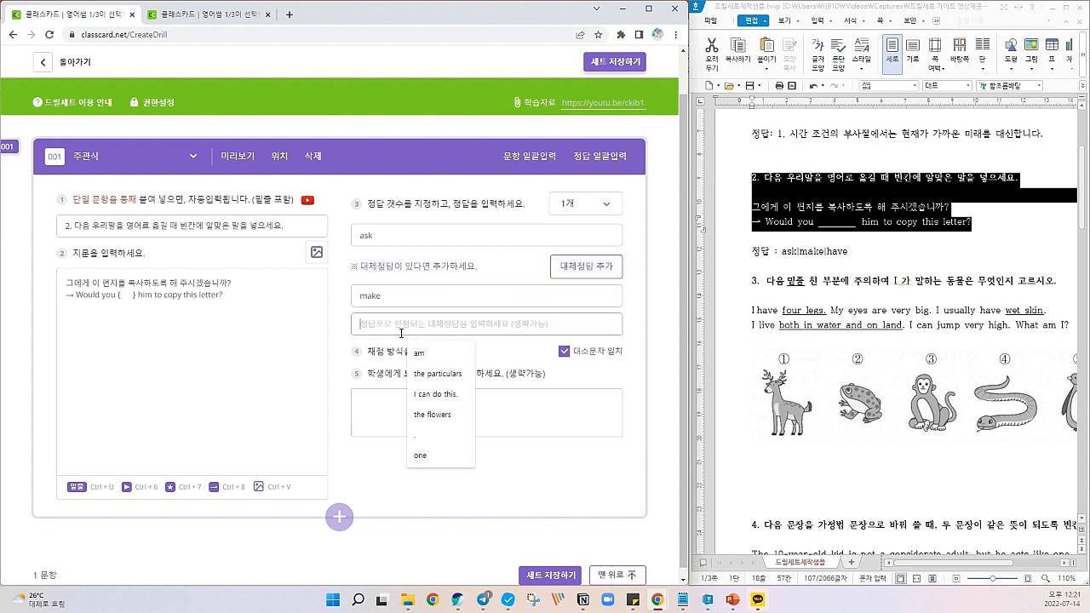
{"action": "type", "text": "have"}
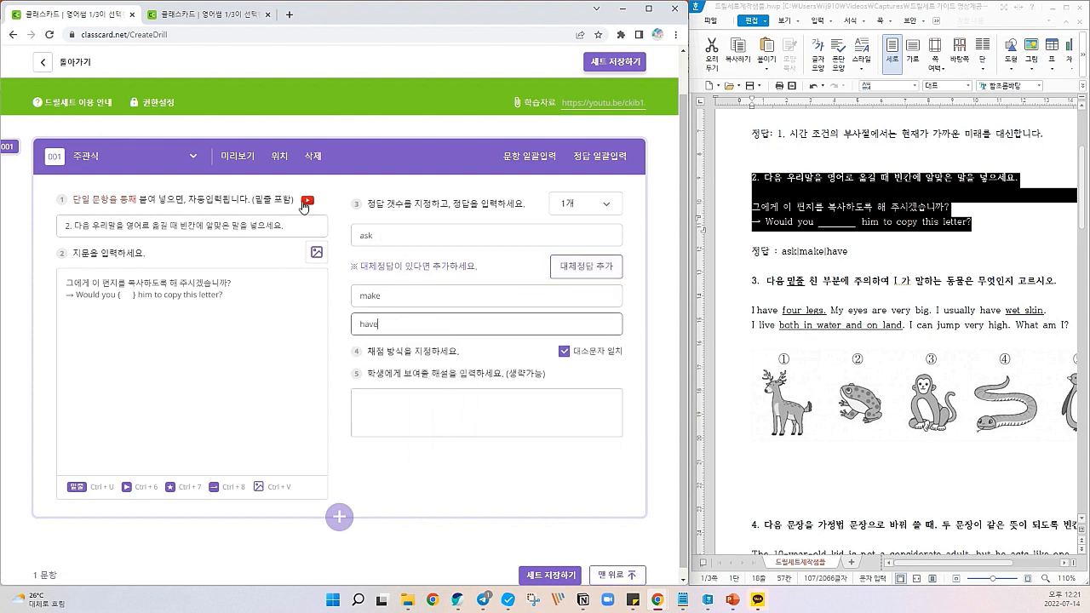
Test question 001 in the preview with ask, make and have as answers
{"action": "left_click", "coordinate": [237, 156]}
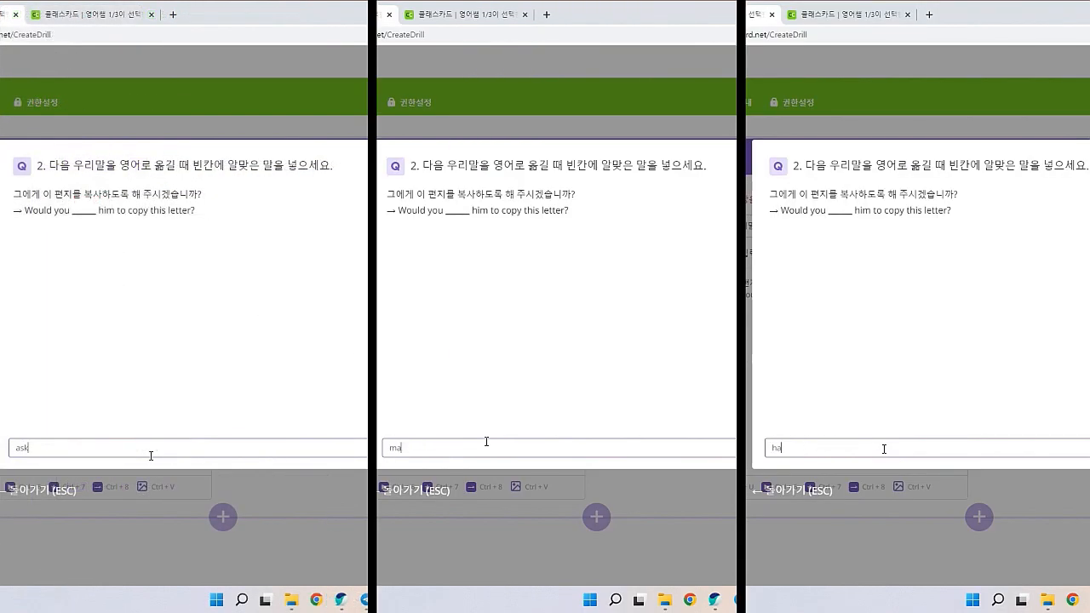
{"action": "type", "text": "keve"}
{"action": "key", "text": "Return"}
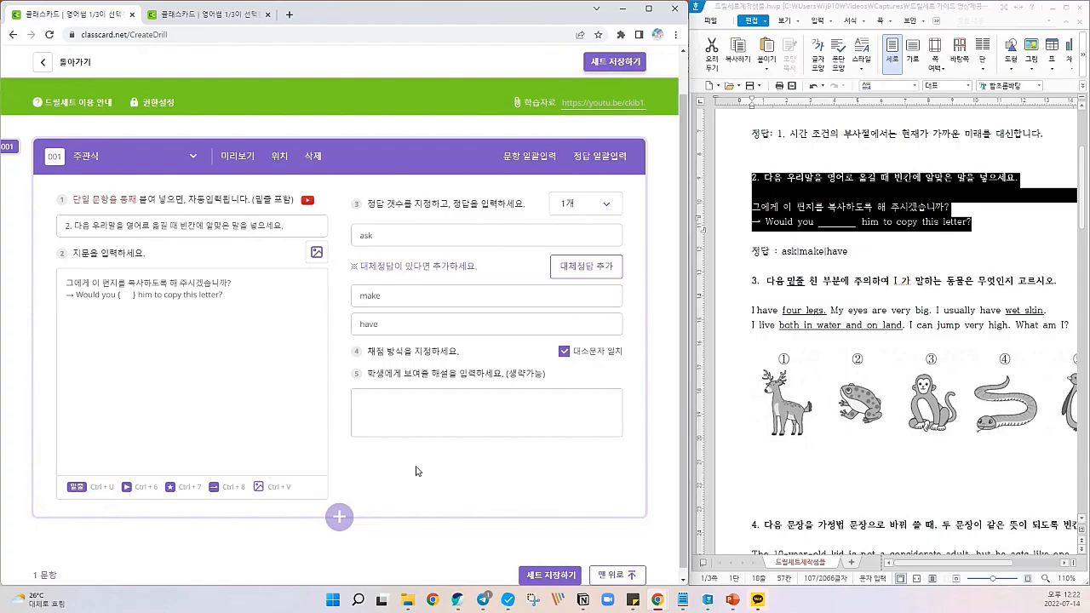
Clear both alternative answers of question 001 and replace its main answer with He is
{"action": "left_click", "coordinate": [379, 324]}
{"action": "left_click_drag", "start_coordinate": [380, 324], "coordinate": [335, 328]}
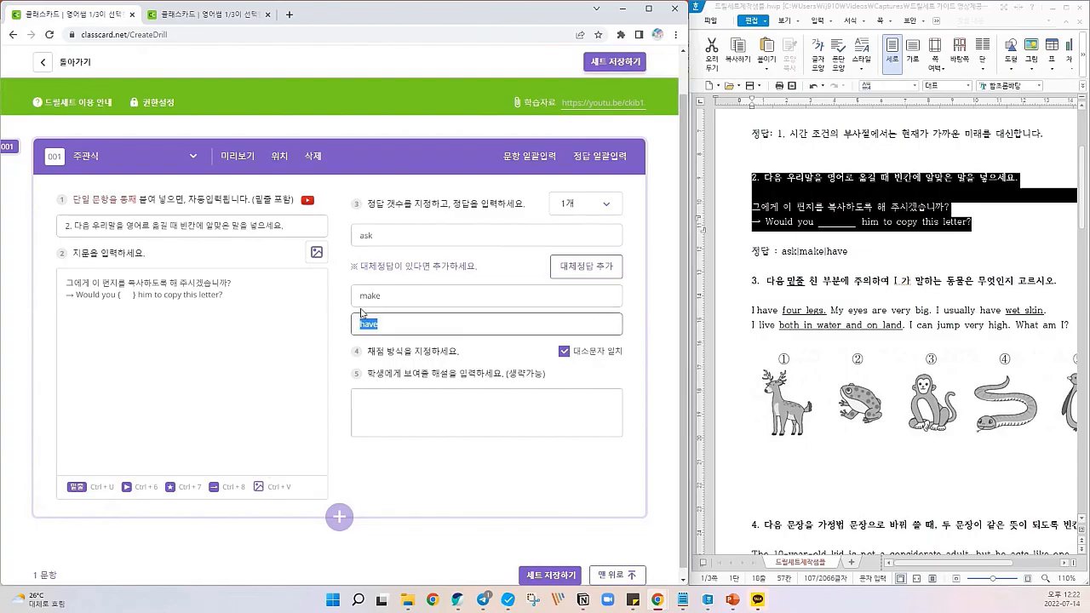
{"action": "key", "text": "BackSpace"}
{"action": "left_click_drag", "start_coordinate": [383, 295], "coordinate": [340, 299]}
{"action": "key", "text": "BackSpace"}
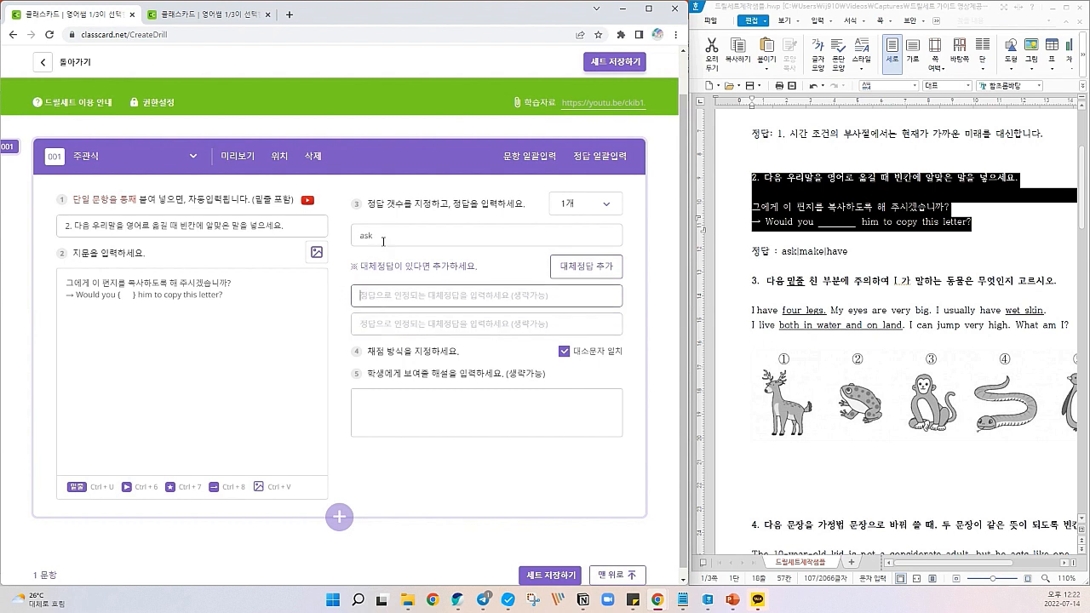
{"action": "left_click_drag", "start_coordinate": [382, 241], "coordinate": [317, 249]}
{"action": "type", "text": "He is"}
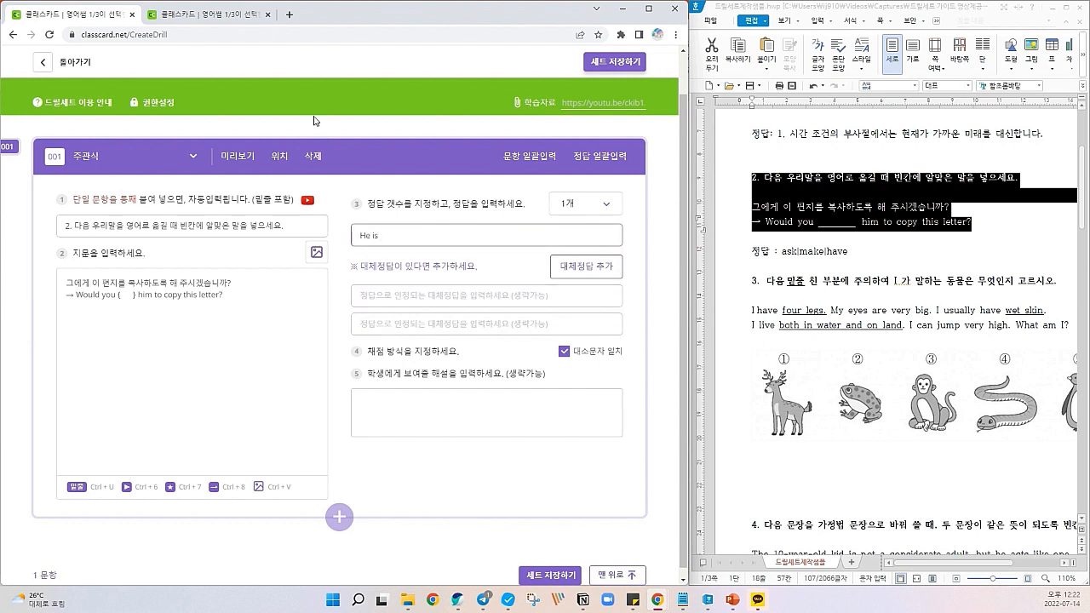
Test question 001 in the preview by submitting the contraction He's as the answer
{"action": "left_click", "coordinate": [238, 156]}
{"action": "left_click", "coordinate": [254, 449]}
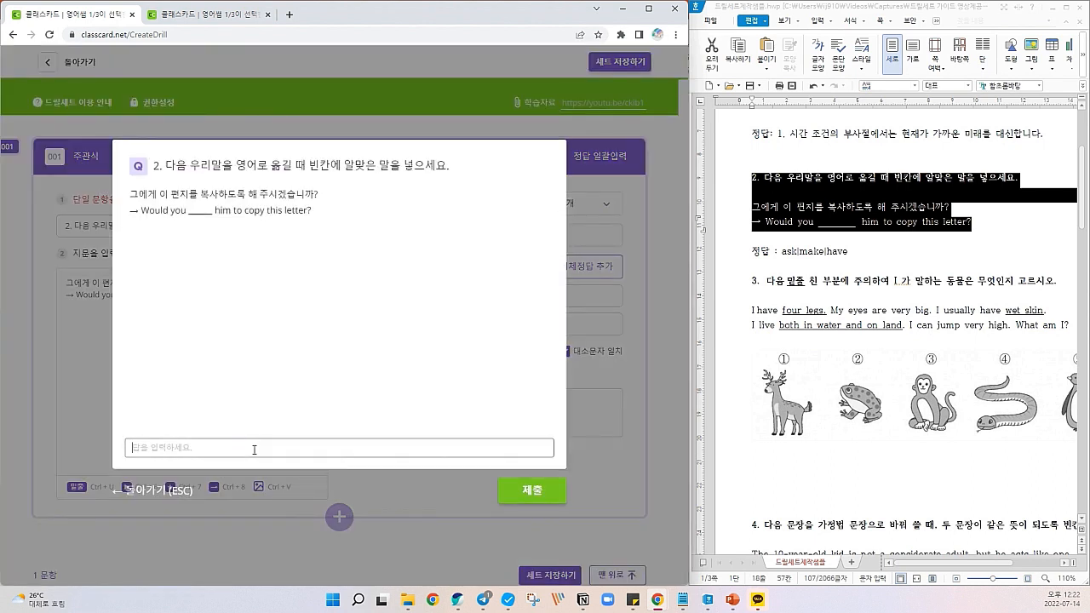
{"action": "type", "text": "ㅂ"}
{"action": "type", "text": "e's"}
{"action": "left_click", "coordinate": [496, 492]}
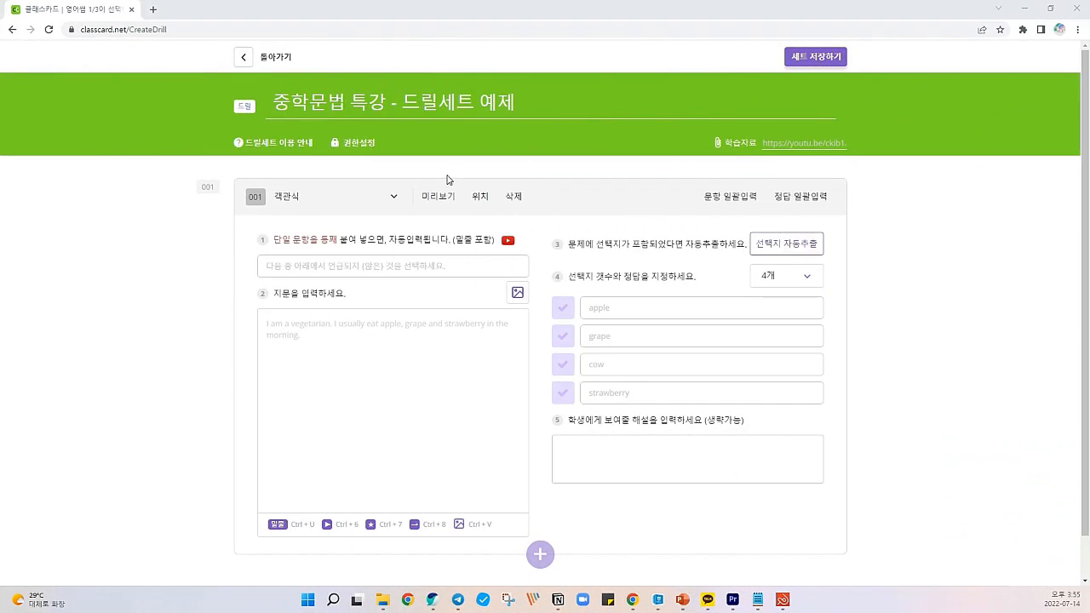
Set the empty question 001 to 번호선택 and fill it with the text of question 3 copied from the document
{"action": "left_click", "coordinate": [480, 194]}
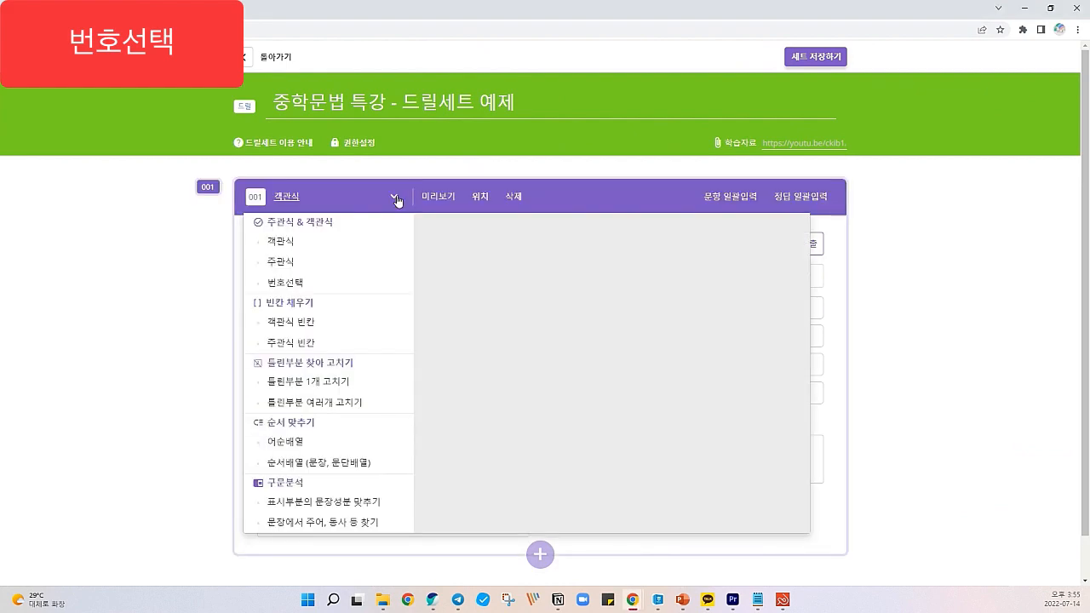
{"action": "left_click", "coordinate": [360, 282]}
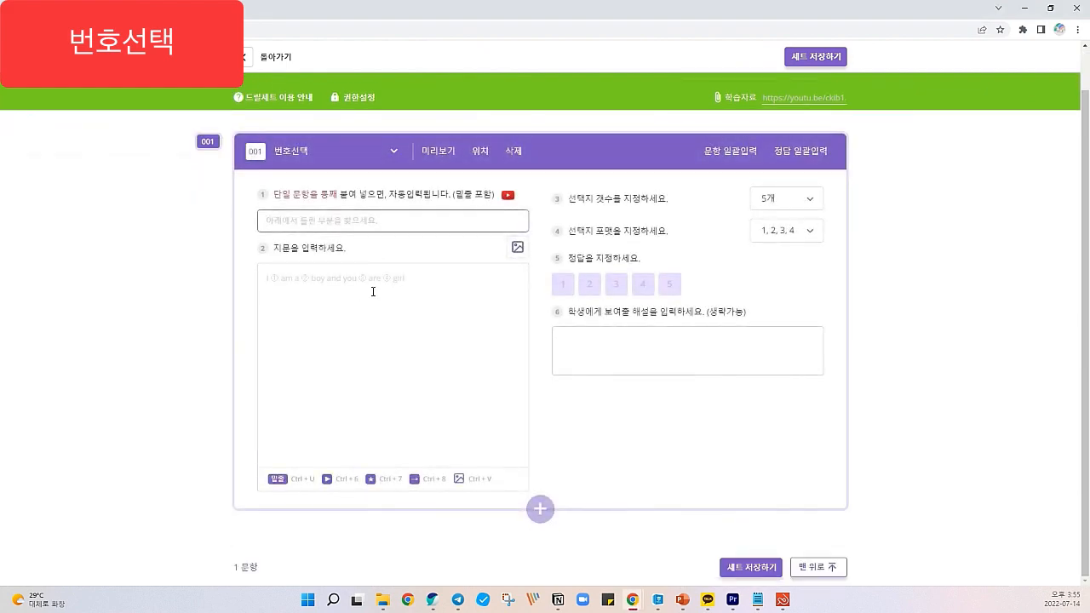
{"action": "left_click", "coordinate": [658, 599]}
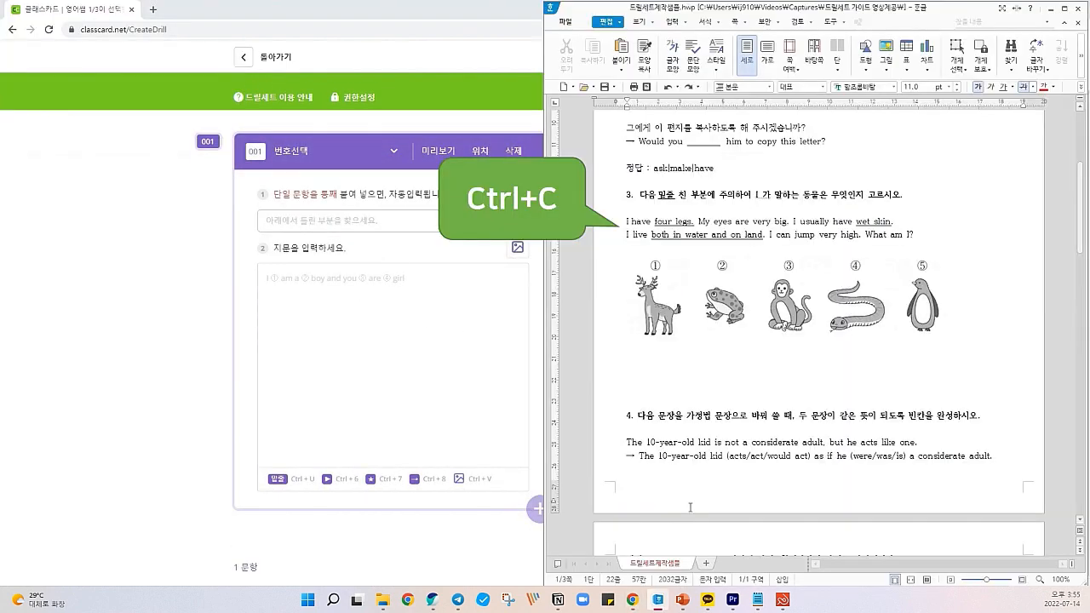
{"action": "left_click_drag", "start_coordinate": [639, 192], "coordinate": [921, 236]}
{"action": "key", "text": "ctrl+c"}
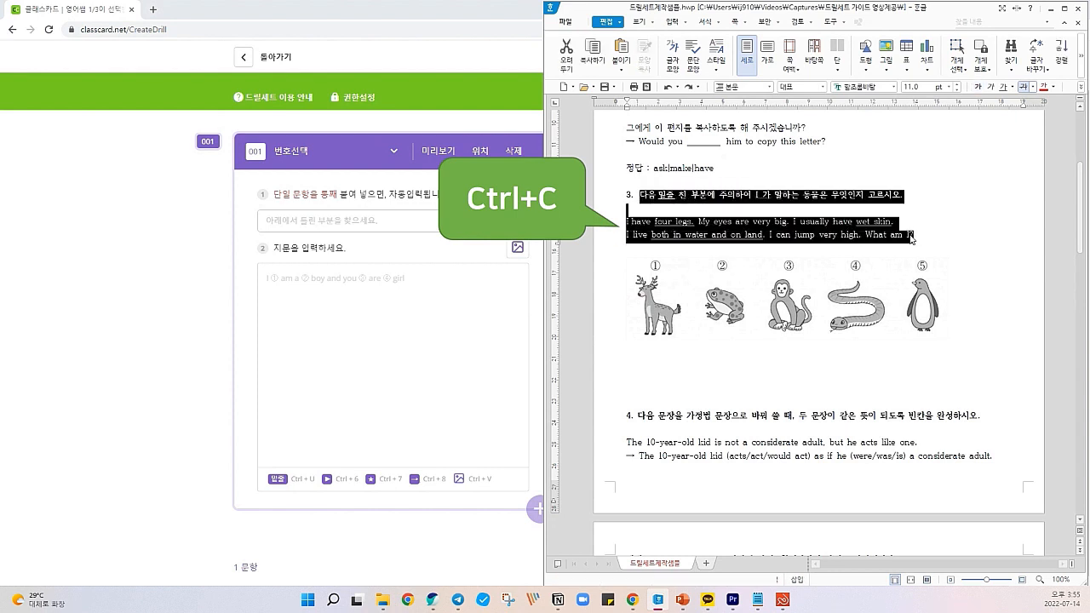
{"action": "left_click", "coordinate": [355, 225]}
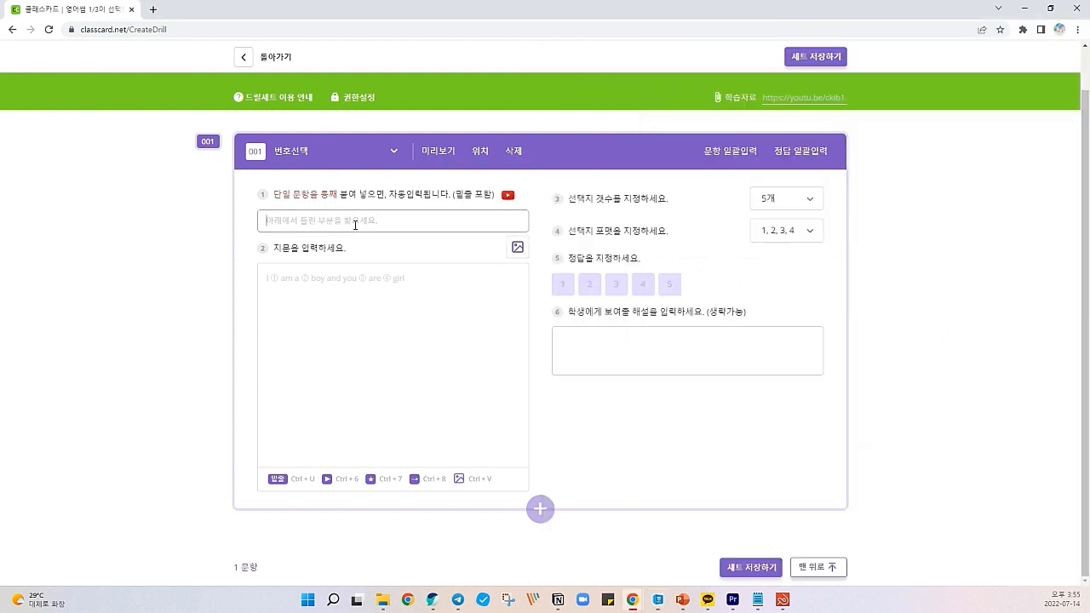
{"action": "key", "text": "ctrl+v"}
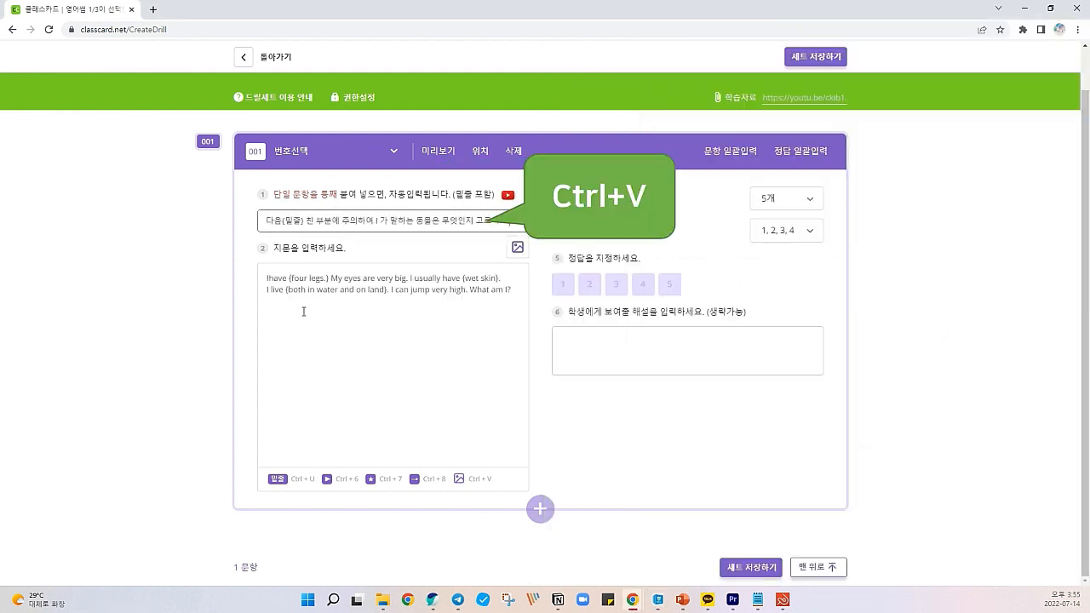
Copy the numbered animal picture from the document into question 001's passage and check it in the preview
{"action": "left_click", "coordinate": [659, 599]}
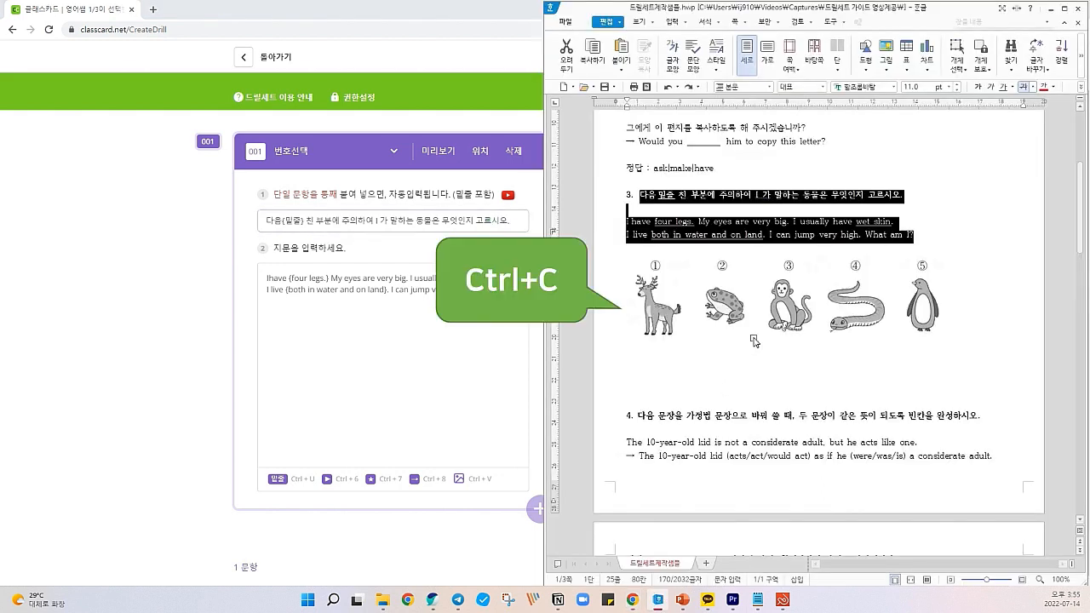
{"action": "left_click", "coordinate": [784, 315]}
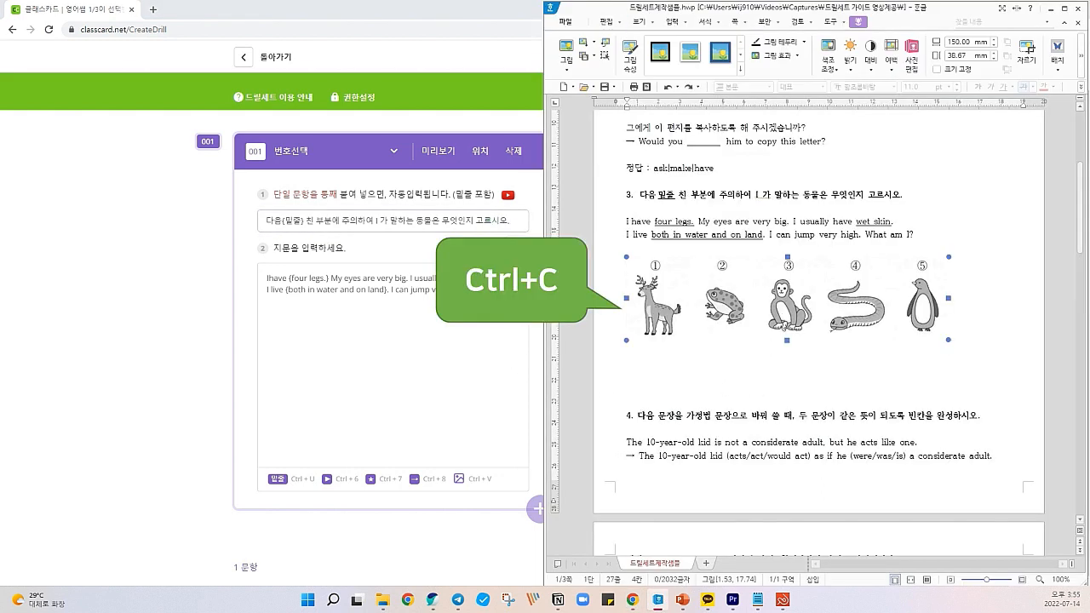
{"action": "left_click", "coordinate": [496, 361]}
{"action": "key", "text": "ctrl+v"}
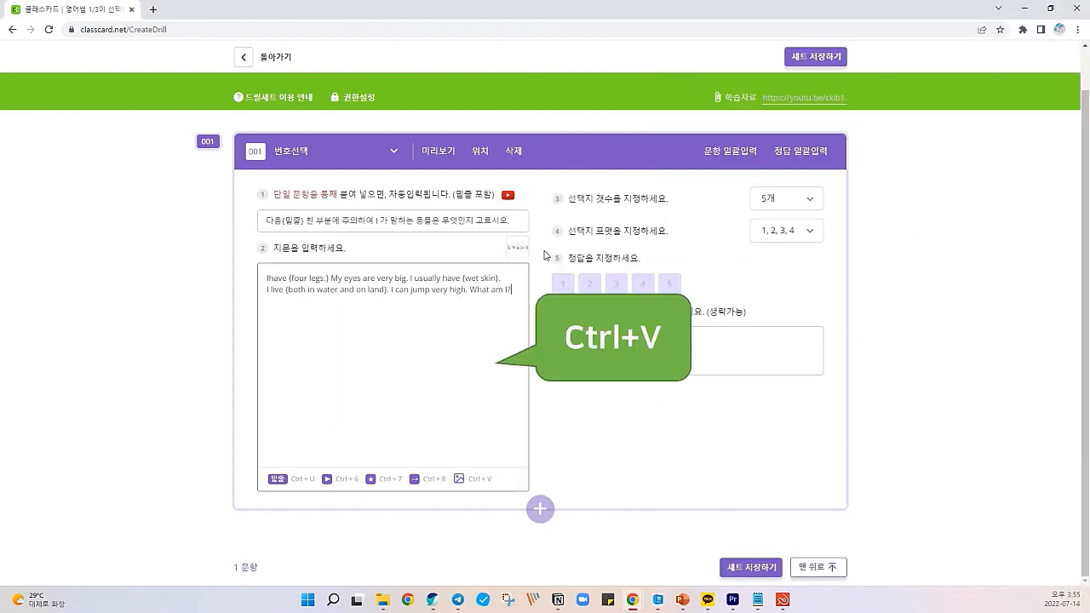
{"action": "left_click", "coordinate": [422, 152]}
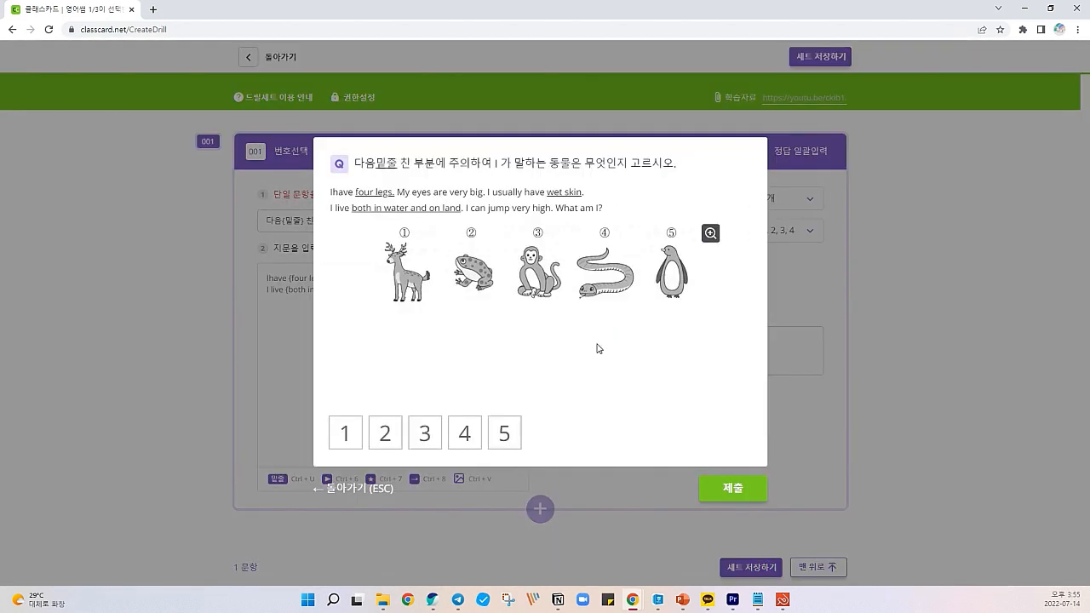
{"action": "left_click", "coordinate": [388, 499]}
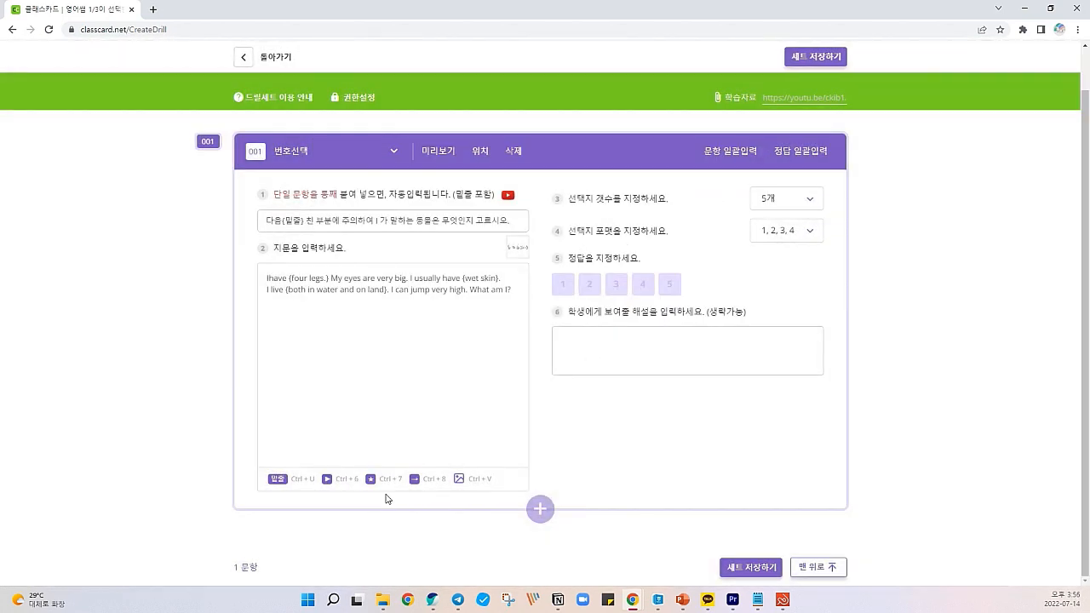
Choose 5개 as question 001's number of choices and 1234 as the choice format
{"action": "left_click", "coordinate": [815, 201]}
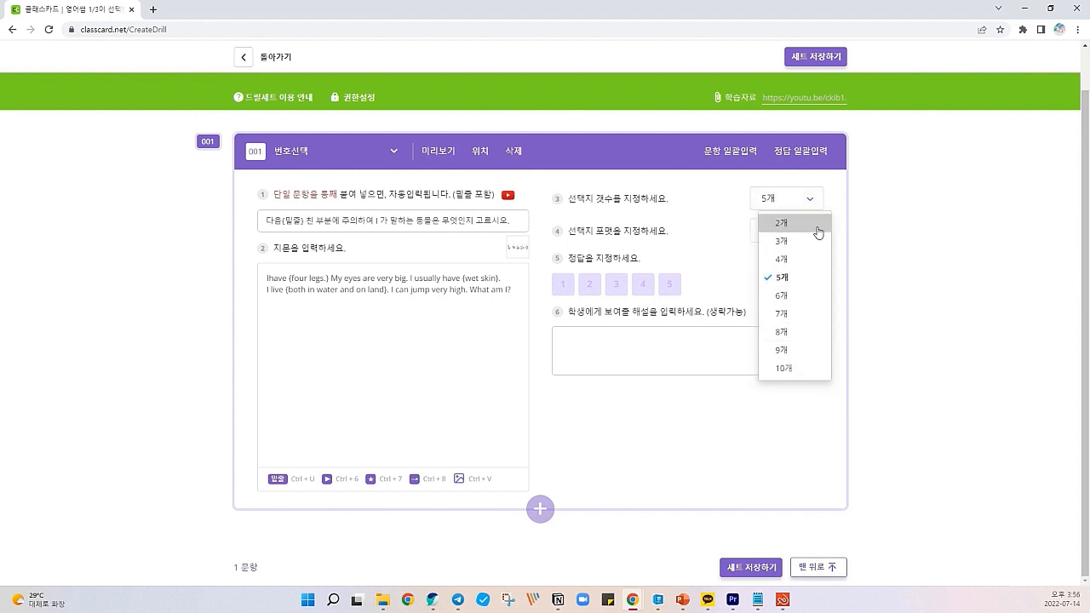
{"action": "left_click", "coordinate": [813, 278]}
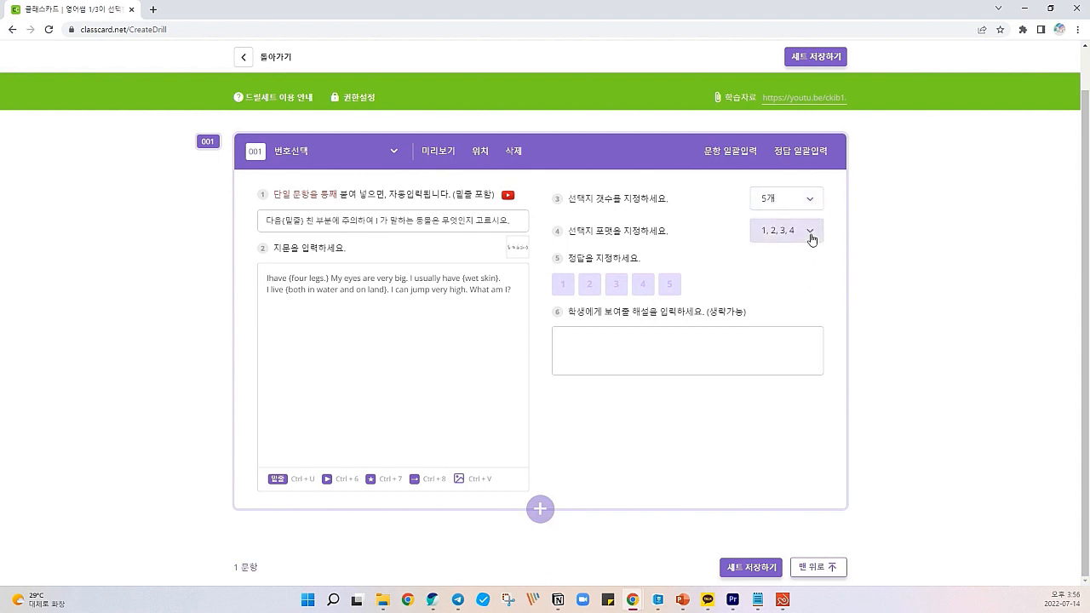
{"action": "left_click", "coordinate": [812, 237]}
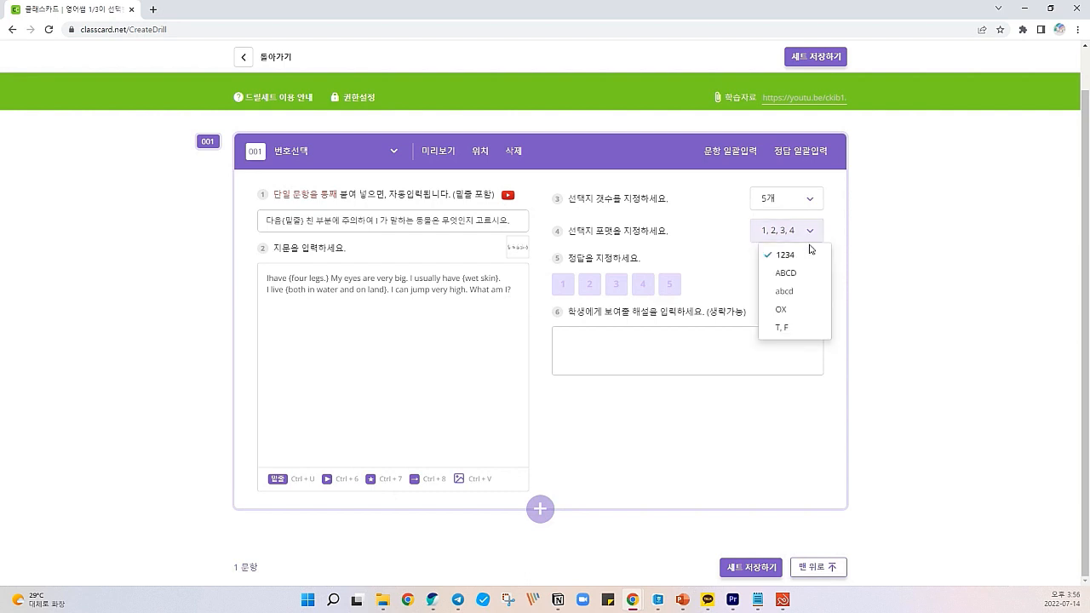
{"action": "left_click", "coordinate": [798, 255]}
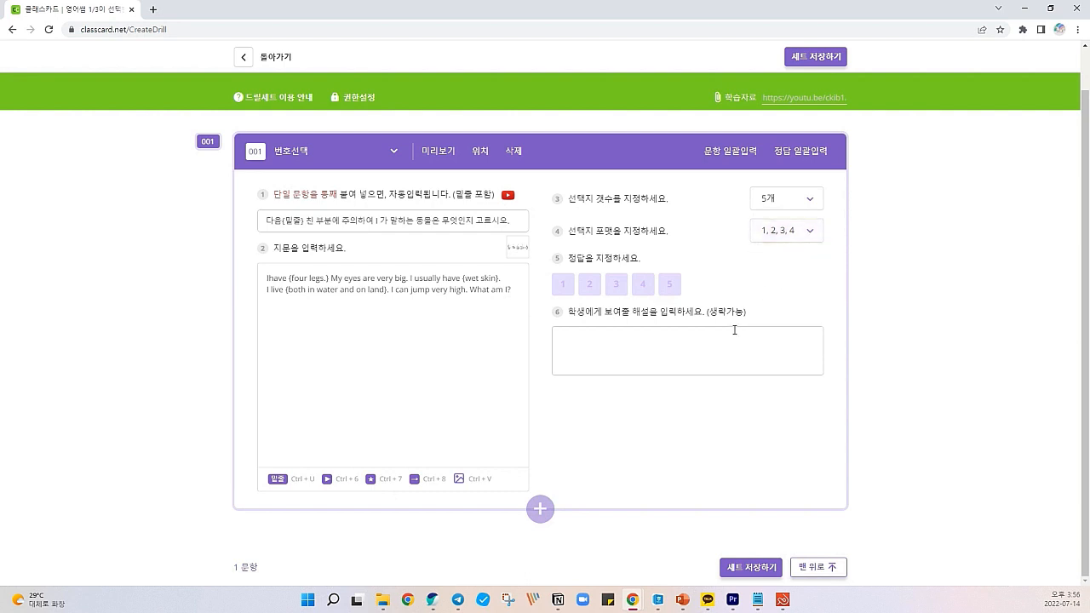
Mark choice 2 as question 001's correct answer and test it by submitting 2 in the preview
{"action": "left_click", "coordinate": [595, 289]}
{"action": "left_click", "coordinate": [437, 151]}
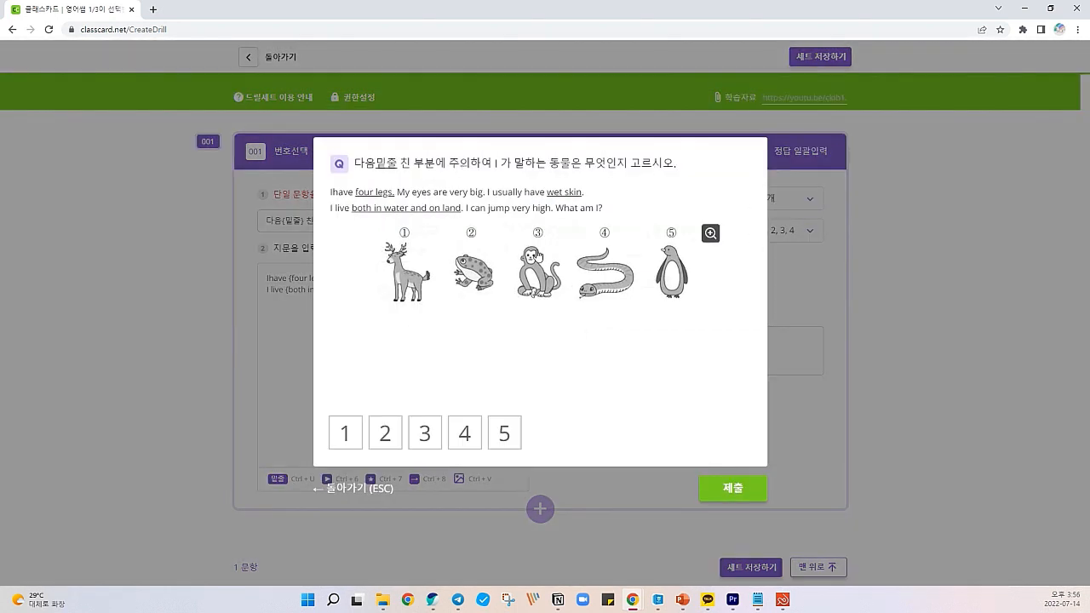
{"action": "left_click", "coordinate": [381, 436]}
{"action": "left_click", "coordinate": [741, 487]}
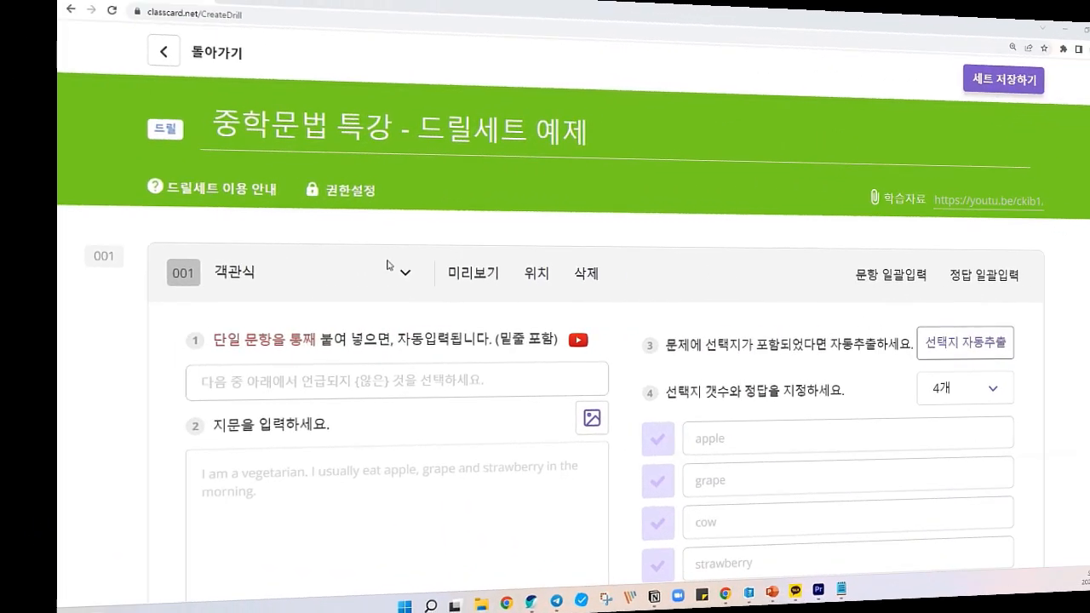
Set the empty question 001 to 객관식 빈칸 and fill it with the text of question 4 copied from the document
{"action": "left_click", "coordinate": [321, 273]}
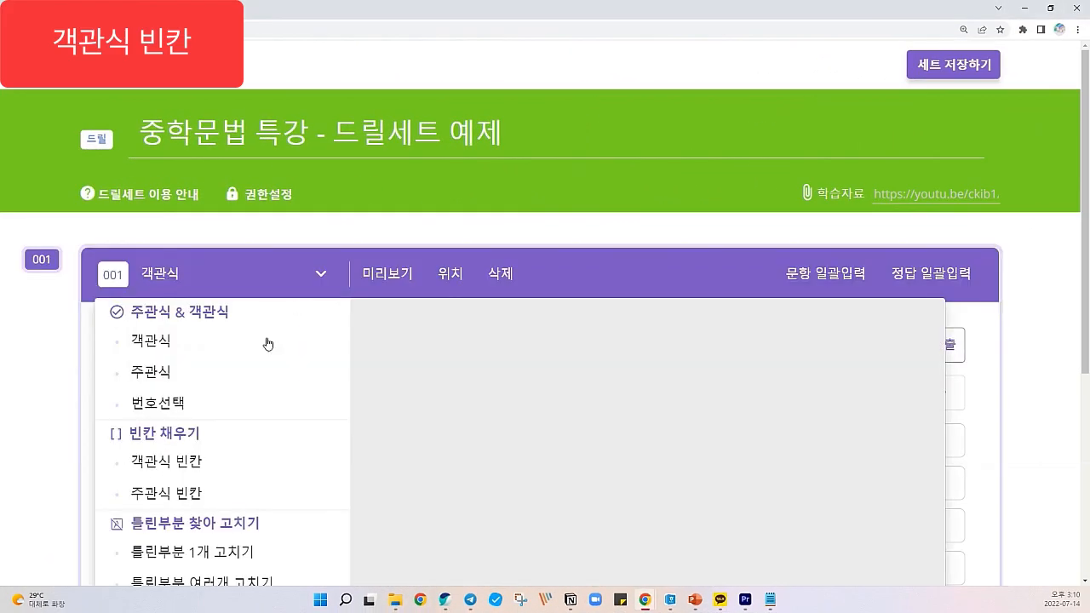
{"action": "left_click", "coordinate": [225, 461]}
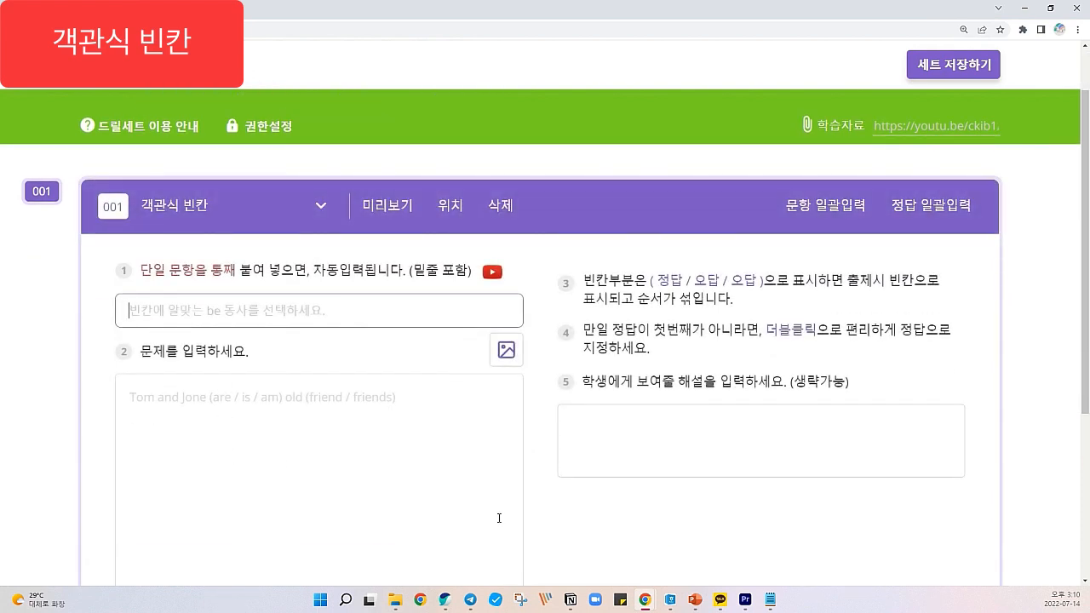
{"action": "left_click", "coordinate": [672, 602]}
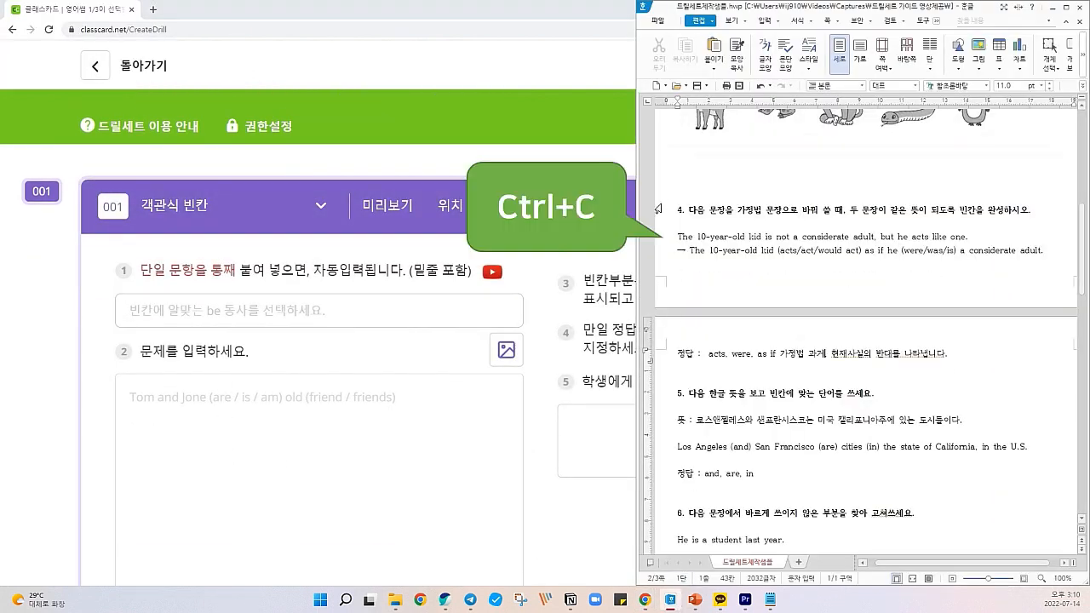
{"action": "left_click_drag", "start_coordinate": [687, 209], "coordinate": [1049, 259]}
{"action": "key", "text": "ctrl+c"}
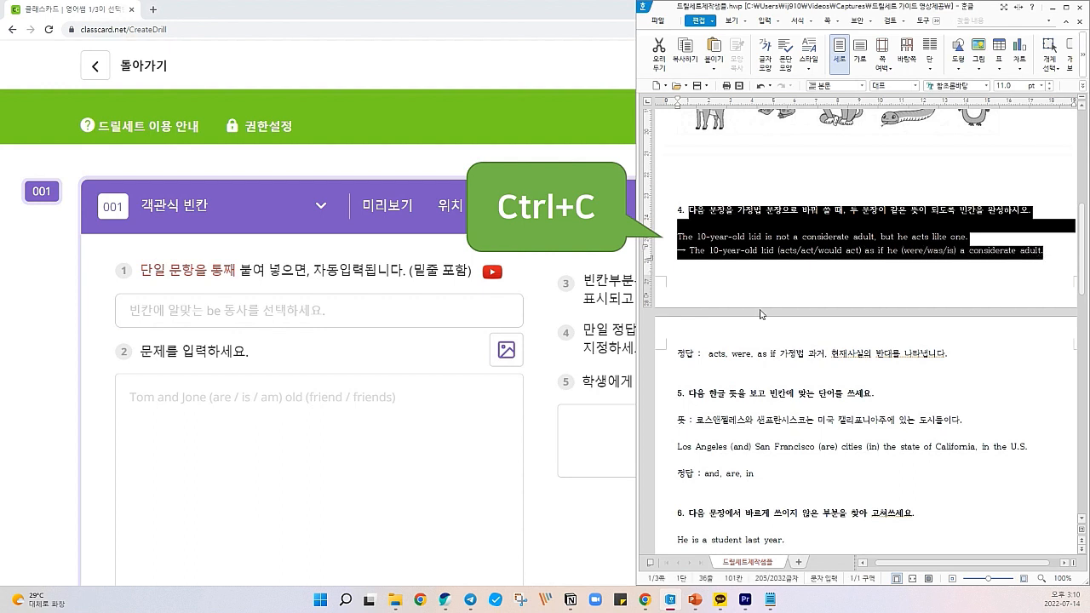
{"action": "left_click", "coordinate": [209, 310]}
{"action": "key", "text": "ctrl+v"}
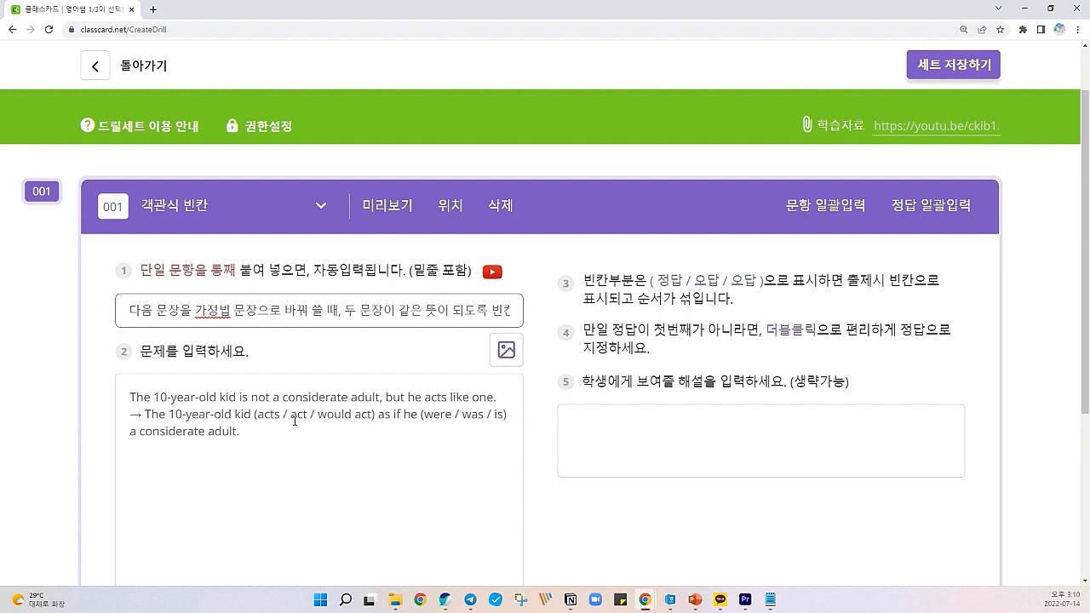
Mark would act and was as the correct blank answers, and test the question in the preview by filling both blanks and submitting
{"action": "double_click", "coordinate": [341, 416]}
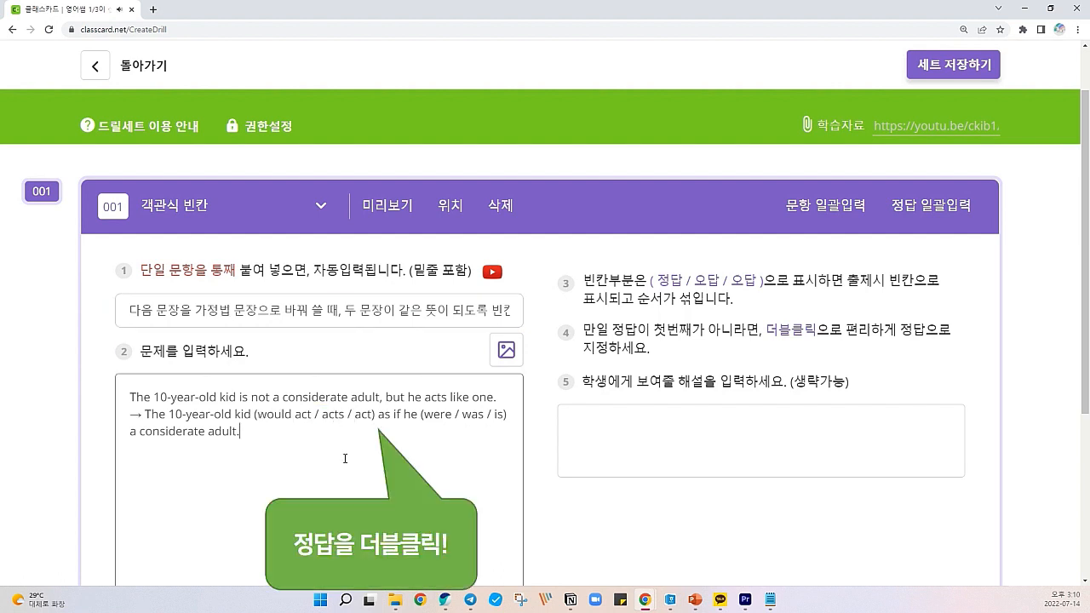
{"action": "double_click", "coordinate": [471, 415]}
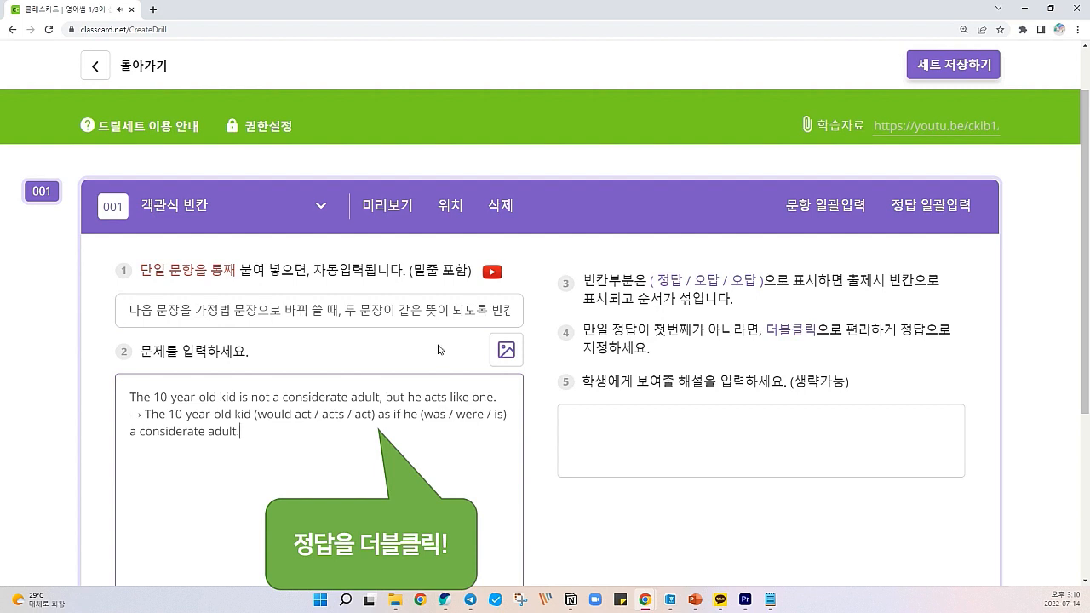
{"action": "left_click", "coordinate": [386, 205]}
{"action": "left_click", "coordinate": [475, 212]}
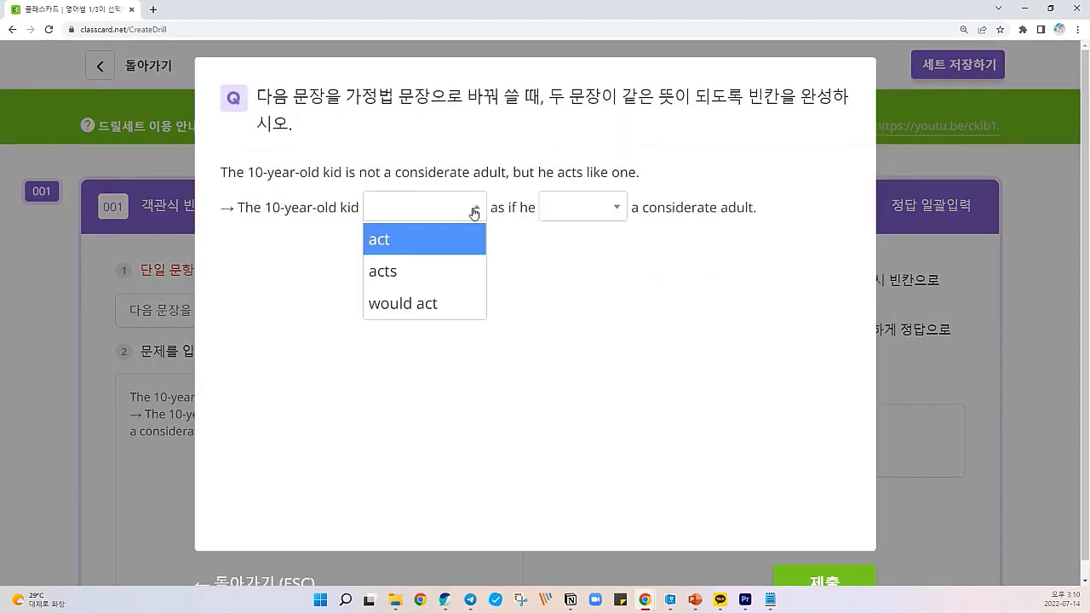
{"action": "left_click", "coordinate": [423, 307]}
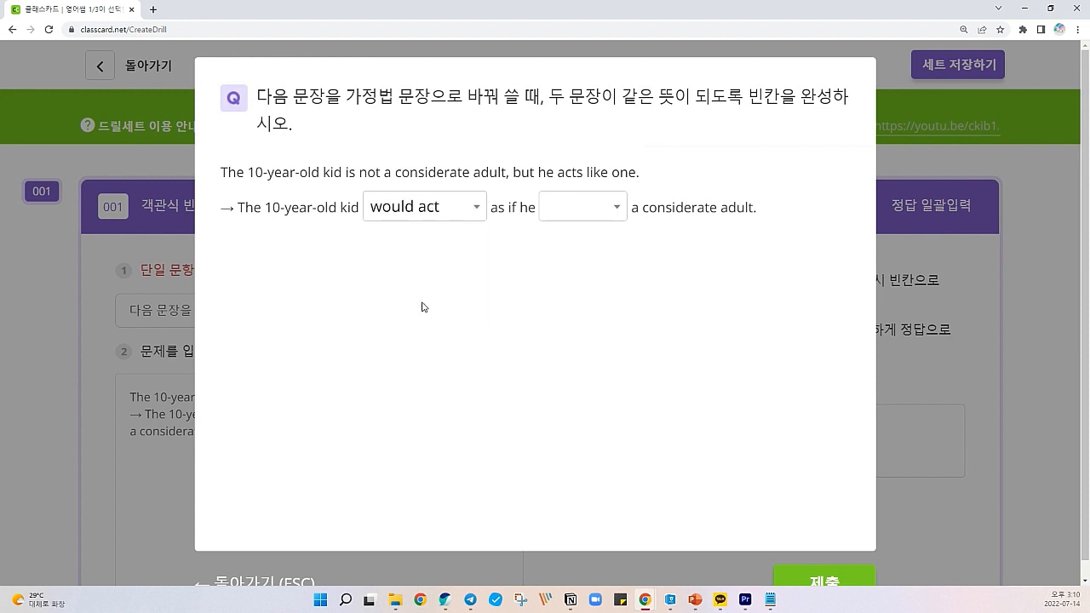
{"action": "left_click", "coordinate": [615, 207]}
{"action": "left_click", "coordinate": [593, 305]}
{"action": "left_click", "coordinate": [813, 576]}
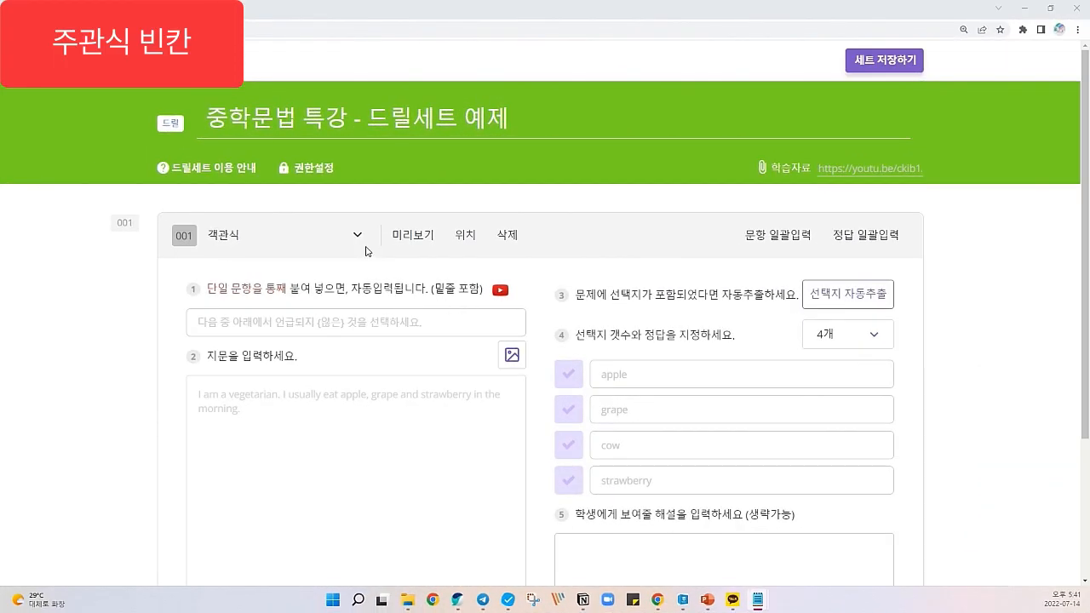
Set the empty question 001 to 주관식 빈칸 and fill it with the text of question 5 copied from the document
{"action": "left_click", "coordinate": [359, 237]}
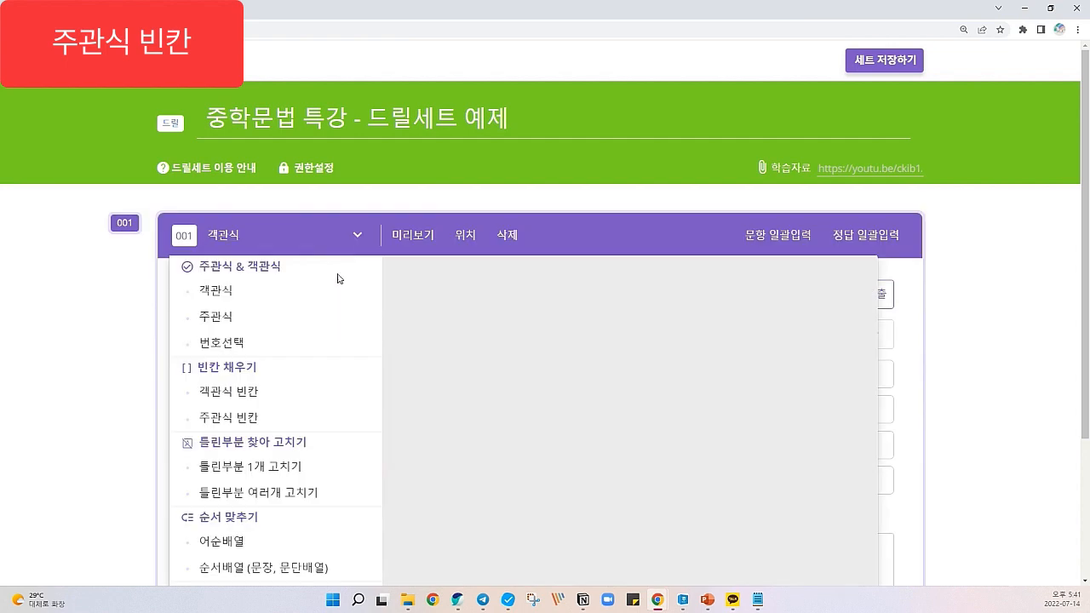
{"action": "left_click", "coordinate": [272, 428]}
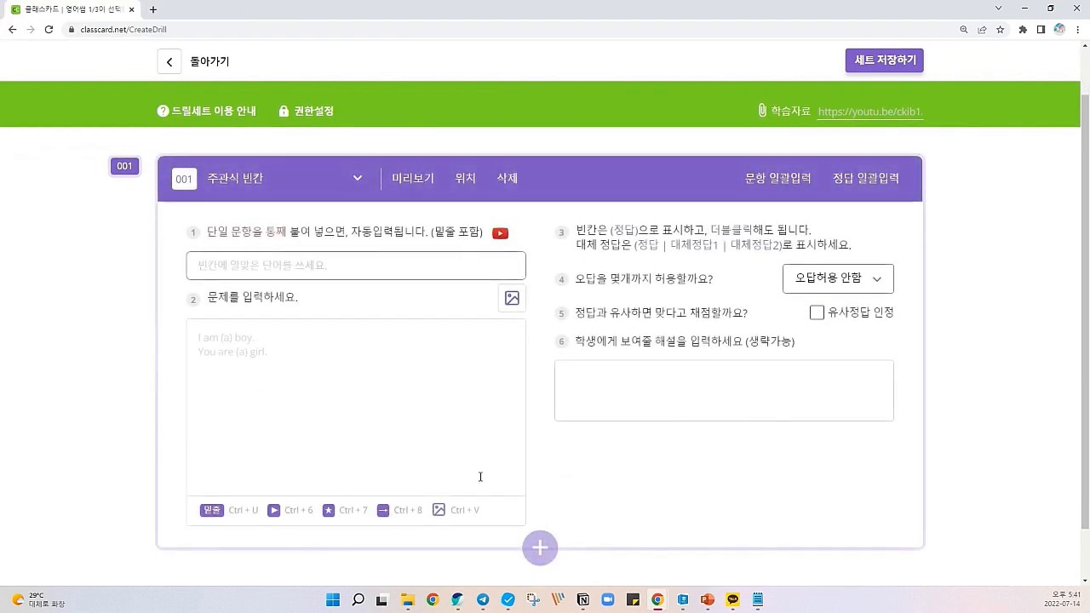
{"action": "left_click", "coordinate": [682, 599]}
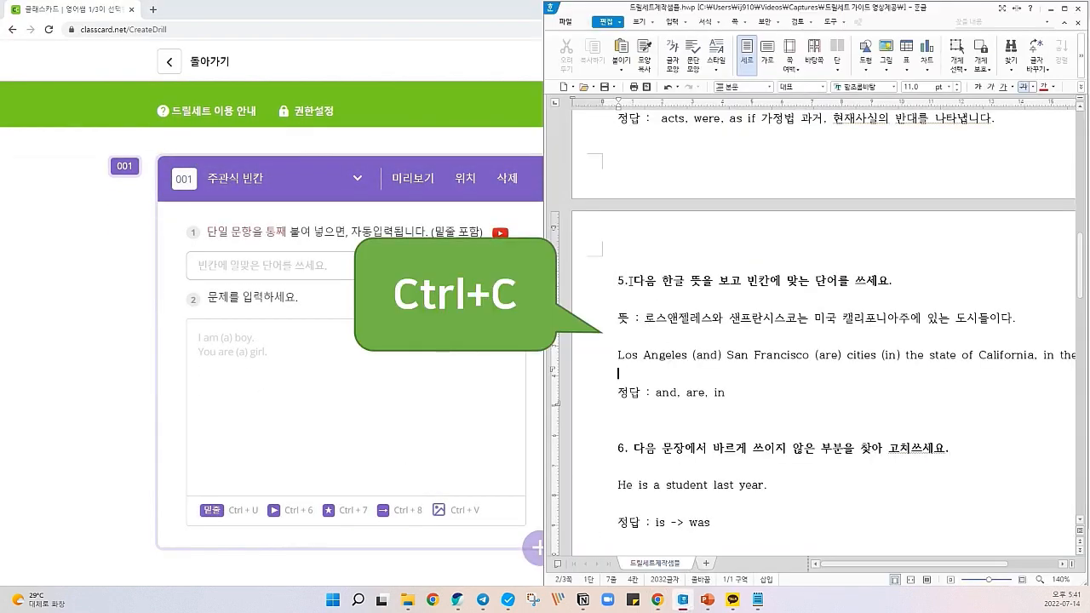
{"action": "left_click_drag", "start_coordinate": [620, 280], "coordinate": [1073, 363]}
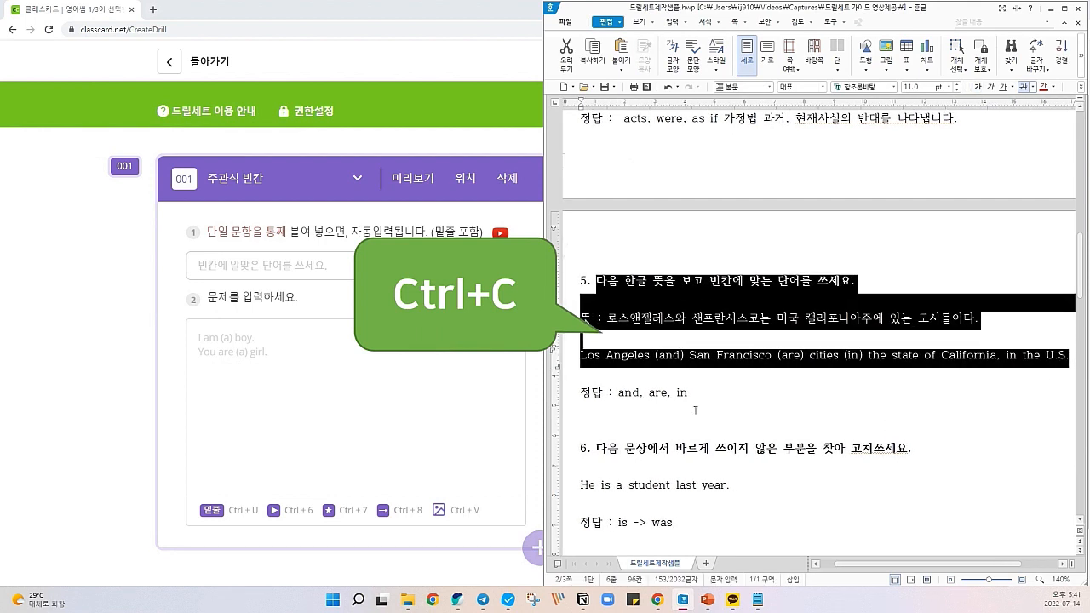
{"action": "left_click", "coordinate": [291, 274]}
{"action": "key", "text": "ctrl+v"}
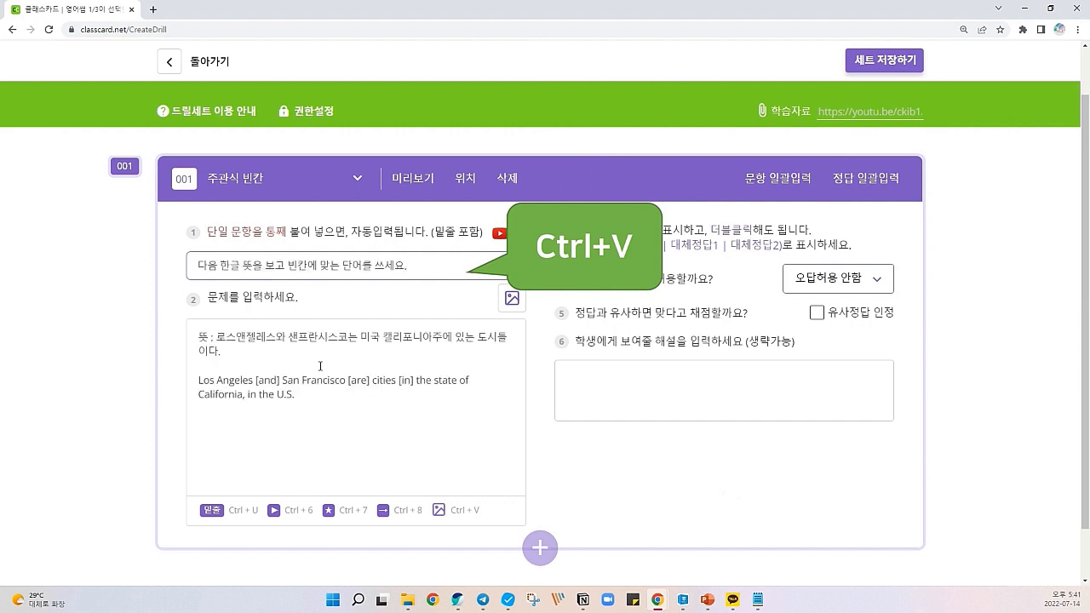
{"action": "left_click", "coordinate": [683, 600]}
{"action": "left_click", "coordinate": [706, 375]}
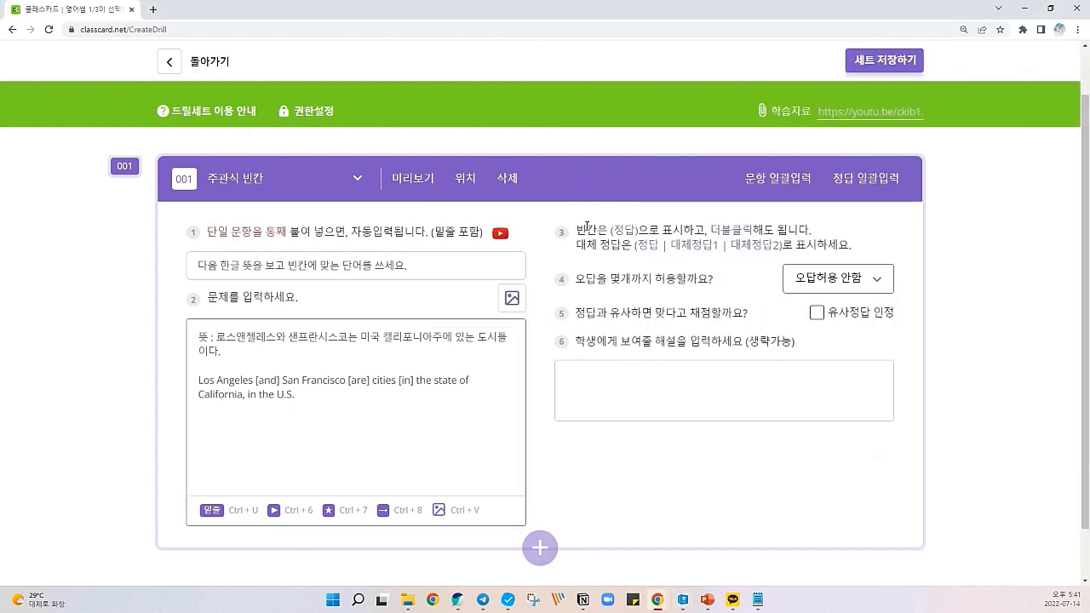
{"action": "left_click_drag", "start_coordinate": [577, 230], "coordinate": [687, 235]}
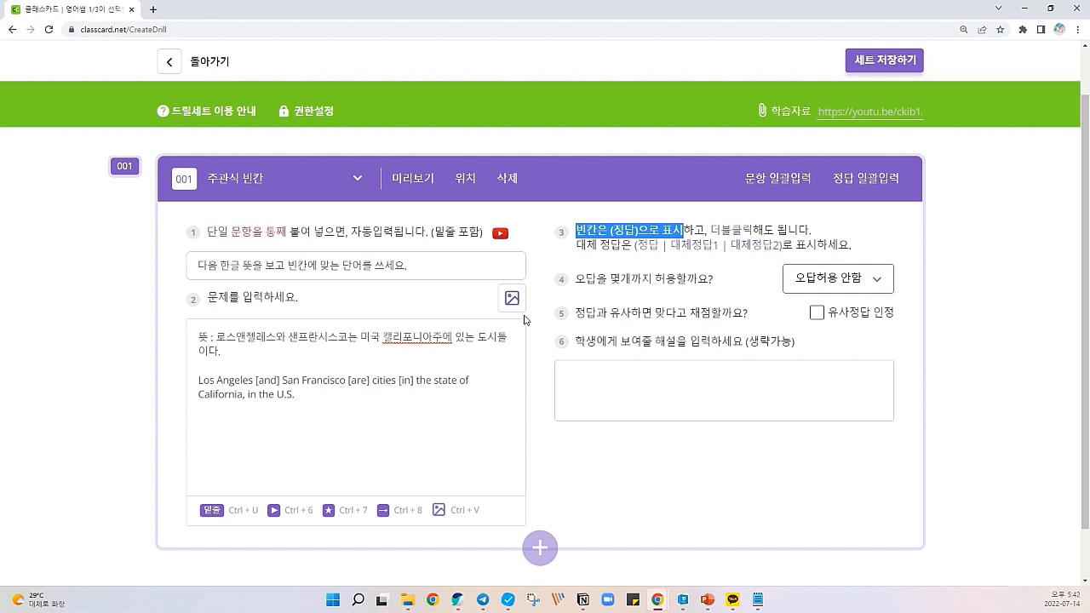
Mark and, are and in as blank answers in question 001's passage with parentheses and check the blanks in the preview
{"action": "left_click", "coordinate": [440, 363]}
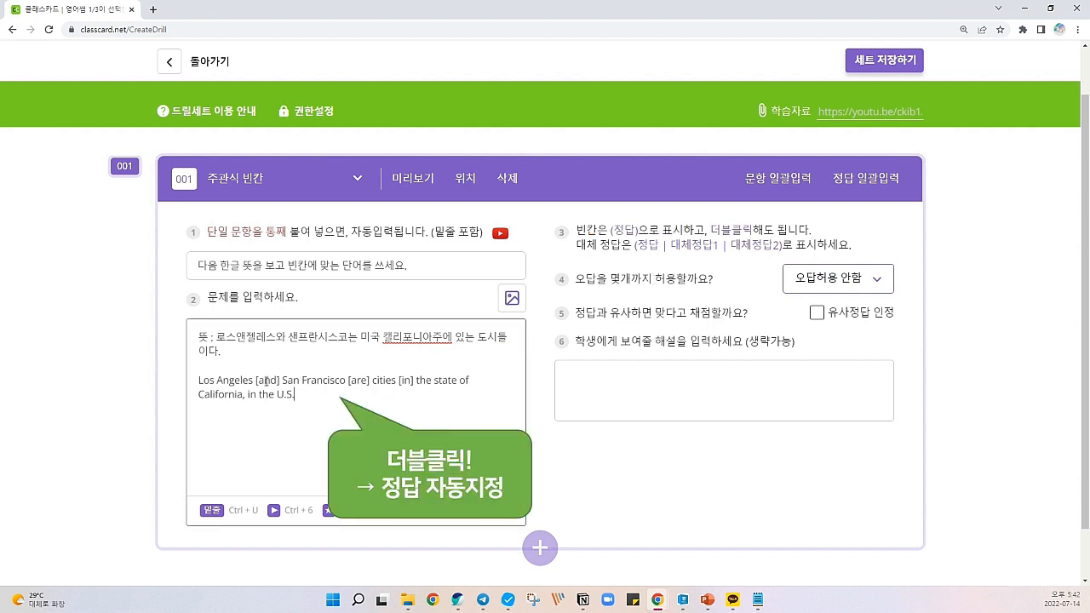
{"action": "double_click", "coordinate": [267, 381]}
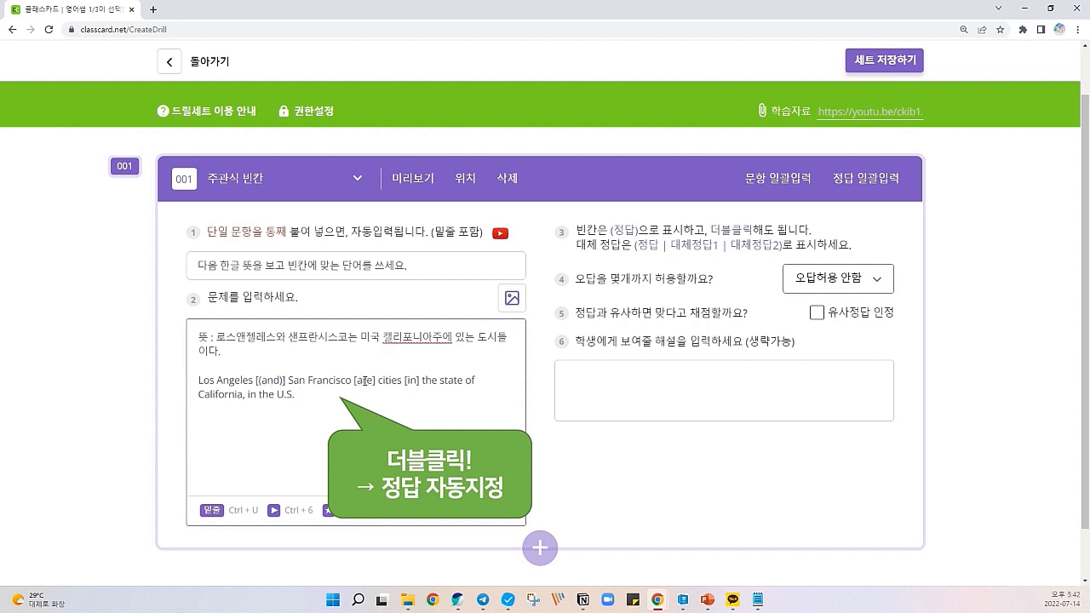
{"action": "double_click", "coordinate": [366, 381]}
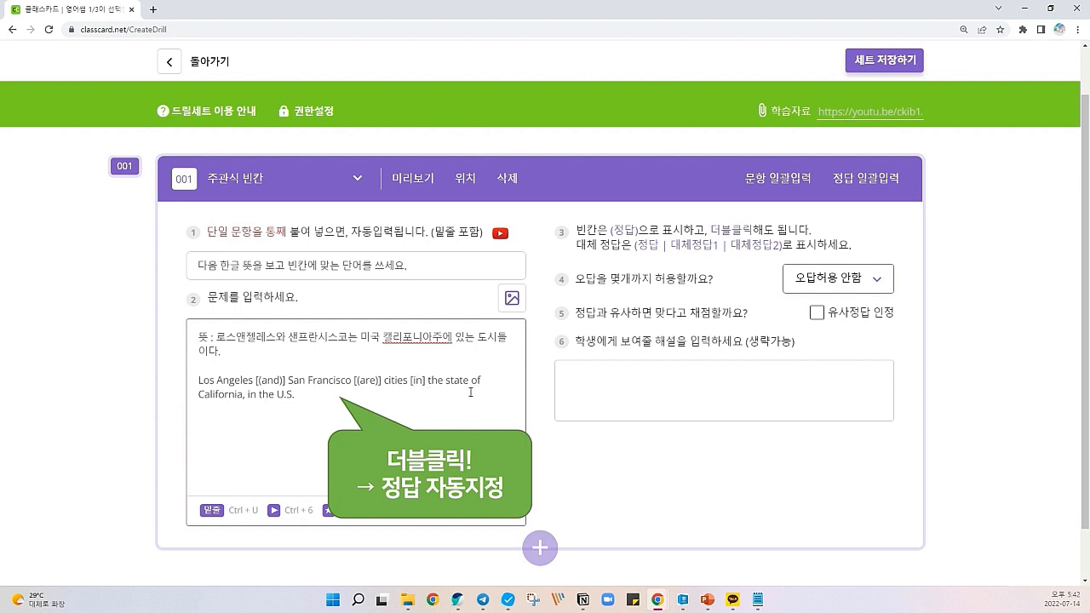
{"action": "type", "text": "(in)"}
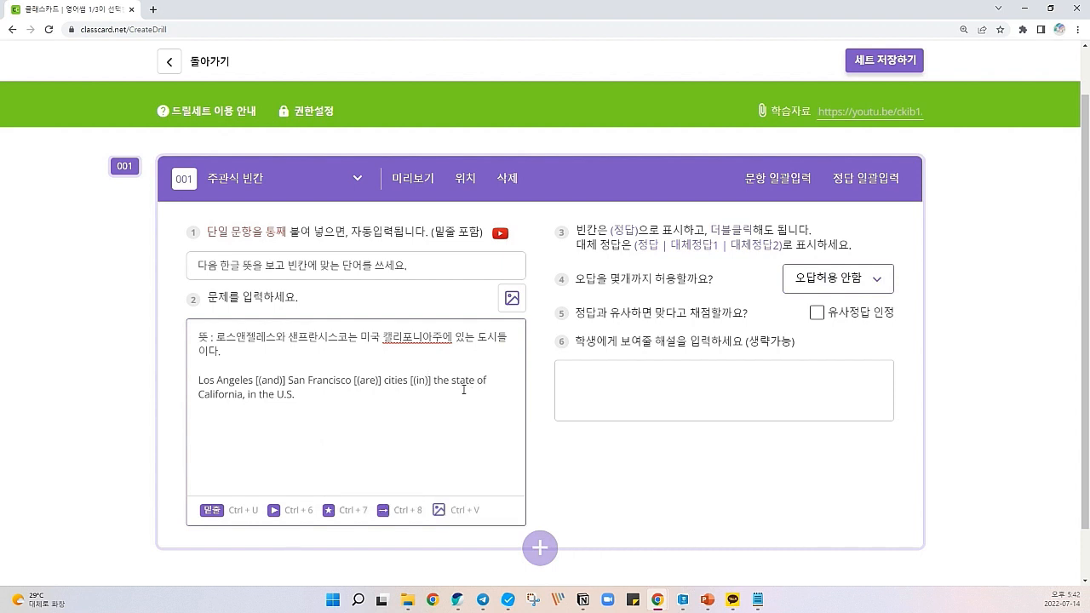
{"action": "left_click", "coordinate": [413, 181]}
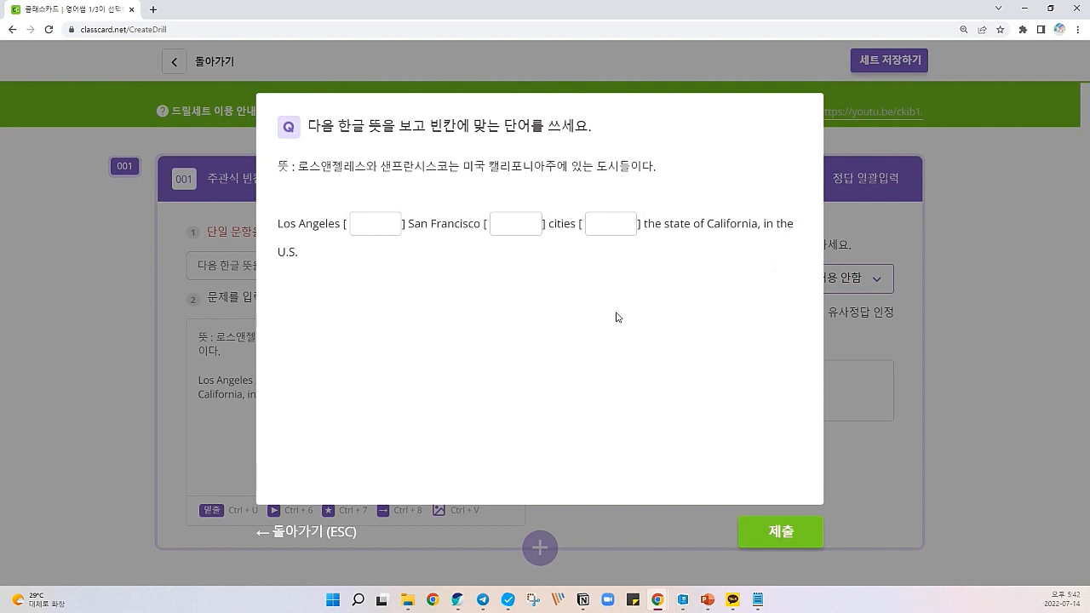
{"action": "left_click", "coordinate": [329, 532]}
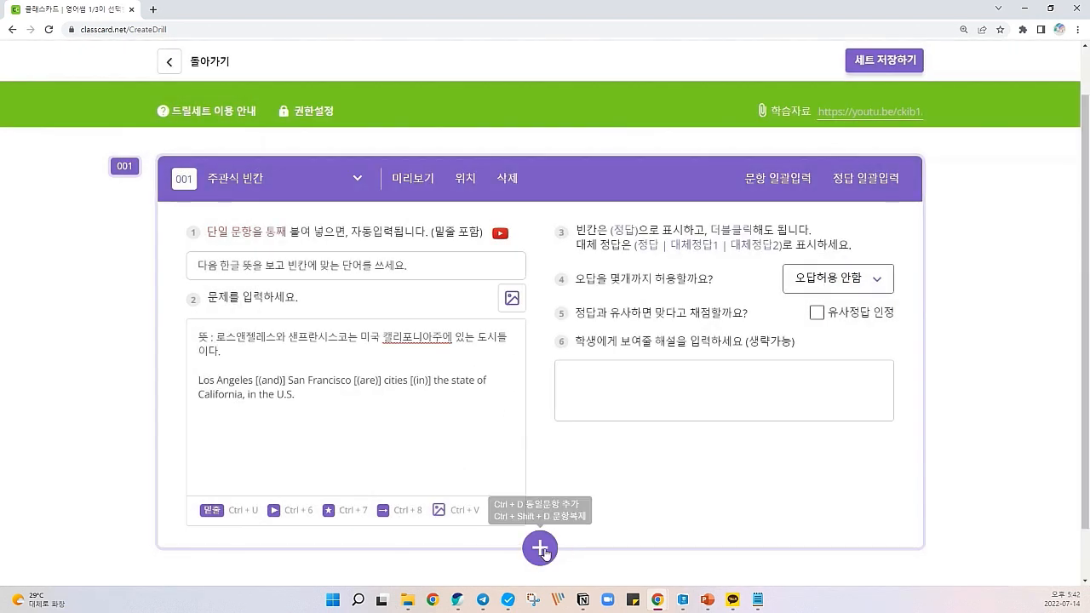
Remove the parentheses around and, are and in from question 5's English sentence in the Hangul document
{"action": "left_click", "coordinate": [683, 600]}
{"action": "left_click", "coordinate": [659, 355]}
{"action": "key", "text": "BackSpace"}
{"action": "key", "text": "Right"}
{"action": "key", "text": "Right"}
{"action": "key", "text": "Right"}
{"action": "key", "text": "Right"}
{"action": "key", "text": "BackSpace"}
{"action": "key", "text": "Right"}
{"action": "key", "text": "Right"}
{"action": "key", "text": "Right"}
{"action": "key", "text": "Right"}
{"action": "key", "text": "Right"}
{"action": "key", "text": "Right"}
{"action": "key", "text": "Right"}
{"action": "key", "text": "Right"}
{"action": "key", "text": "Right"}
{"action": "key", "text": "Right"}
{"action": "key", "text": "Right"}
{"action": "key", "text": "Right"}
{"action": "key", "text": "Right"}
{"action": "key", "text": "Right"}
{"action": "key", "text": "Right"}
{"action": "key", "text": "Right"}
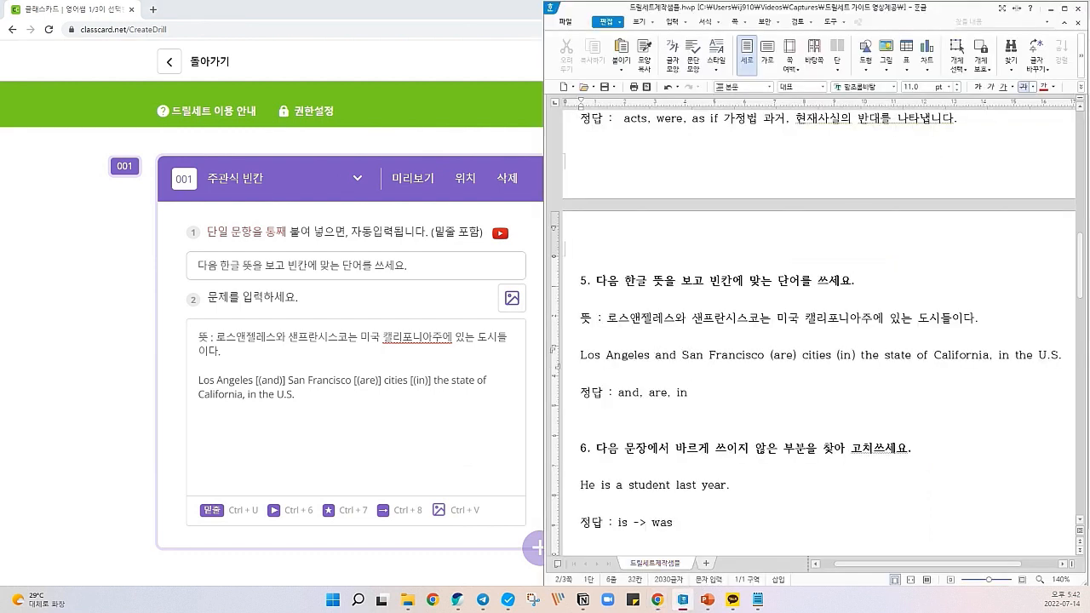
{"action": "key", "text": "BackSpace"}
{"action": "key", "text": "Right"}
{"action": "key", "text": "Right"}
{"action": "key", "text": "Right"}
{"action": "key", "text": "Right"}
{"action": "key", "text": "BackSpace"}
{"action": "key", "text": "Right"}
{"action": "key", "text": "Right"}
{"action": "key", "text": "Right"}
{"action": "key", "text": "Right"}
{"action": "key", "text": "Right"}
{"action": "key", "text": "Right"}
{"action": "key", "text": "Right"}
{"action": "key", "text": "Right"}
{"action": "key", "text": "Right"}
{"action": "key", "text": "BackSpace"}
{"action": "key", "text": "Right"}
{"action": "key", "text": "Right"}
{"action": "key", "text": "Right"}
{"action": "key", "text": "BackSpace"}
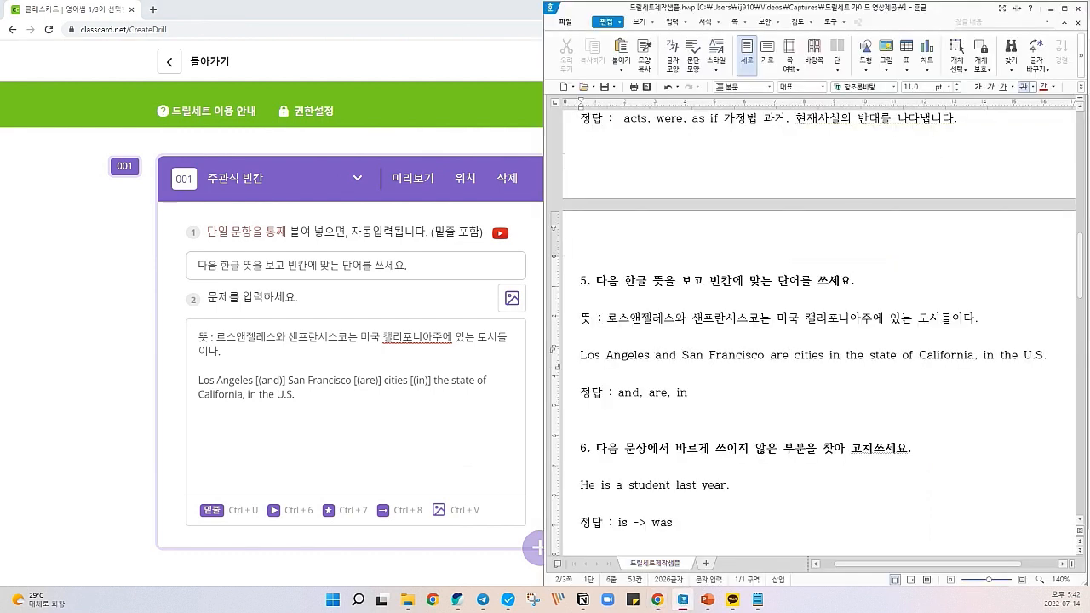
Copy the Los Angeles sentence without parentheses from the document and paste it into the passage of a new question 002
{"action": "left_click_drag", "start_coordinate": [581, 356], "coordinate": [1052, 358]}
{"action": "key", "text": "ctrl+c"}
{"action": "left_click", "coordinate": [418, 443]}
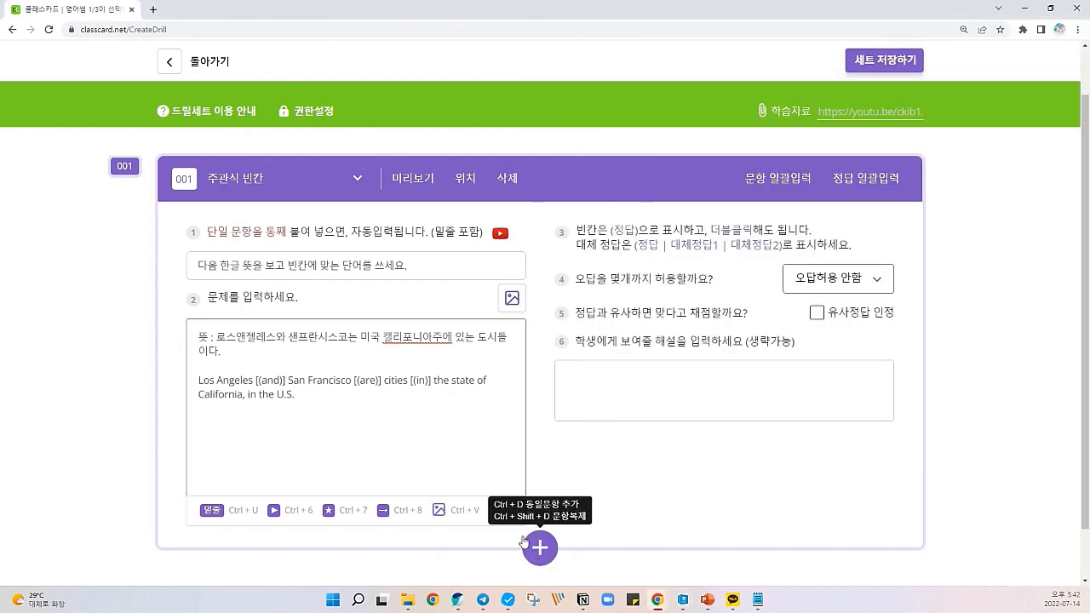
{"action": "left_click", "coordinate": [537, 547]}
{"action": "left_click", "coordinate": [269, 373]}
{"action": "key", "text": "ctrl+v"}
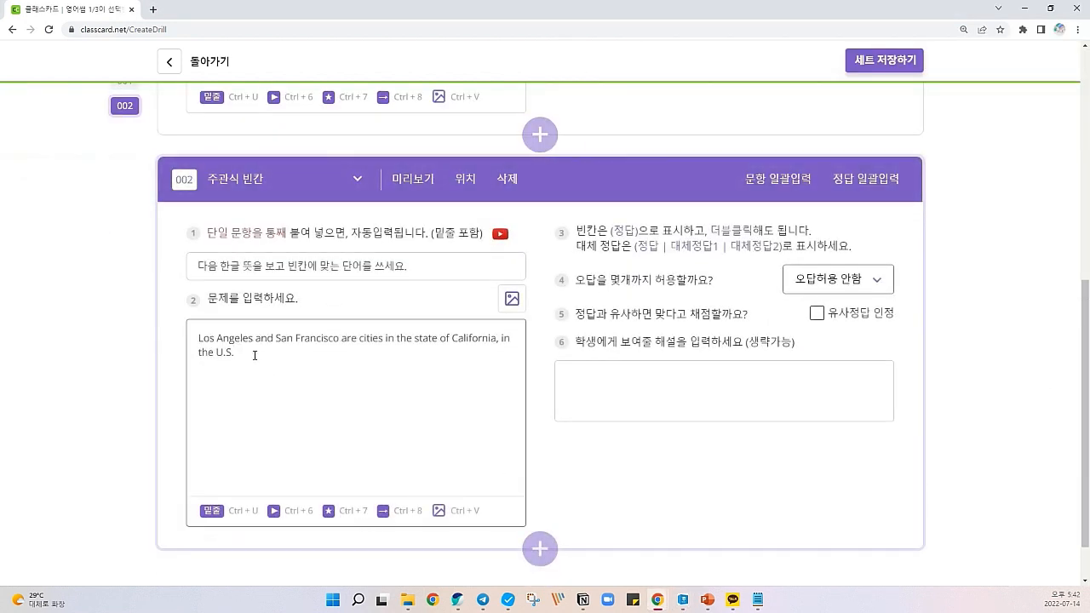
Mark are, state and of as blank answers in question 002's passage and check the blanks in the preview
{"action": "double_click", "coordinate": [346, 339]}
{"action": "double_click", "coordinate": [433, 338]}
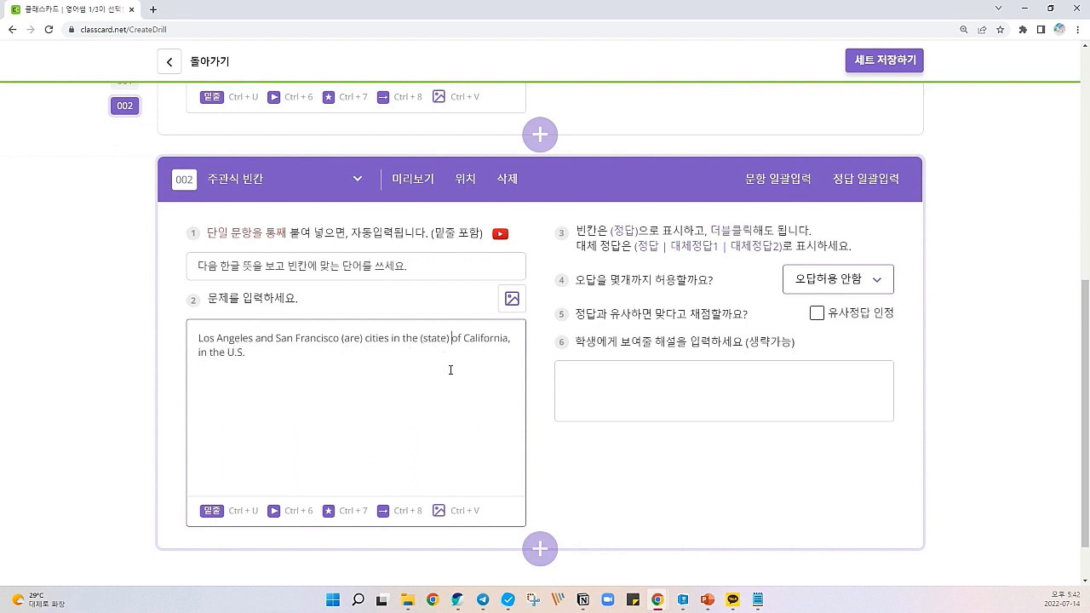
{"action": "double_click", "coordinate": [457, 338]}
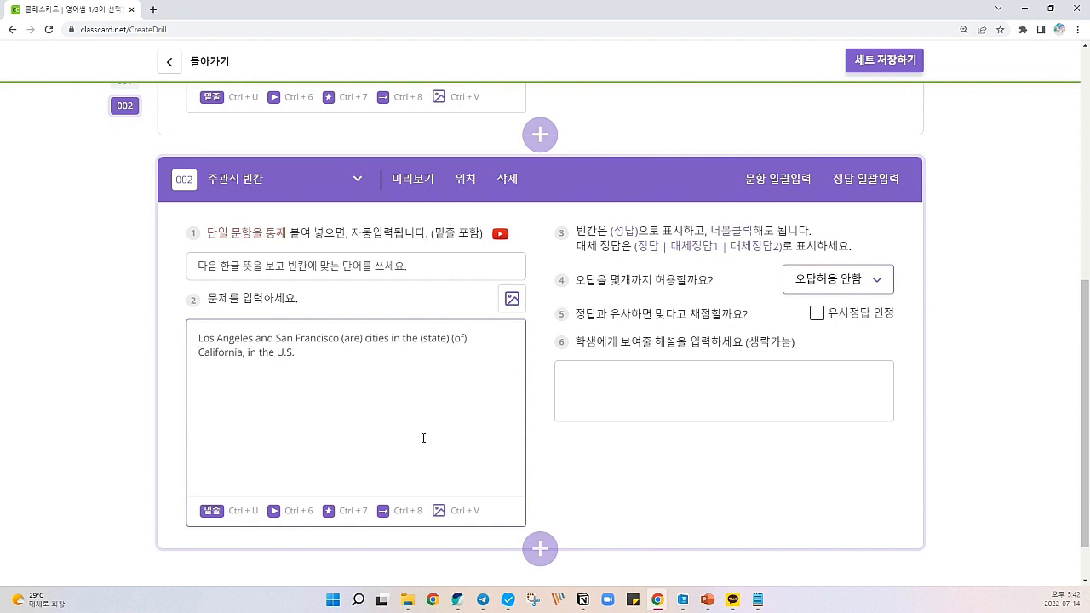
{"action": "left_click", "coordinate": [414, 181]}
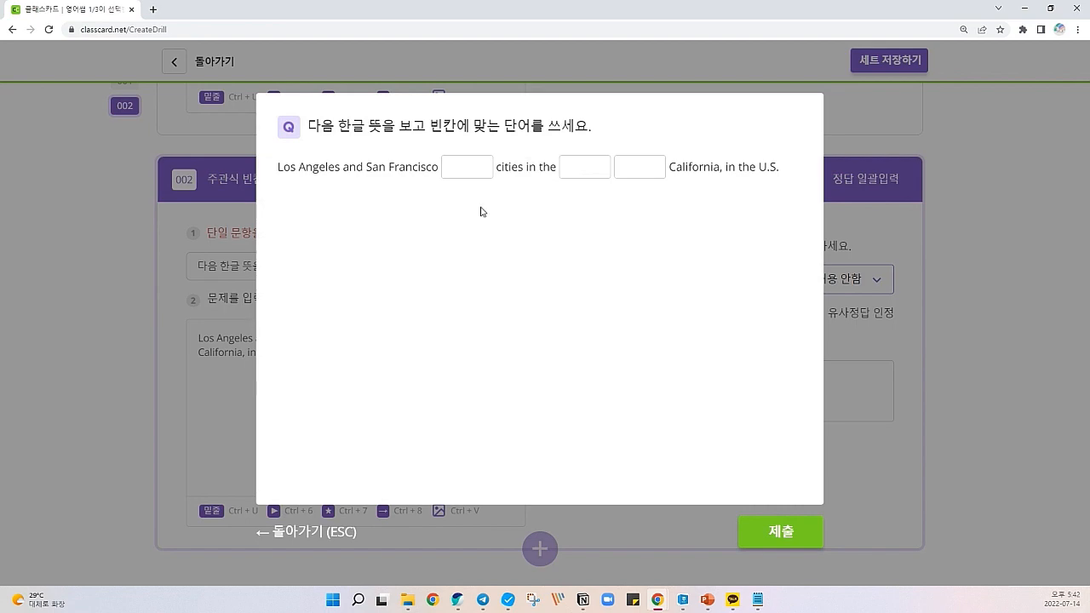
{"action": "left_click", "coordinate": [332, 532]}
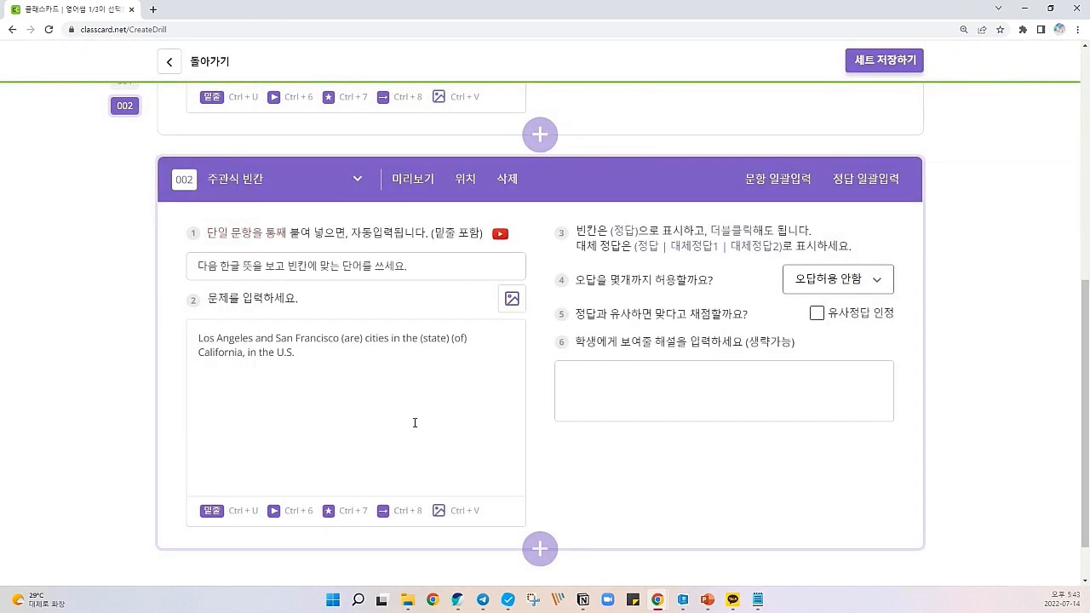
Add or as an alternative answer to the and blank in question 001's passage, separated by a vertical bar
{"action": "scroll", "coordinate": [414, 420], "scroll_direction": "up", "scroll_amount": 5}
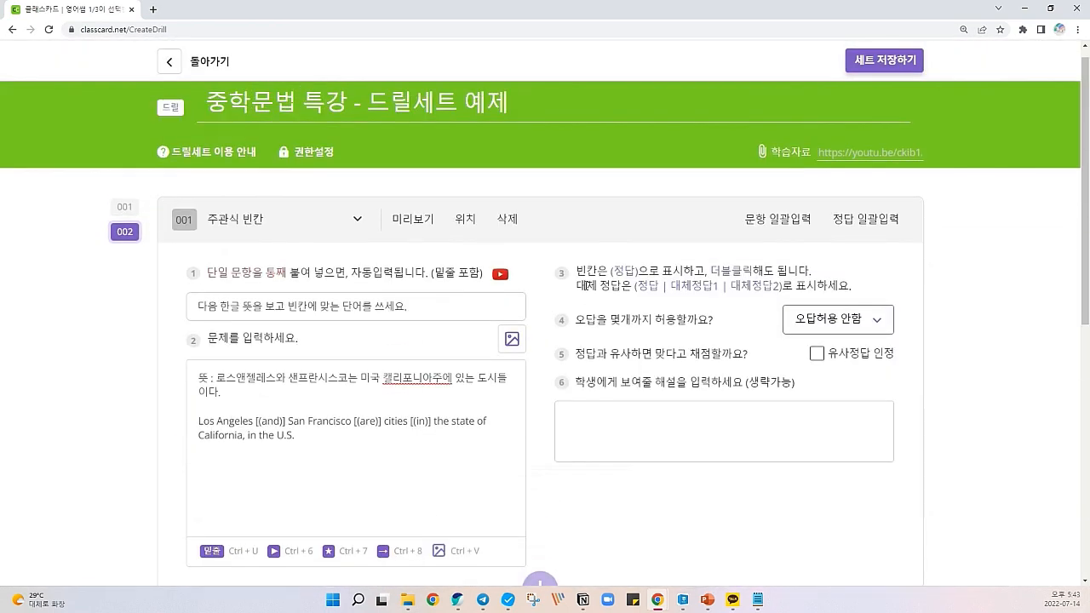
{"action": "left_click_drag", "start_coordinate": [577, 287], "coordinate": [621, 289]}
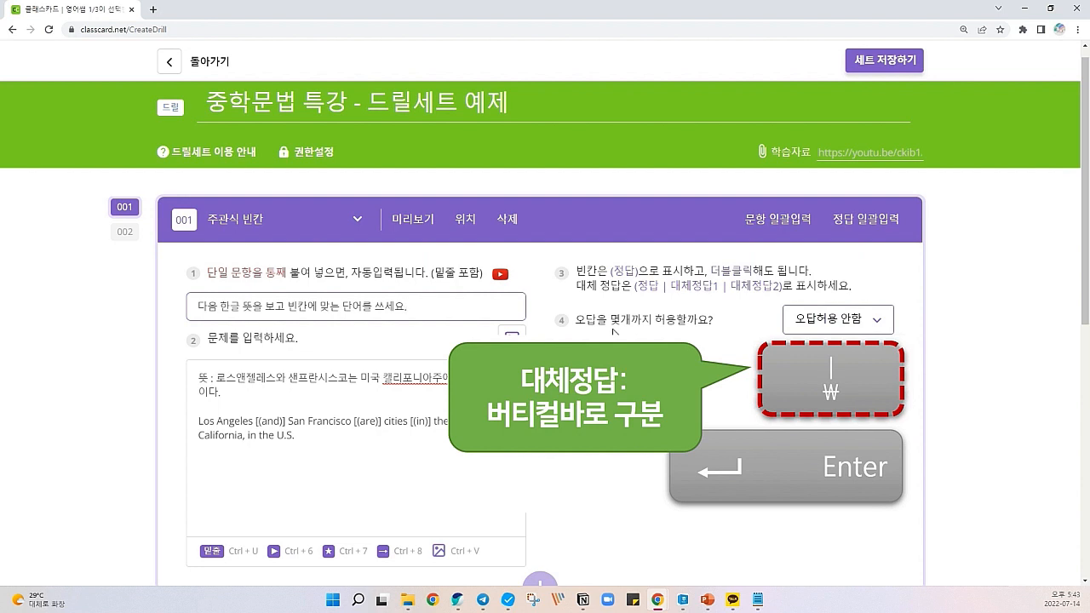
{"action": "left_click", "coordinate": [283, 422]}
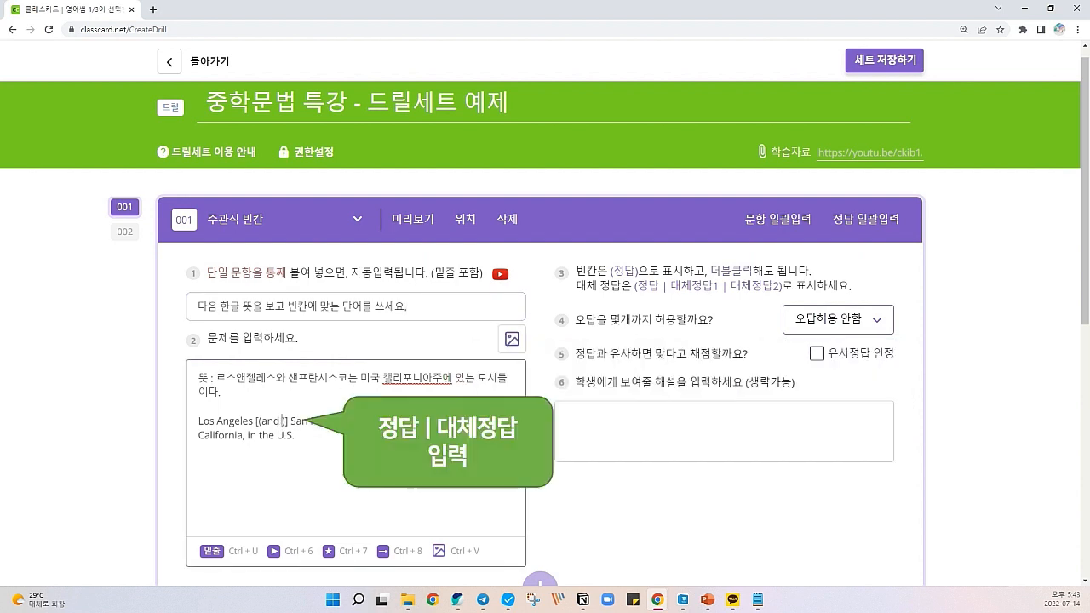
{"action": "type", "text": "| "}
{"action": "type", "text": "ㅂ"}
{"action": "key", "text": "BackSpace"}
{"action": "type", "text": "or"}
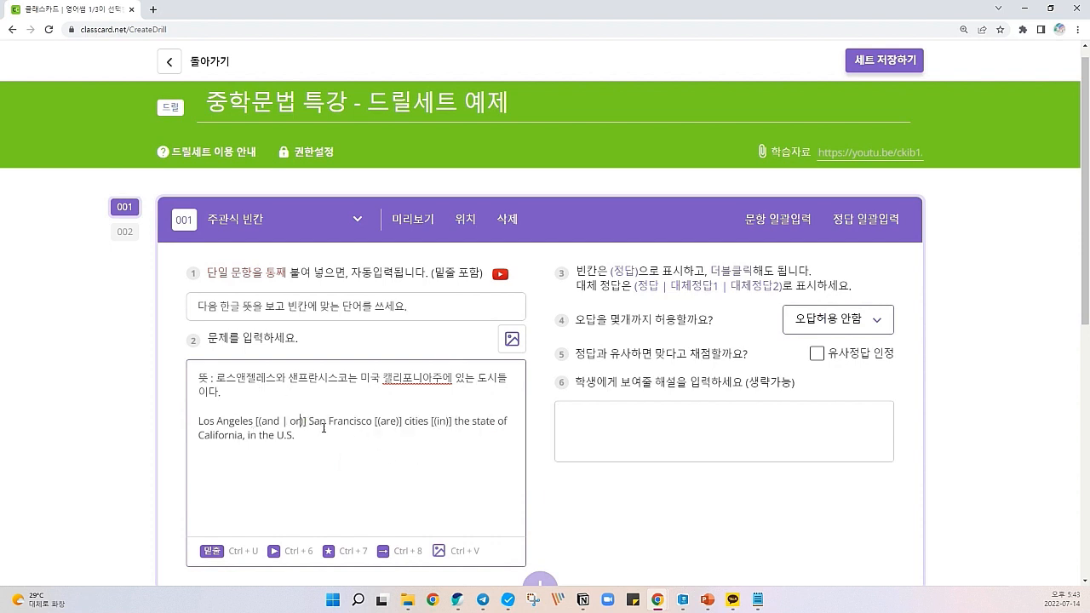
Preview question 001, fill its three blanks with or, are and in, and submit the answers
{"action": "left_click", "coordinate": [412, 219]}
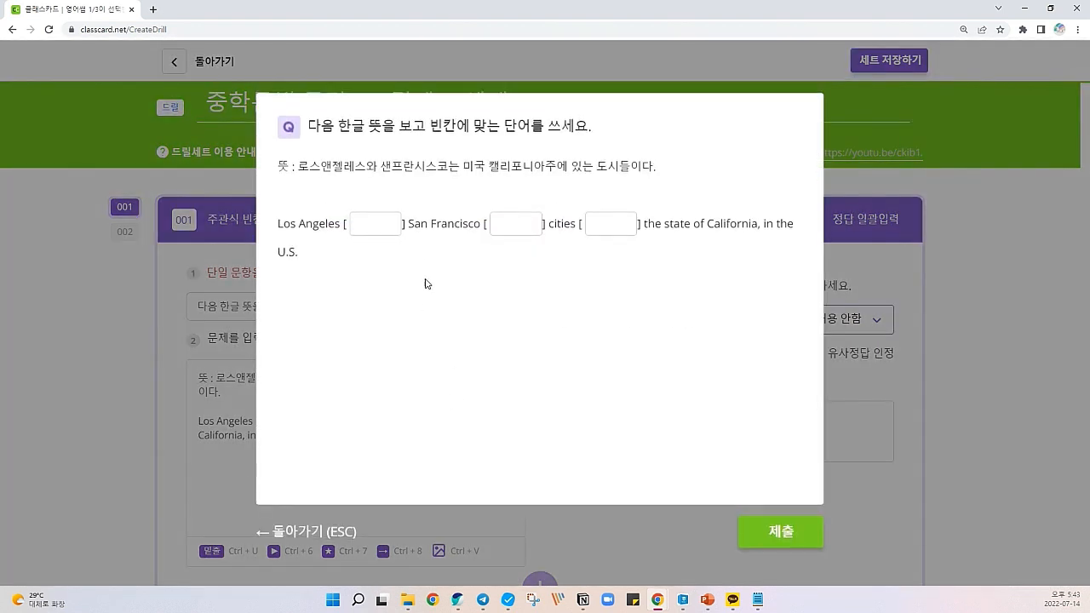
{"action": "left_click", "coordinate": [384, 226]}
{"action": "type", "text": "or"}
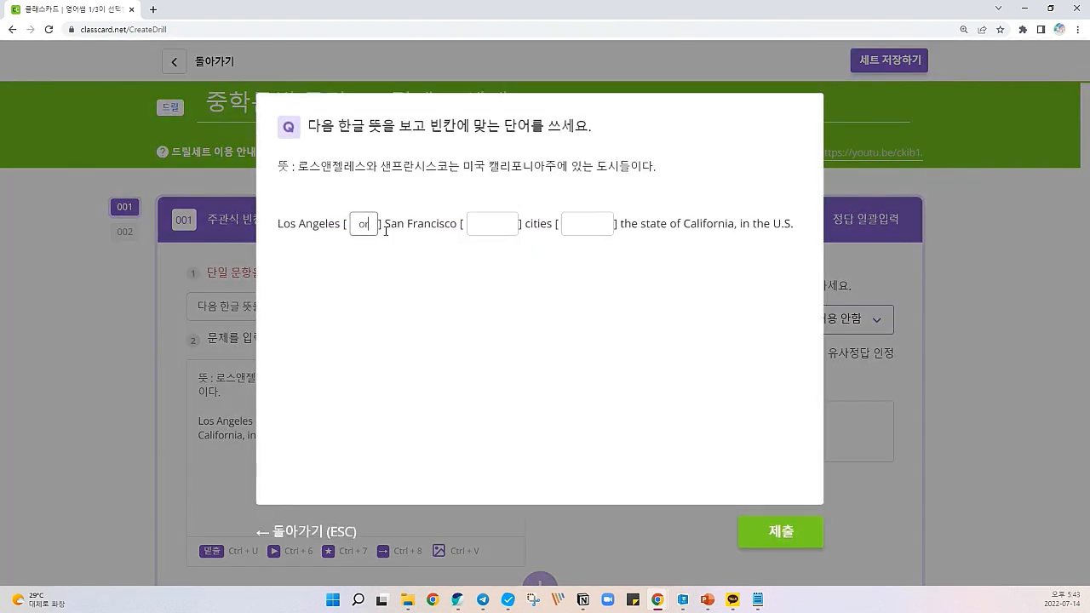
{"action": "key", "text": "Tab"}
{"action": "type", "text": "are"}
{"action": "key", "text": "Tab"}
{"action": "type", "text": "in"}
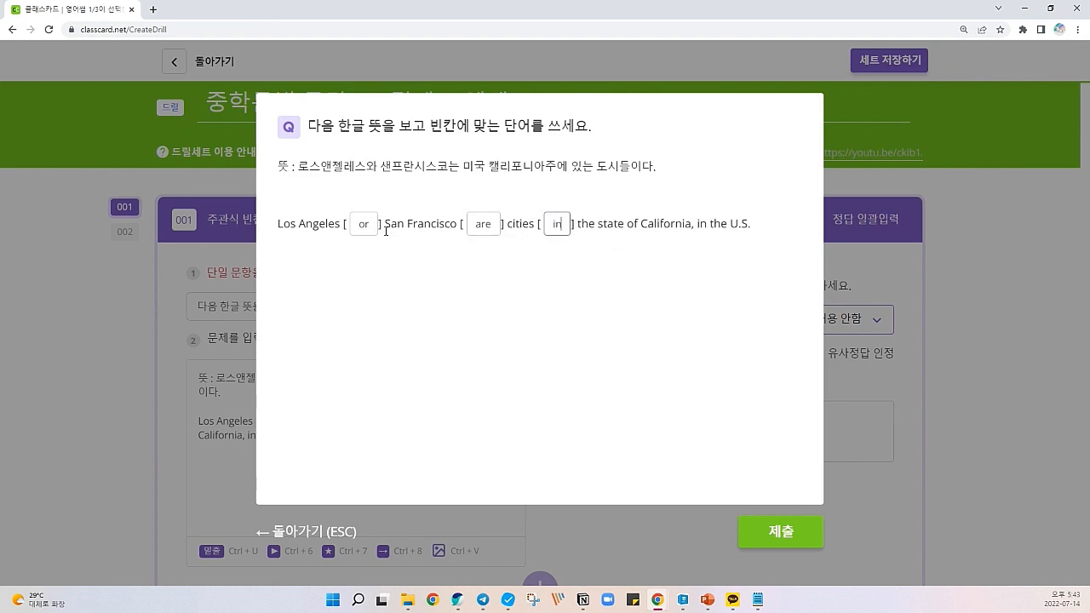
{"action": "left_click", "coordinate": [777, 532]}
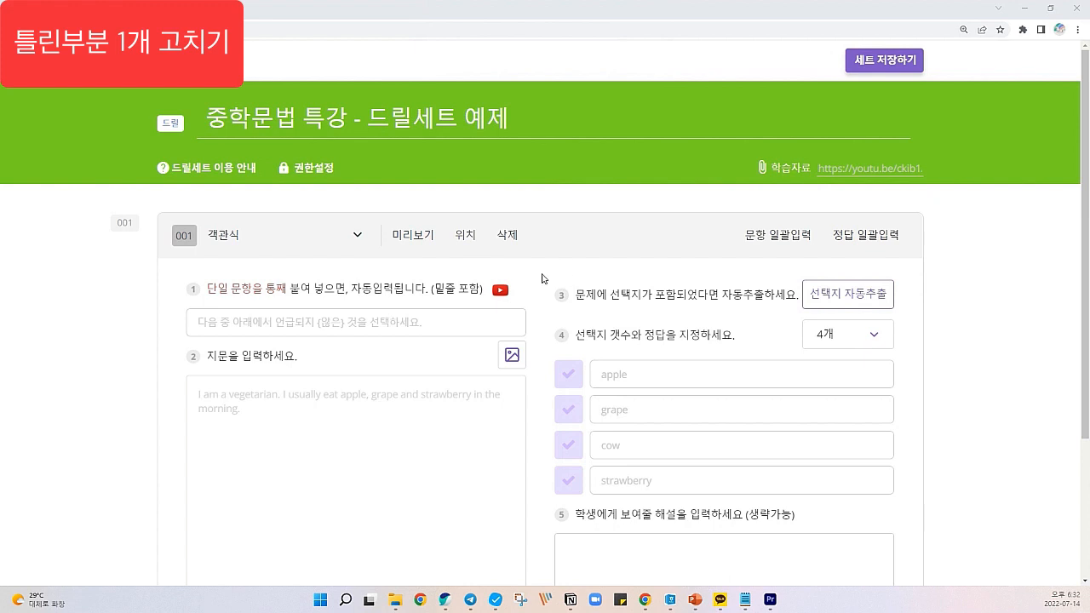
Set question 001's type to 틀린부분 1개 고치기 and paste in question 6's instruction and sentence from the Hangul document
{"action": "left_click", "coordinate": [261, 240]}
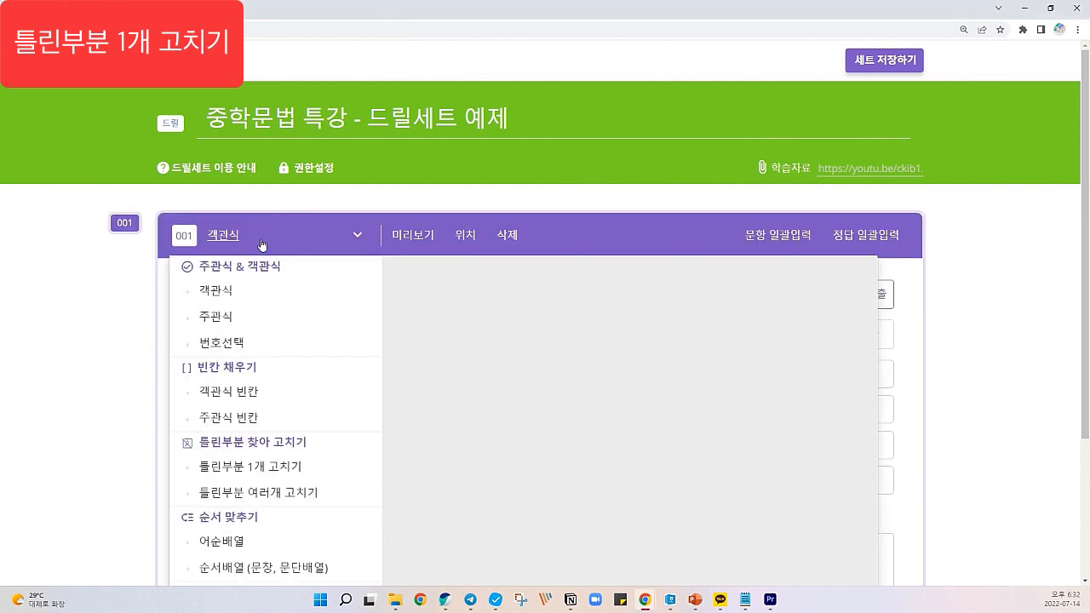
{"action": "left_click", "coordinate": [252, 471]}
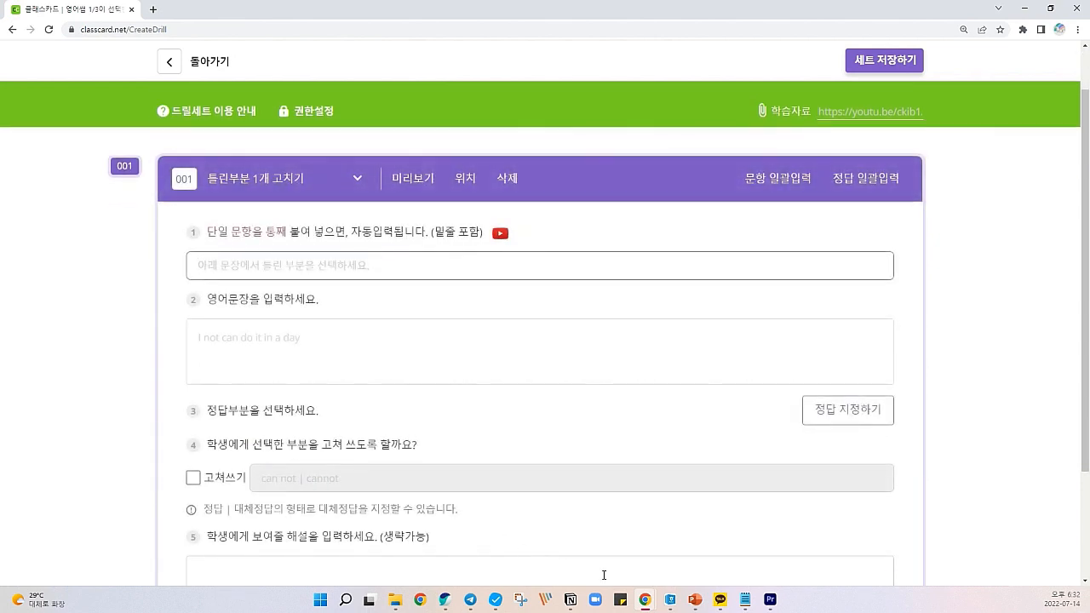
{"action": "left_click", "coordinate": [678, 603]}
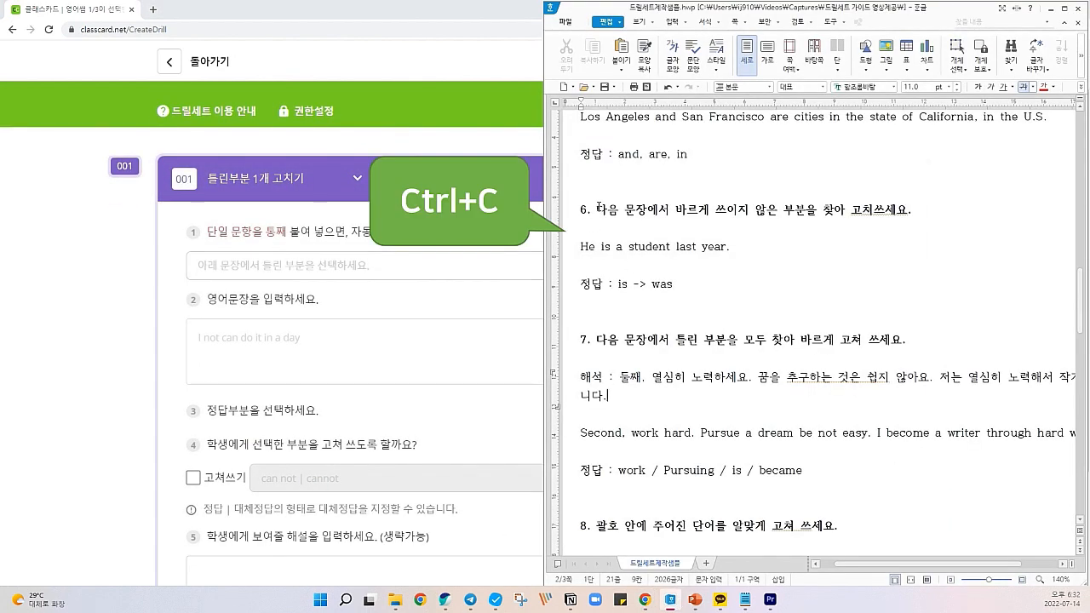
{"action": "left_click_drag", "start_coordinate": [597, 209], "coordinate": [734, 246]}
{"action": "key", "text": "ctrl+c"}
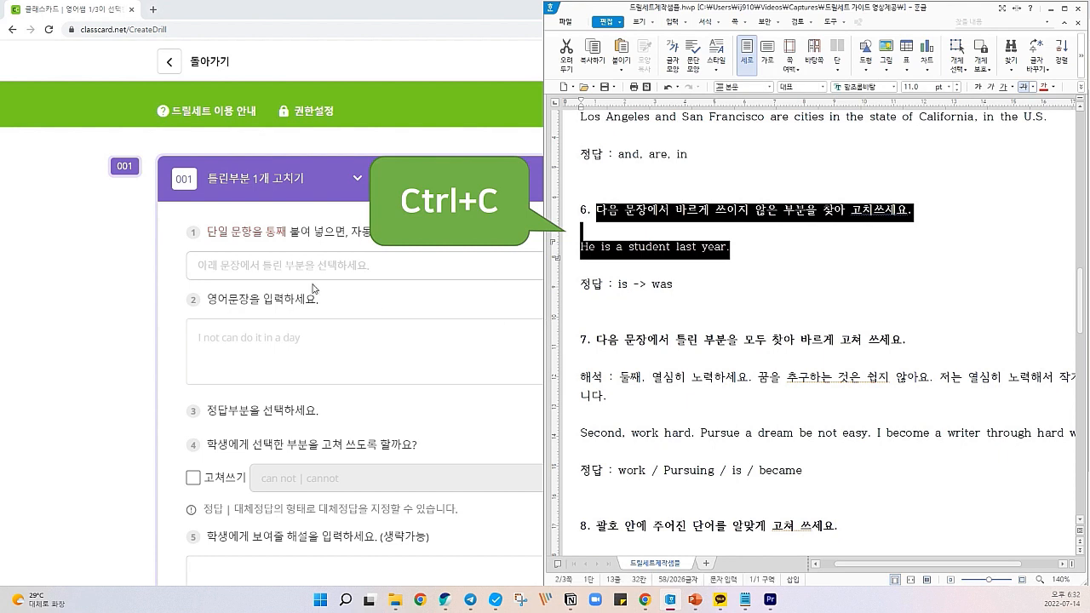
{"action": "left_click", "coordinate": [313, 284]}
{"action": "key", "text": "ctrl+v"}
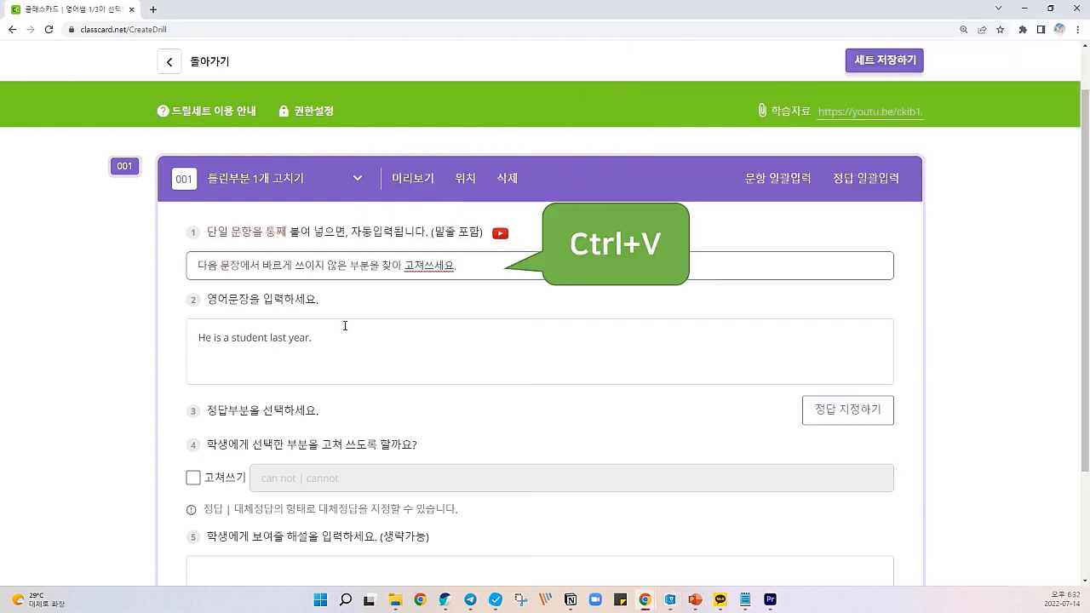
Designate is as the answer part of the sentence and enable 고쳐쓰기 with was as the correction
{"action": "left_click", "coordinate": [855, 421]}
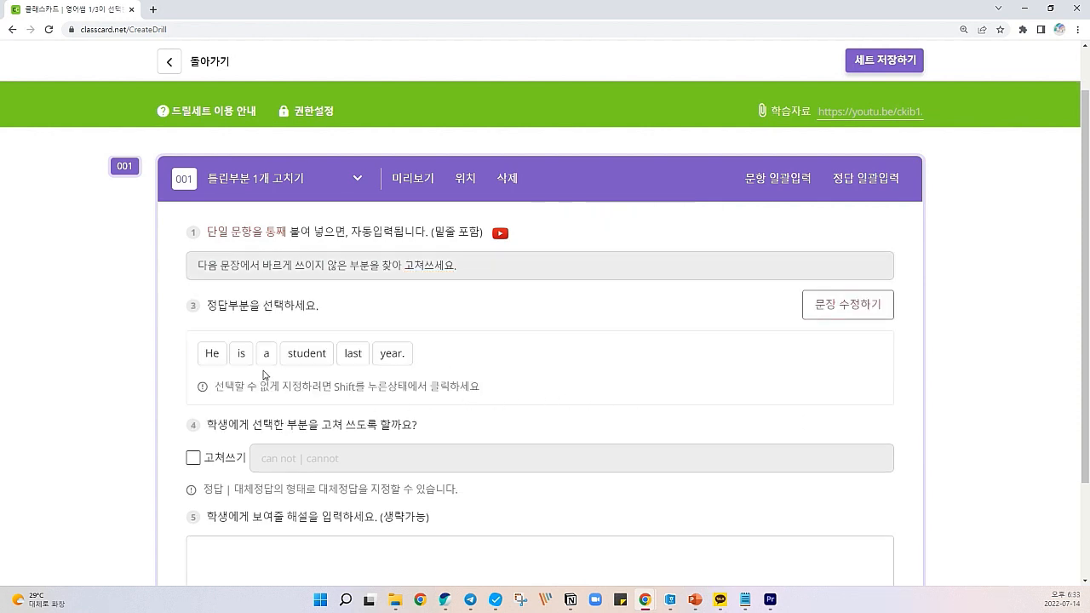
{"action": "left_click", "coordinate": [246, 364]}
{"action": "left_click", "coordinate": [193, 457]}
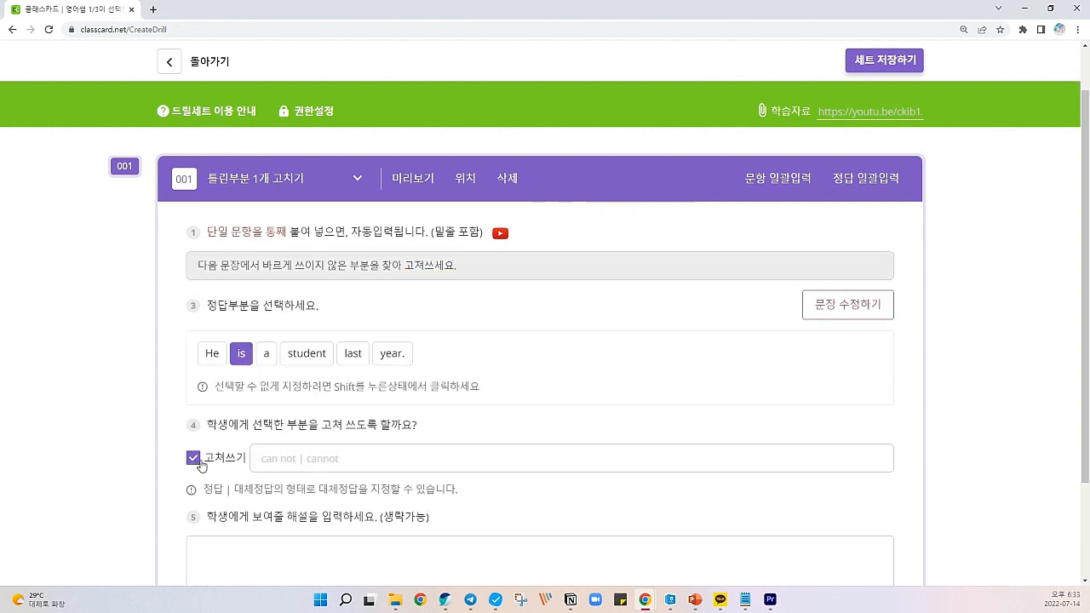
{"action": "type", "text": "was"}
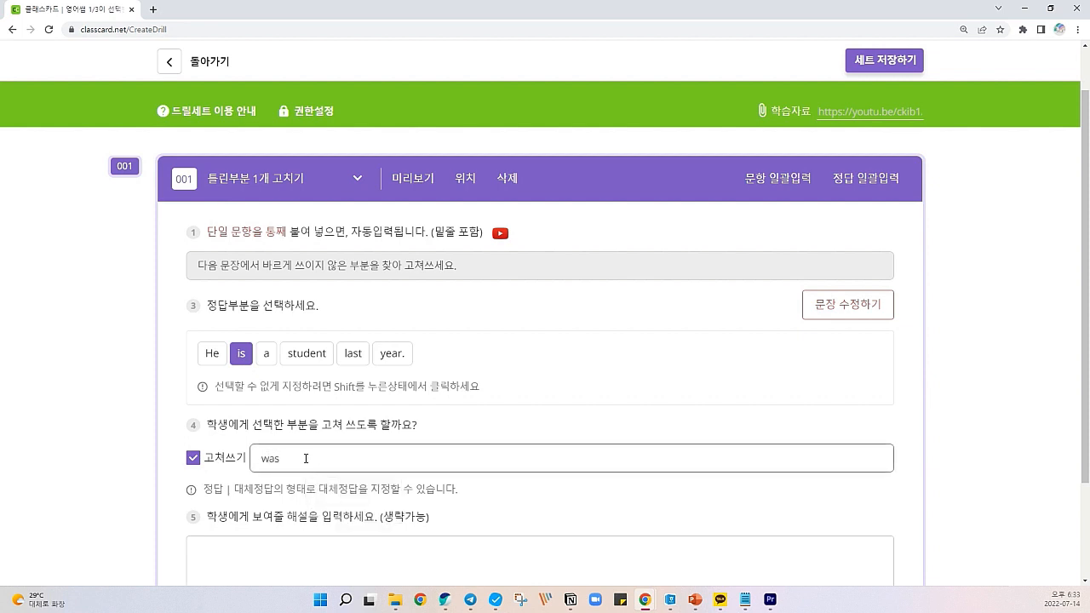
Make last and year. unselectable in question 001 and test choosing last in the preview
{"action": "left_click", "coordinate": [355, 360], "text": "shift"}
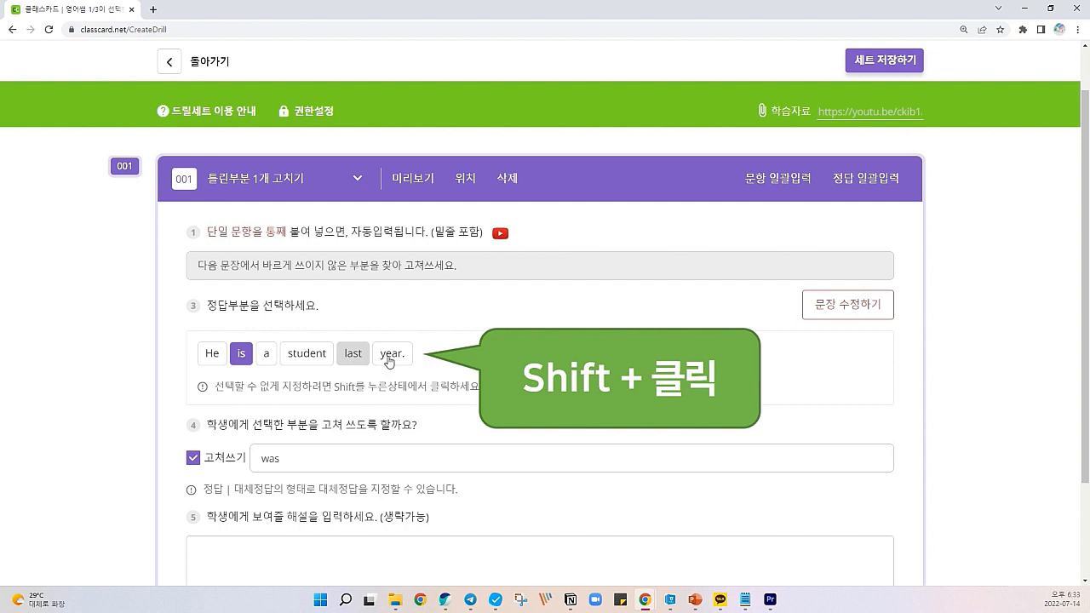
{"action": "left_click", "coordinate": [389, 361], "text": "shift"}
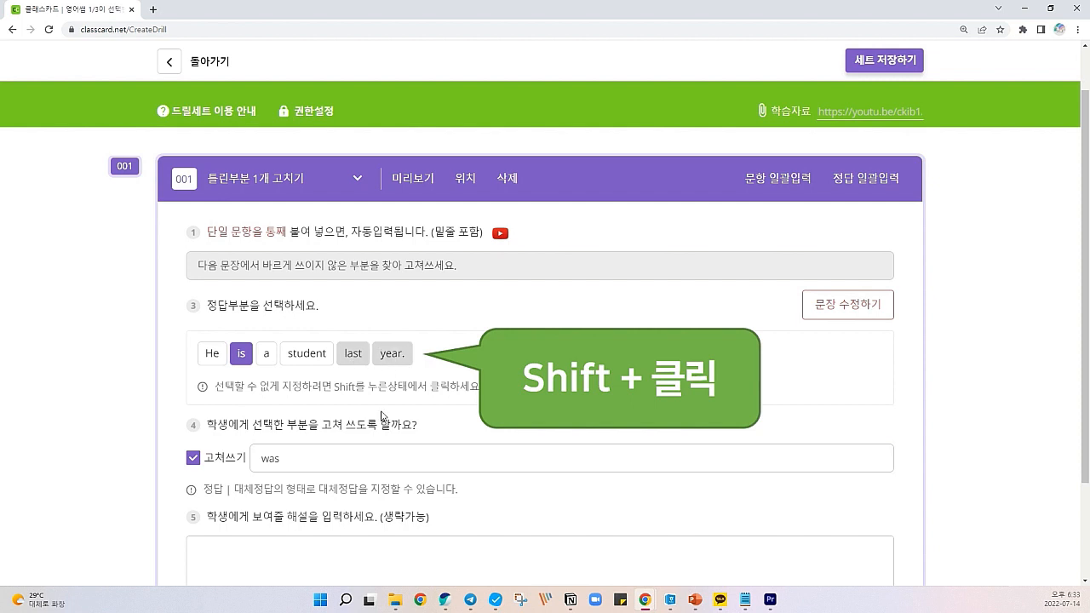
{"action": "left_click", "coordinate": [411, 179]}
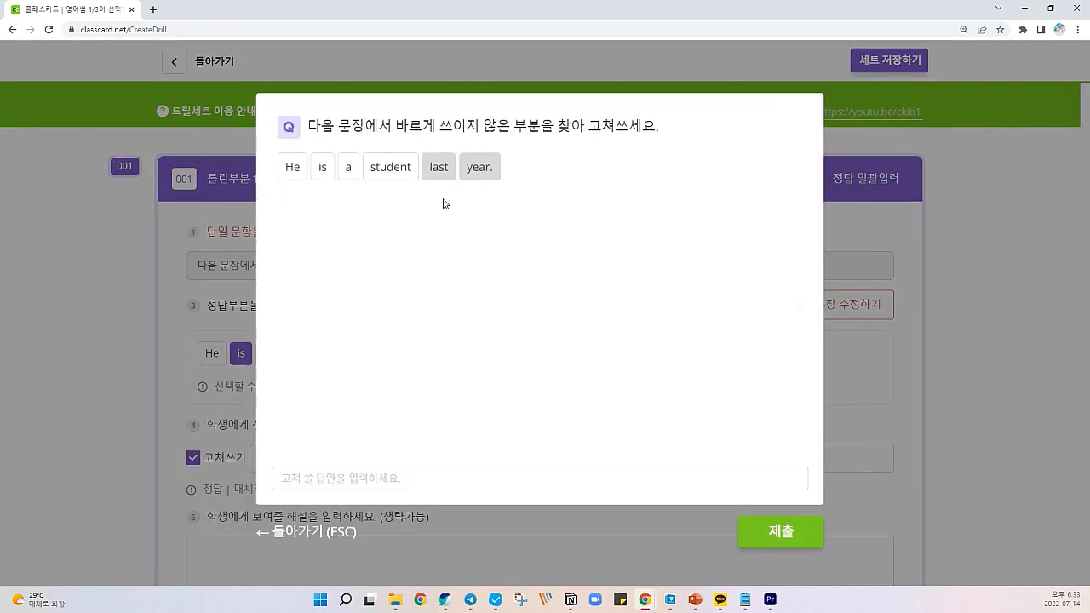
{"action": "left_click", "coordinate": [439, 173]}
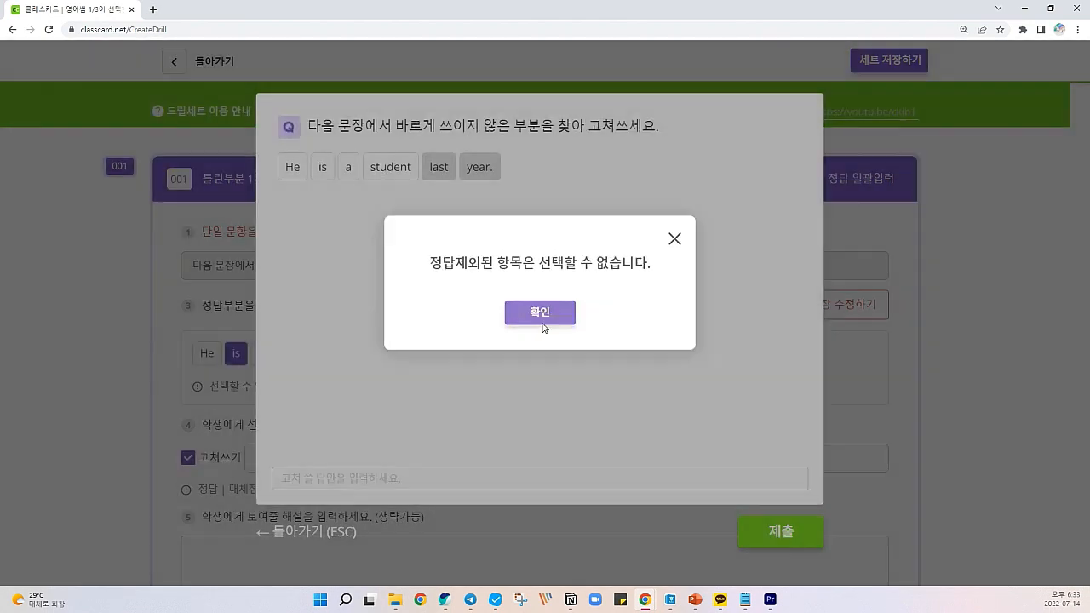
{"action": "left_click", "coordinate": [540, 322]}
{"action": "left_click", "coordinate": [340, 532]}
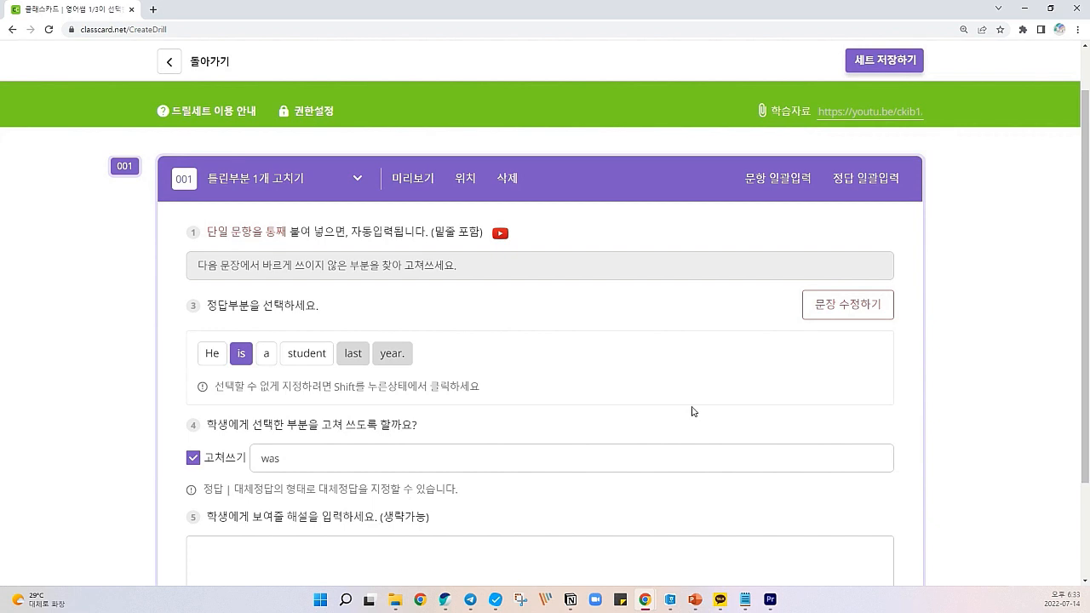
Reopen question 001's English sentence for editing and replace its subject He with We
{"action": "left_click", "coordinate": [833, 316]}
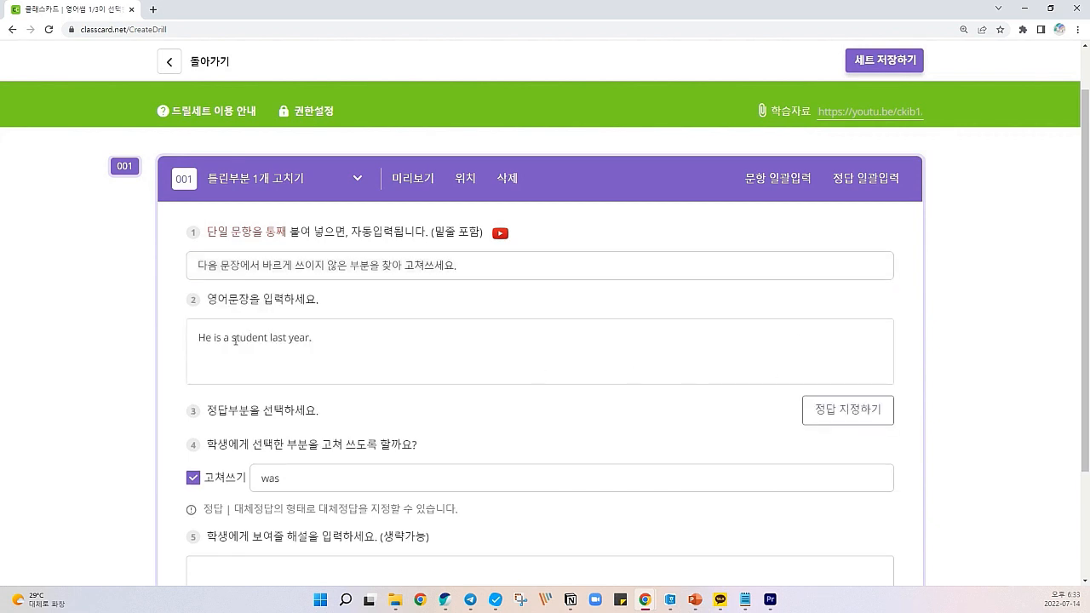
{"action": "left_click_drag", "start_coordinate": [210, 338], "coordinate": [195, 337]}
{"action": "type", "text": "We"}
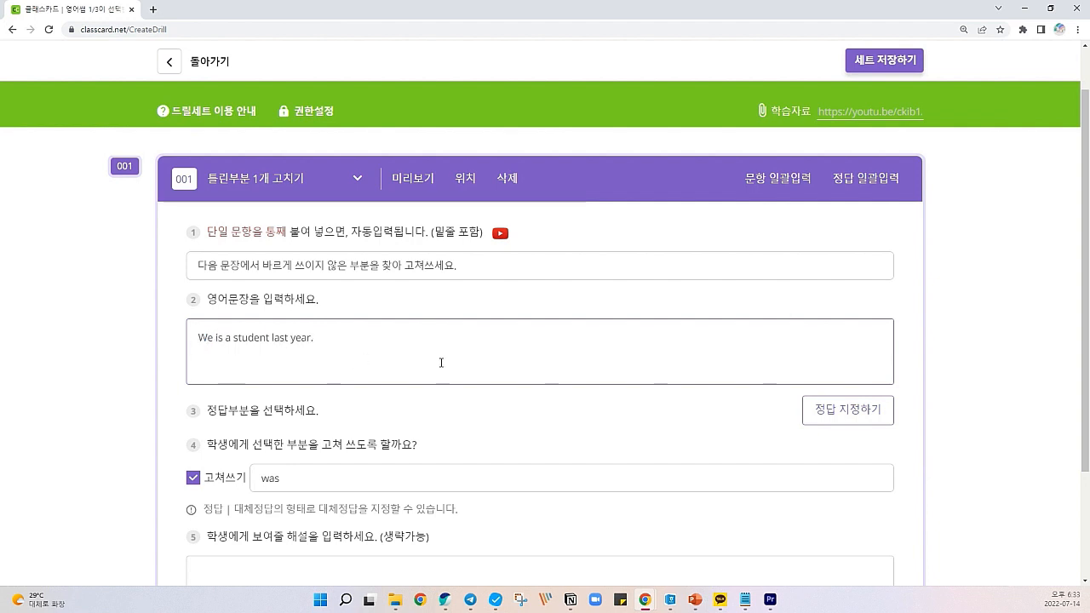
Designate is as the answer part of the edited sentence again and make last and year. unselectable
{"action": "left_click", "coordinate": [808, 408]}
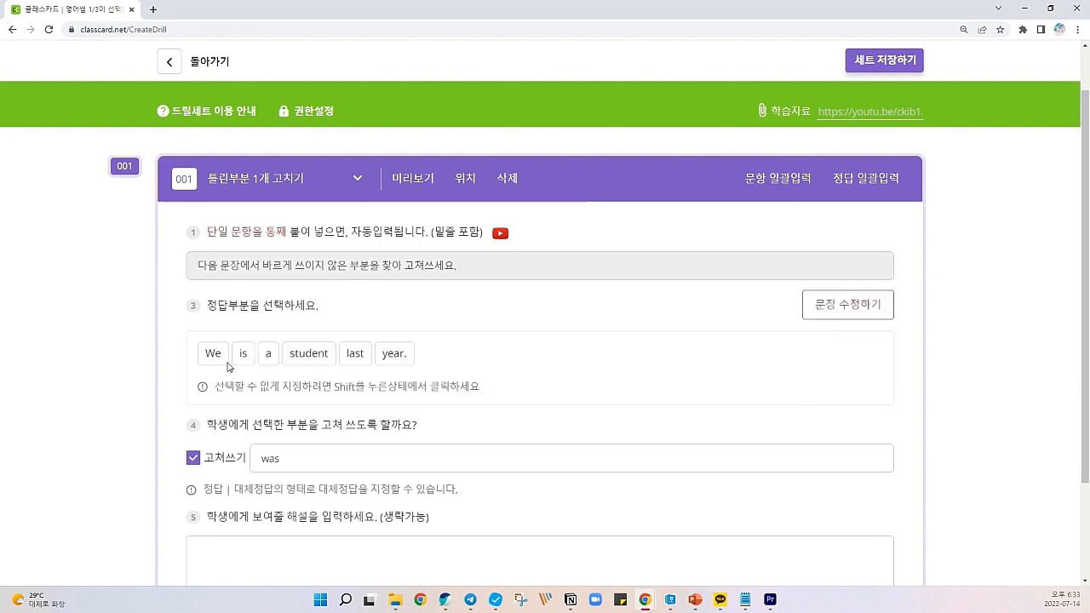
{"action": "left_click", "coordinate": [243, 353]}
{"action": "left_click", "coordinate": [354, 353], "text": "shift"}
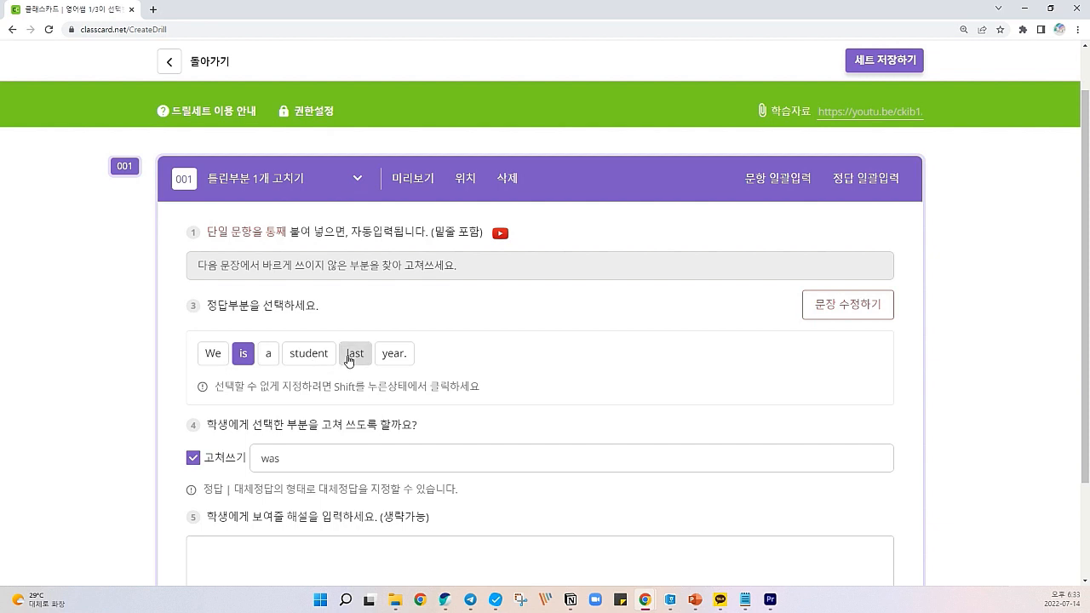
{"action": "left_click", "coordinate": [392, 356], "text": "shift"}
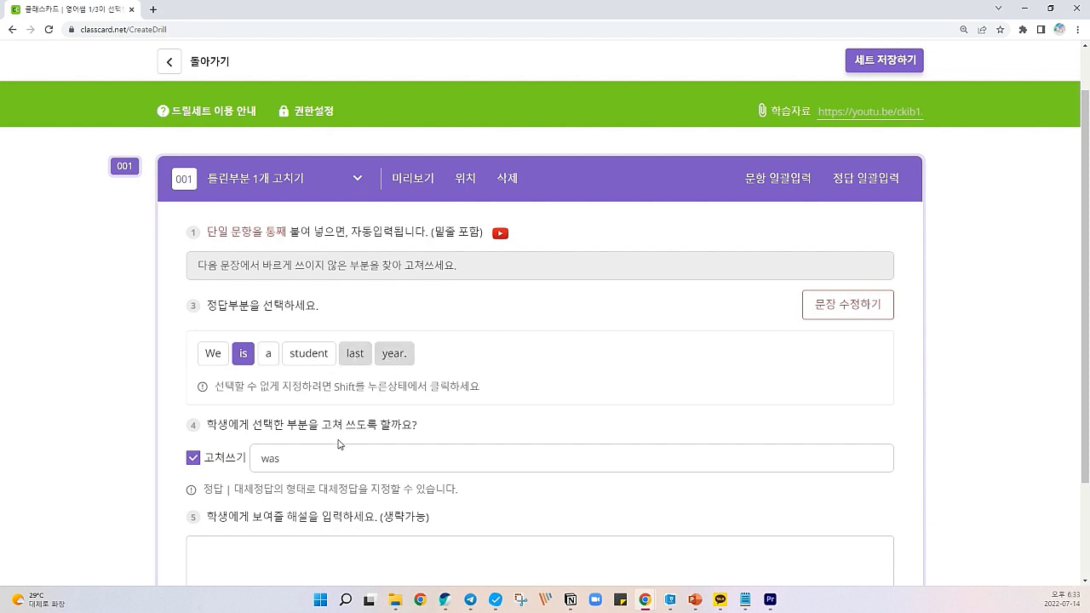
Add were as an alternative correction after was, separated by a vertical bar
{"action": "left_click", "coordinate": [345, 459]}
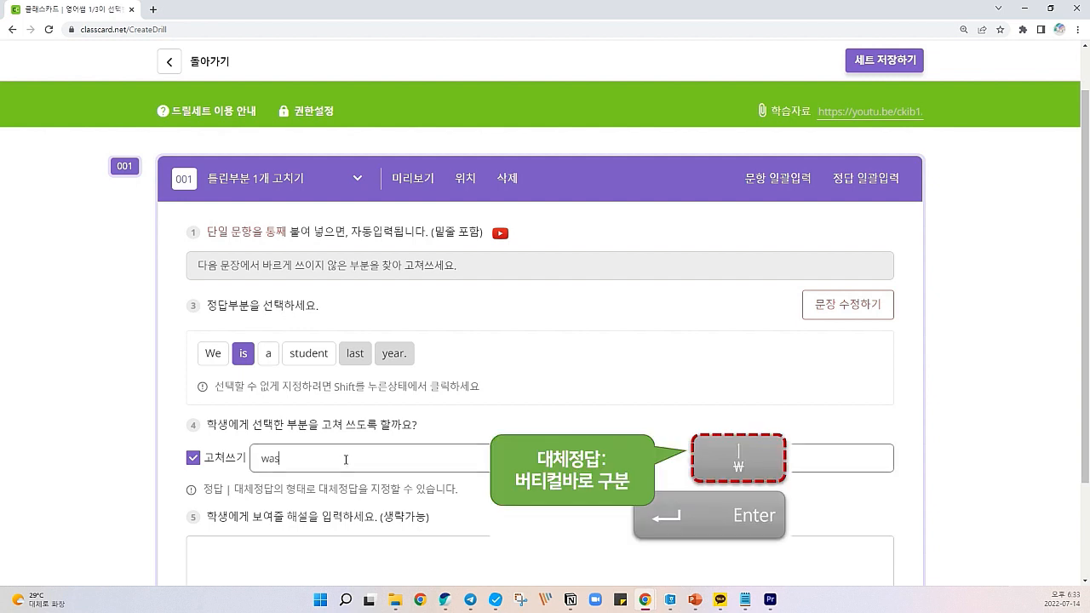
{"action": "type", "text": "|"}
{"action": "type", "text": "| were"}
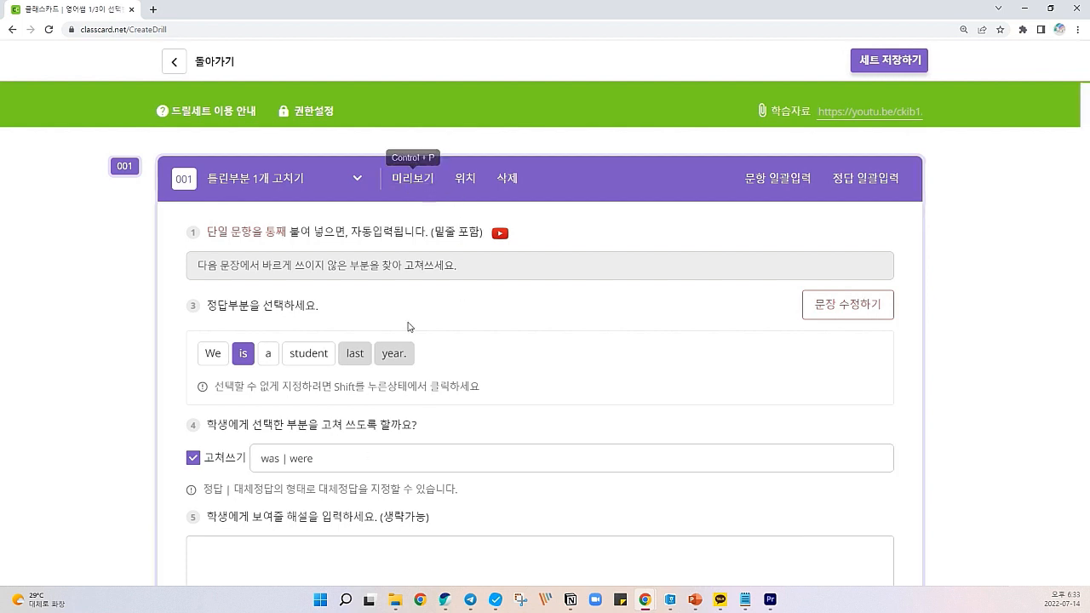
Preview question 001, select is as the wrong word, enter were as the correction and submit
{"action": "left_click", "coordinate": [413, 178]}
{"action": "left_click", "coordinate": [323, 173]}
{"action": "type", "text": "were"}
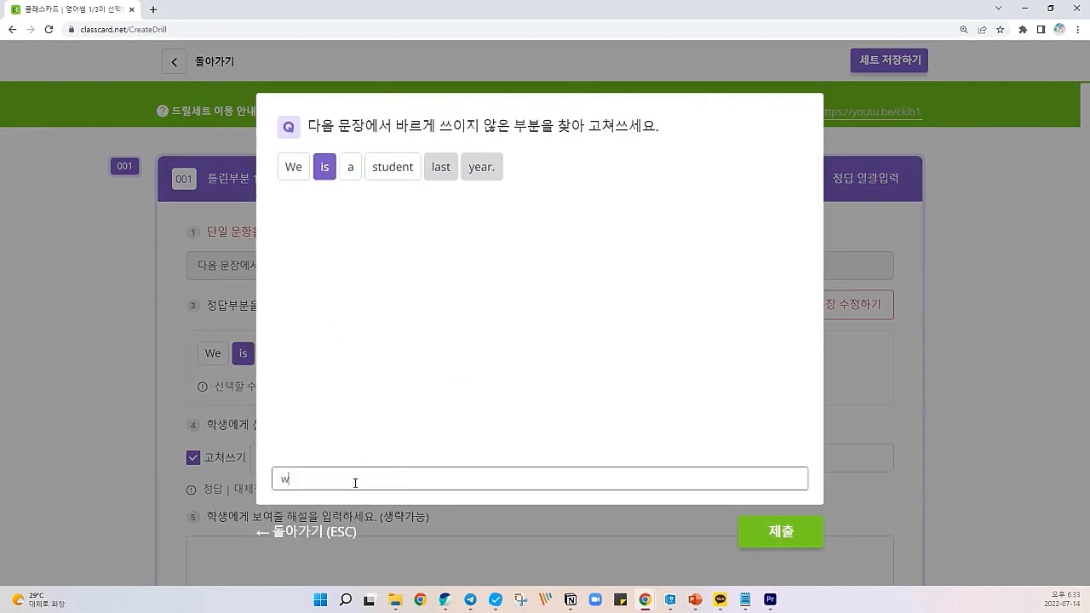
{"action": "left_click", "coordinate": [740, 545]}
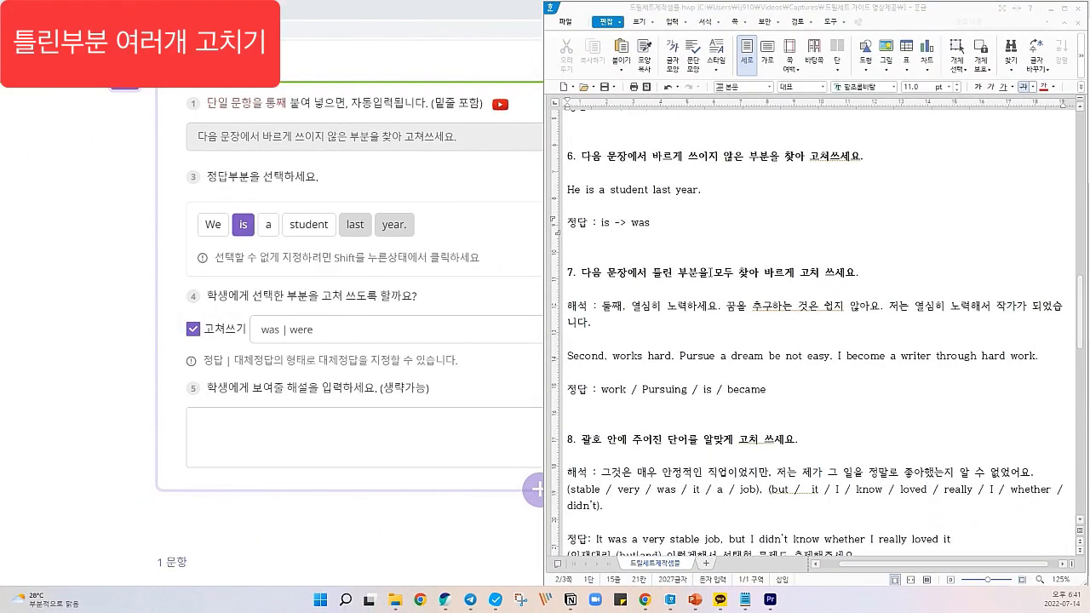
Add a new question 002 below question 001 and set its type to 틀린부분 여러개 고치기
{"action": "left_click_drag", "start_coordinate": [710, 273], "coordinate": [870, 276]}
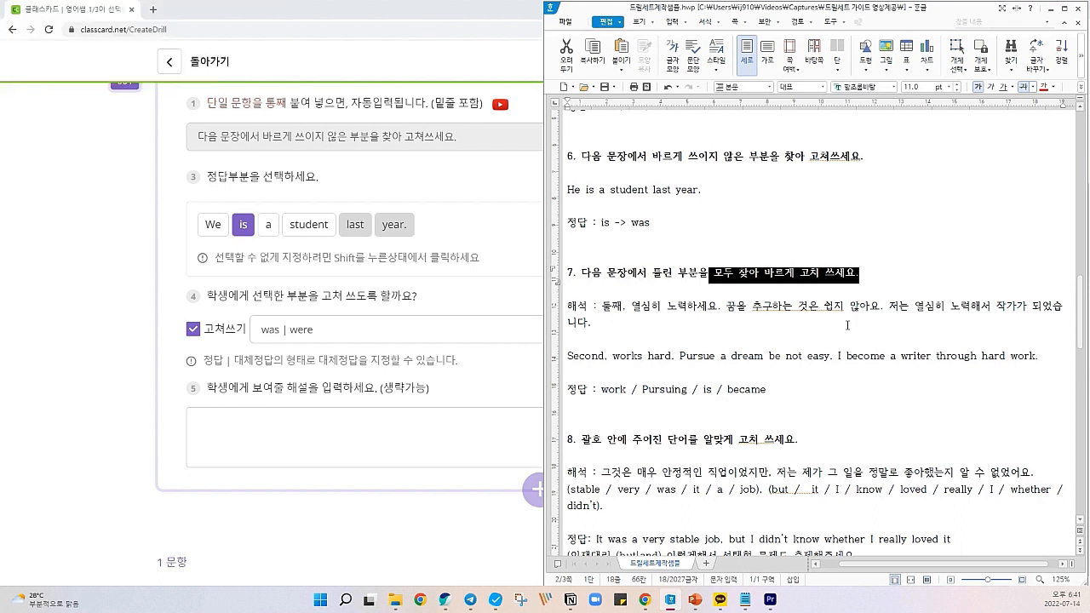
{"action": "left_click", "coordinate": [482, 511]}
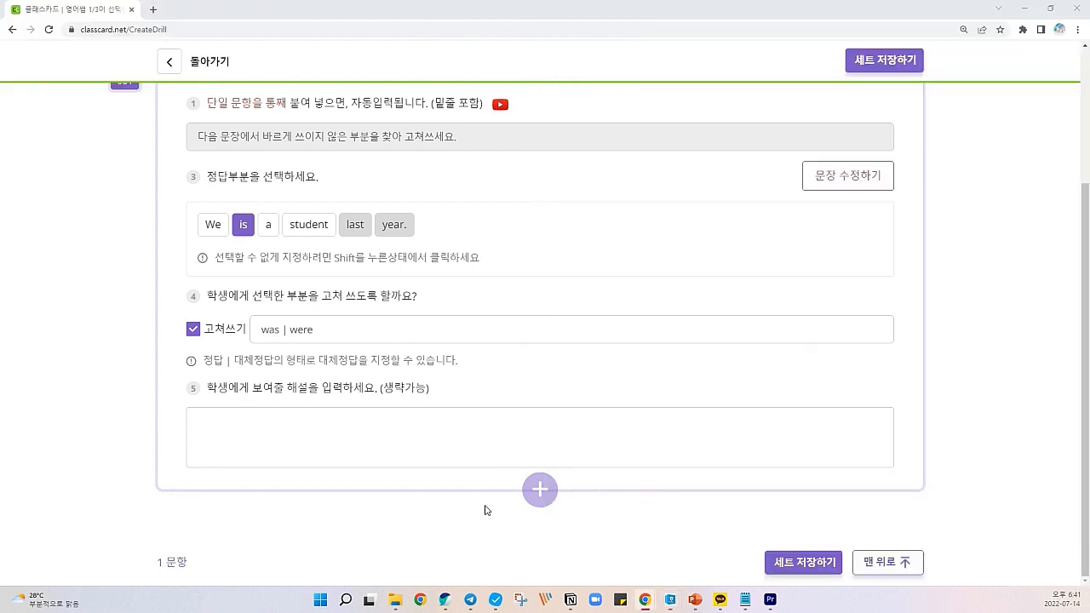
{"action": "left_click", "coordinate": [538, 494]}
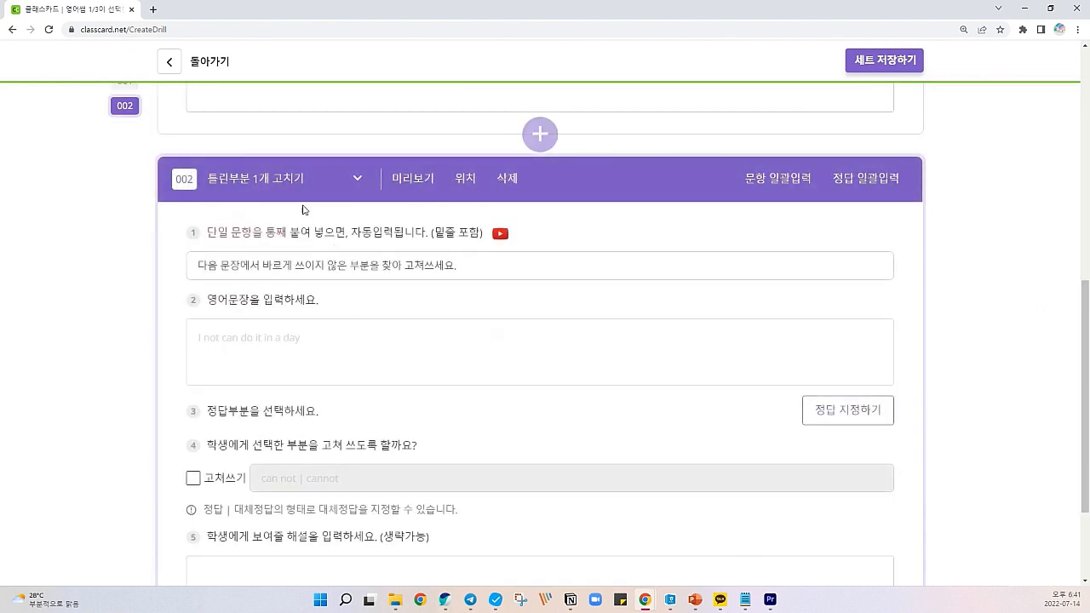
{"action": "left_click", "coordinate": [294, 181]}
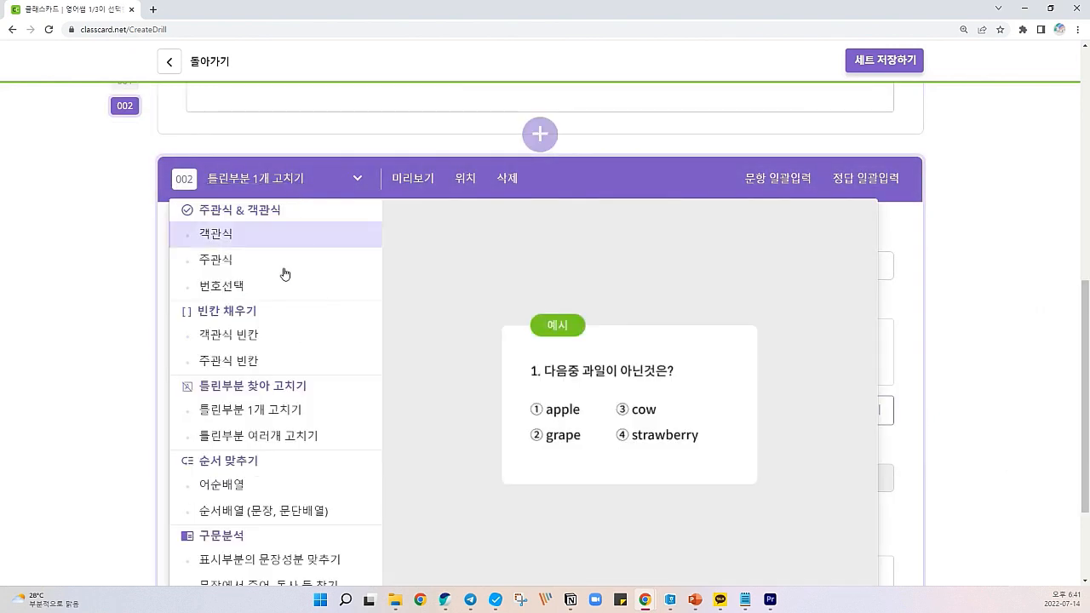
{"action": "left_click", "coordinate": [270, 435]}
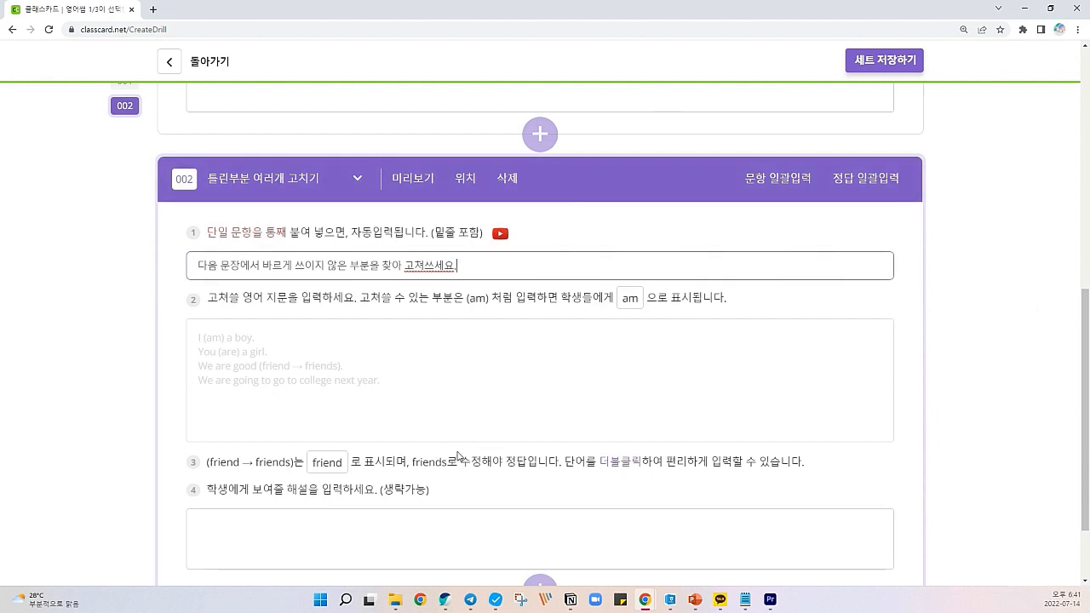
Copy question 7's instruction, translation and English sentences from the Hangul document into question 002
{"action": "left_click", "coordinate": [671, 600]}
{"action": "key", "text": "ctrl+c"}
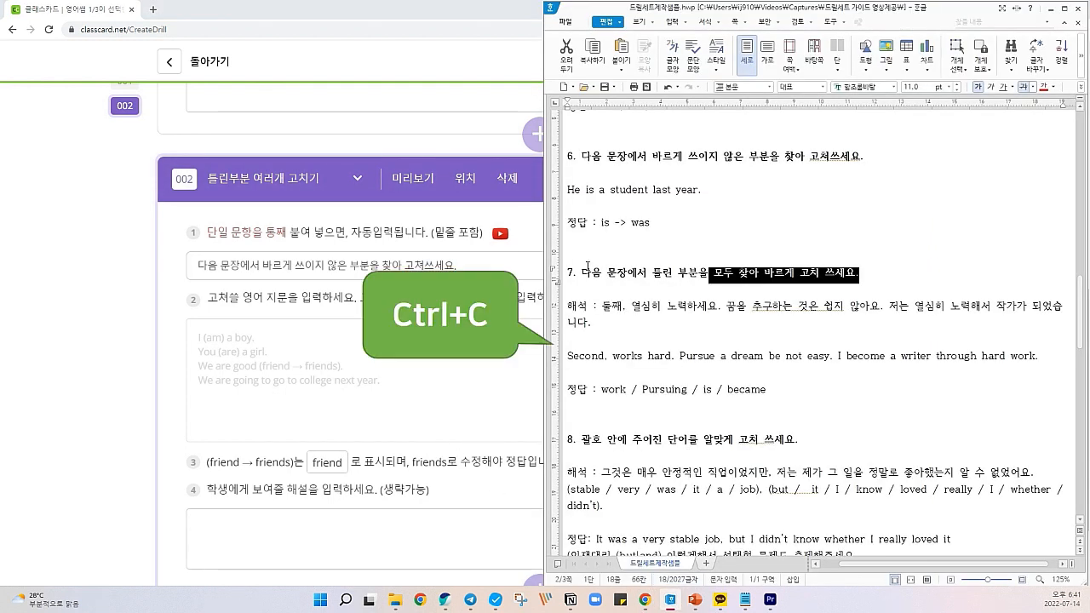
{"action": "left_click_drag", "start_coordinate": [582, 273], "coordinate": [1044, 362]}
{"action": "left_click", "coordinate": [434, 364]}
{"action": "key", "text": "ctrl+v"}
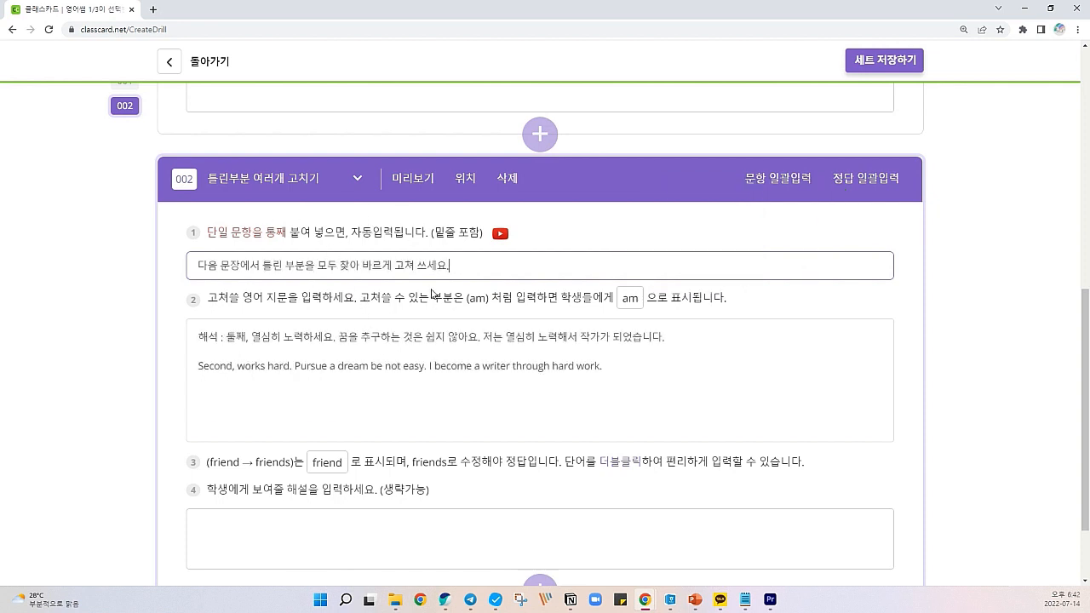
Mark works in question 002's passage as a correctable word with the answer work, written as (works→work)
{"action": "left_click", "coordinate": [235, 365]}
{"action": "type", "text": ", "}
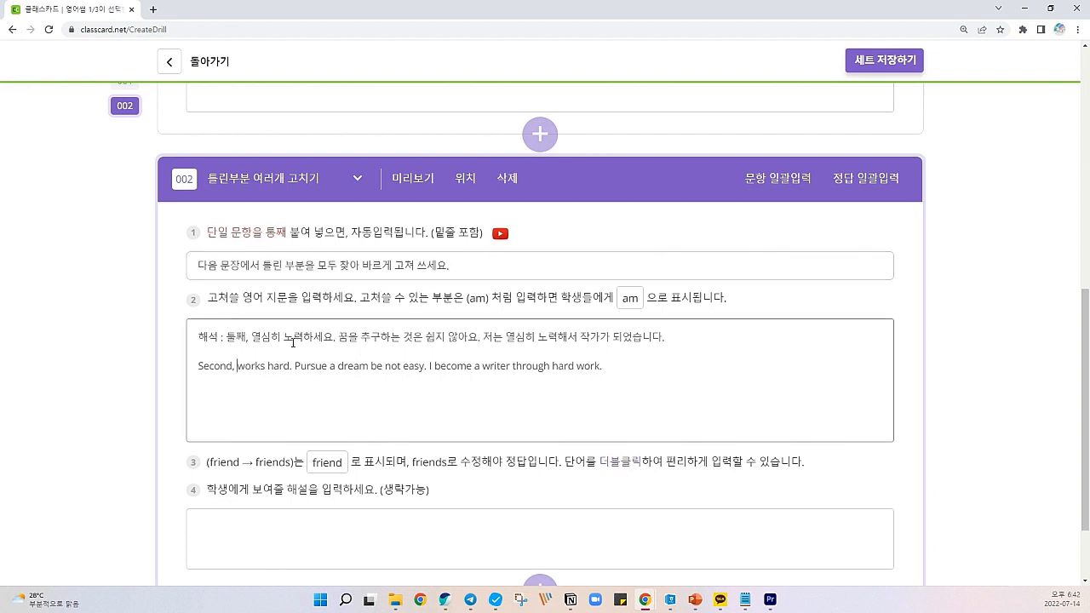
{"action": "type", "text": "("}
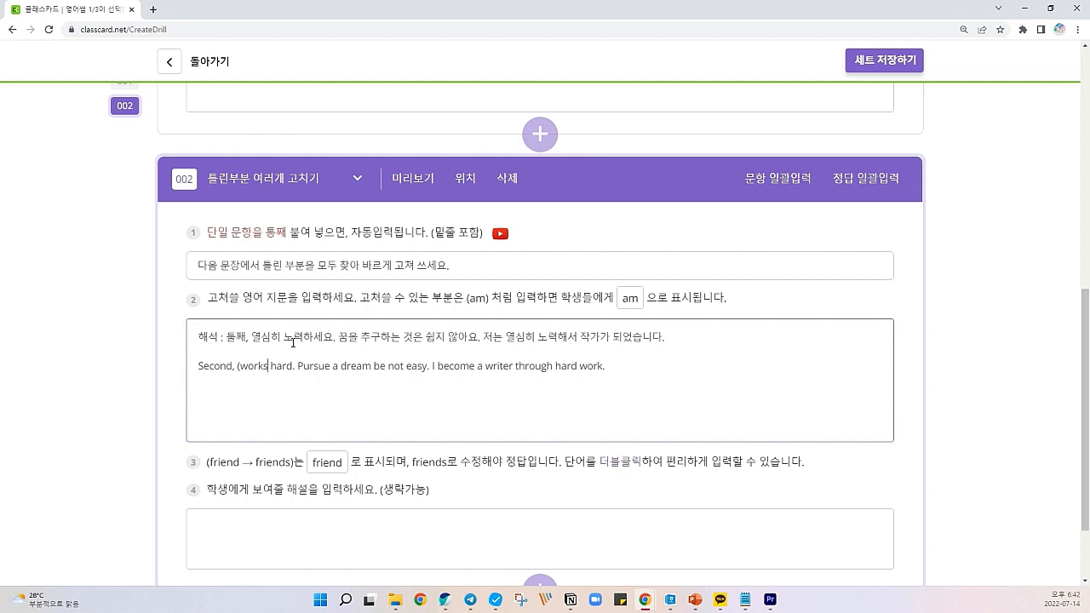
{"action": "type", "text": "ㅁ"}
{"action": "key", "text": "Hangul_Hanja"}
{"action": "key", "text": "Tab"}
{"action": "key", "text": "Return"}
{"action": "type", "text": "work"}
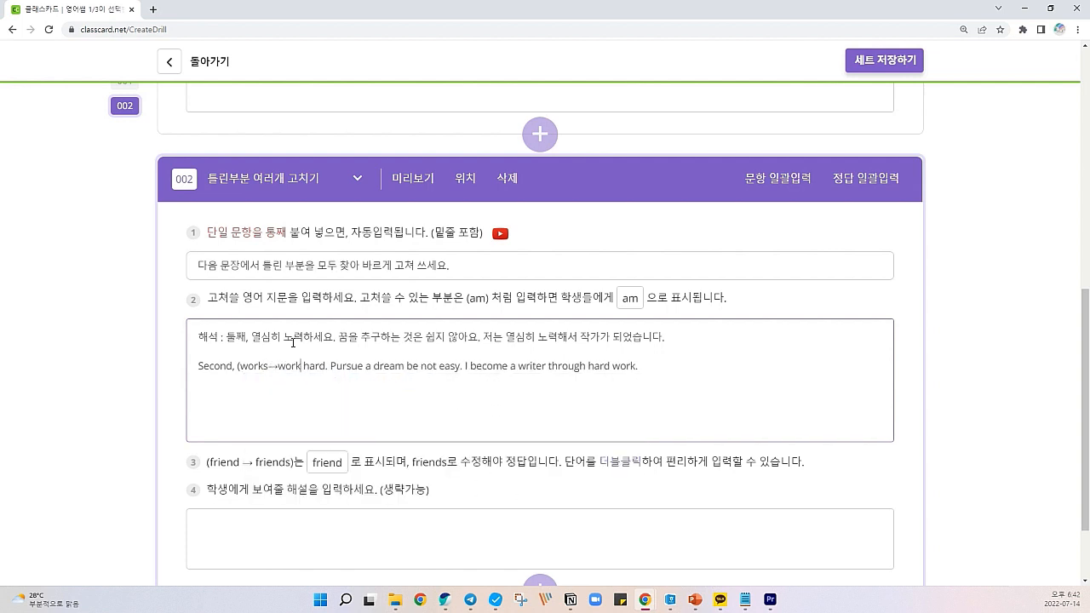
{"action": "type", "text": ")"}
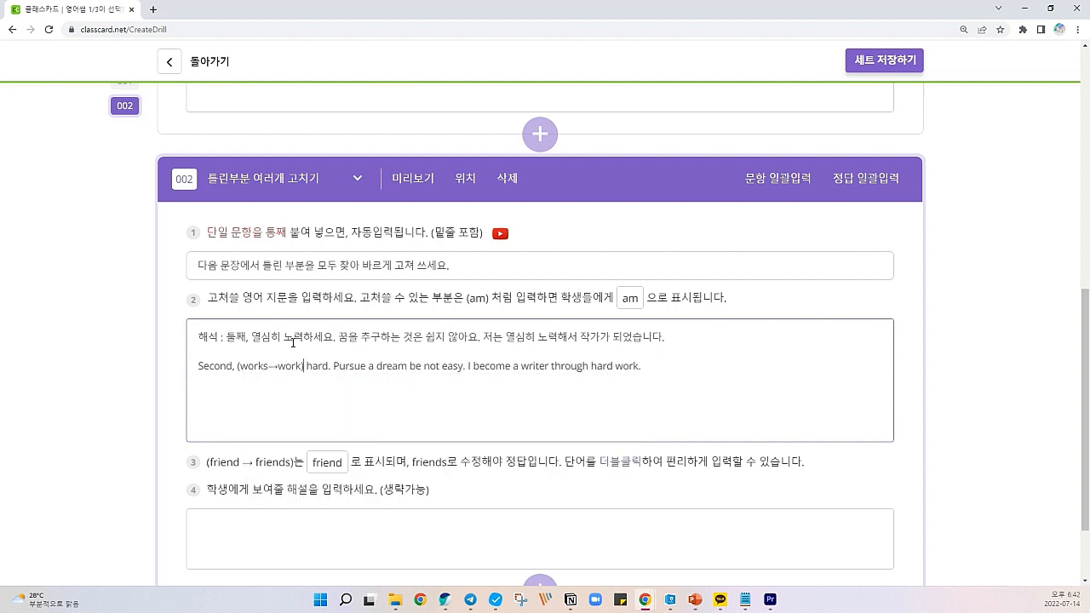
Mark the remaining errors in the passage with their corrections: Pursue → Pursuing, be → is, and become → became
{"action": "double_click", "coordinate": [347, 367]}
{"action": "type", "text": "Pursuing"}
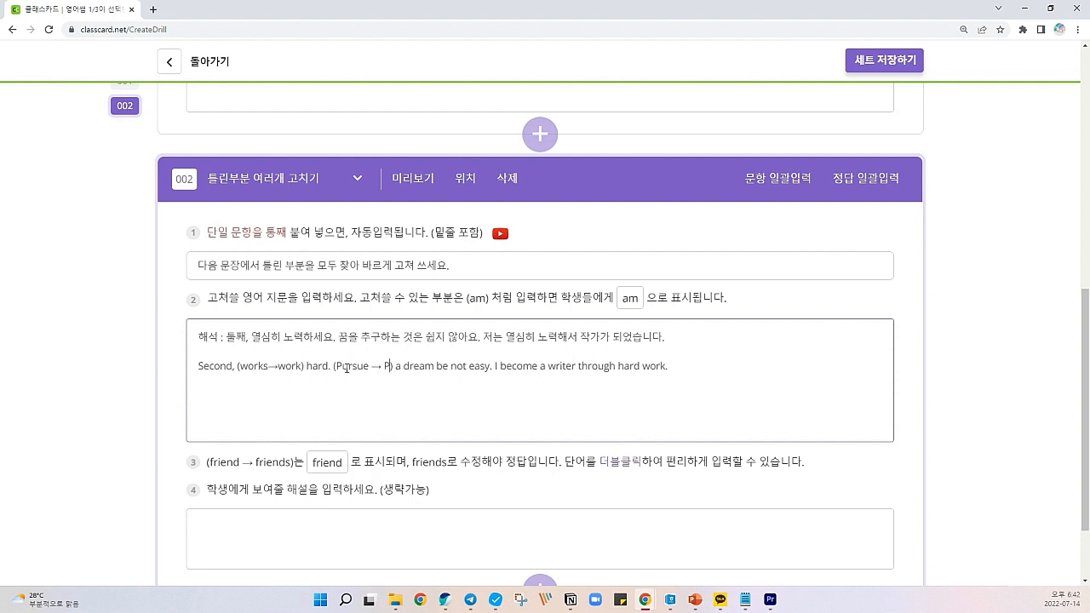
{"action": "double_click", "coordinate": [486, 367]}
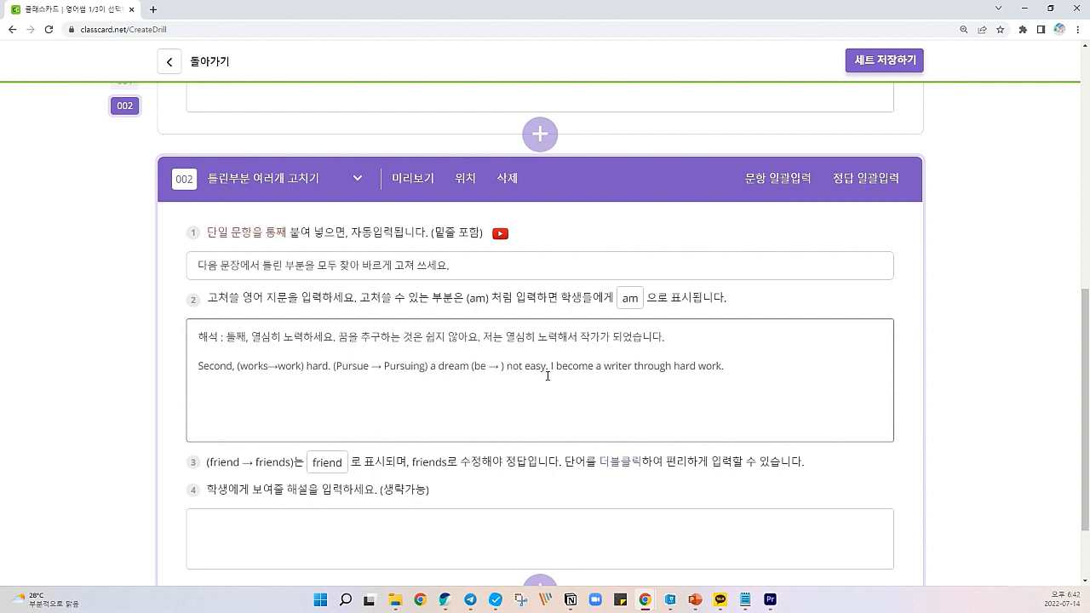
{"action": "type", "text": "is"}
{"action": "double_click", "coordinate": [580, 365]}
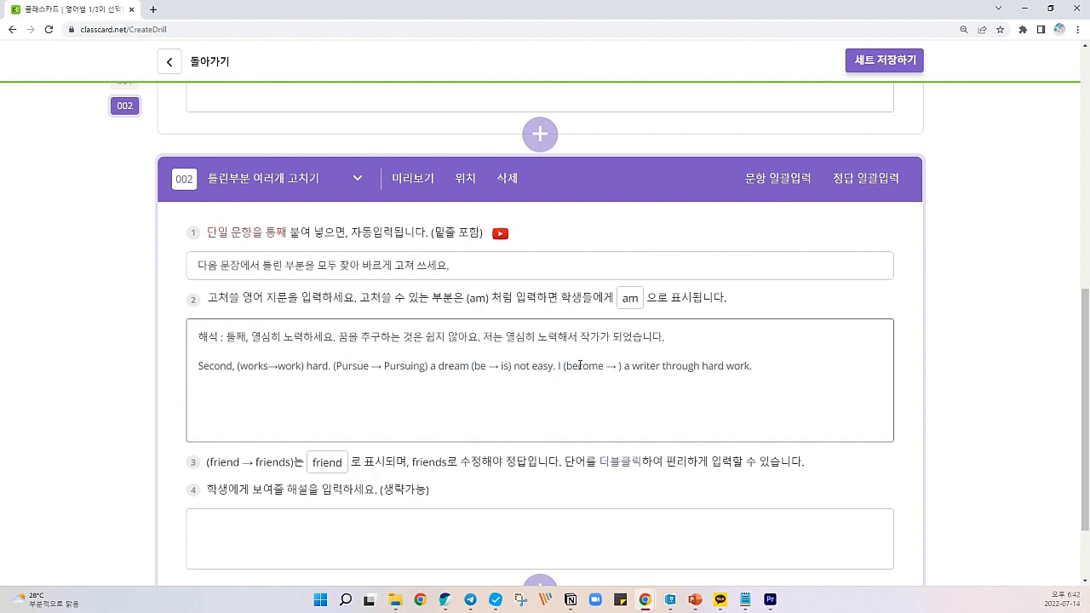
{"action": "type", "text": "became"}
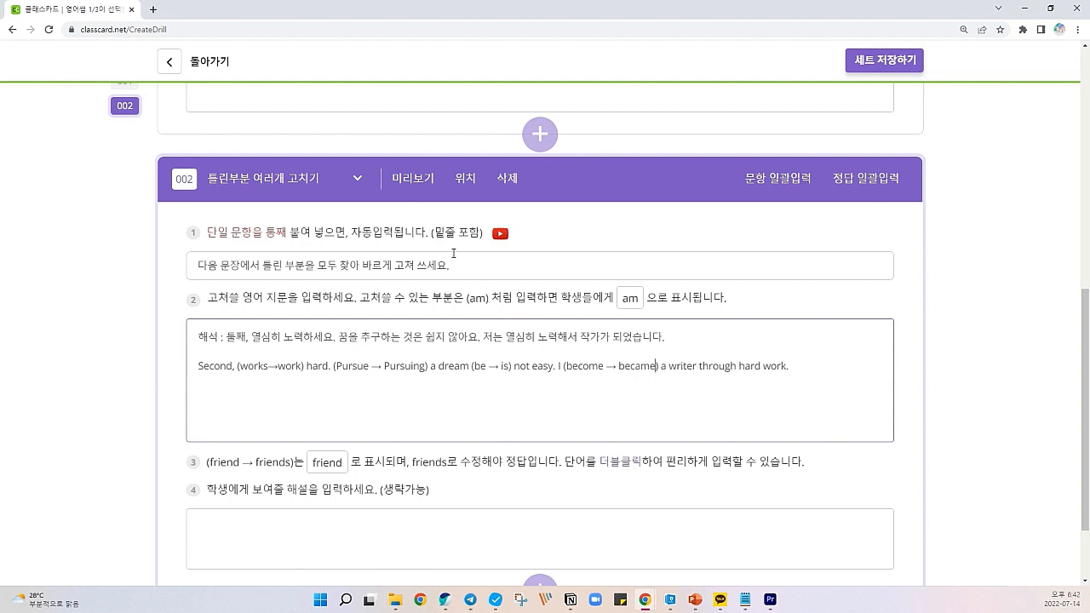
Preview question 002, correct the words to work, Pursuing, is and became, and submit the answers
{"action": "left_click", "coordinate": [411, 179]}
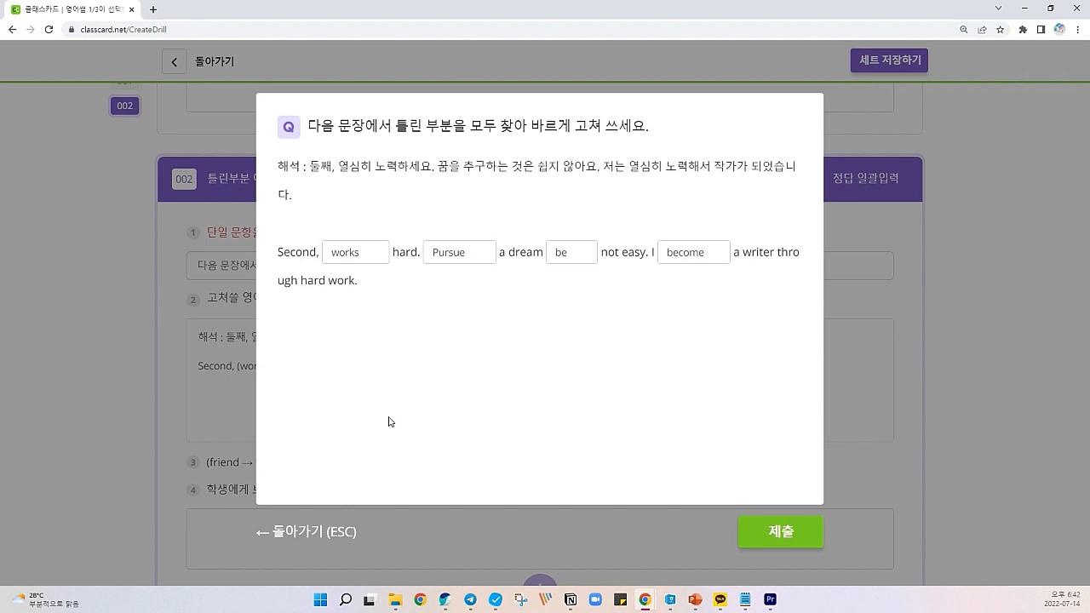
{"action": "left_click", "coordinate": [385, 260]}
{"action": "left_click", "coordinate": [484, 250]}
{"action": "type", "text": "ing"}
{"action": "double_click", "coordinate": [572, 257]}
{"action": "key", "text": "BackSpace"}
{"action": "type", "text": "is"}
{"action": "left_click", "coordinate": [713, 253]}
{"action": "left_click_drag", "start_coordinate": [713, 252], "coordinate": [627, 252]}
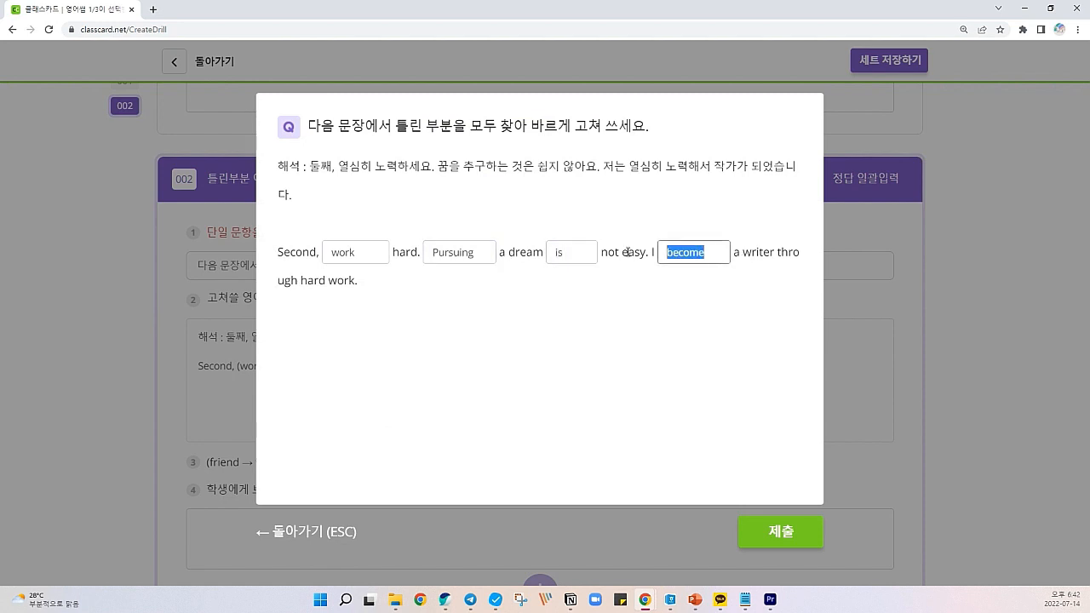
{"action": "key", "text": "BackSpace"}
{"action": "type", "text": "became"}
{"action": "left_click", "coordinate": [805, 532]}
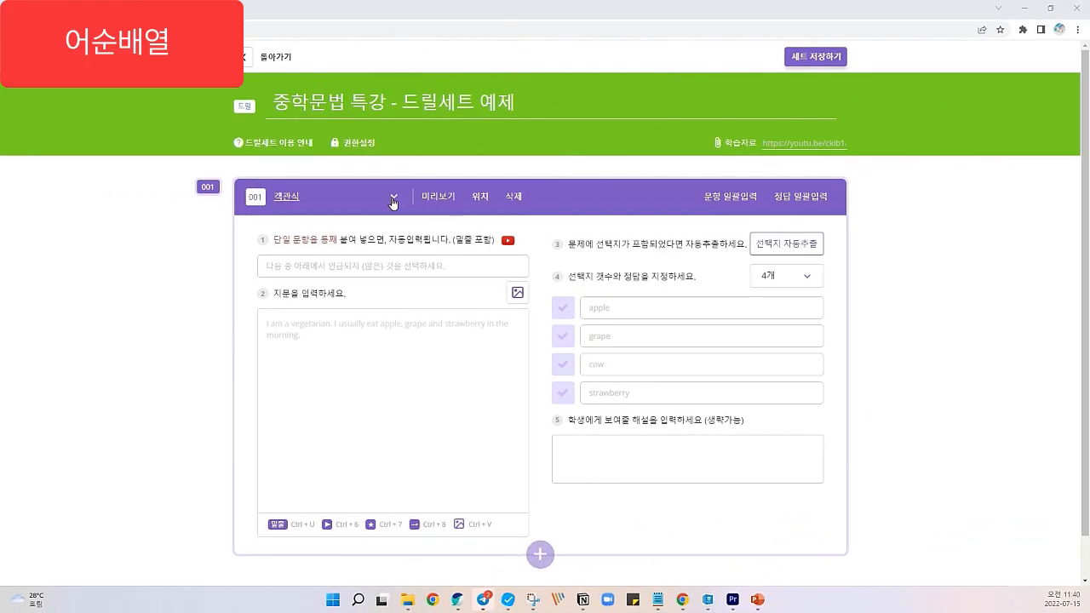
Set question 001's type to 어순배열 and fill it with question 8's instruction, translation and word lists from the Hangul document
{"action": "left_click", "coordinate": [394, 201]}
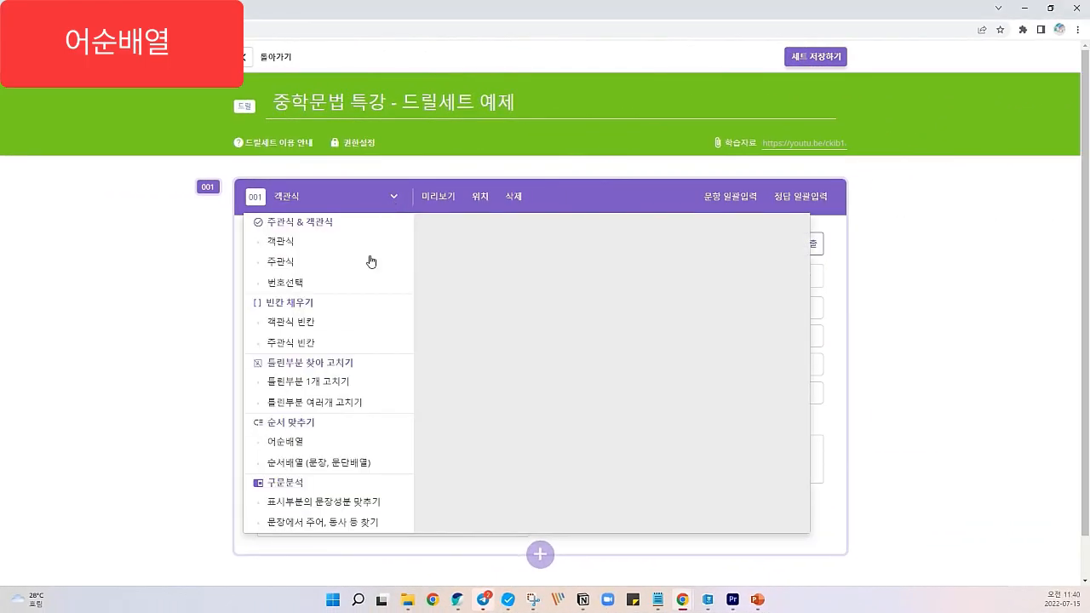
{"action": "left_click", "coordinate": [335, 444]}
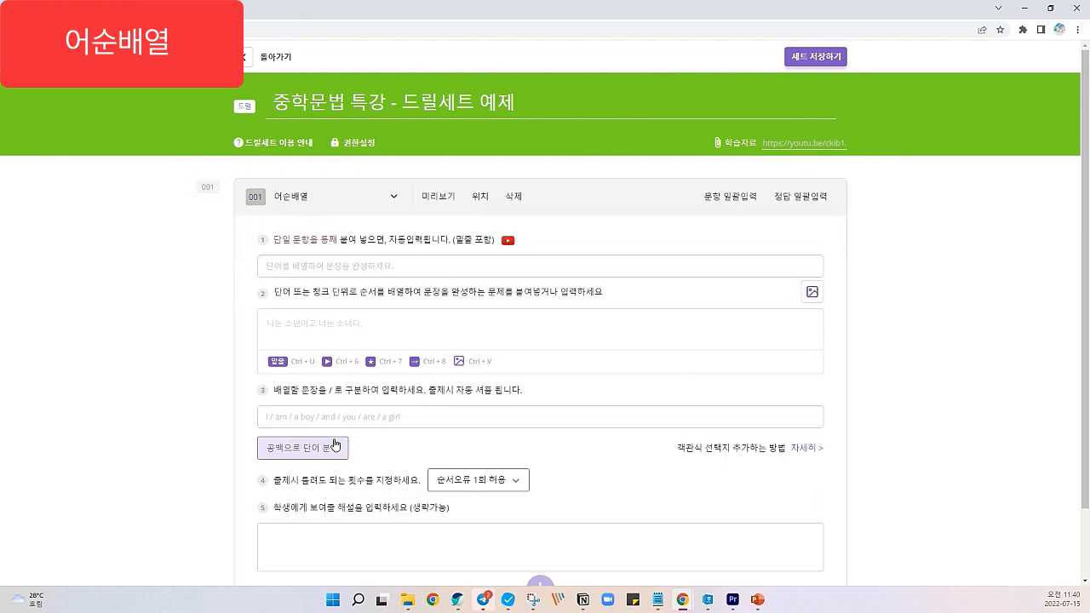
{"action": "left_click", "coordinate": [707, 599]}
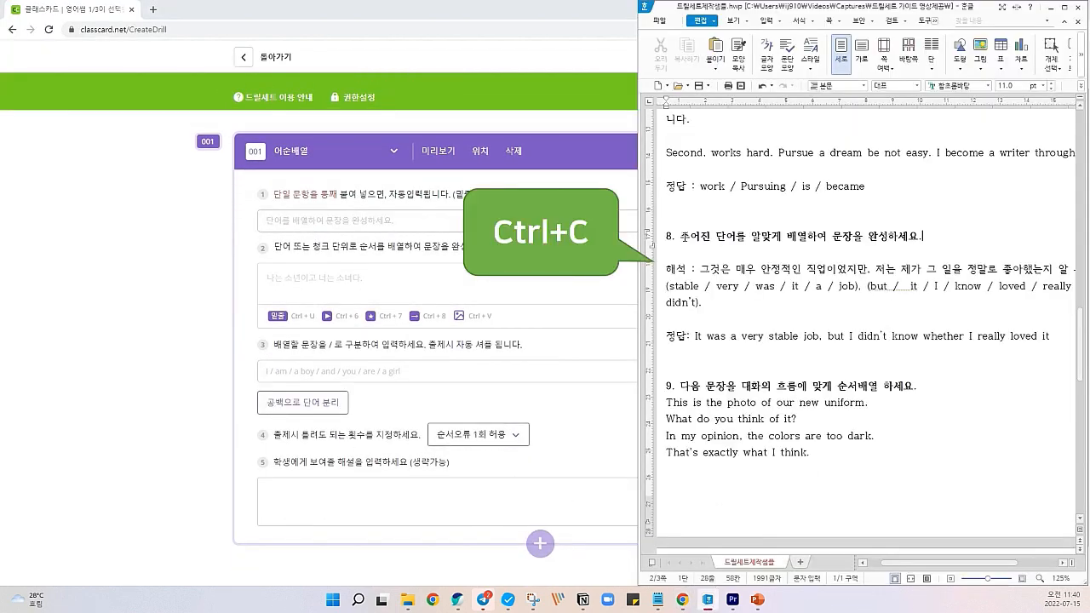
{"action": "left_click_drag", "start_coordinate": [681, 236], "coordinate": [709, 303]}
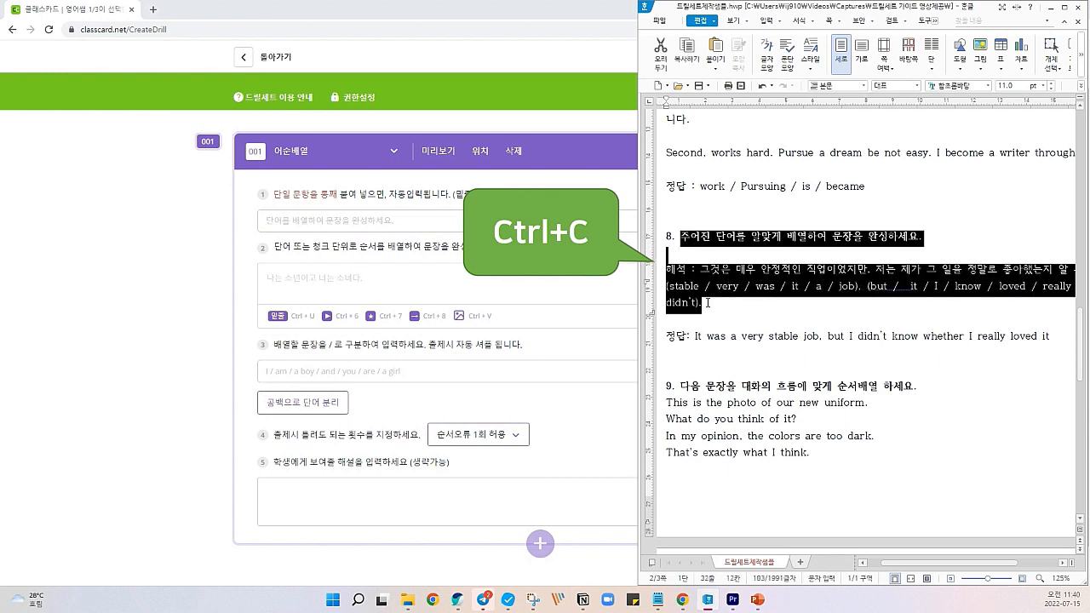
{"action": "left_click", "coordinate": [486, 280]}
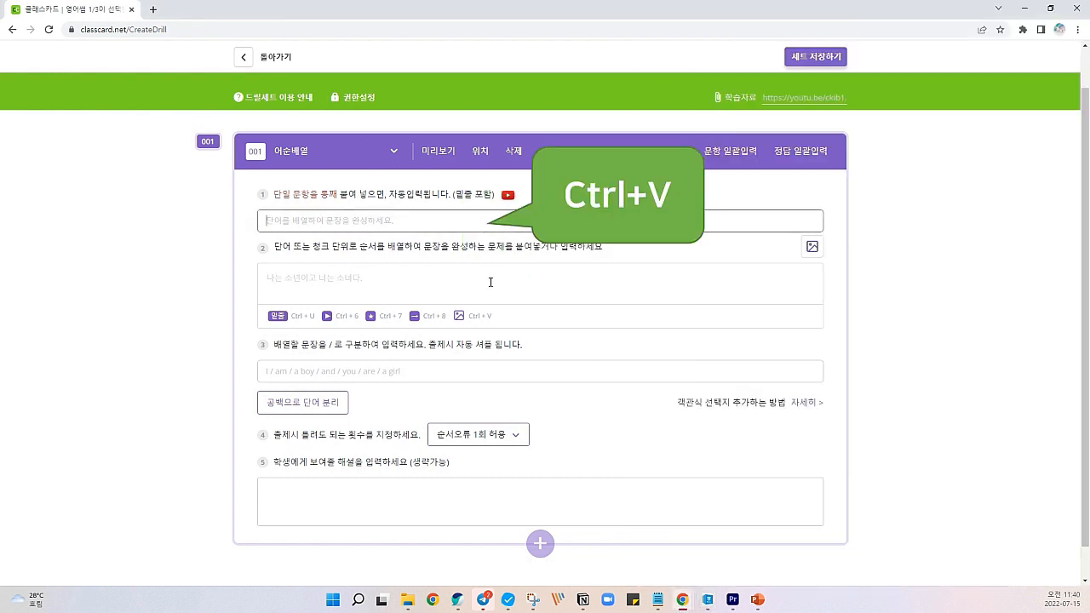
{"action": "type", "text": "주어진 단어를 알맞게 배열하여 문장을 완성하세요. 해석 : 그것은 매우 안정적인 직업이었지만, 저는 제가 그 일을 정말로 좋아했는지 알 수 없었어요. (stable / very / was / it / a / job). (but / it / I / know / loved / really / I / whether / didn't)."}
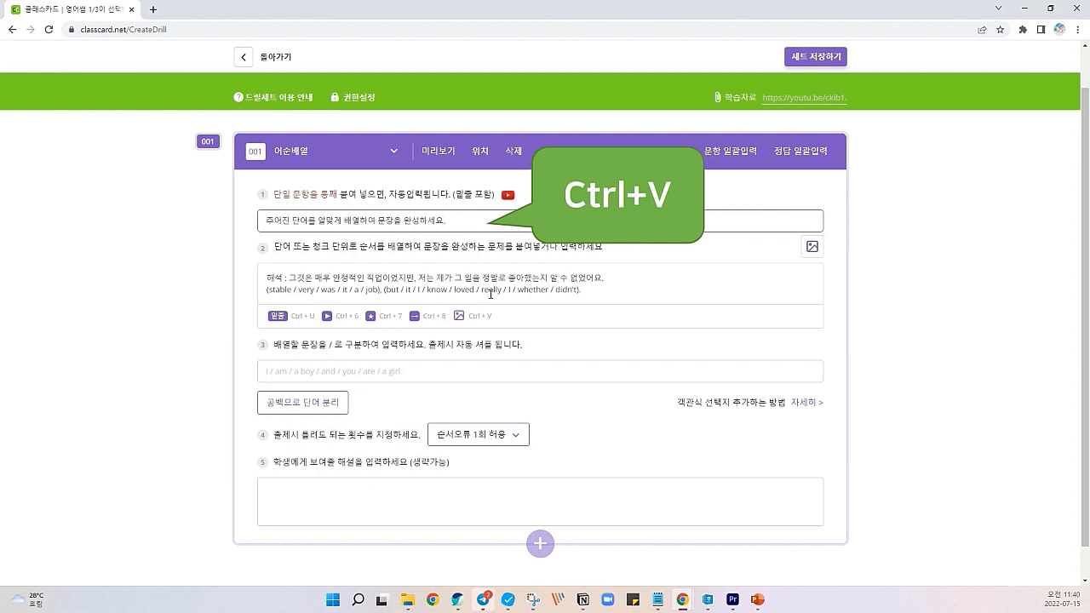
Copy question 8's answer sentence from the Hangul document into question 001 as the sentence to arrange
{"action": "left_click", "coordinate": [708, 600]}
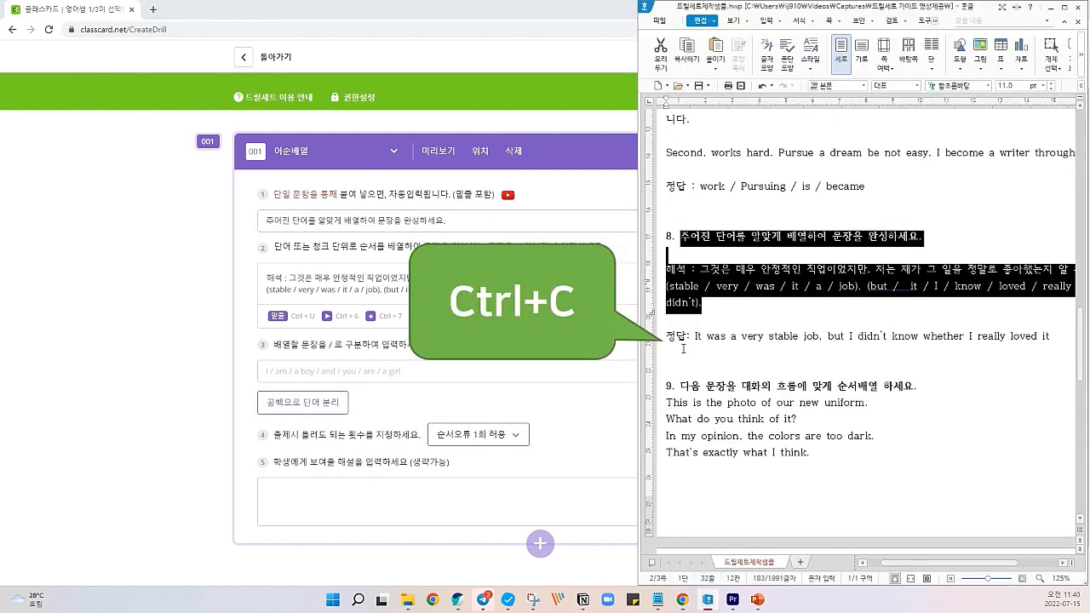
{"action": "left_click_drag", "start_coordinate": [696, 336], "coordinate": [1060, 339]}
{"action": "key", "text": "ctrl+c"}
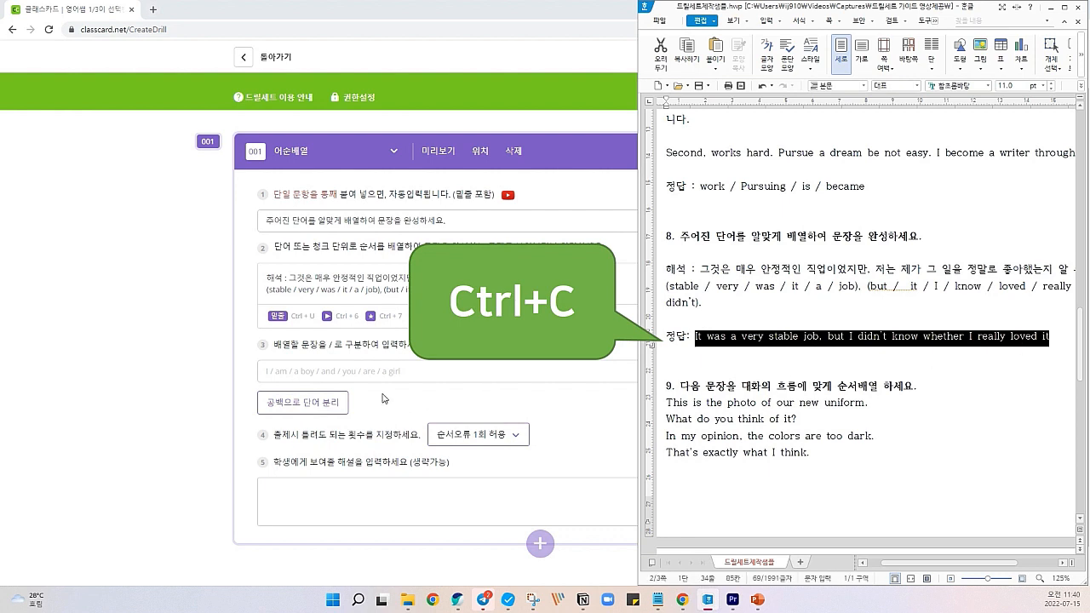
{"action": "left_click", "coordinate": [388, 372]}
{"action": "key", "text": "ctrl+v"}
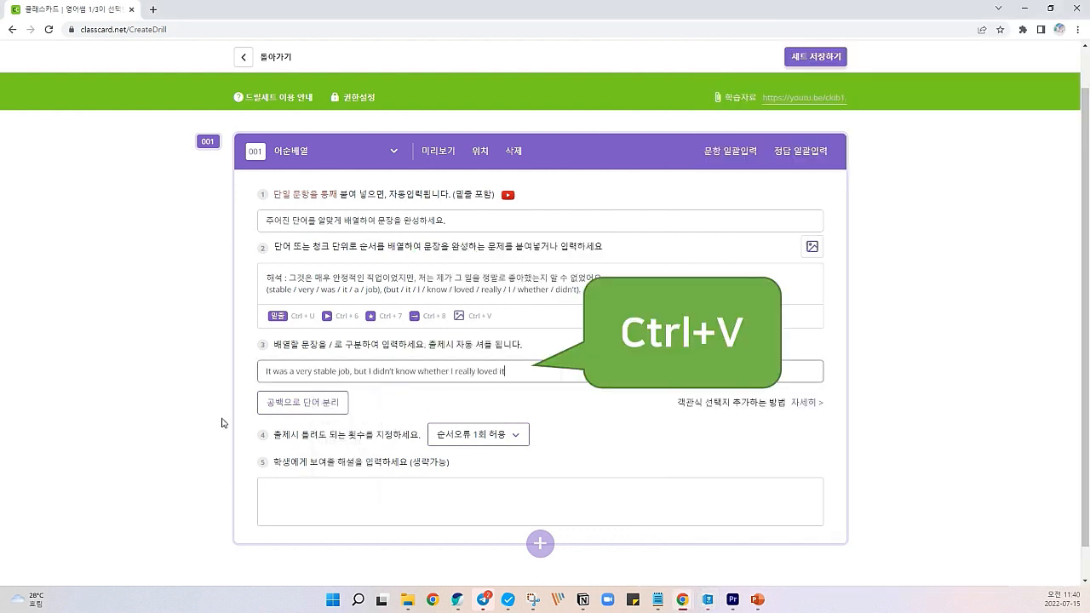
Divide the sentence with slashes into the chunks It was / a very stable job, / but I didn't know / whether I really loved it
{"action": "left_click", "coordinate": [289, 372]}
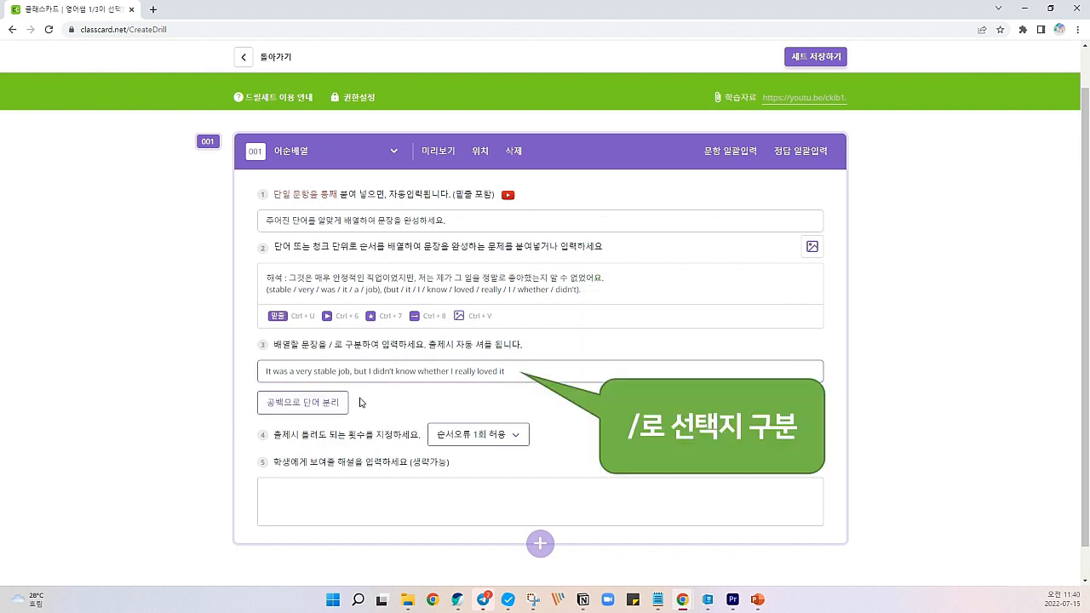
{"action": "type", "text": "/"}
{"action": "left_click", "coordinate": [359, 372]}
{"action": "type", "text": "/"}
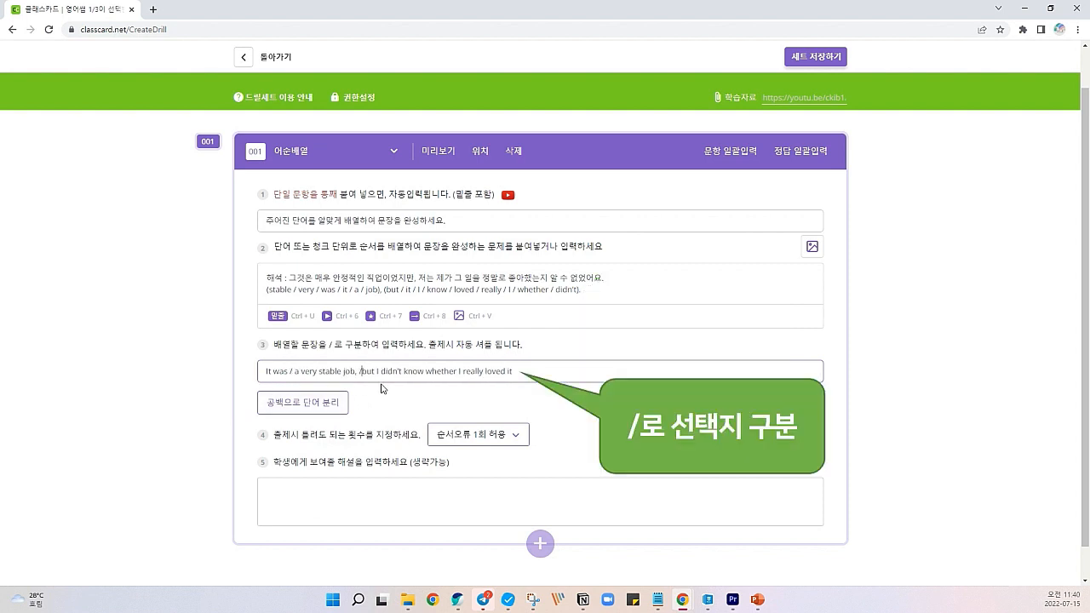
{"action": "left_click", "coordinate": [427, 372]}
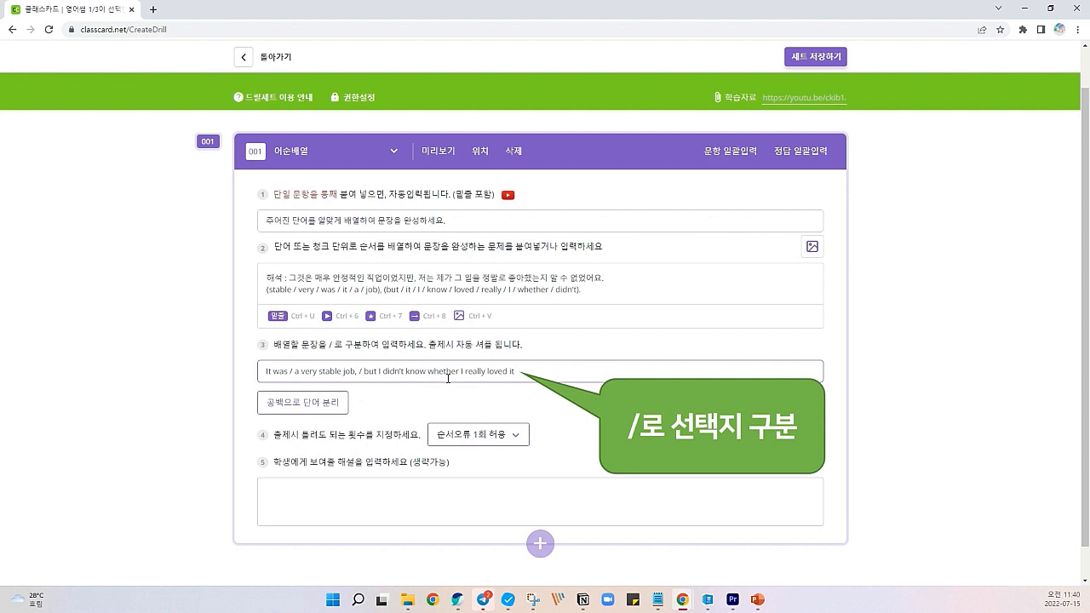
{"action": "type", "text": "/"}
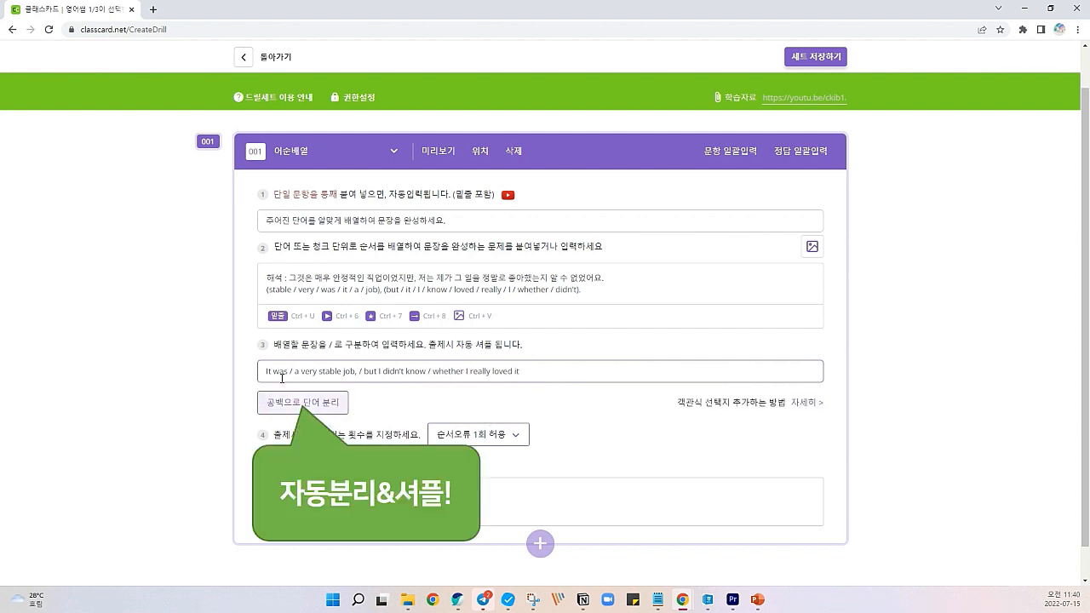
Split the sentence automatically into single words at the spaces, and preview question 001 by arranging It was a very stable job
{"action": "left_click", "coordinate": [305, 403]}
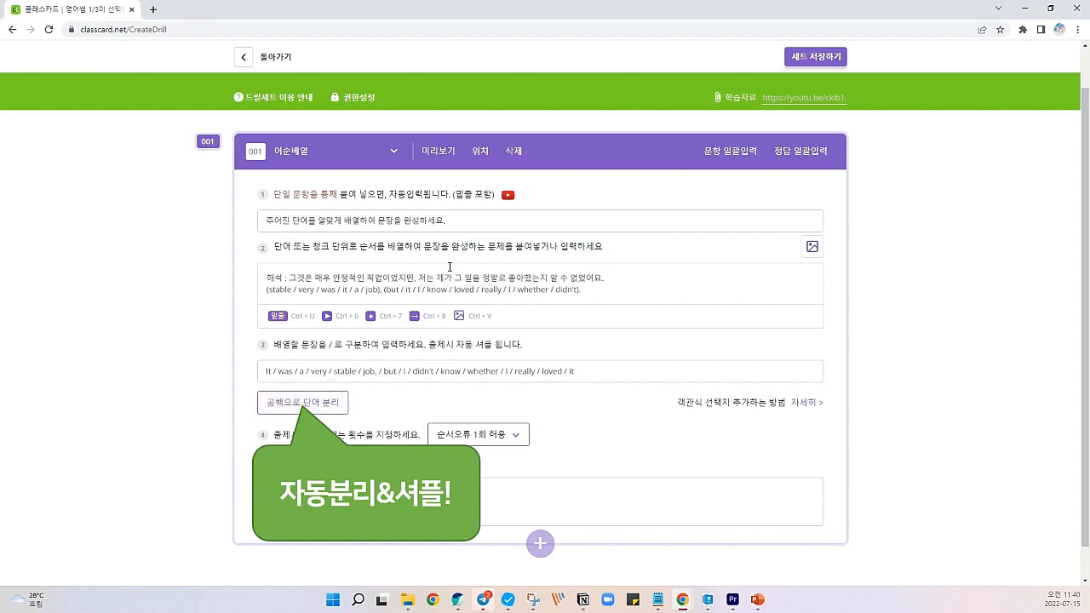
{"action": "left_click", "coordinate": [443, 153]}
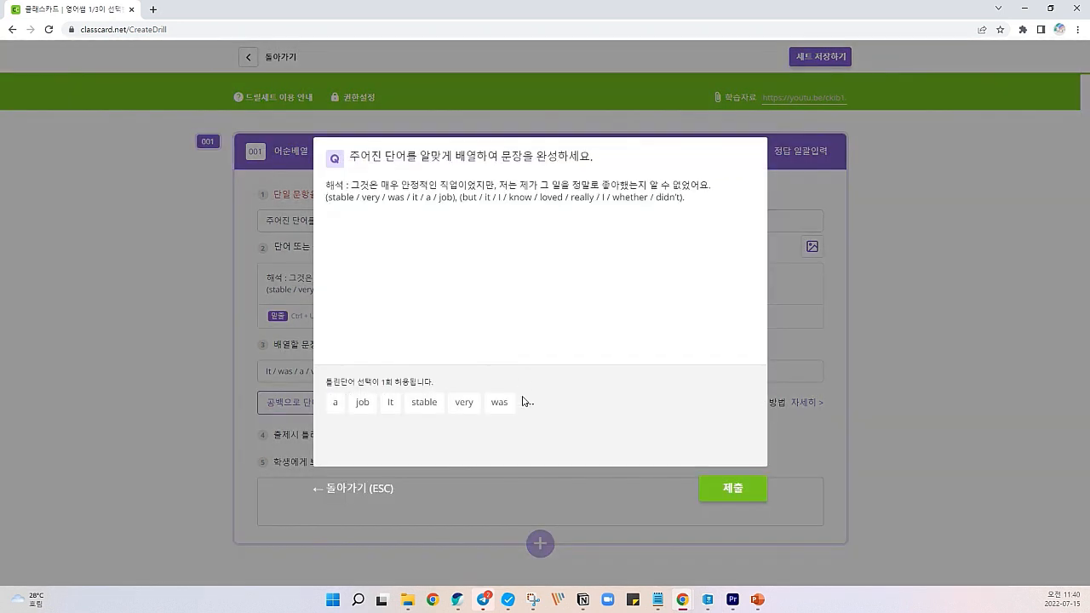
{"action": "left_click", "coordinate": [390, 404]}
{"action": "left_click", "coordinate": [499, 402]}
{"action": "left_click", "coordinate": [336, 403]}
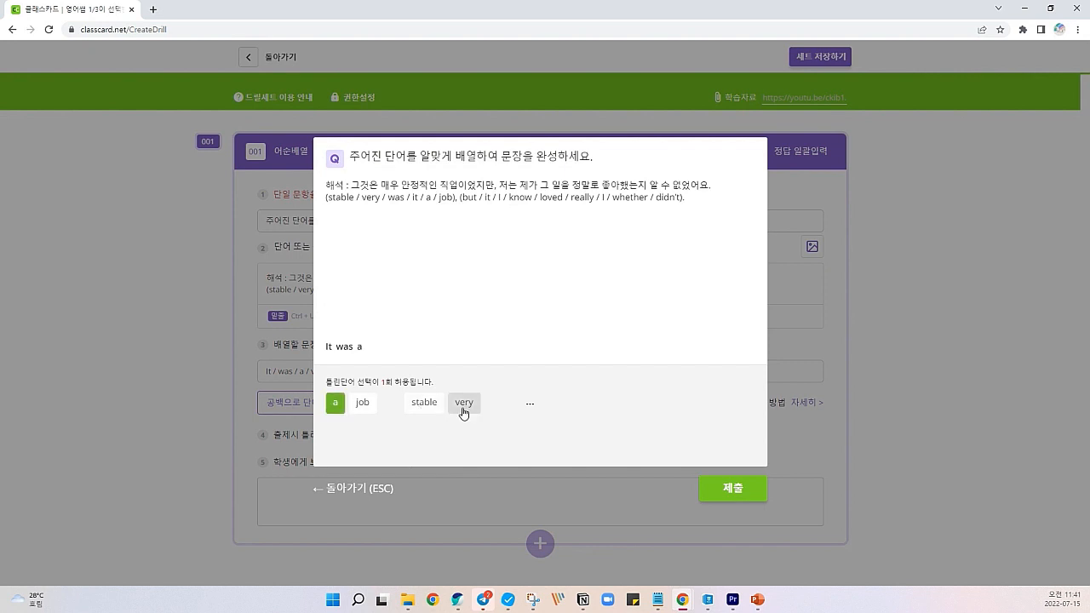
{"action": "left_click", "coordinate": [464, 404]}
{"action": "left_click", "coordinate": [424, 403]}
{"action": "left_click", "coordinate": [361, 405]}
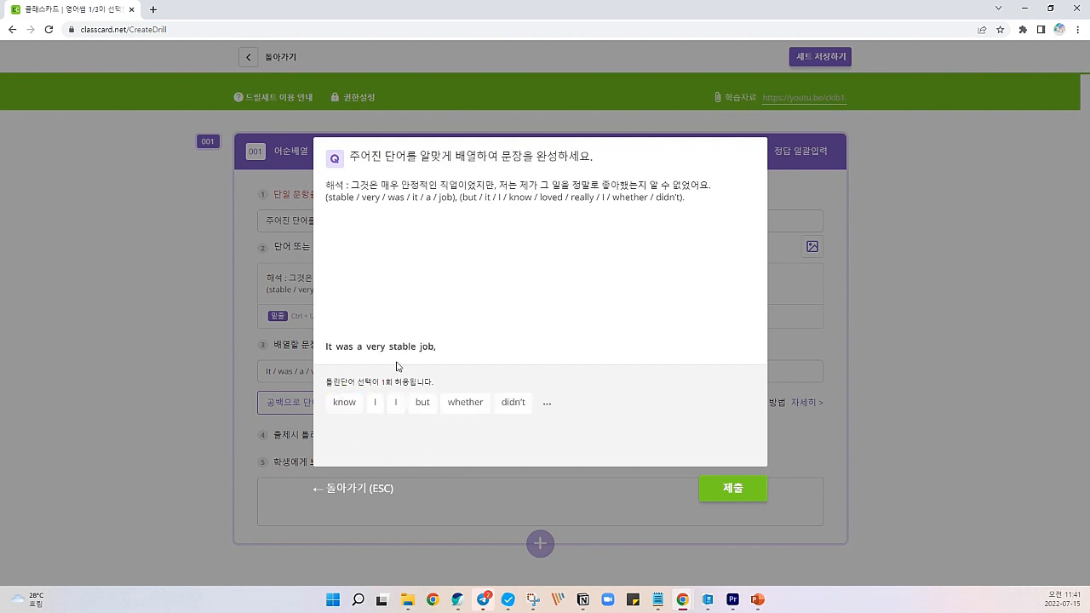
{"action": "left_click", "coordinate": [371, 496]}
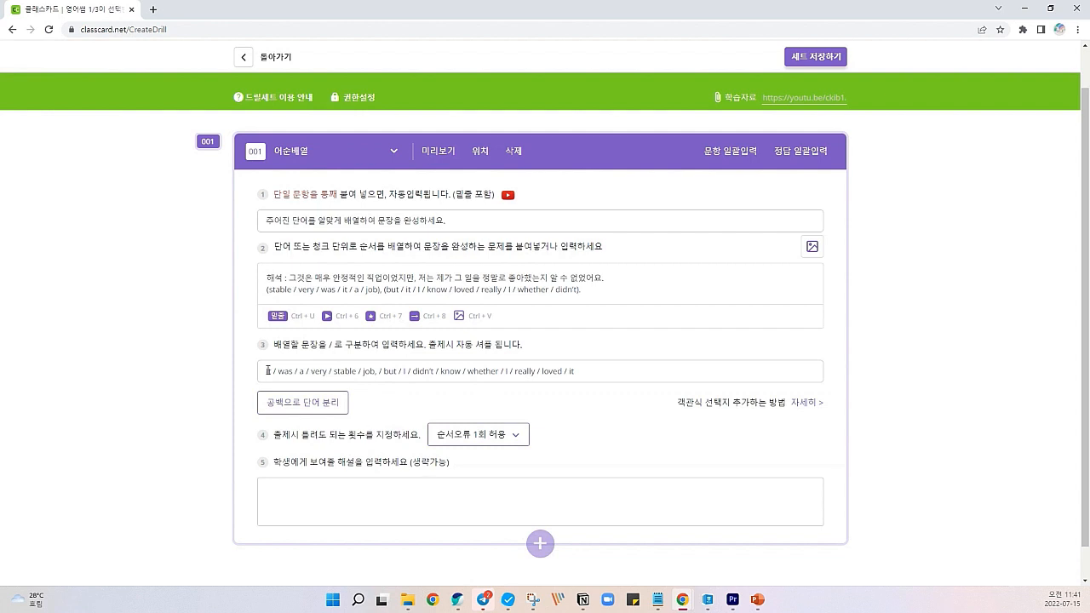
Group the first words of the sentence in parentheses as (It / was) and (a / very / stable / job,)
{"action": "left_click", "coordinate": [267, 370]}
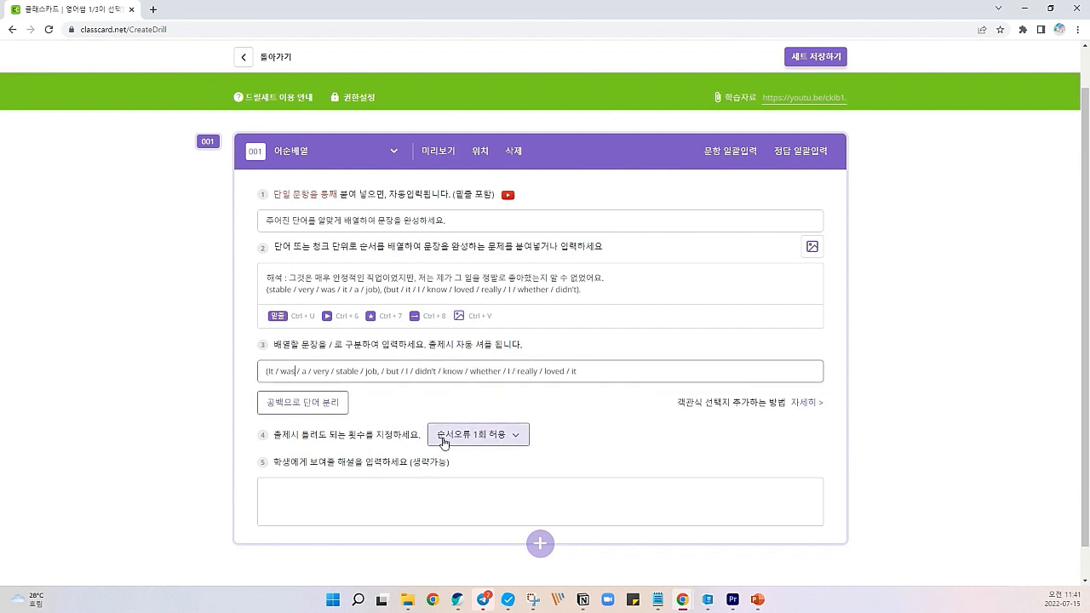
{"action": "type", "text": ")"}
{"action": "type", "text": "("}
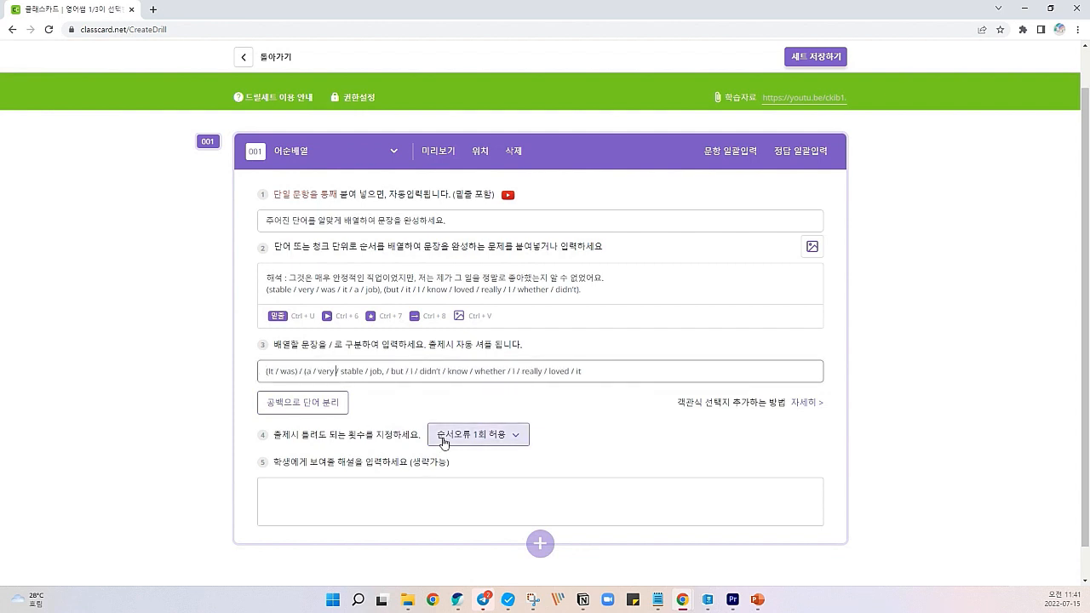
{"action": "left_click", "coordinate": [388, 372]}
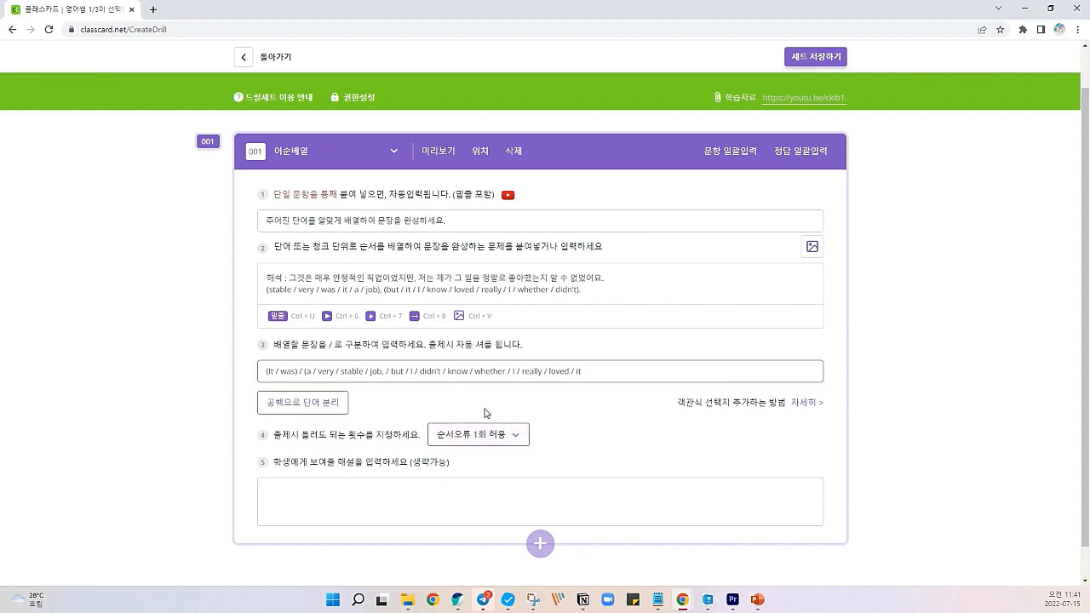
{"action": "type", "text": ")"}
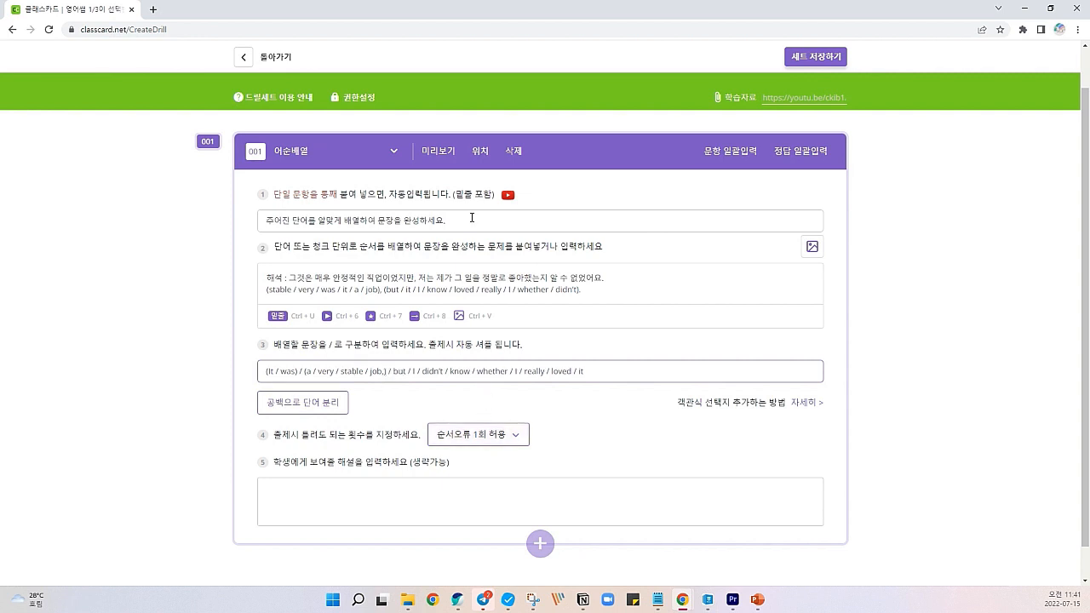
Preview question 001 with the grouped words and arrange It was in the first group
{"action": "left_click", "coordinate": [438, 151]}
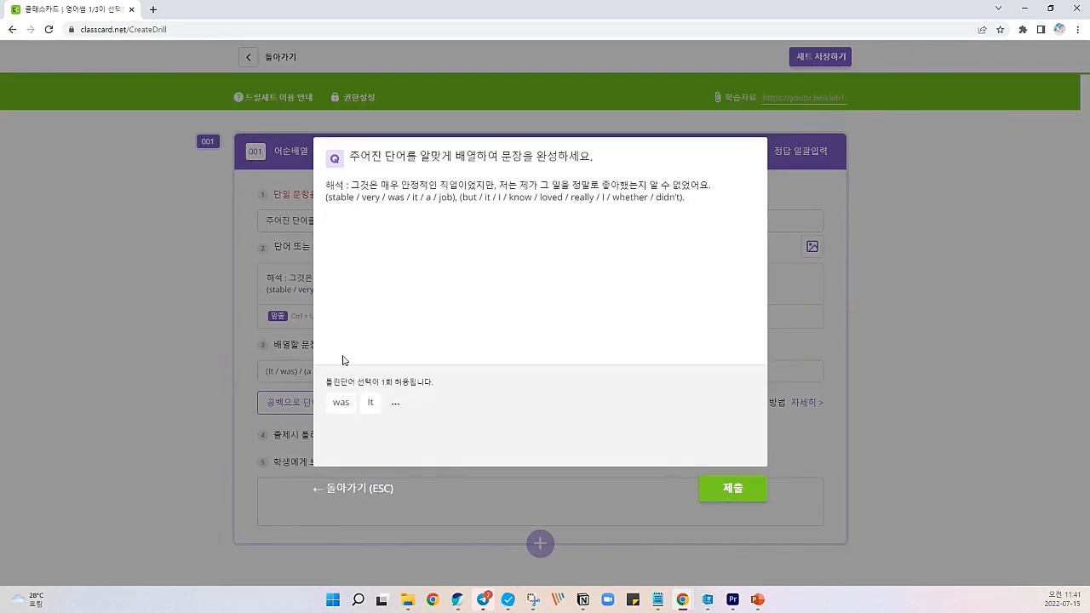
{"action": "left_click", "coordinate": [369, 403]}
{"action": "left_click", "coordinate": [353, 406]}
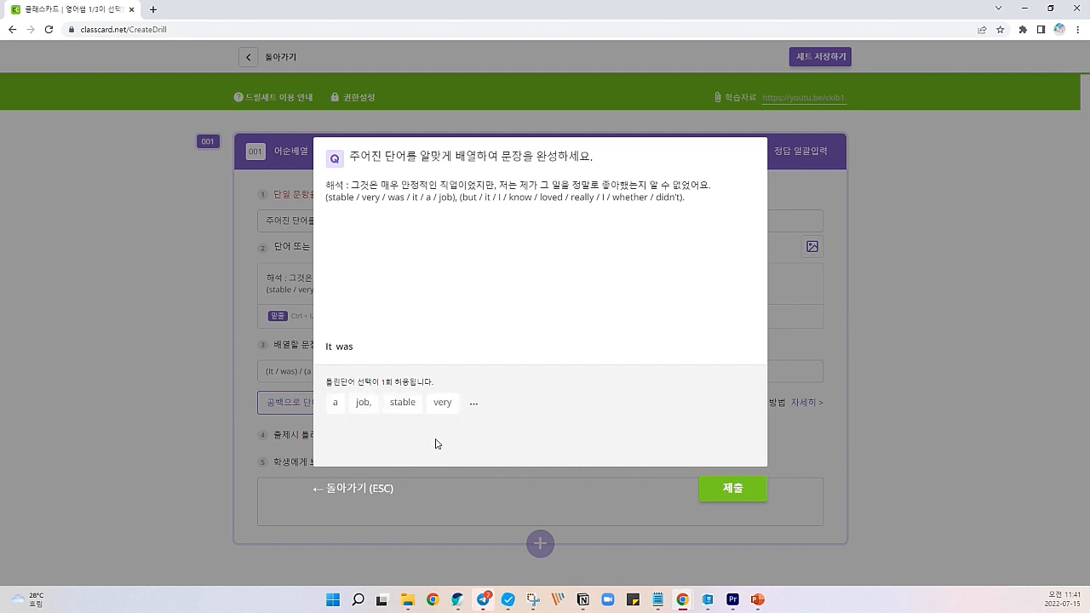
{"action": "left_click", "coordinate": [382, 488]}
Allow two ordering errors for question 001 by choosing 순서오류 2회 허용
{"action": "left_click_drag", "start_coordinate": [274, 432], "coordinate": [419, 436]}
{"action": "left_click", "coordinate": [504, 435]}
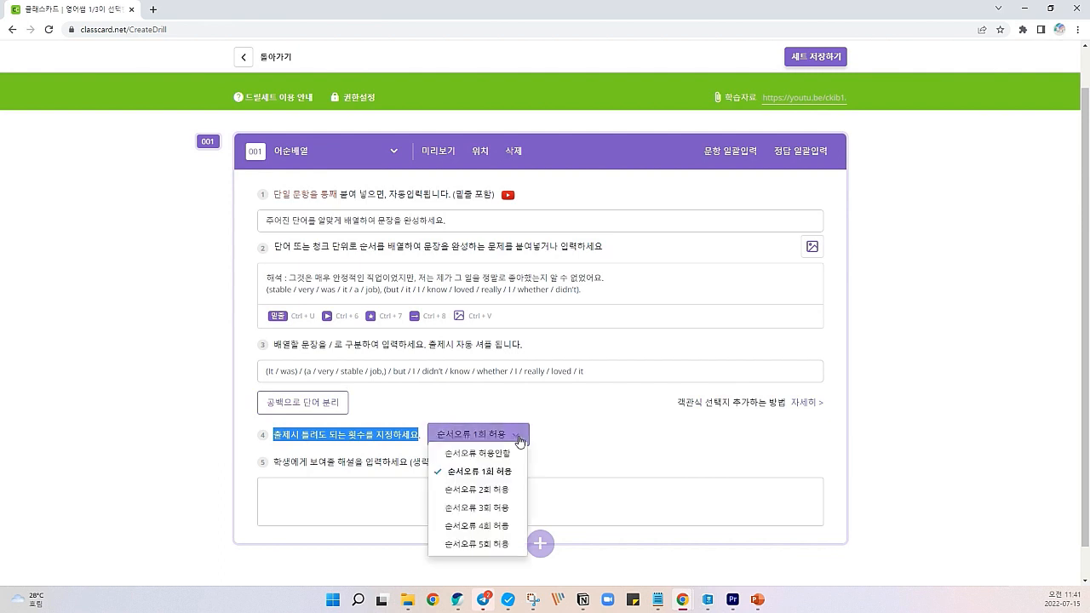
{"action": "left_click", "coordinate": [516, 490]}
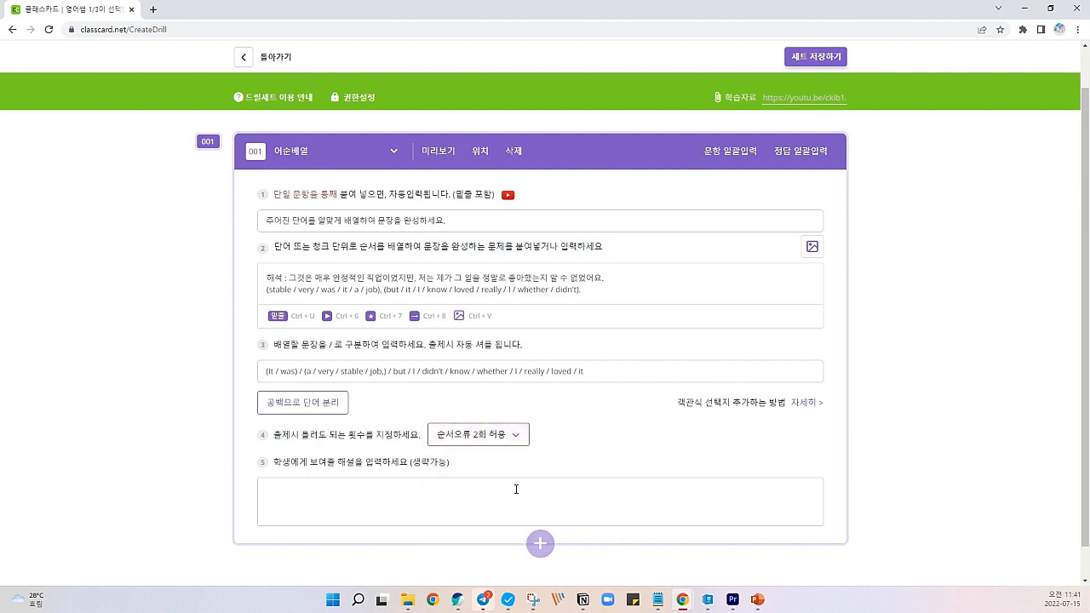
Preview question 001, pick the wrong first word was twice, and arrange It was correctly
{"action": "left_click", "coordinate": [437, 152]}
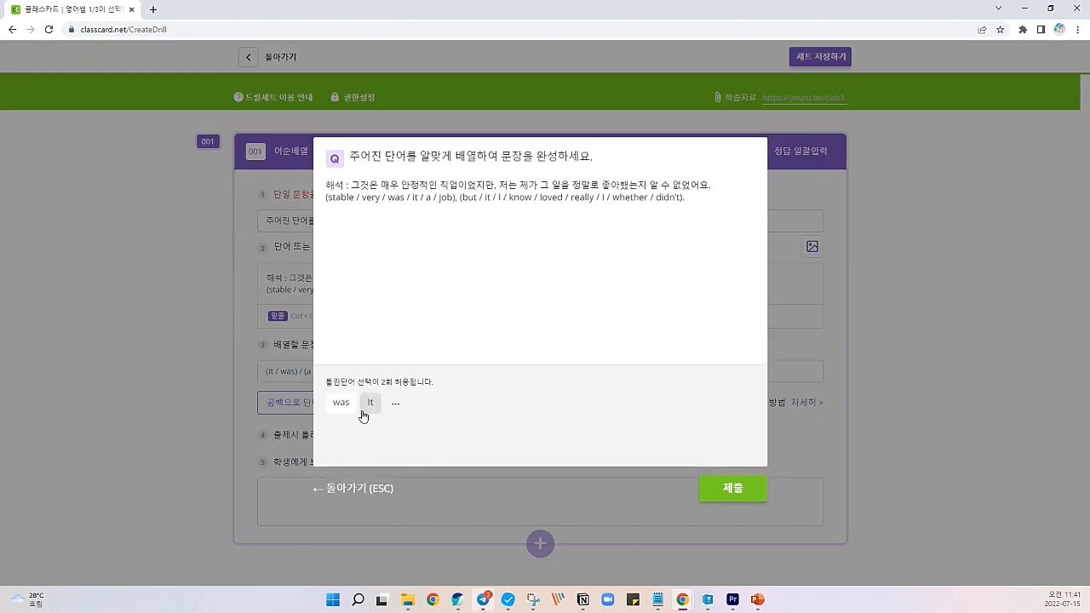
{"action": "left_click_drag", "start_coordinate": [326, 380], "coordinate": [435, 381]}
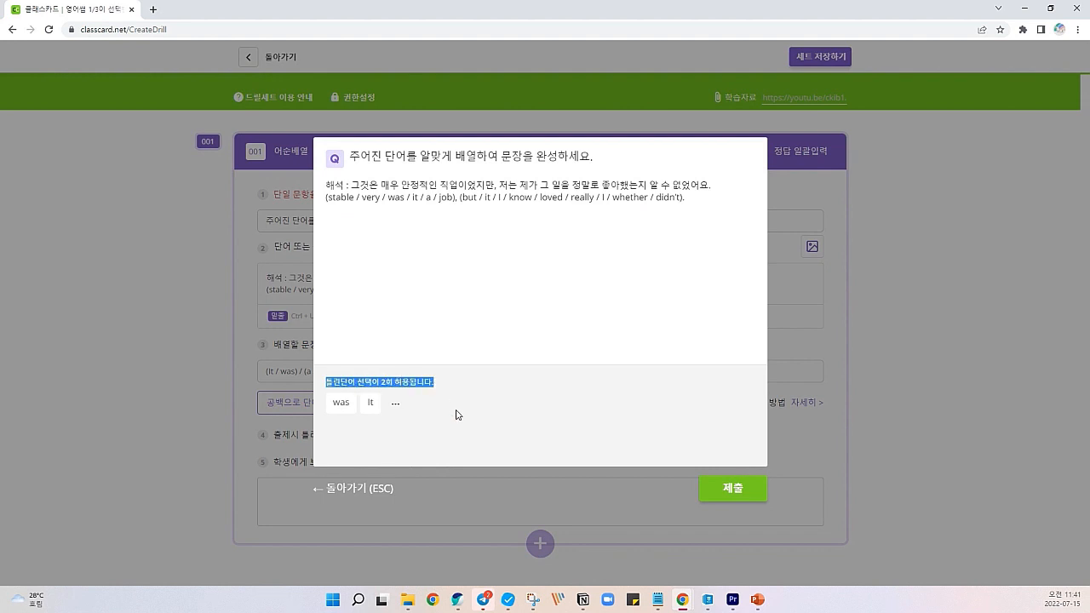
{"action": "left_click", "coordinate": [344, 408]}
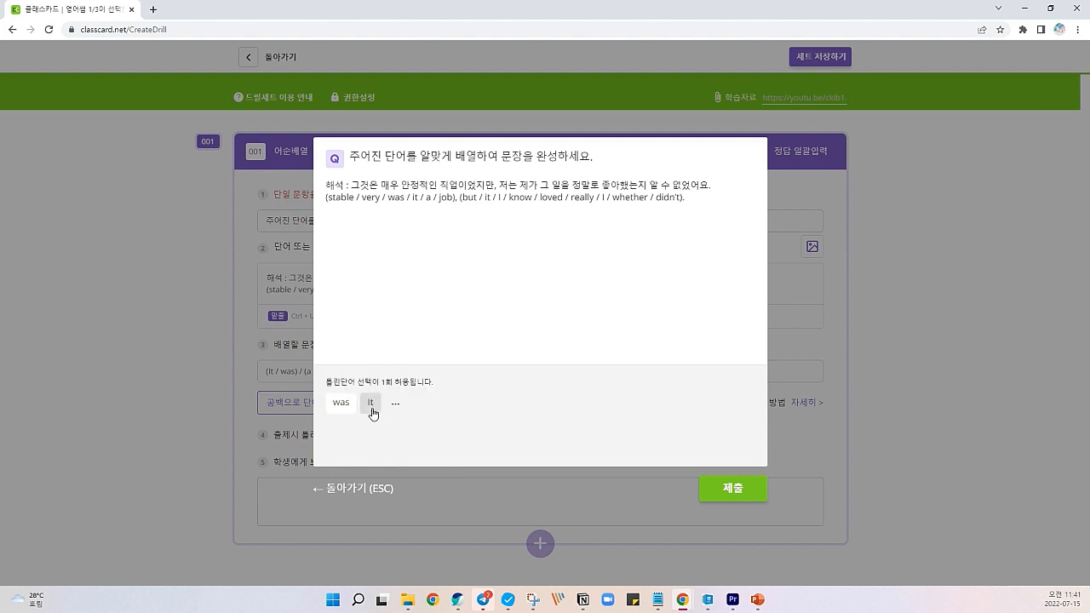
{"action": "left_click", "coordinate": [345, 407]}
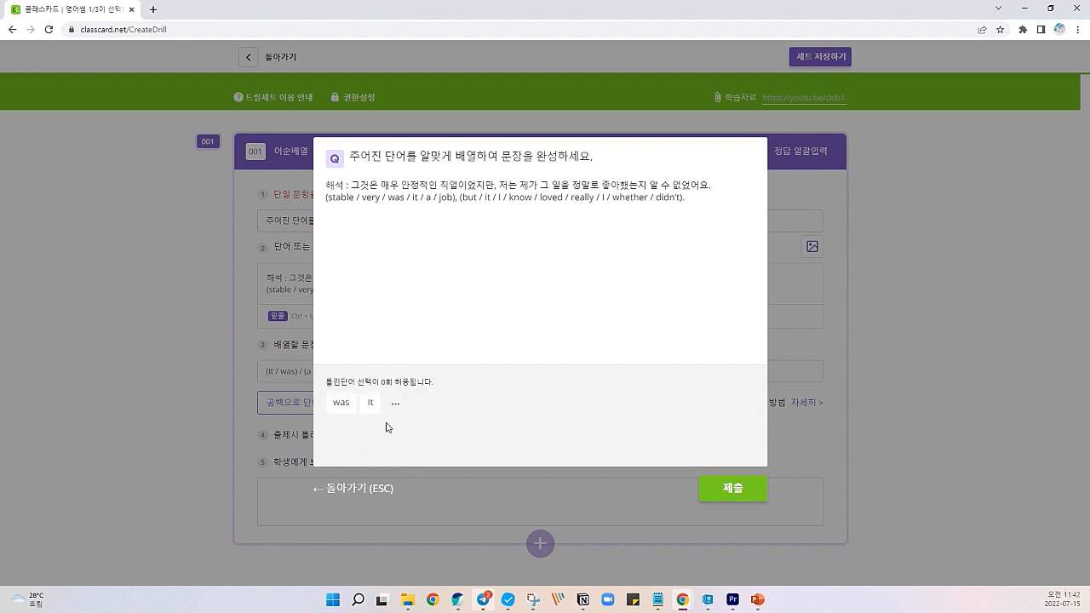
{"action": "left_click", "coordinate": [372, 405]}
{"action": "left_click", "coordinate": [344, 407]}
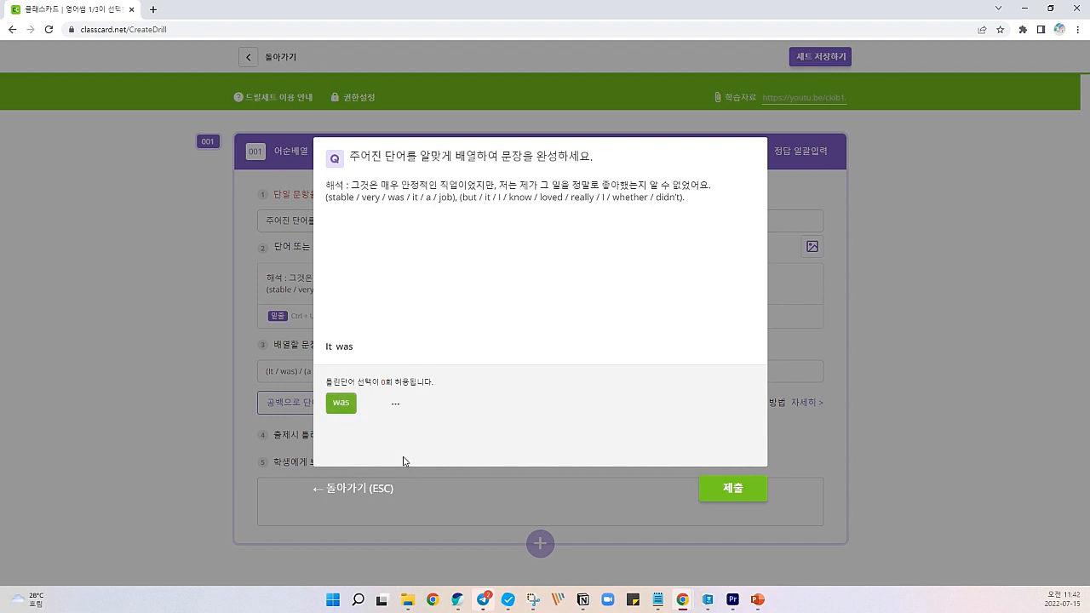
{"action": "left_click", "coordinate": [369, 492]}
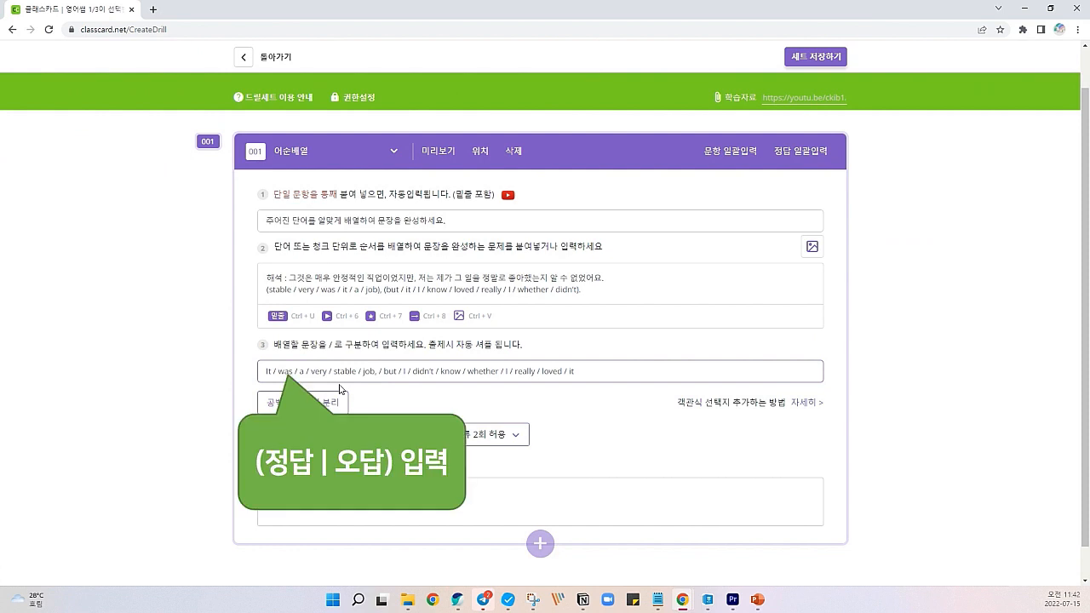
Add were as a wrong choice beside was in the sentence to arrange, written as (was|were)
{"action": "type", "text": "("}
{"action": "type", "text": ")"}
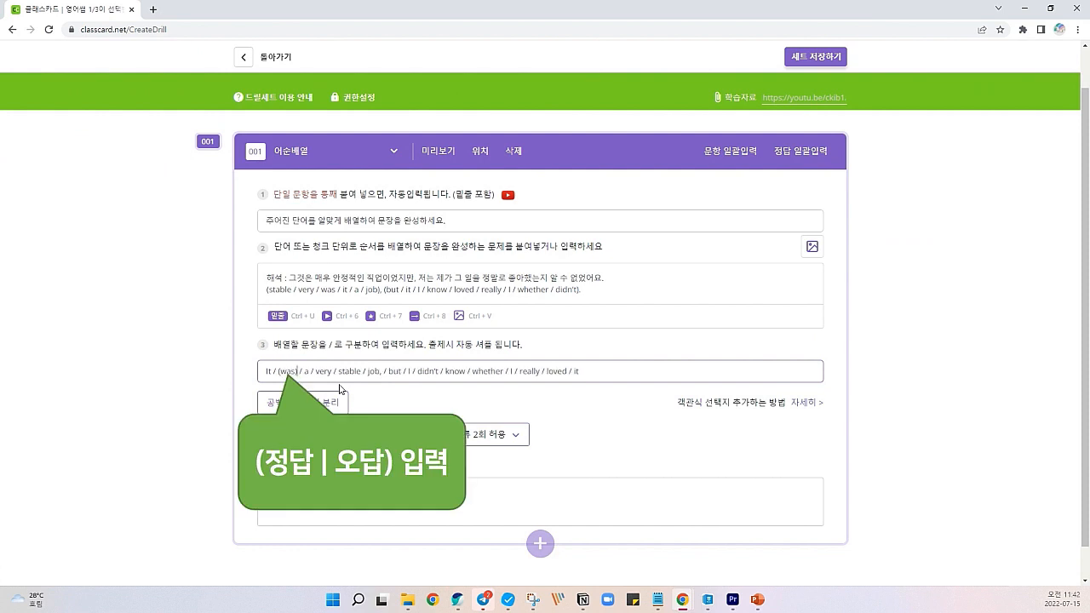
{"action": "type", "text": " |"}
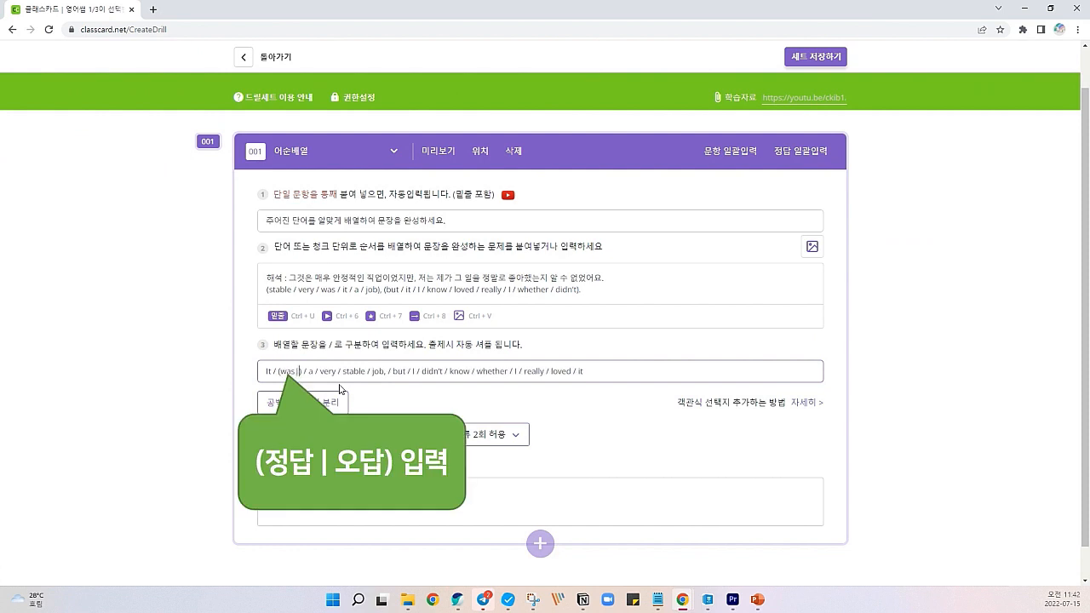
{"action": "type", "text": " were"}
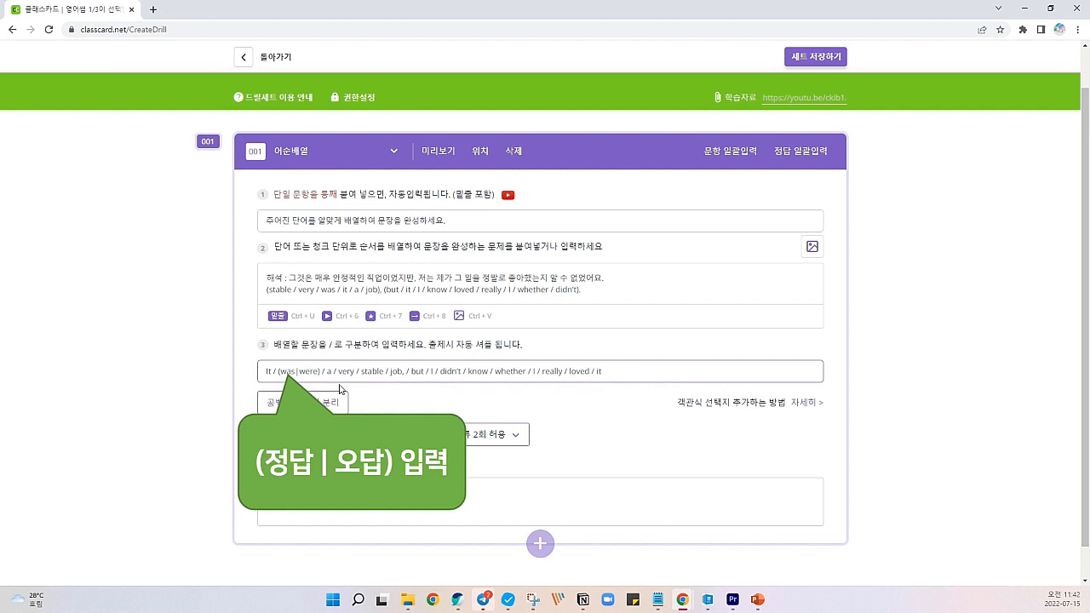
Preview question 001, place It, and open the answer choices on was
{"action": "left_click", "coordinate": [438, 151]}
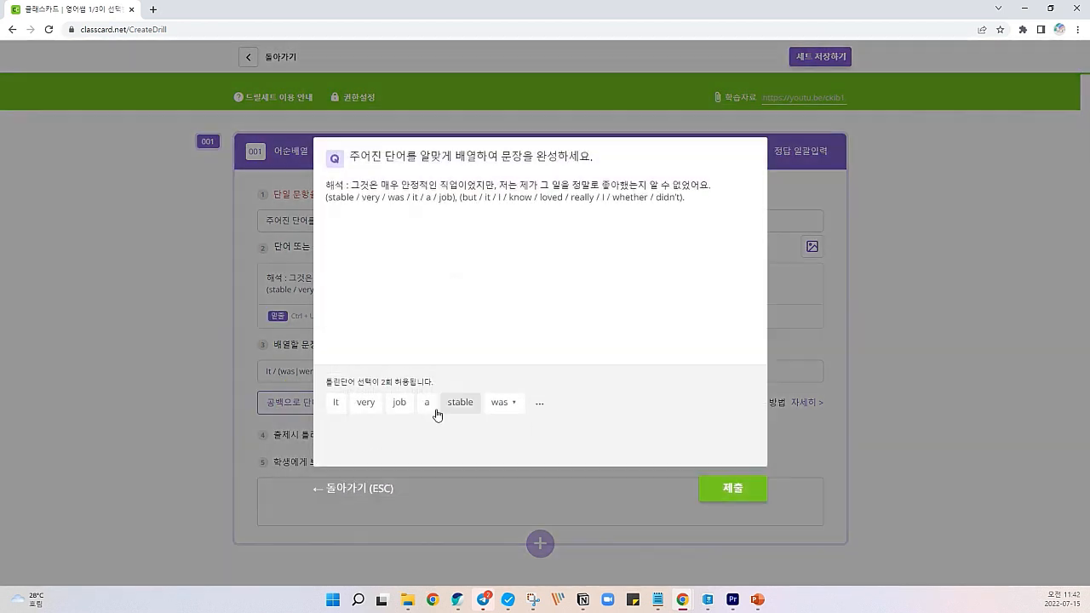
{"action": "left_click", "coordinate": [335, 402]}
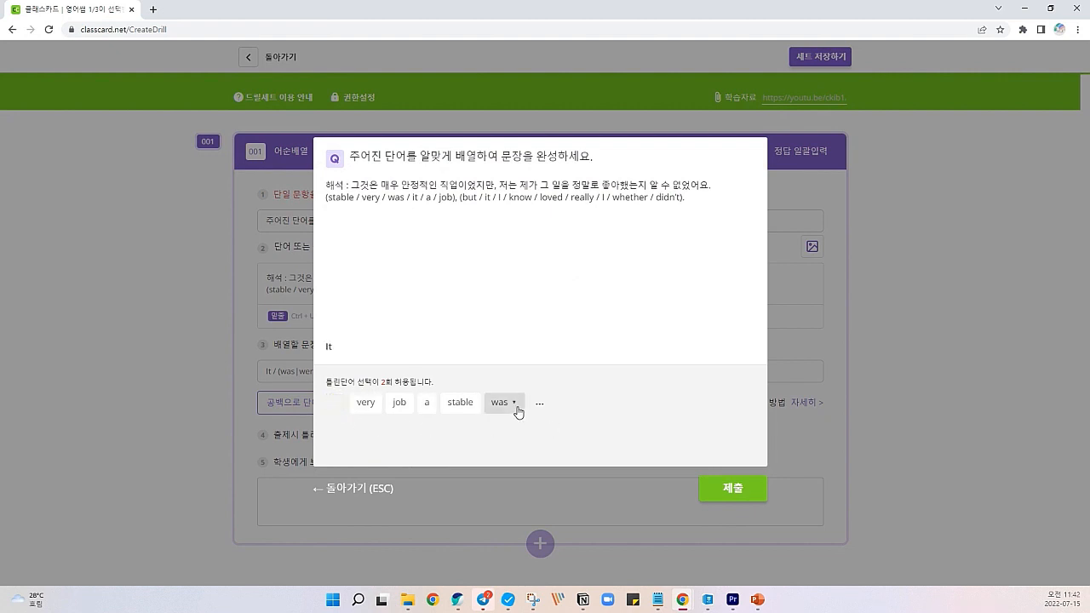
{"action": "left_click", "coordinate": [515, 408]}
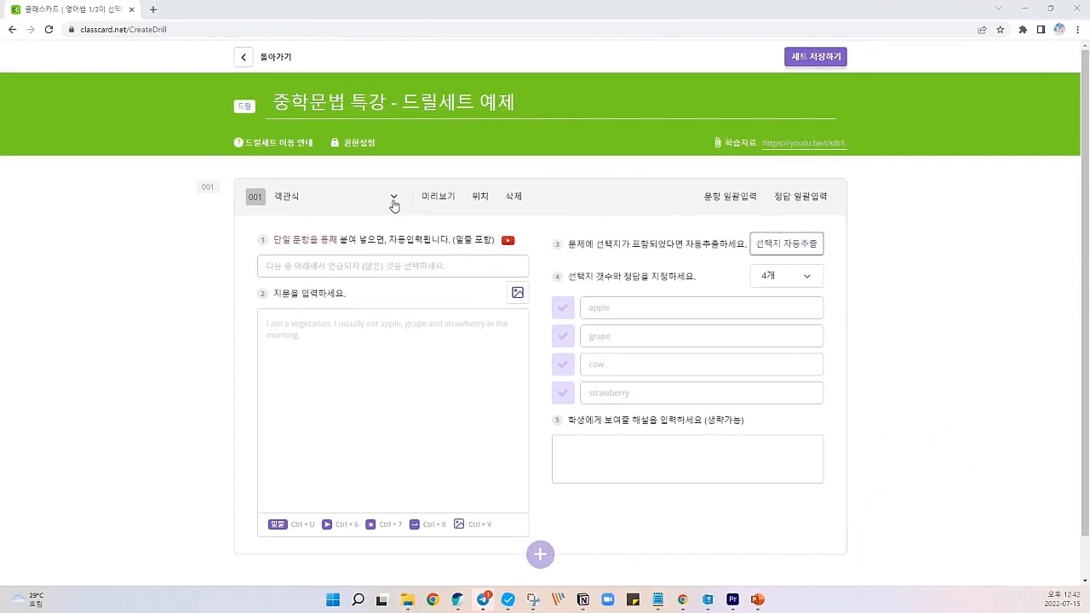
Set question 001's type to 순서배열 (문장, 문단배열) and fill it with question 9's instruction and sentences from the Hangul document
{"action": "left_click", "coordinate": [392, 206]}
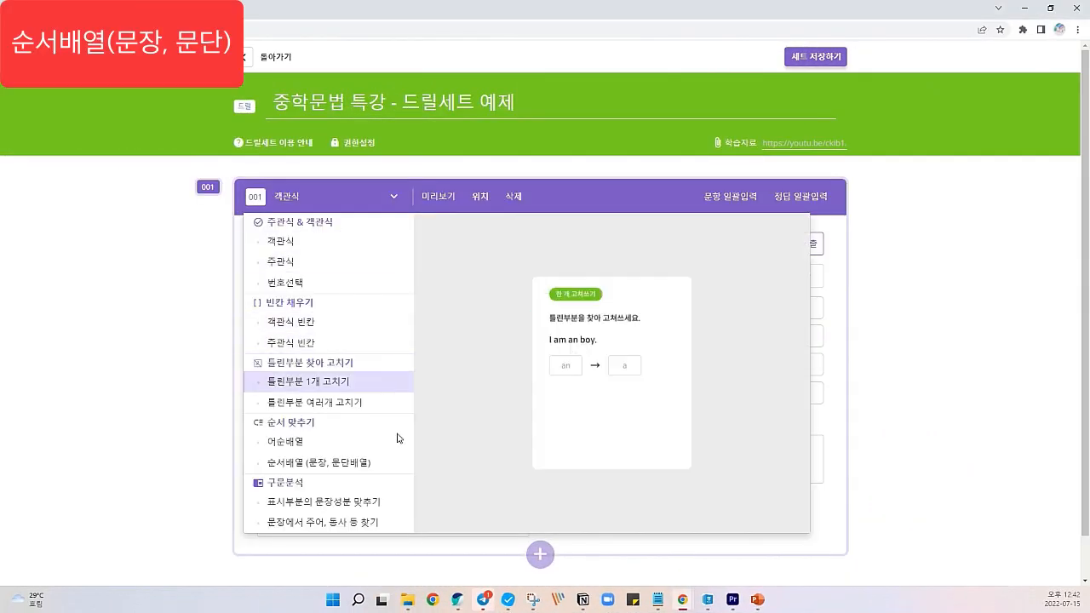
{"action": "left_click", "coordinate": [380, 464]}
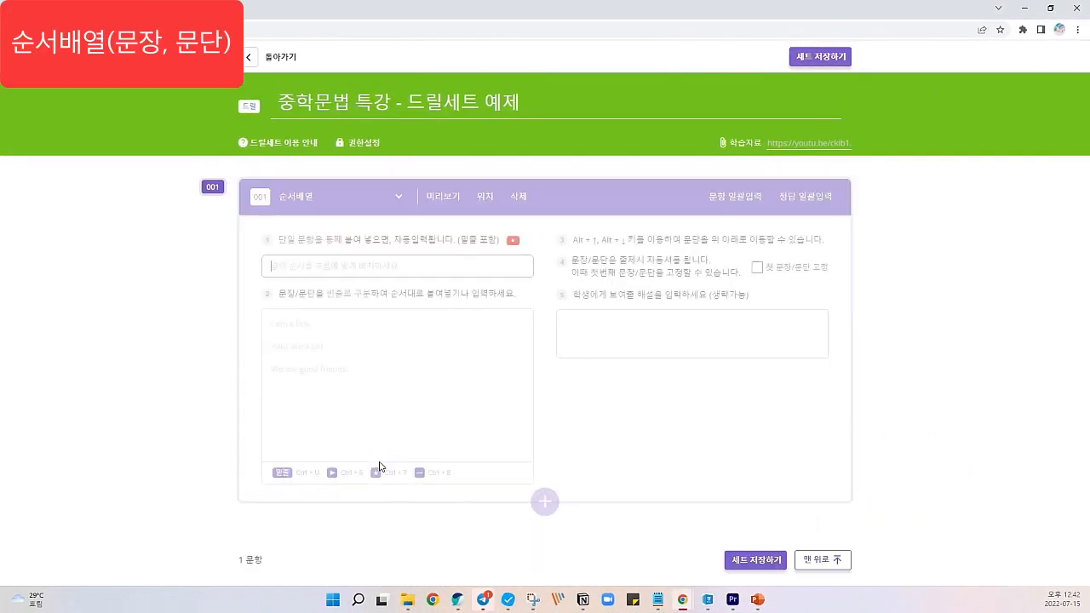
{"action": "left_click", "coordinate": [706, 601]}
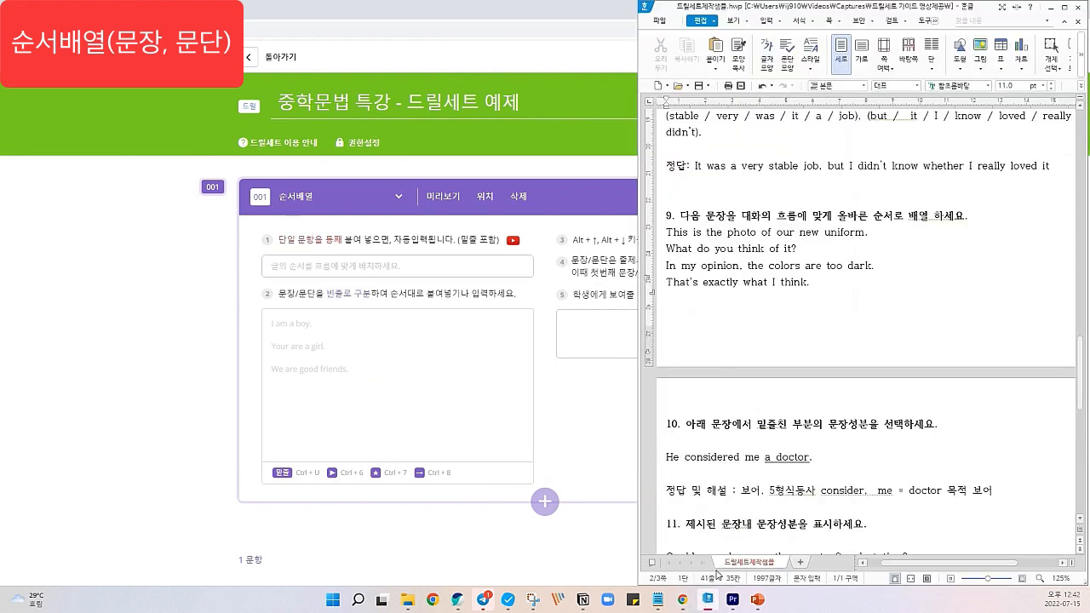
{"action": "left_click_drag", "start_coordinate": [683, 217], "coordinate": [857, 277]}
{"action": "key", "text": "ctrl+c"}
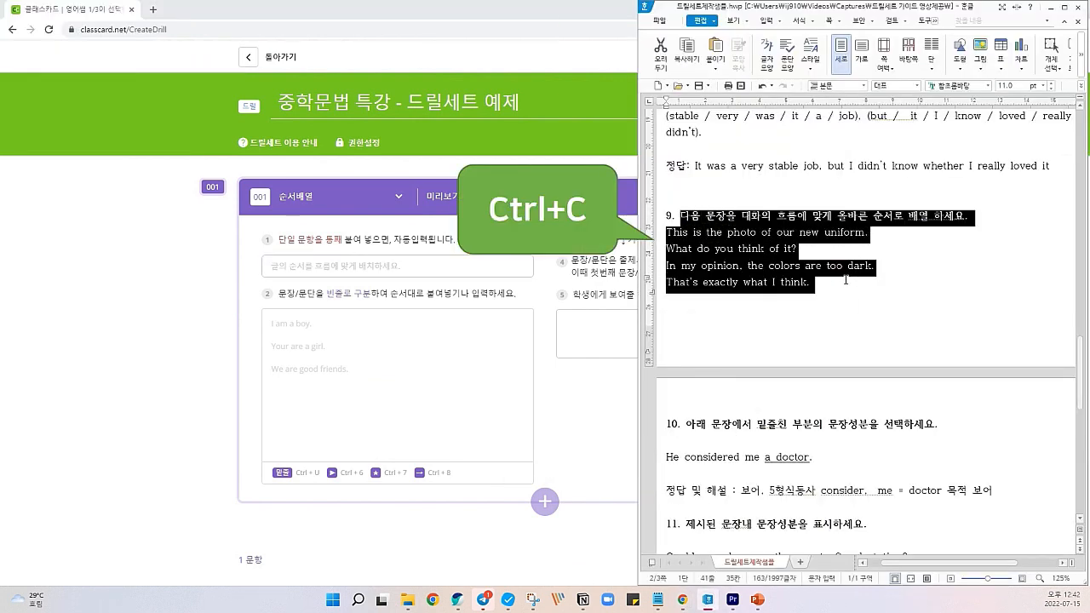
{"action": "left_click", "coordinate": [387, 255]}
{"action": "key", "text": "ctrl+v"}
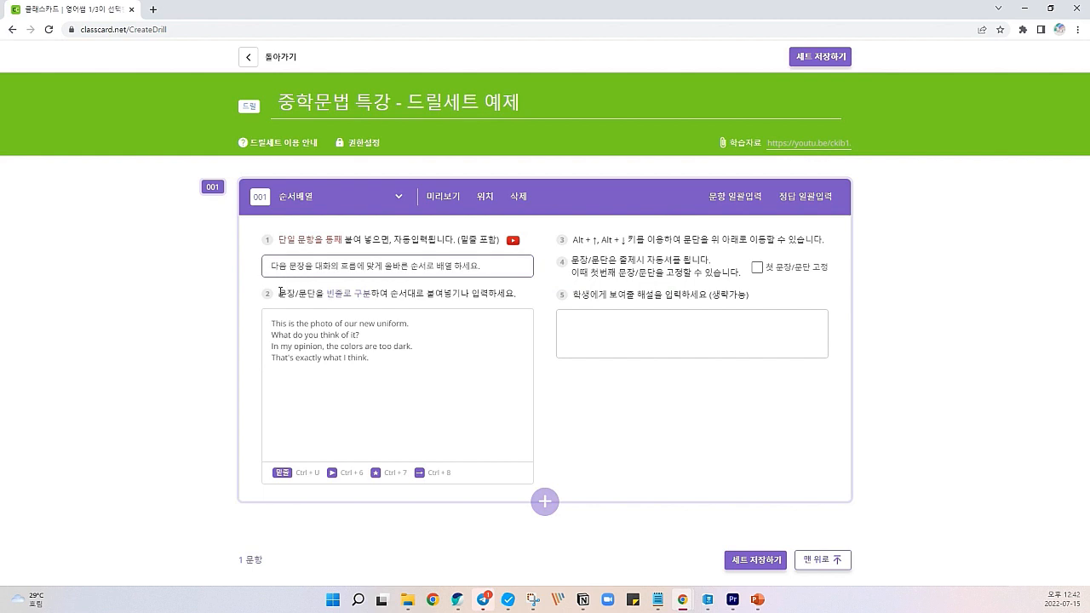
Number the four dialogue sentences 1. to 4. in the passage of question 001
{"action": "left_click_drag", "start_coordinate": [280, 291], "coordinate": [518, 300]}
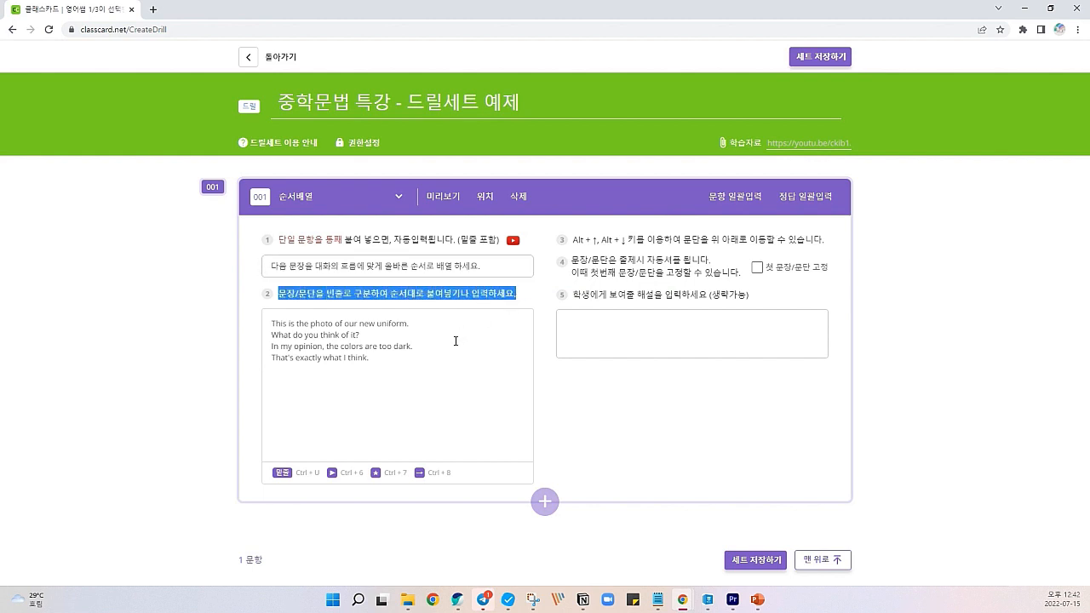
{"action": "left_click", "coordinate": [437, 317]}
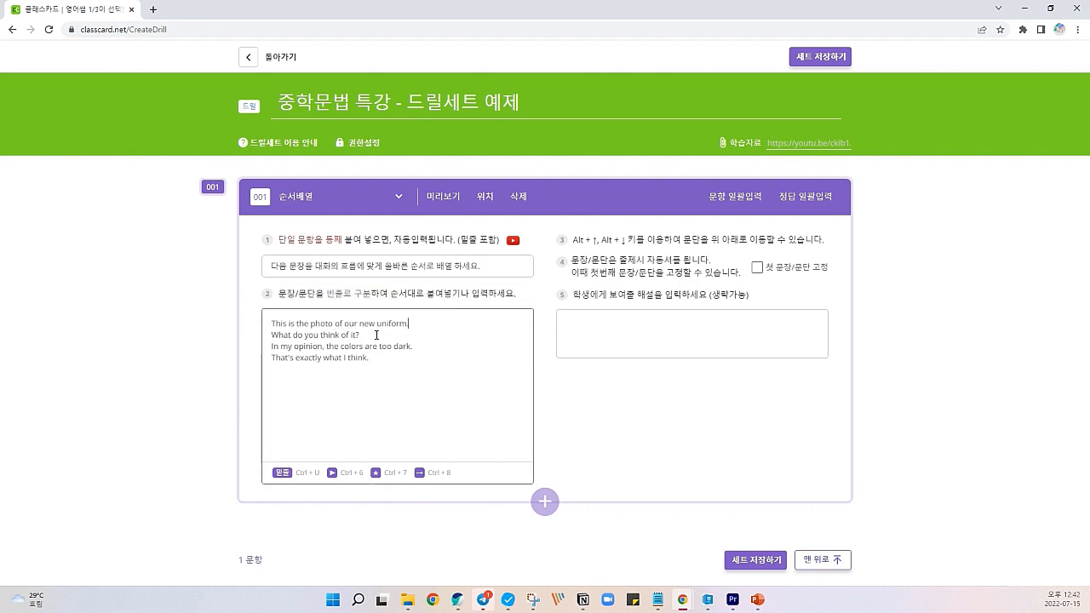
{"action": "key", "text": "Home"}
{"action": "type", "text": "1. "}
{"action": "type", "text": "2."}
{"action": "key", "text": "Down"}
{"action": "key", "text": "Home"}
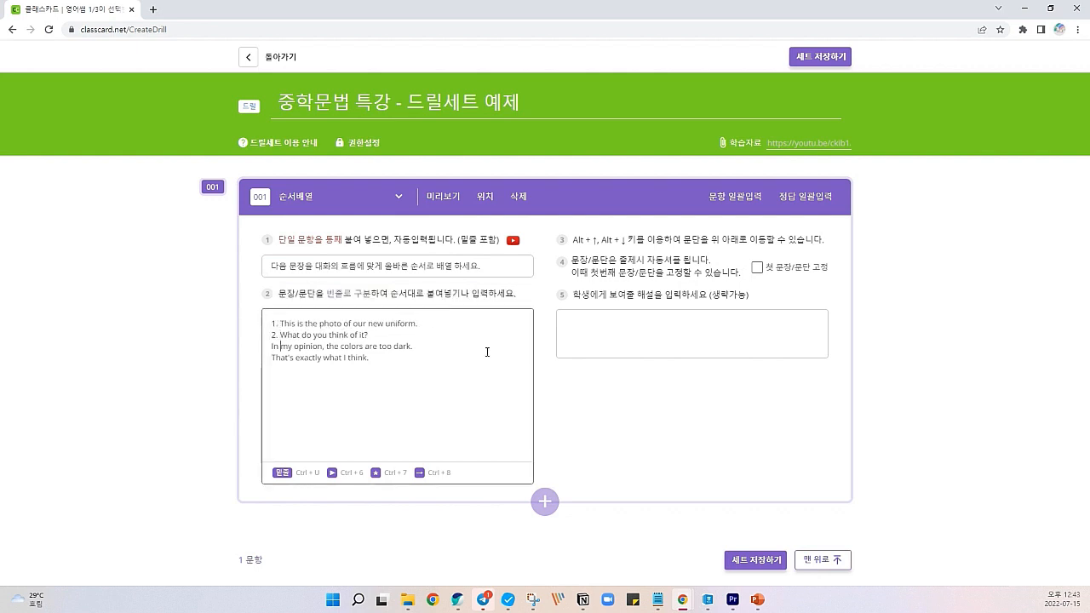
{"action": "type", "text": "3."}
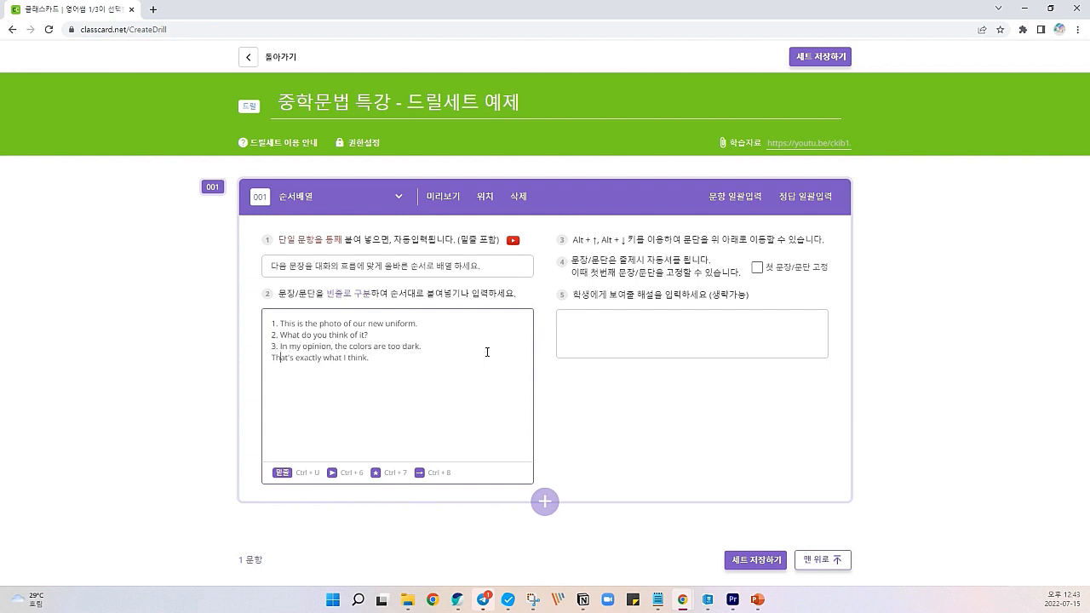
{"action": "key", "text": "Down"}
{"action": "key", "text": "Home"}
{"action": "type", "text": "4."}
Separate the four numbered sentences with blank lines
{"action": "key", "text": "Return"}
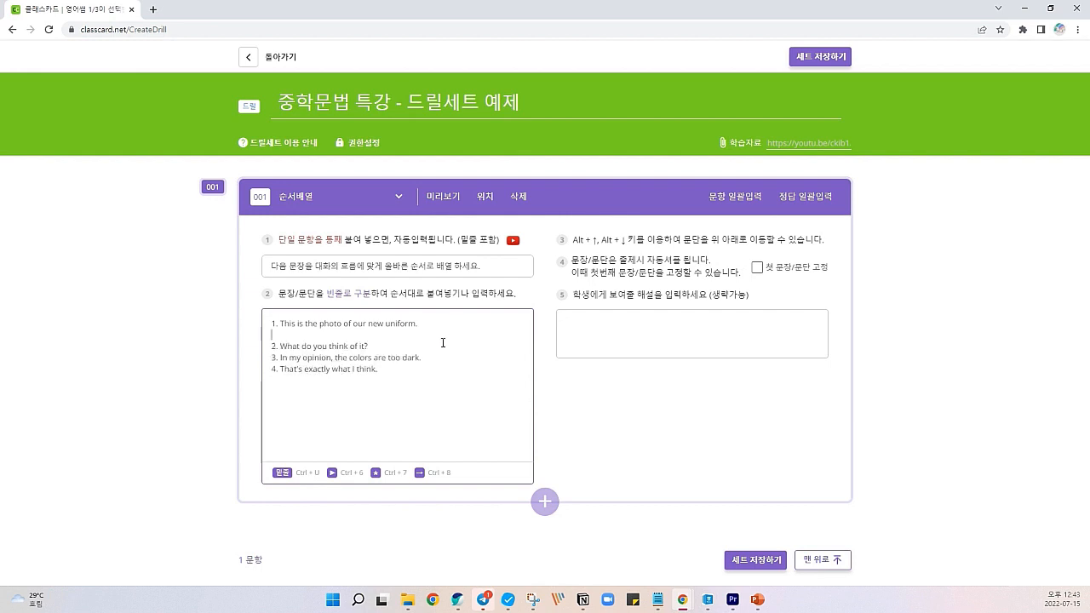
{"action": "key", "text": "Return"}
{"action": "left_click", "coordinate": [456, 368]}
{"action": "key", "text": "Return"}
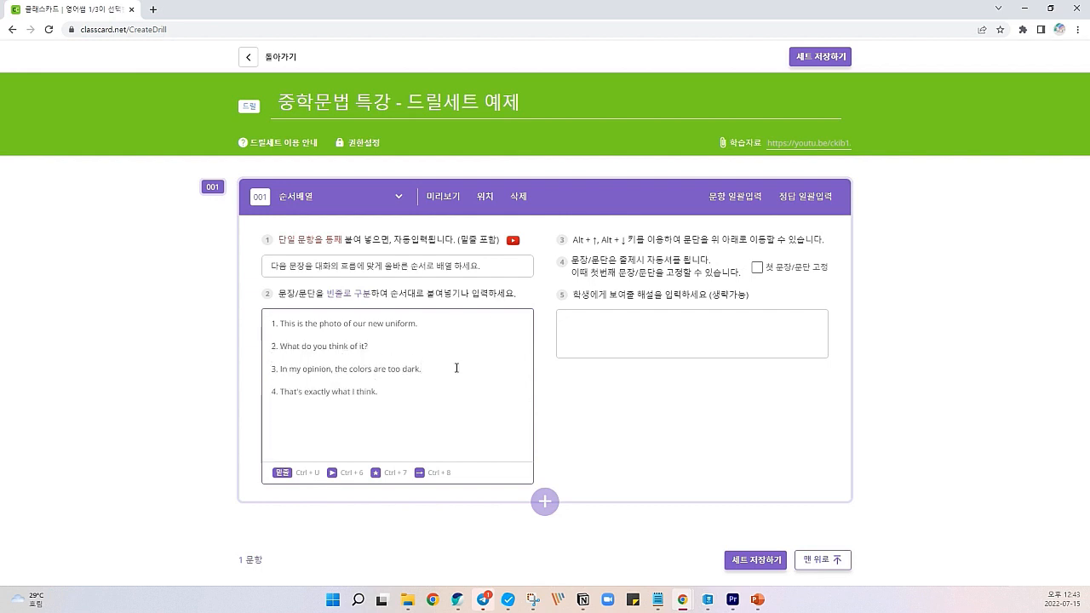
Preview question 001, arrange the shuffled sentences in order from 1 to 4, and submit the answer
{"action": "left_click", "coordinate": [443, 196]}
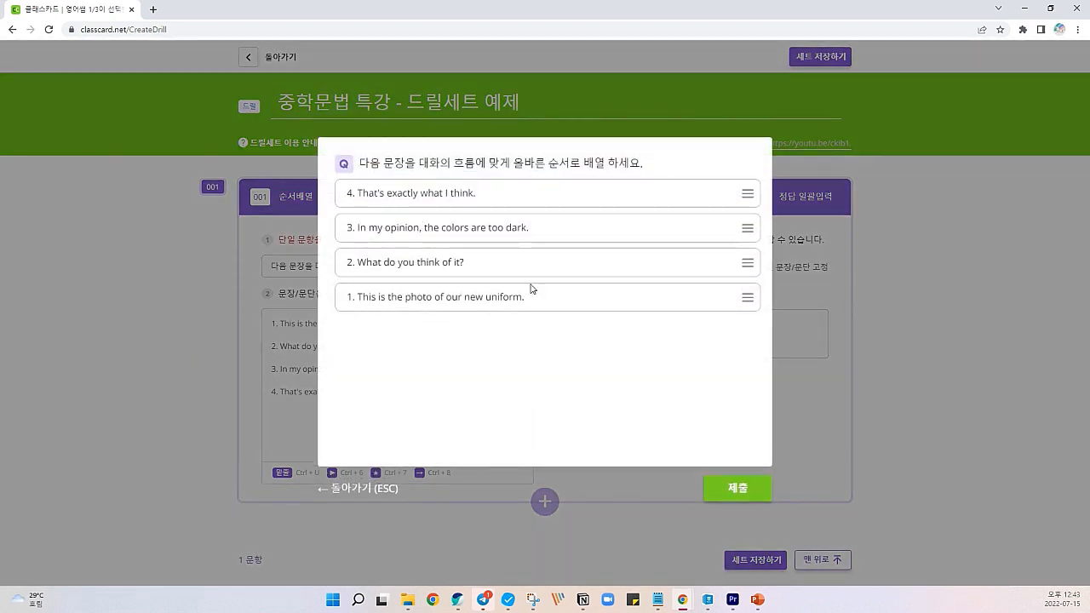
{"action": "left_click_drag", "start_coordinate": [750, 199], "coordinate": [745, 316]}
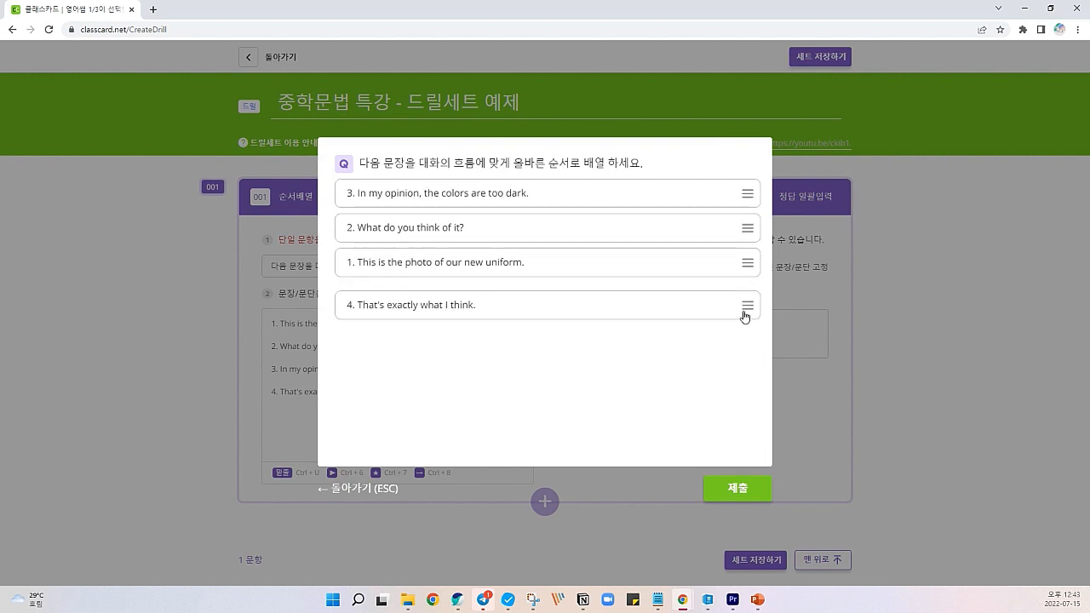
{"action": "mouse_move", "coordinate": [750, 268]}
{"action": "left_mouse_down"}
{"action": "mouse_move", "coordinate": [758, 197]}
{"action": "mouse_move", "coordinate": [746, 266]}
{"action": "left_mouse_up"}
{"action": "left_click", "coordinate": [734, 489]}
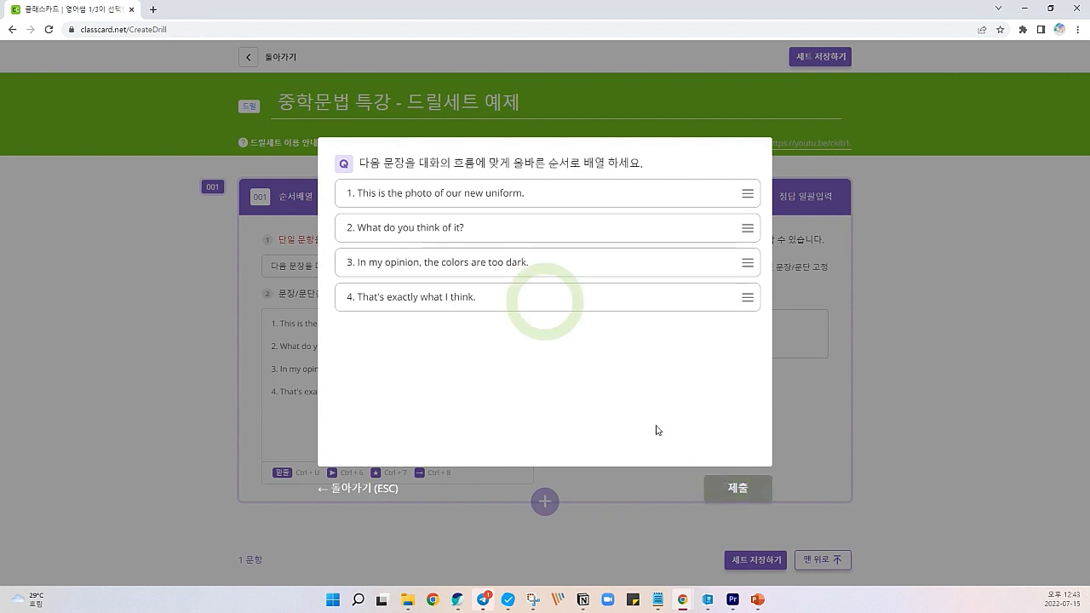
{"action": "left_click", "coordinate": [388, 492]}
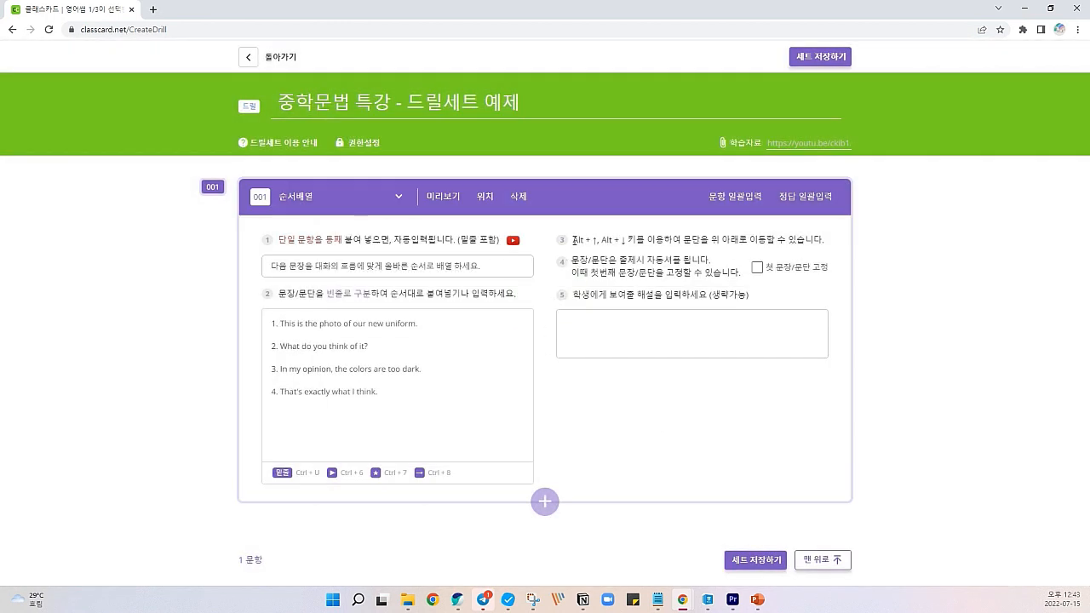
Try the paragraph-moving function by shifting the first sentence down three places and back up to the top
{"action": "left_click_drag", "start_coordinate": [572, 240], "coordinate": [824, 238]}
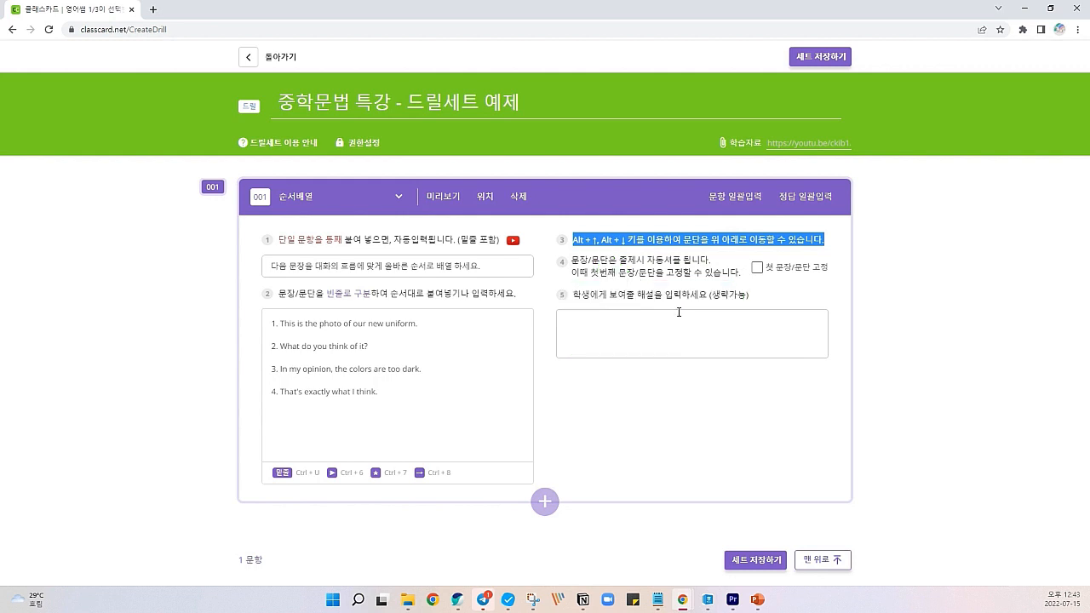
{"action": "left_click", "coordinate": [471, 356]}
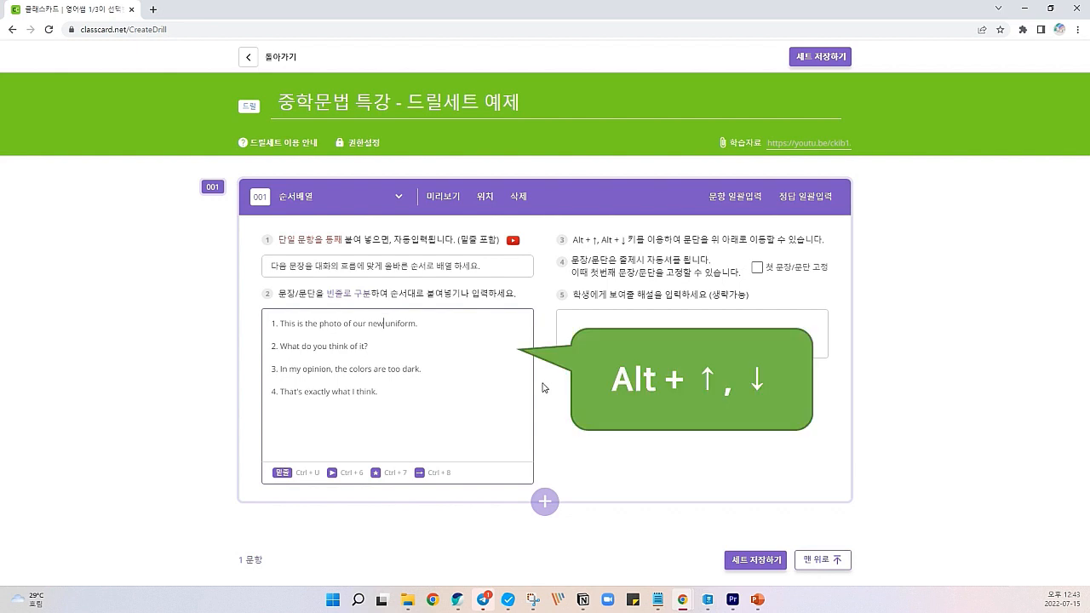
{"action": "key", "text": "alt+Down"}
{"action": "key", "text": "alt+Down"}
{"action": "key", "text": "alt+Down"}
{"action": "key", "text": "alt+Up"}
{"action": "key", "text": "alt+Up"}
{"action": "key", "text": "alt+Up"}
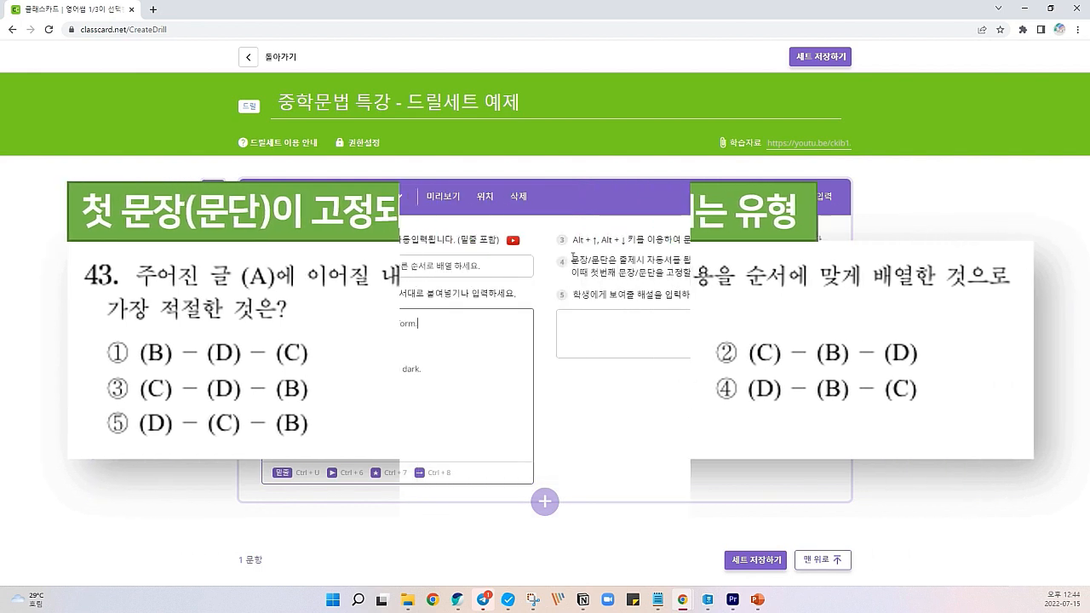
Fix the first sentence of question 001 in place and preview the sentence-ordering question
{"action": "left_click_drag", "start_coordinate": [570, 259], "coordinate": [739, 273]}
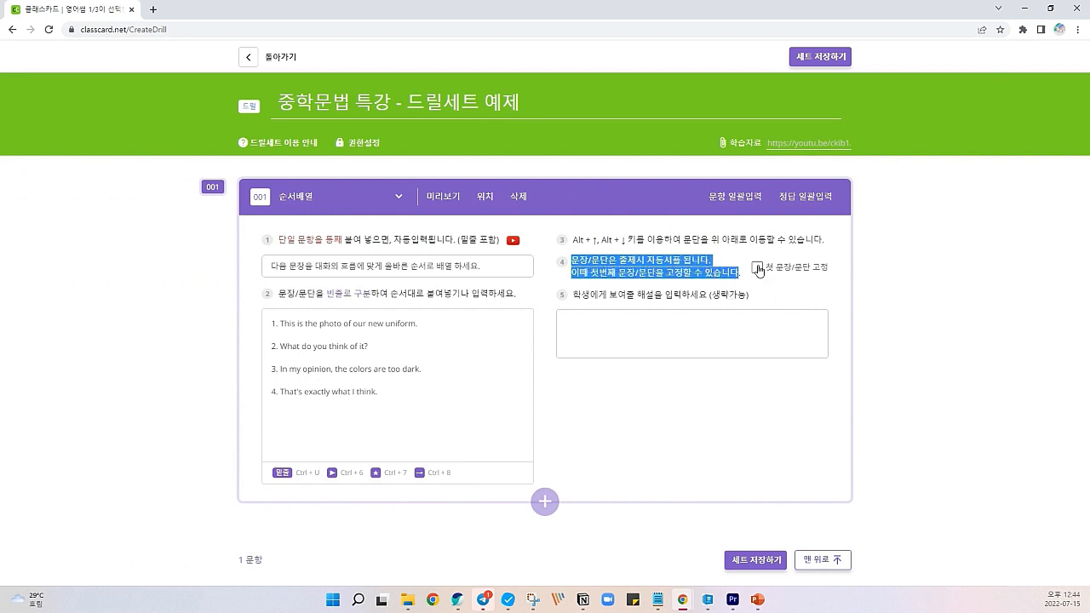
{"action": "left_click", "coordinate": [757, 268]}
{"action": "left_click", "coordinate": [450, 197]}
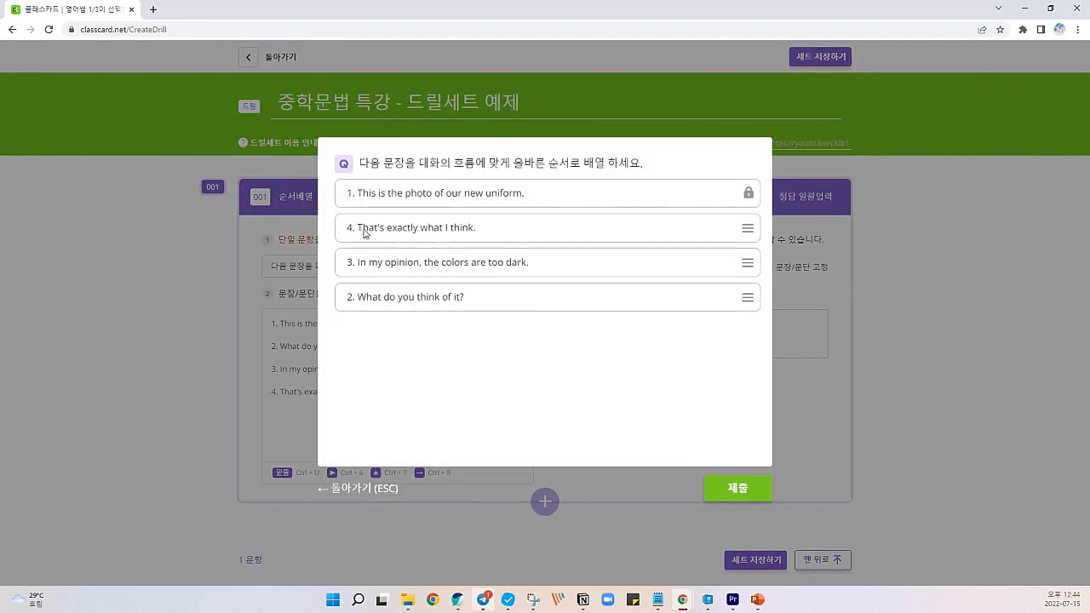
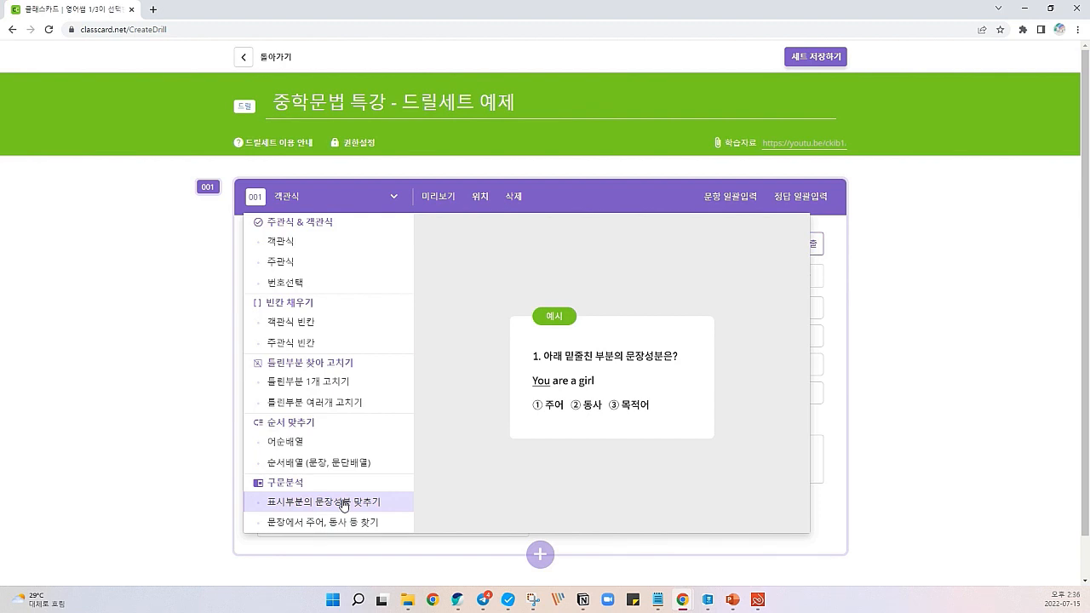
Set question 001 to 표시부분의 문장성분 맞추기 and paste in question 10, "He considered me a doctor.", from the Hangul document
{"action": "left_click", "coordinate": [344, 503]}
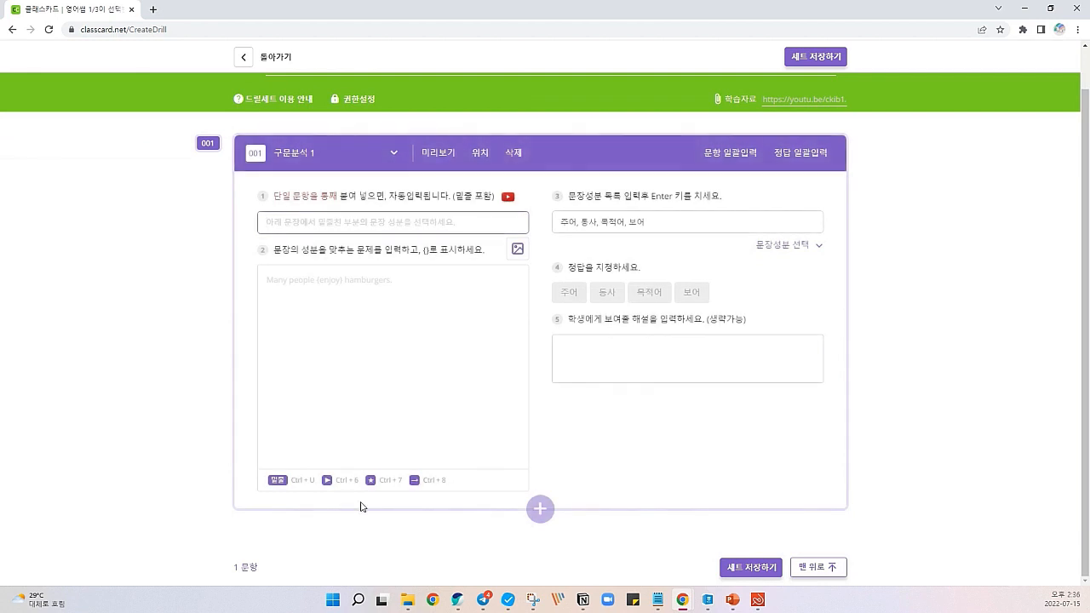
{"action": "left_click", "coordinate": [708, 601]}
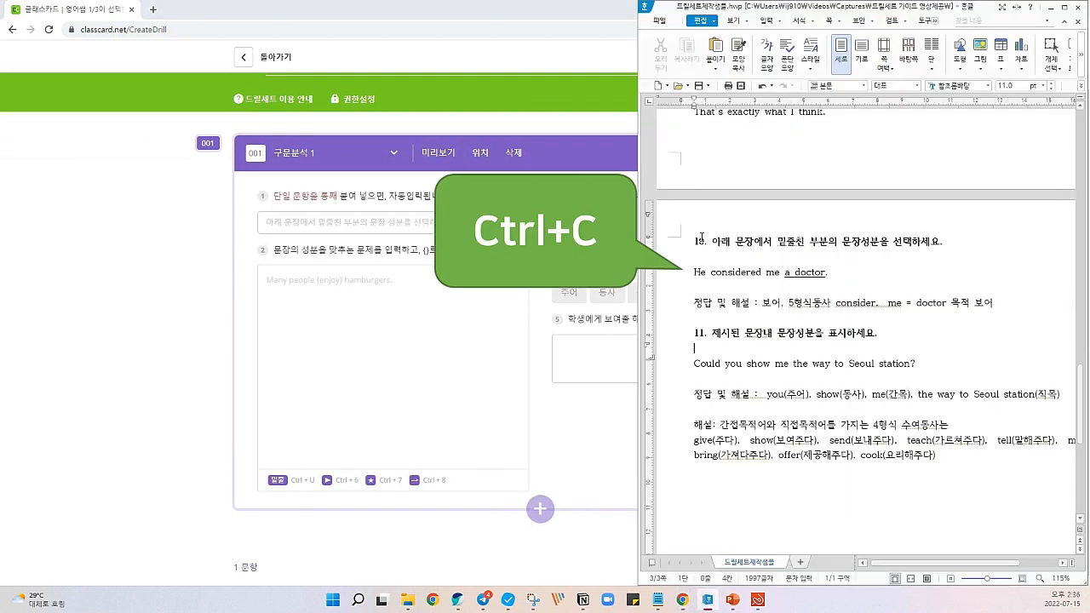
{"action": "left_click_drag", "start_coordinate": [711, 245], "coordinate": [838, 275]}
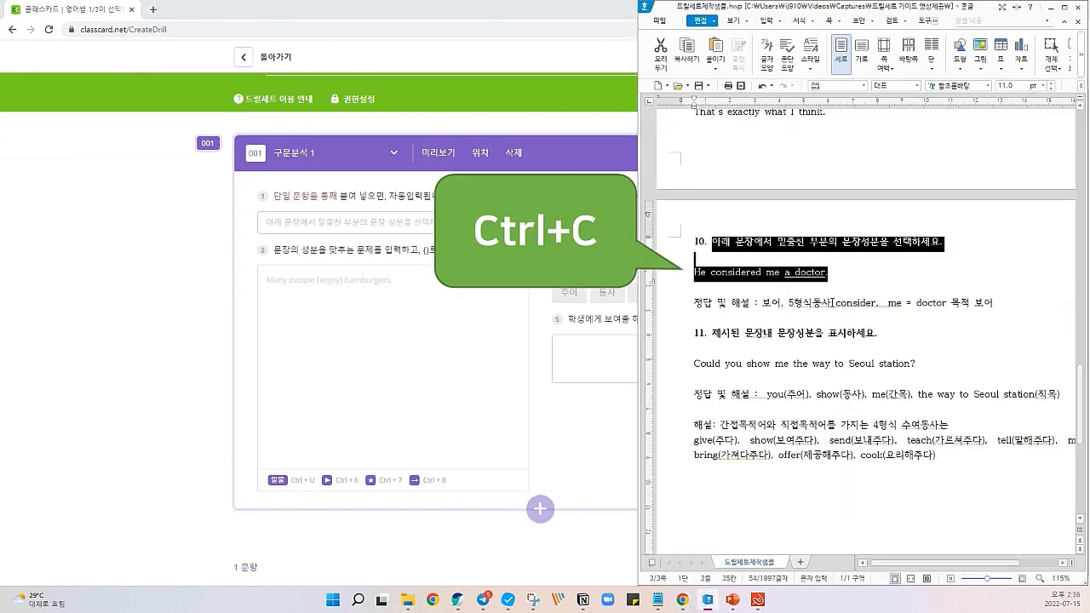
{"action": "key", "text": "ctrl+c"}
{"action": "left_click", "coordinate": [511, 223]}
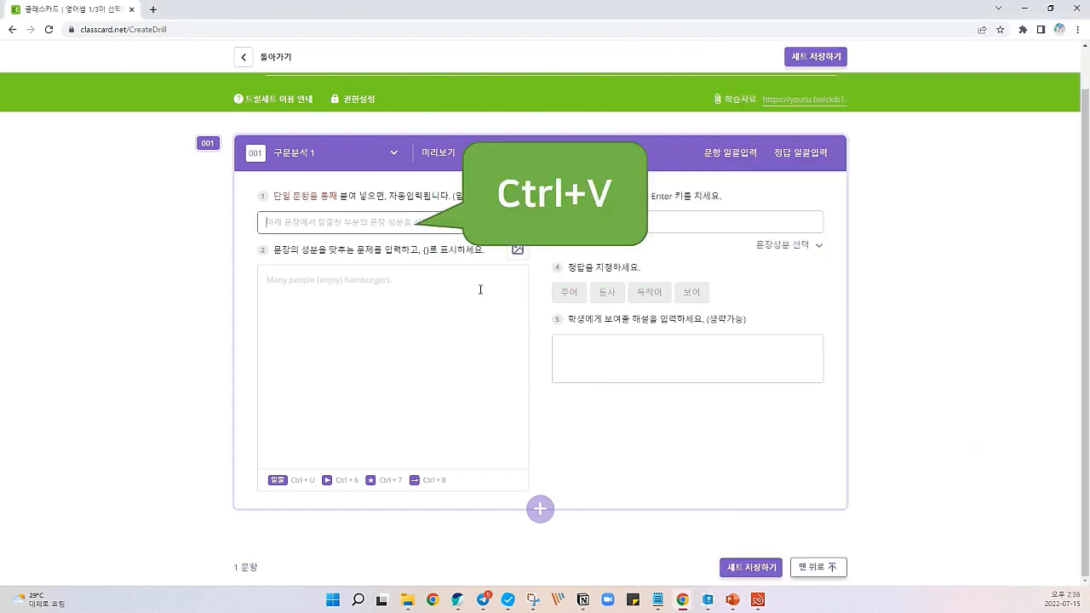
{"action": "key", "text": "ctrl+v"}
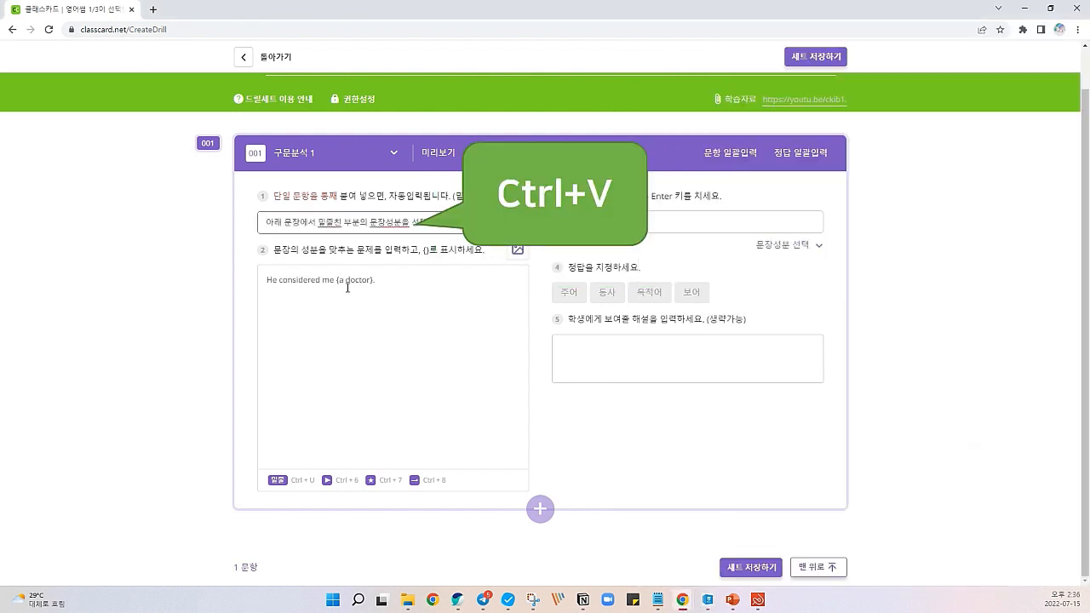
Compare the underlined part of the pasted sentence with question 10 in the Hangul document and preview the question
{"action": "left_click", "coordinate": [708, 599]}
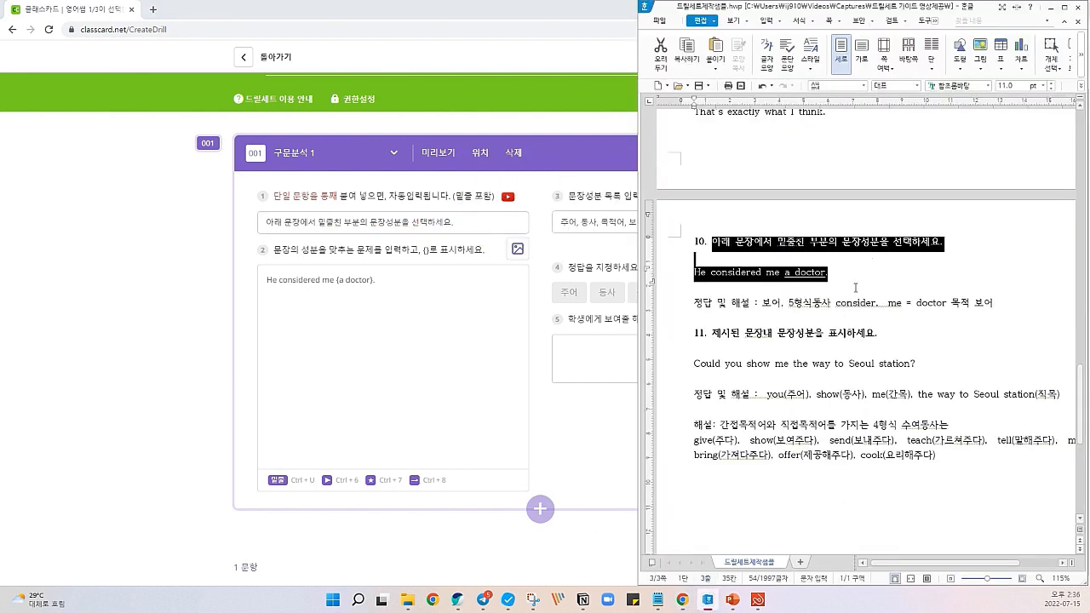
{"action": "left_click", "coordinate": [855, 288]}
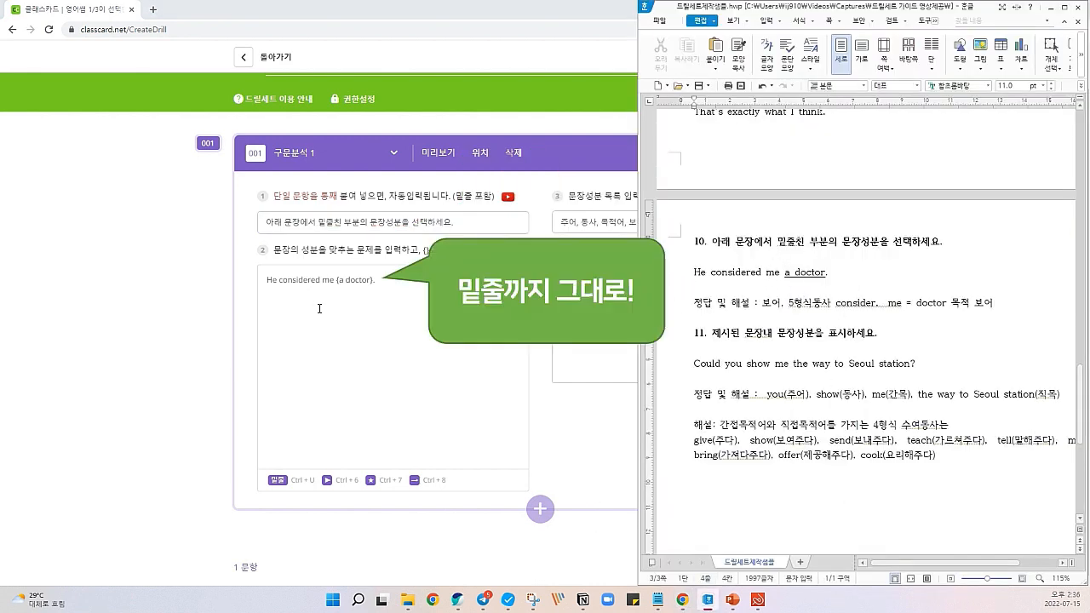
{"action": "left_click", "coordinate": [416, 284]}
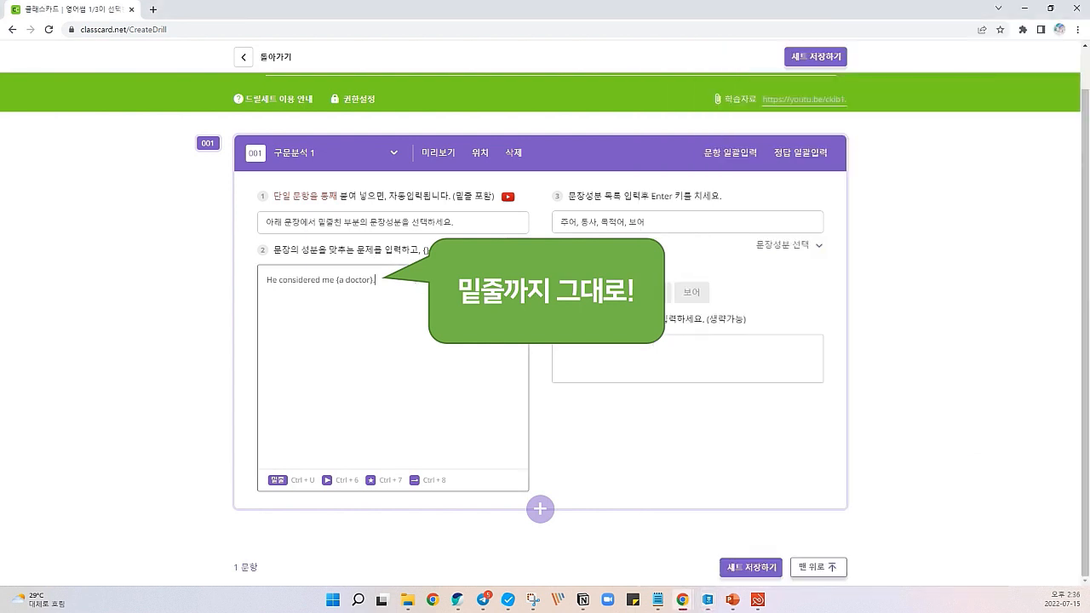
{"action": "left_click", "coordinate": [443, 154]}
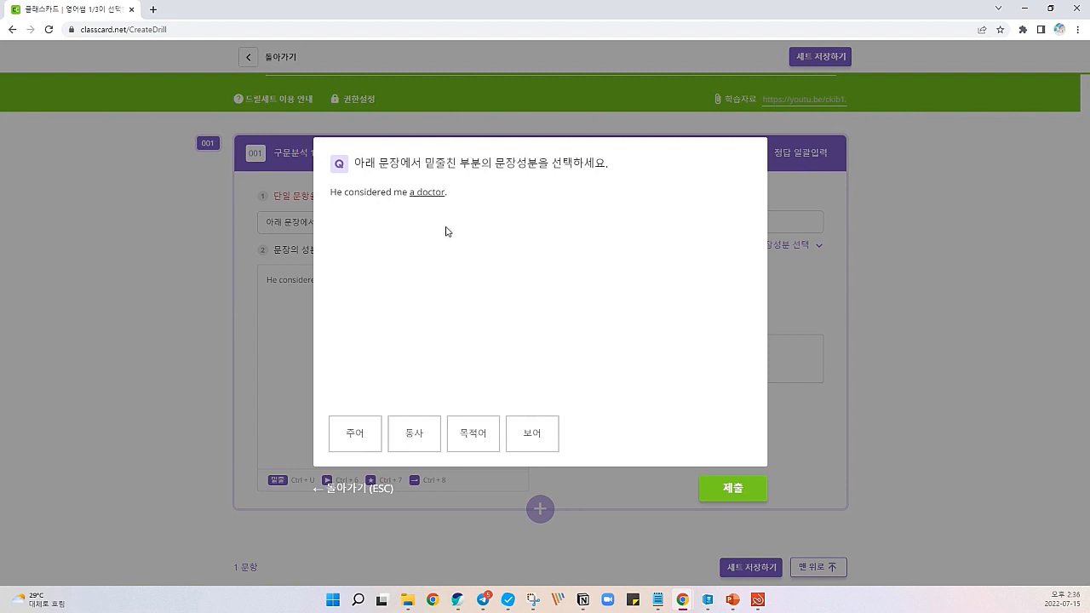
{"action": "left_click", "coordinate": [370, 492]}
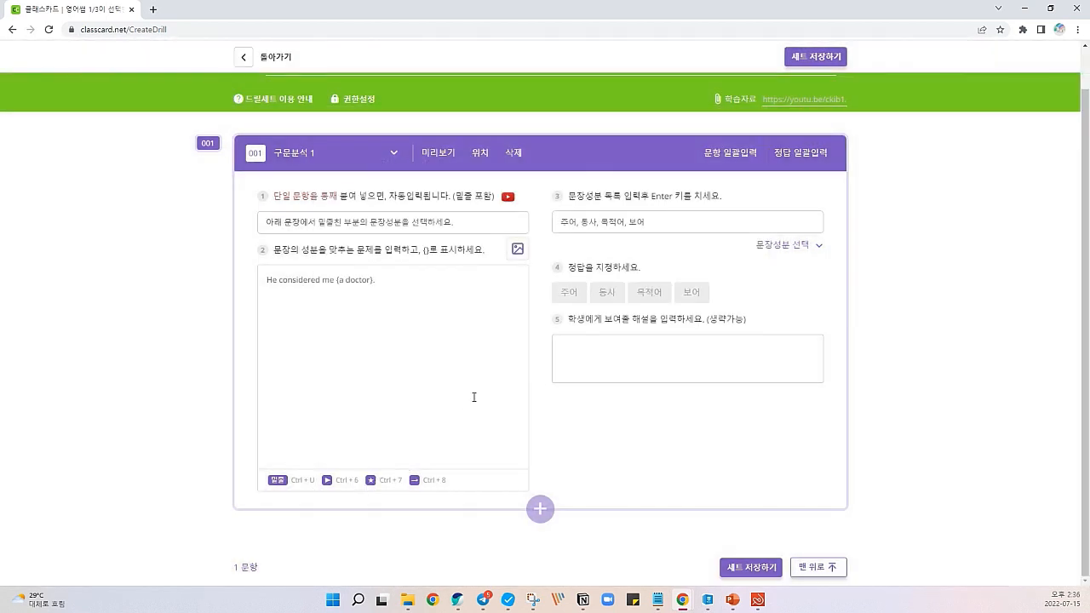
Try adding 직접목적어 and 간접목적어 to the 문장성분 1 list in the component name settings
{"action": "left_click", "coordinate": [819, 247]}
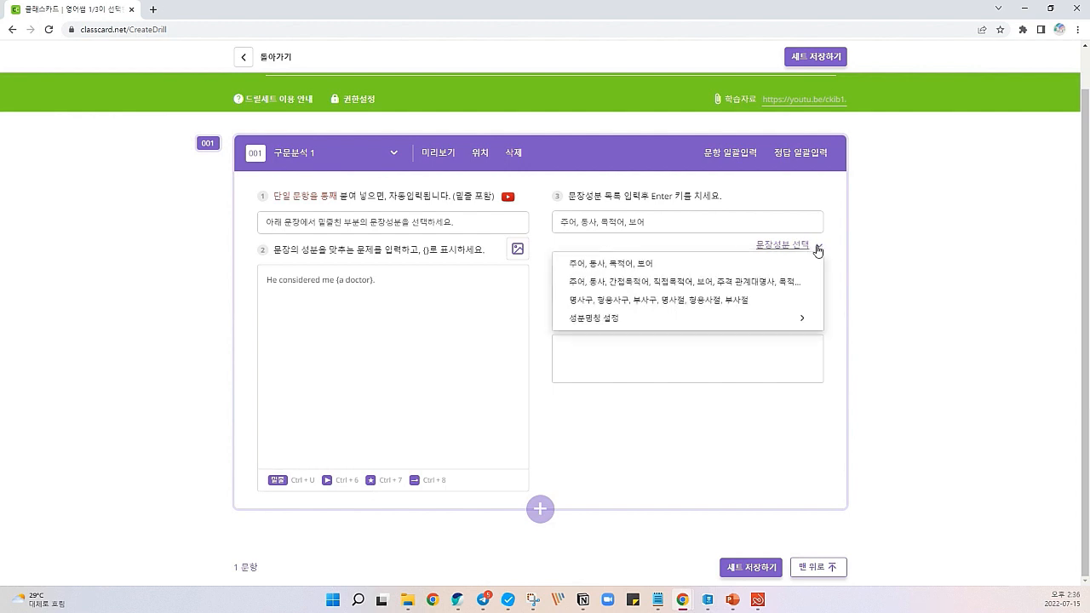
{"action": "left_click", "coordinate": [765, 320]}
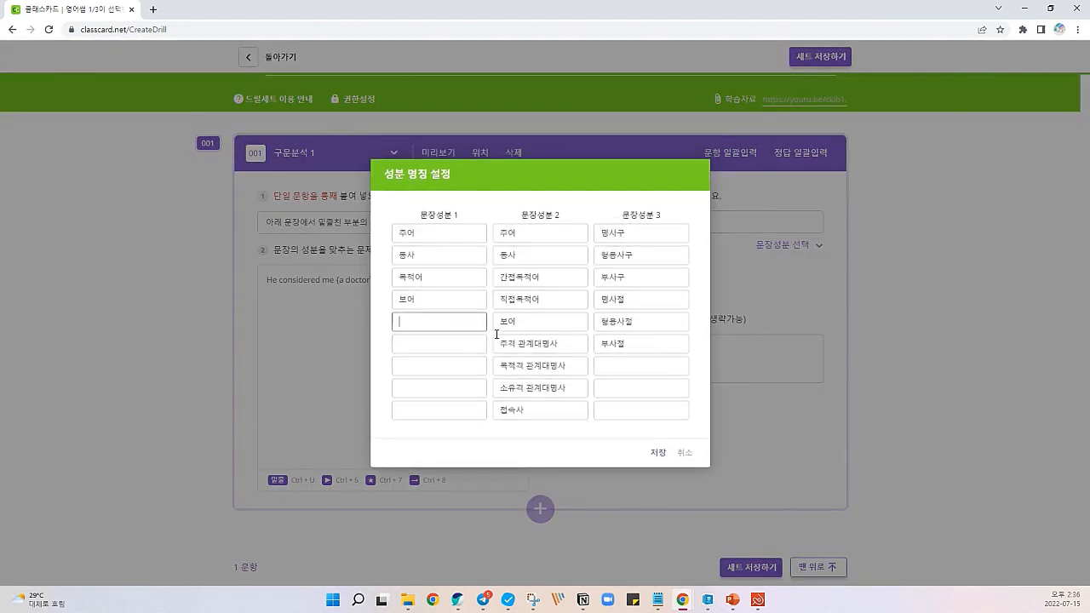
{"action": "type", "text": "직접목적어"}
{"action": "key", "text": "Tab"}
{"action": "type", "text": "간접ㅁ"}
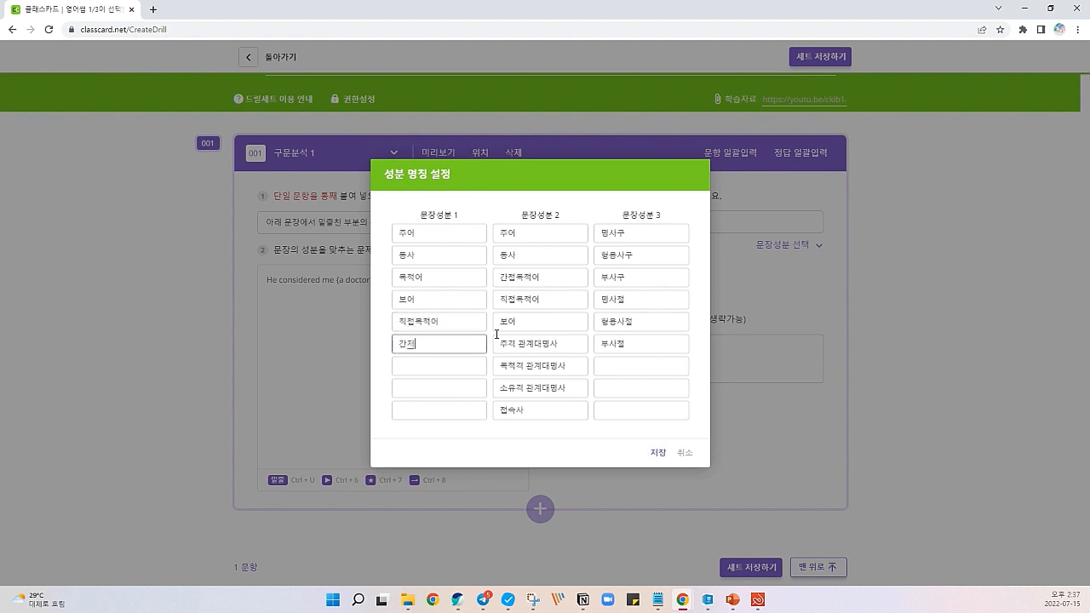
{"action": "type", "text": "목적어"}
Try clearing 접속사 and 소유격 관계대명사 from the 문장성분 2 list, and cancel the component name settings
{"action": "double_click", "coordinate": [561, 412]}
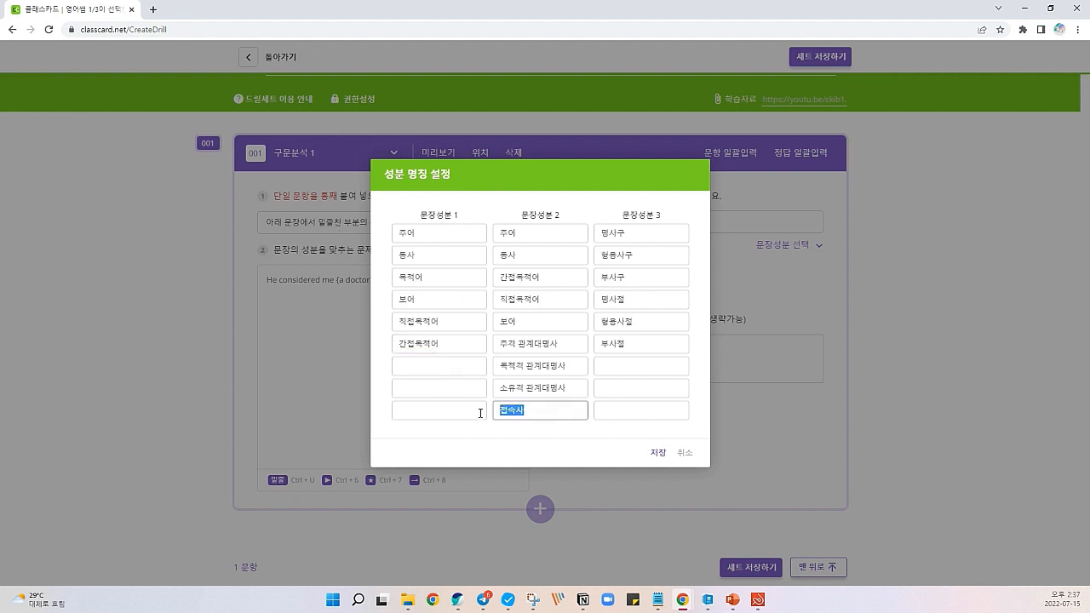
{"action": "key", "text": "BackSpace"}
{"action": "triple_click", "coordinate": [567, 393]}
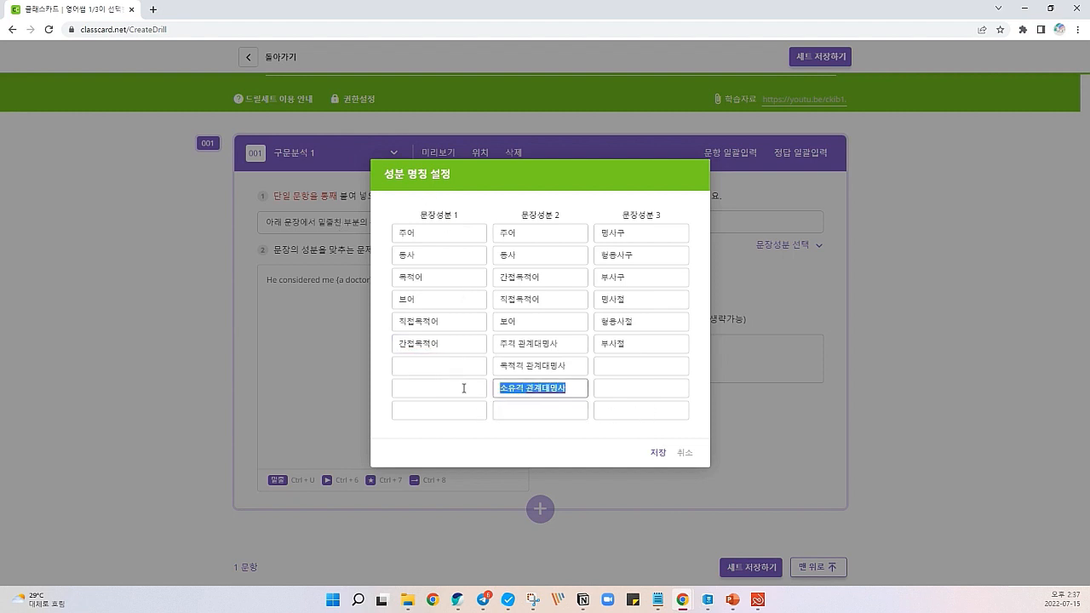
{"action": "key", "text": "BackSpace"}
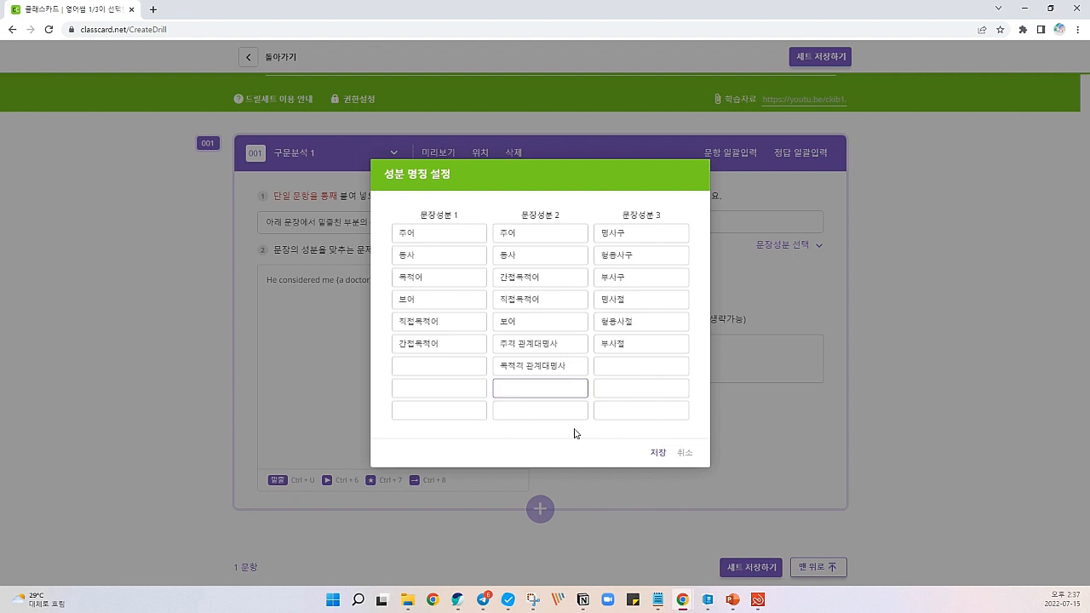
{"action": "left_click", "coordinate": [688, 458]}
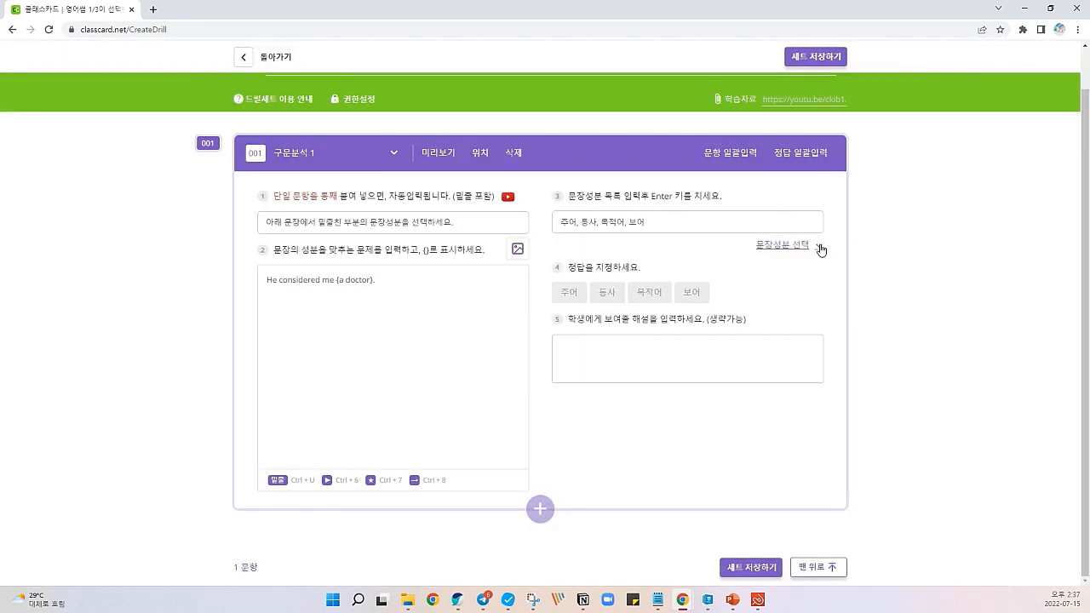
Choose the component set 주어, 동사, 목적어, 보어 for question 001 and mark 보어 as the answer
{"action": "left_click", "coordinate": [818, 246]}
{"action": "left_click", "coordinate": [748, 266]}
{"action": "left_click", "coordinate": [694, 296]}
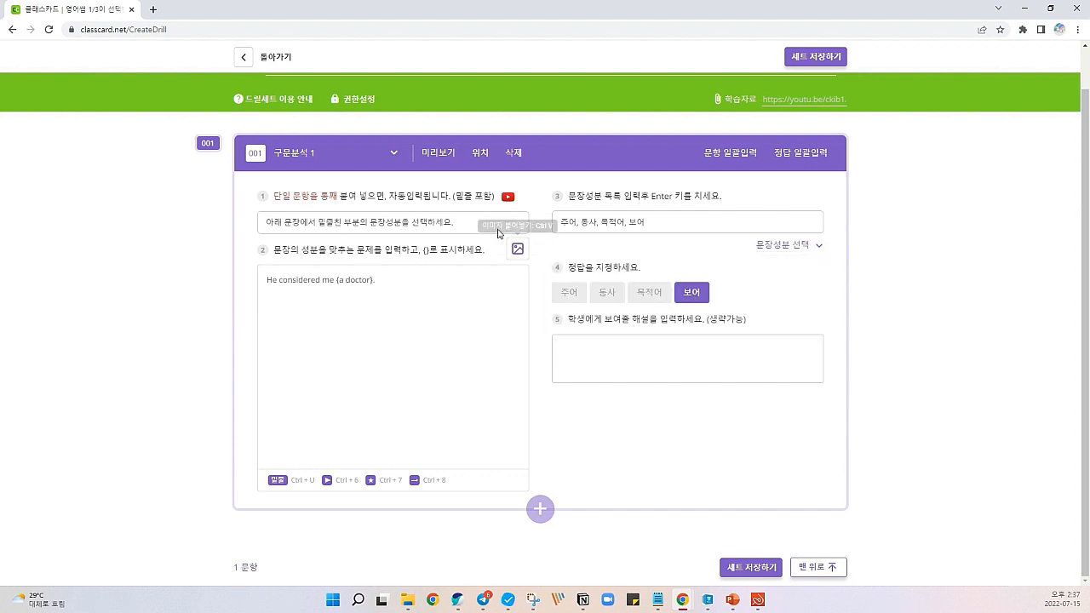
Preview question 001 and try answering with 목적어, switching the choice to 보어
{"action": "left_click", "coordinate": [437, 154]}
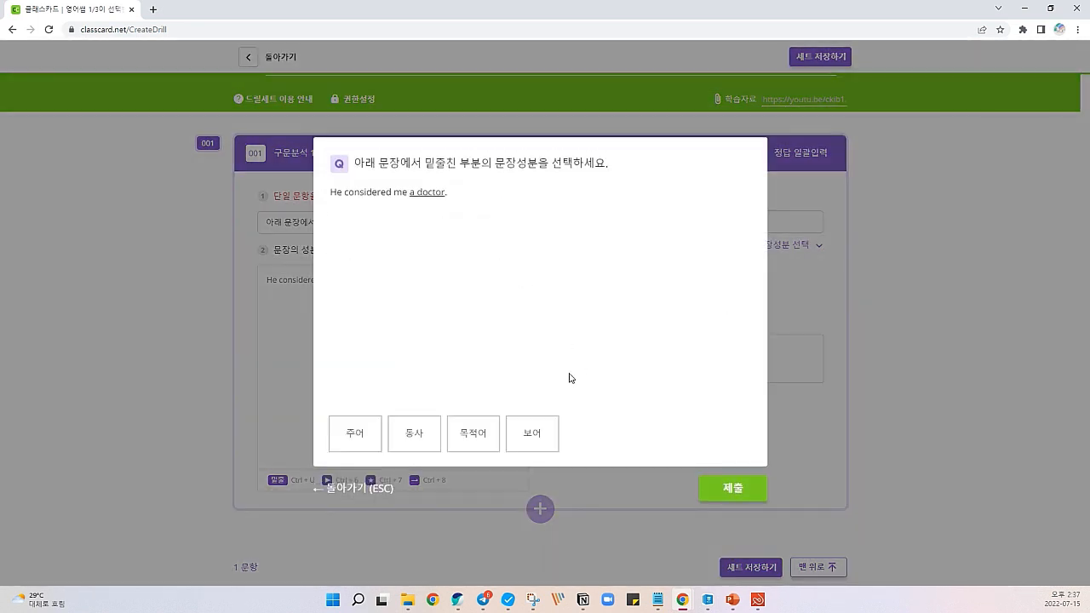
{"action": "left_click", "coordinate": [493, 434]}
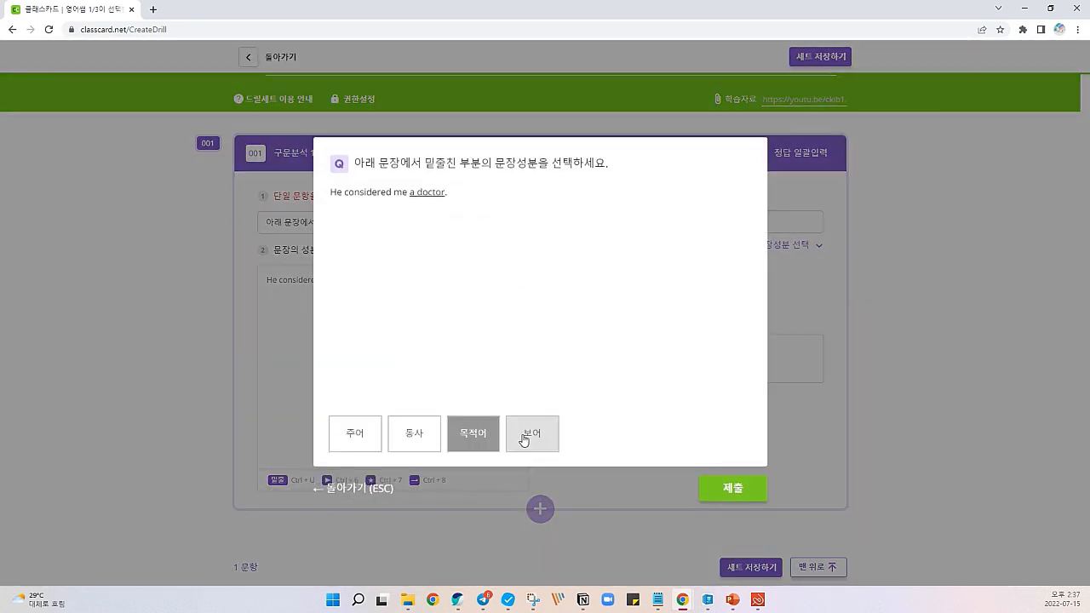
{"action": "left_click", "coordinate": [519, 438]}
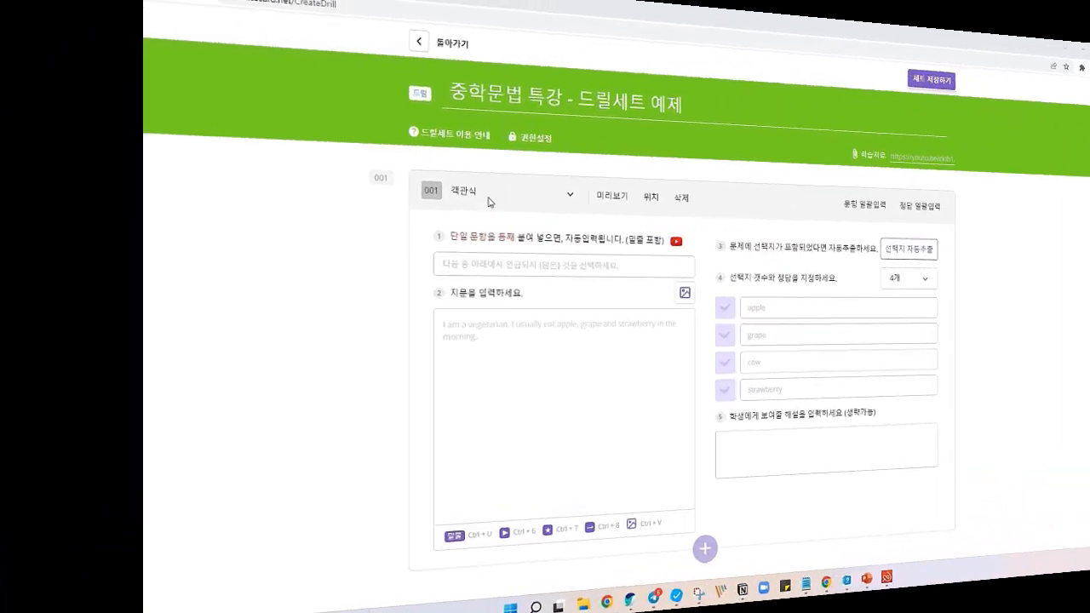
Set question 001 to 문장에서 주어, 동사 등 찾기 and paste in question 11, "Could you show me the way to Seoul station?", from the Hangul document
{"action": "left_click", "coordinate": [320, 197]}
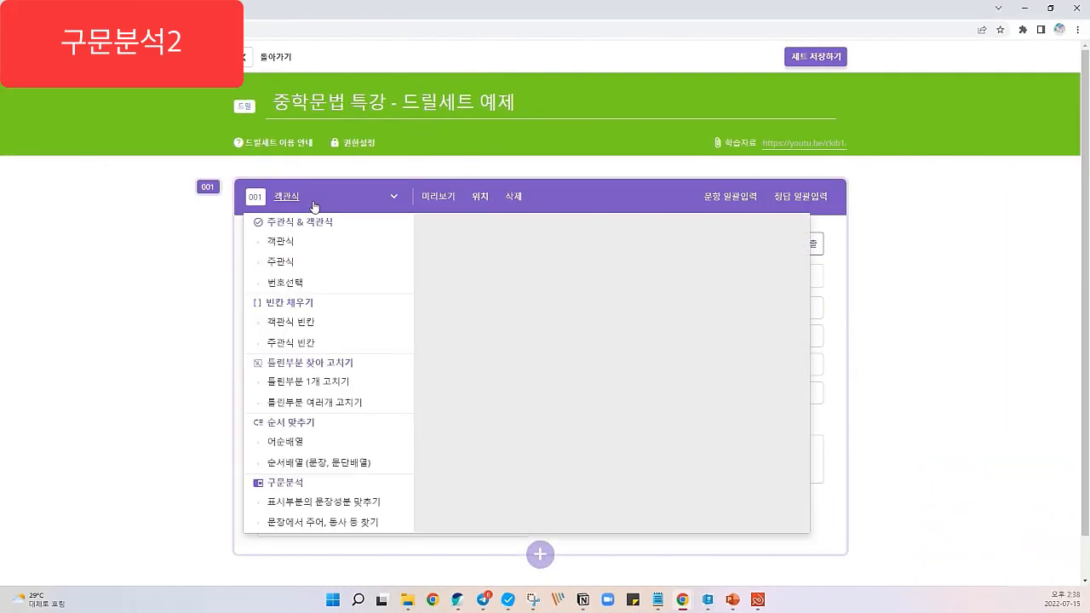
{"action": "left_click", "coordinate": [332, 525]}
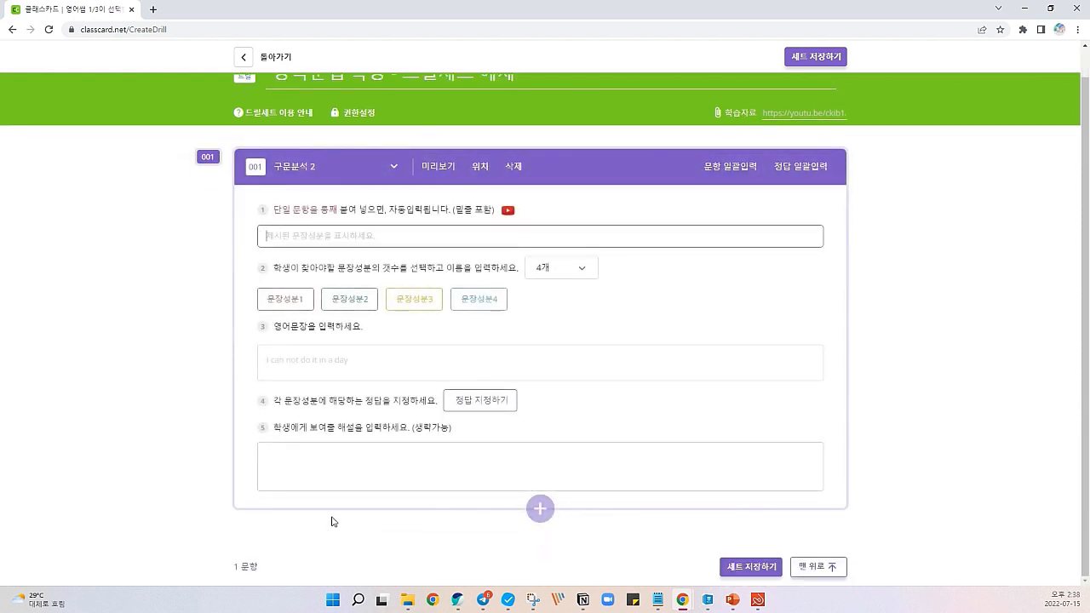
{"action": "left_click", "coordinate": [709, 601]}
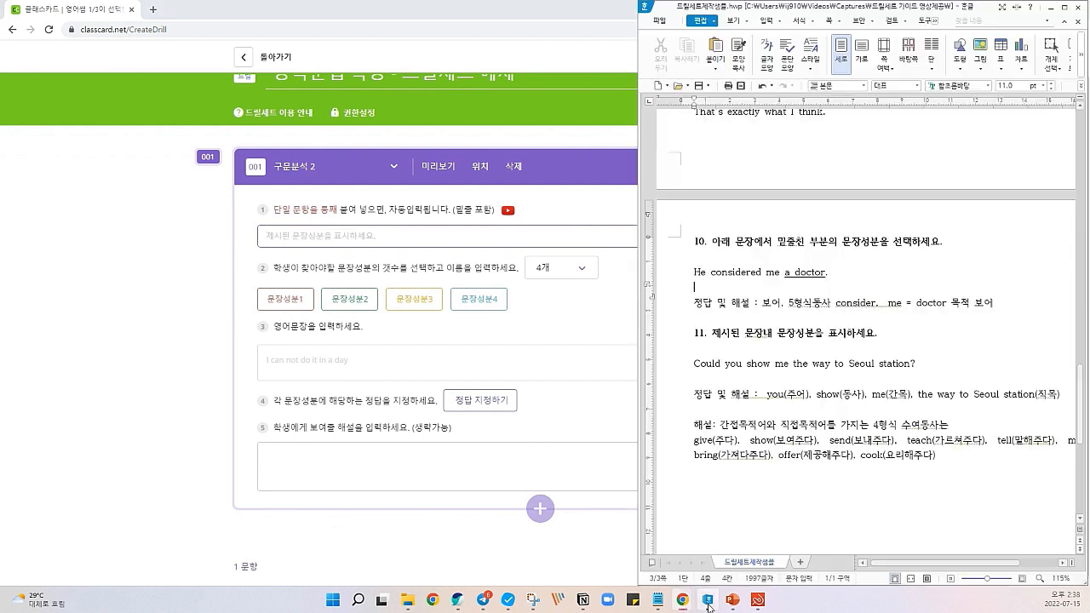
{"action": "scroll", "coordinate": [749, 344], "scroll_direction": "down", "scroll_amount": 1}
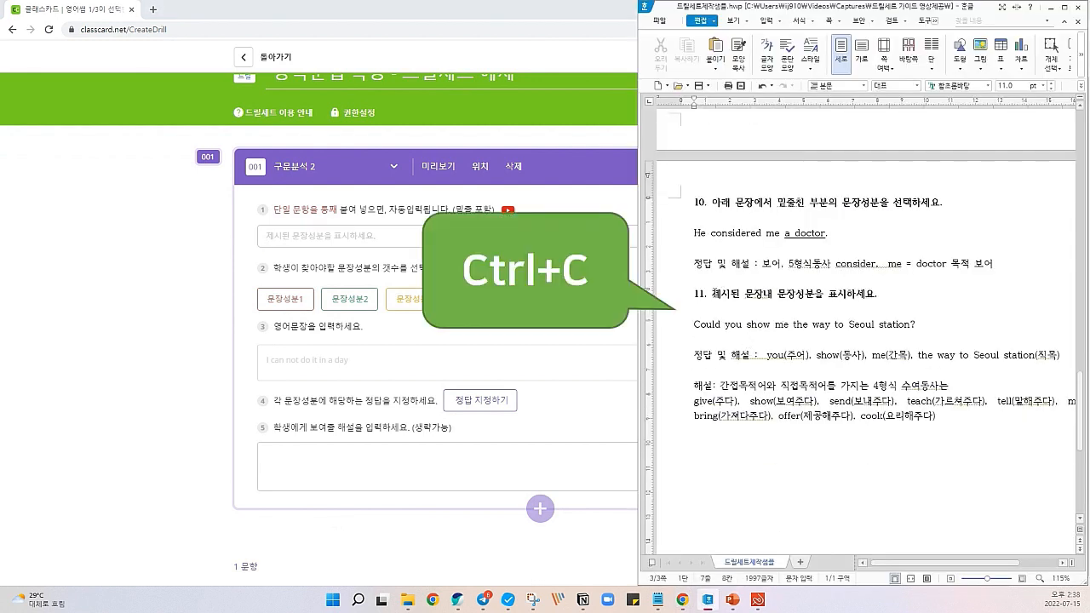
{"action": "left_click_drag", "start_coordinate": [715, 293], "coordinate": [927, 328]}
{"action": "key", "text": "ctrl+c"}
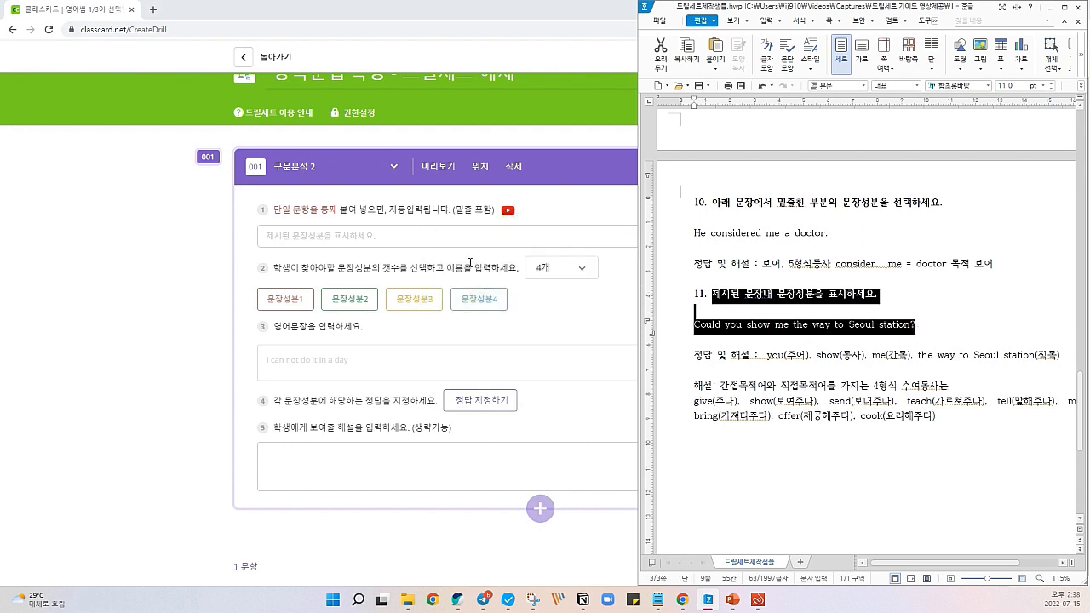
{"action": "left_click", "coordinate": [413, 237]}
{"action": "key", "text": "ctrl+v"}
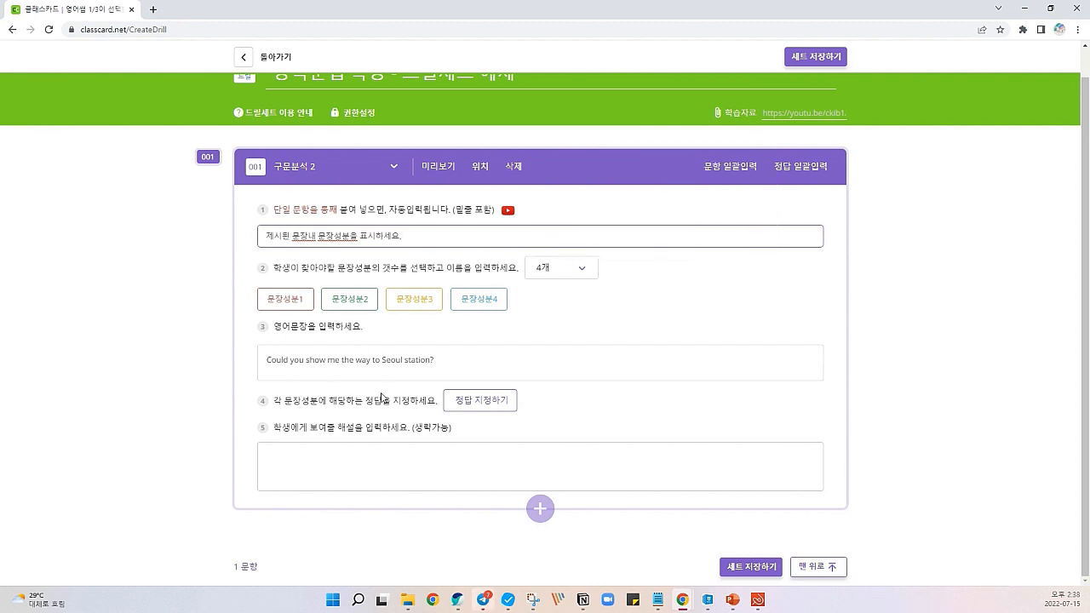
Set the number of sentence components to 4개 and name them 주어, 동사, 간접목적어 and 직접목적어
{"action": "left_click", "coordinate": [583, 276]}
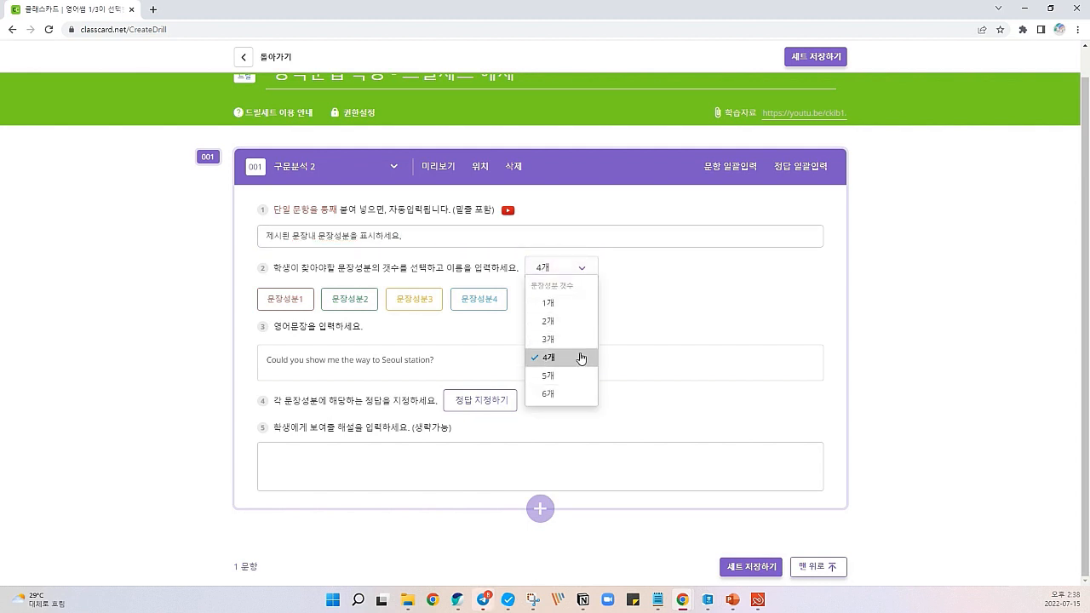
{"action": "left_click", "coordinate": [581, 357]}
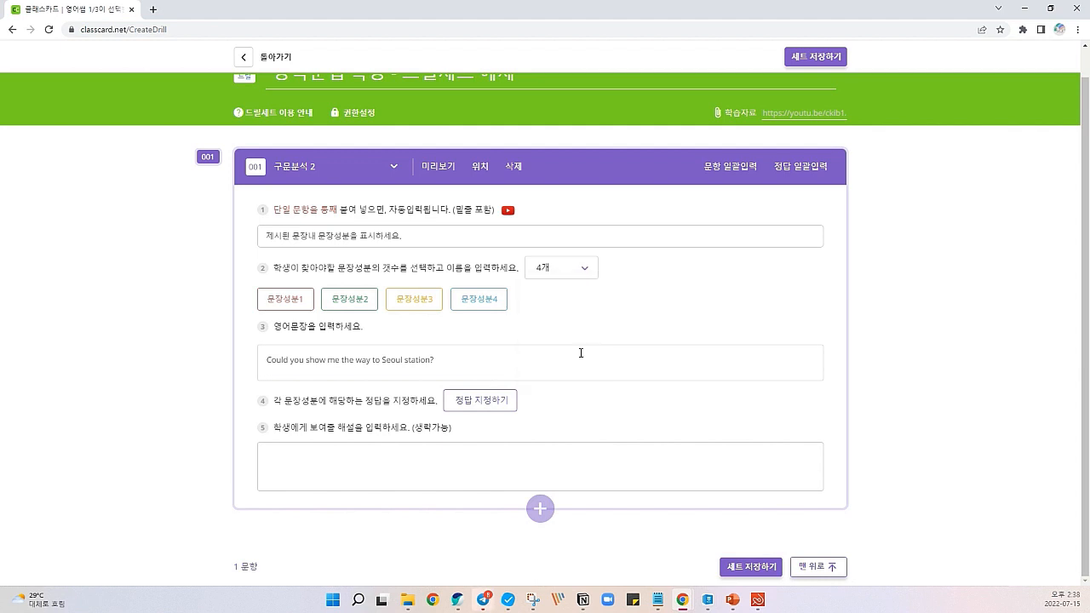
{"action": "left_click", "coordinate": [312, 309]}
{"action": "type", "text": "주어"}
{"action": "key", "text": "Tab"}
{"action": "type", "text": "동사"}
{"action": "key", "text": "Tab"}
{"action": "type", "text": "갠접목적어"}
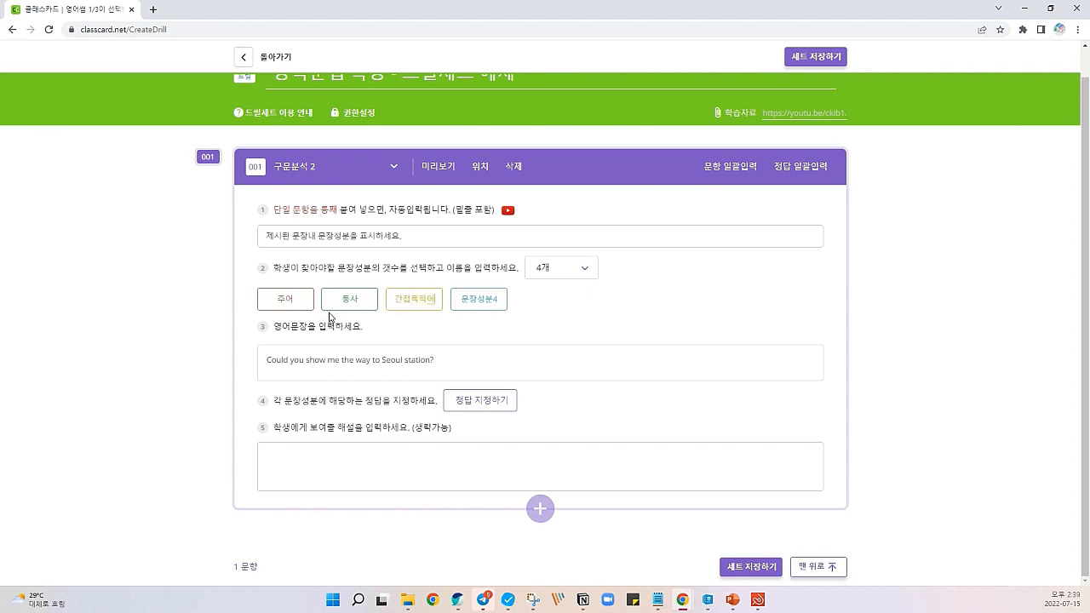
{"action": "key", "text": "Tab"}
{"action": "type", "text": "직접목적어"}
{"action": "key", "text": "Tab"}
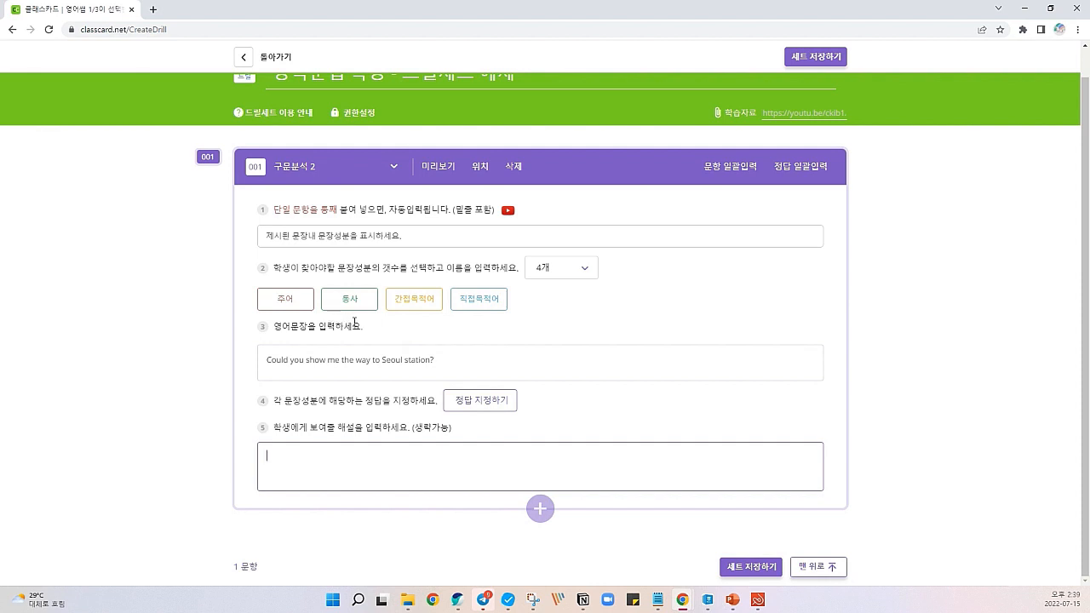
Start specifying the answers for question 001, marking "you" as 주어, "show" as 동사 and "me" as 간접목적어
{"action": "left_click", "coordinate": [463, 397]}
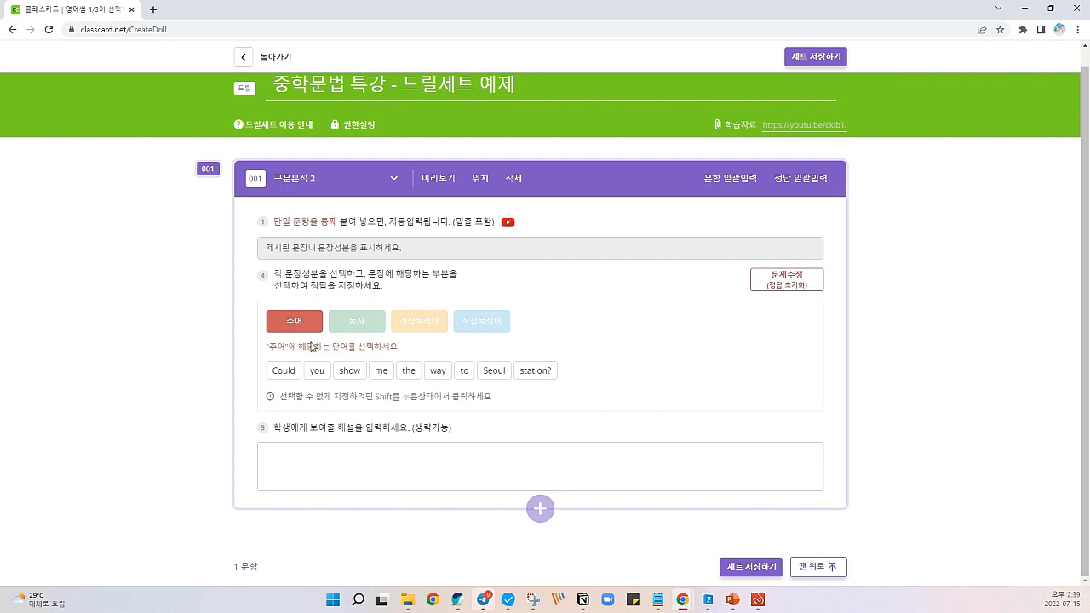
{"action": "left_click", "coordinate": [312, 375]}
{"action": "left_click", "coordinate": [351, 328]}
{"action": "left_click", "coordinate": [352, 375]}
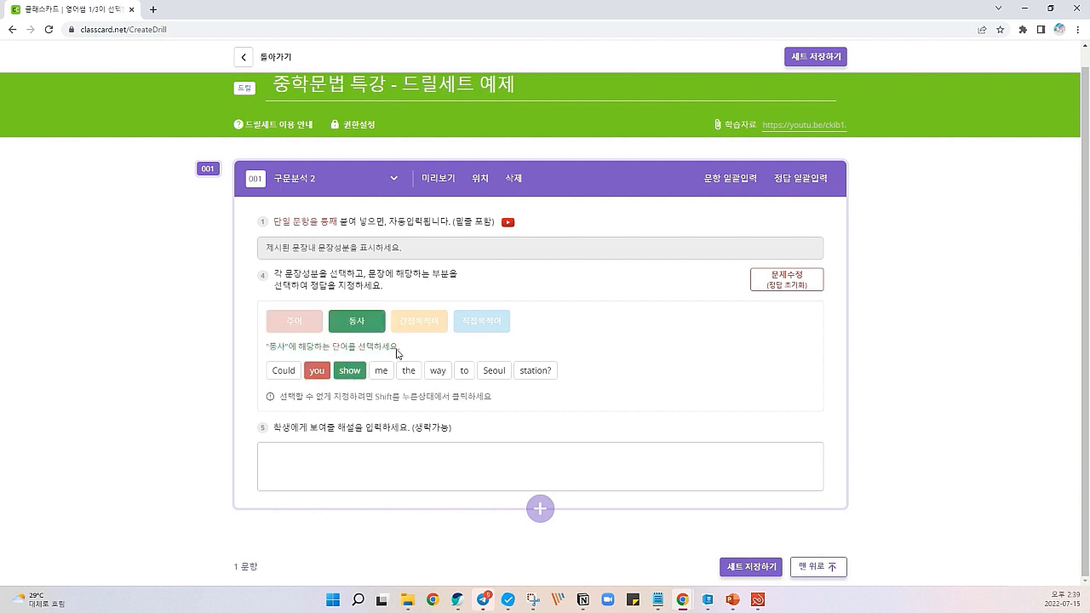
{"action": "left_click", "coordinate": [409, 328]}
{"action": "left_click", "coordinate": [384, 379]}
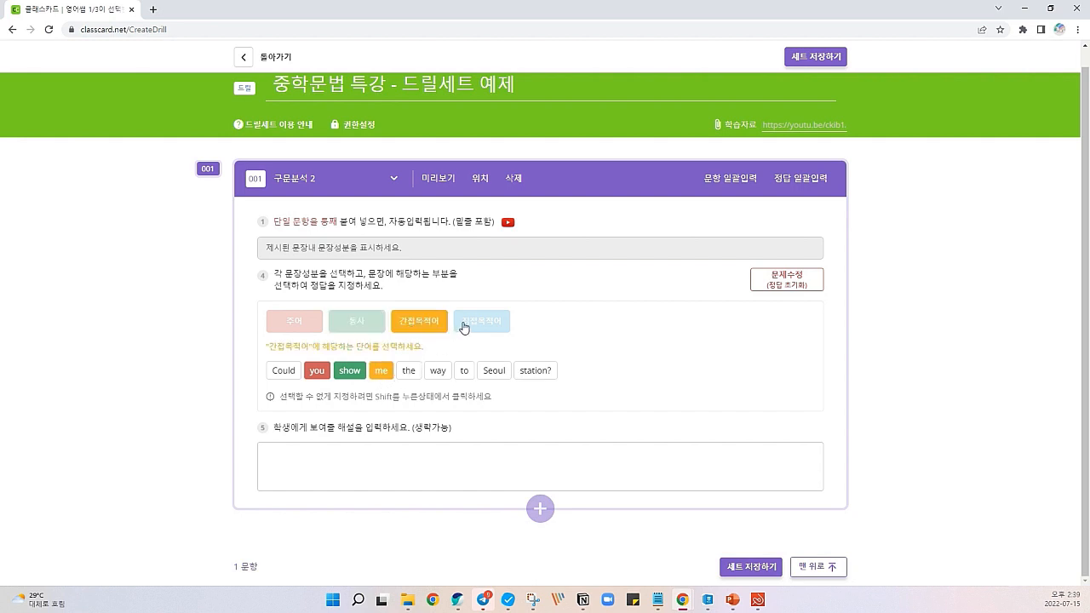
Mark "the way to Seoul station?" as 직접목적어 and make "Could" unselectable
{"action": "left_click", "coordinate": [465, 324]}
{"action": "left_click", "coordinate": [411, 377]}
{"action": "left_click", "coordinate": [438, 374]}
{"action": "left_click", "coordinate": [467, 370]}
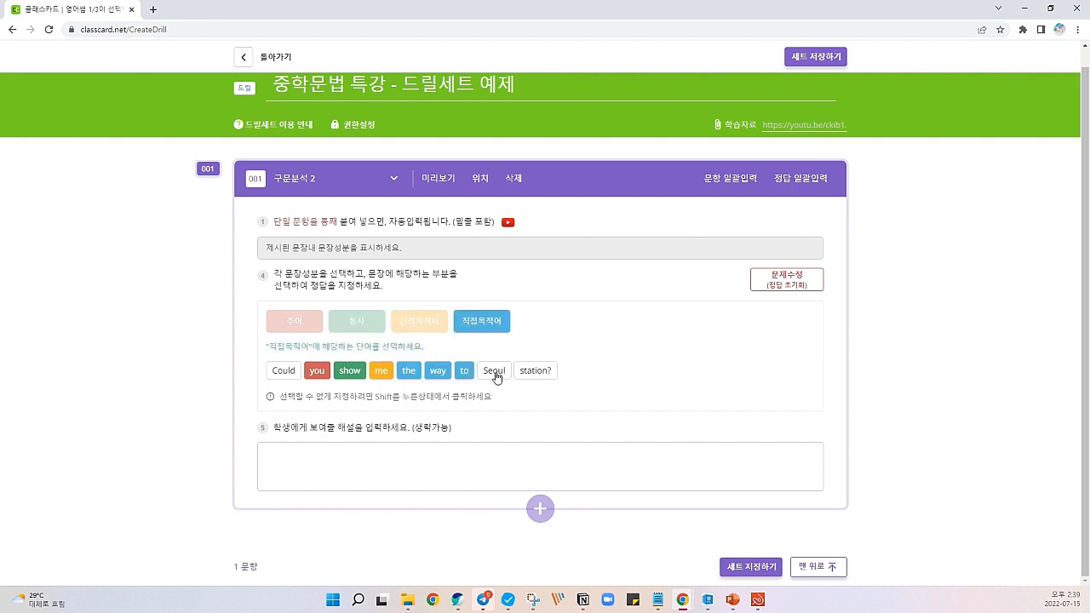
{"action": "left_click", "coordinate": [494, 371]}
{"action": "left_click", "coordinate": [535, 370]}
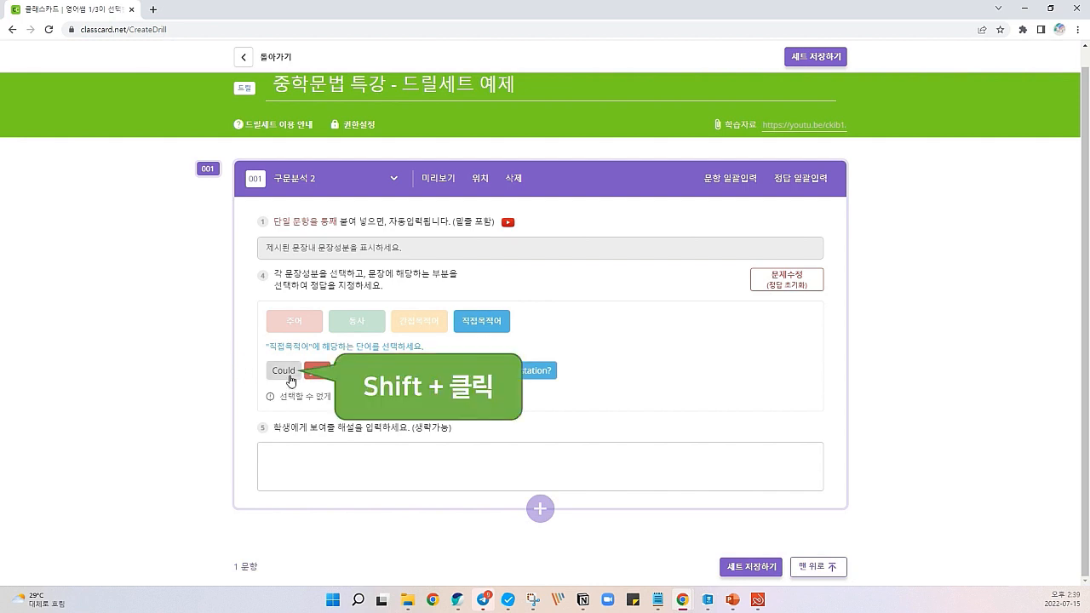
Preview question 001, try to select the excluded word "Could", and return to the editor
{"action": "left_click", "coordinate": [436, 178]}
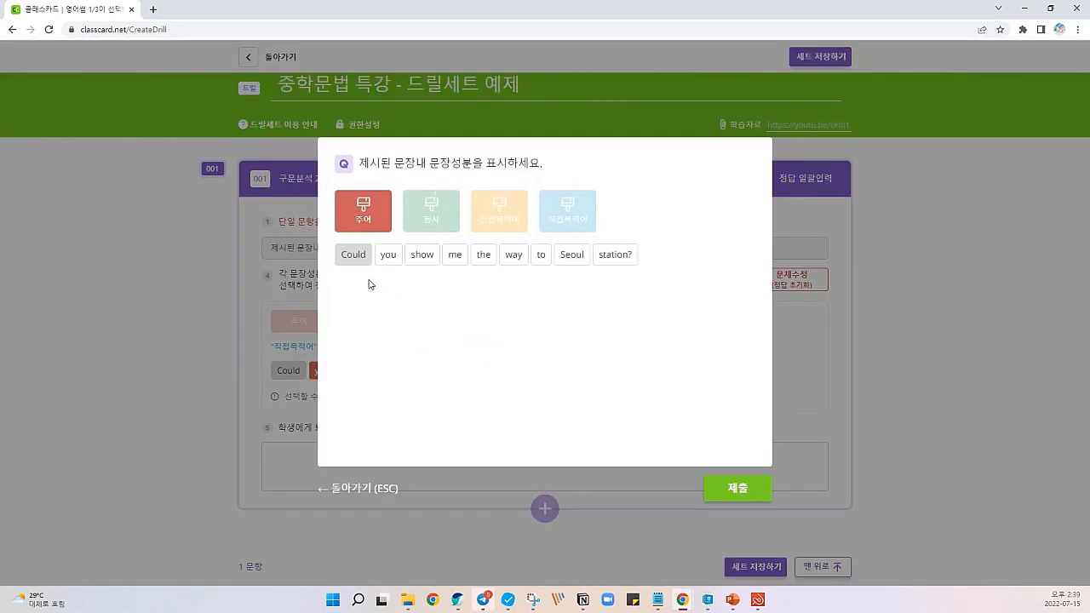
{"action": "left_click", "coordinate": [358, 261]}
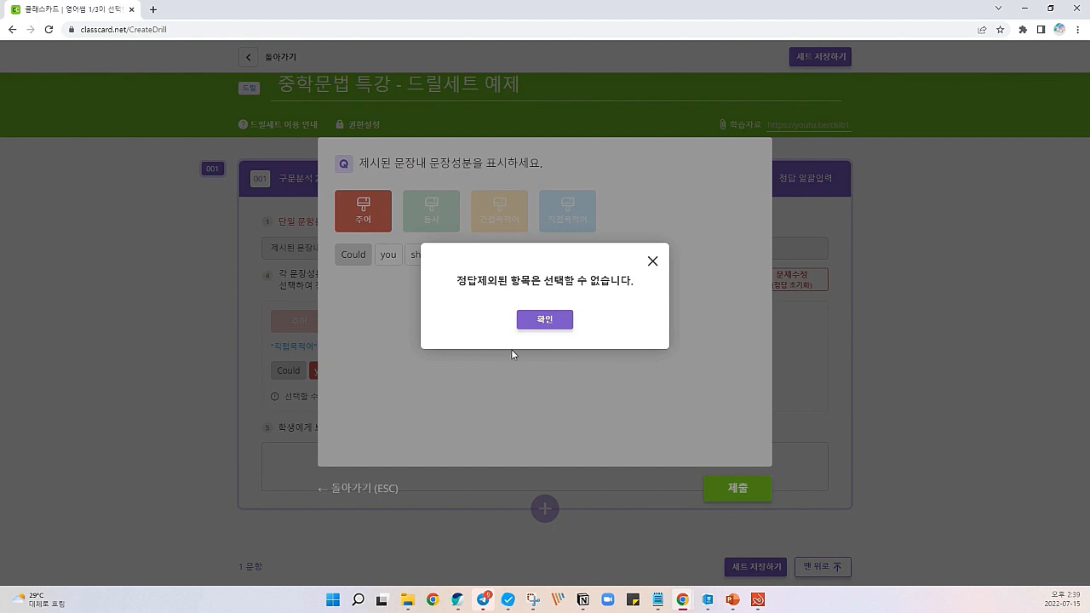
{"action": "left_click", "coordinate": [652, 262]}
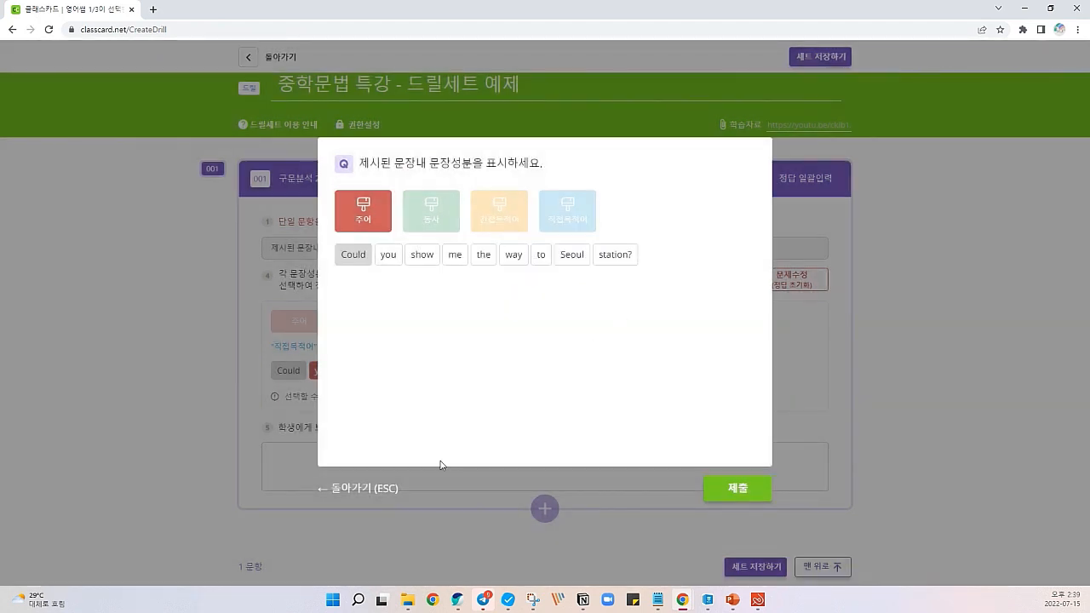
{"action": "left_click", "coordinate": [386, 489]}
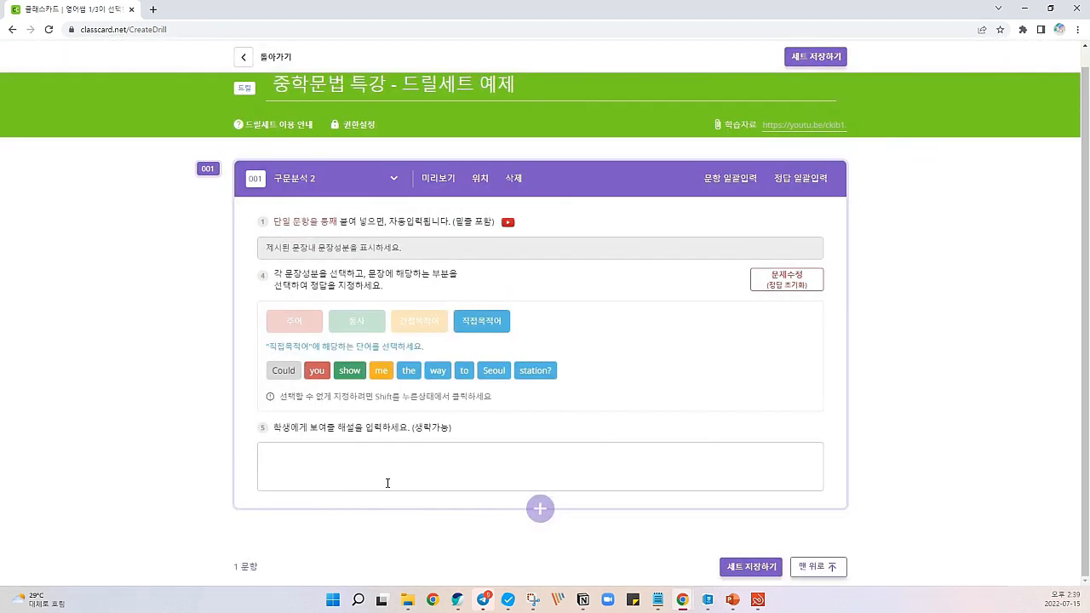
Reopen question 001 for editing and paste the question 11 answer line "you(주어), show(동사), me(간목), the way to Seoul station(직목)" from the Hangul document as its explanation
{"action": "left_click", "coordinate": [781, 290]}
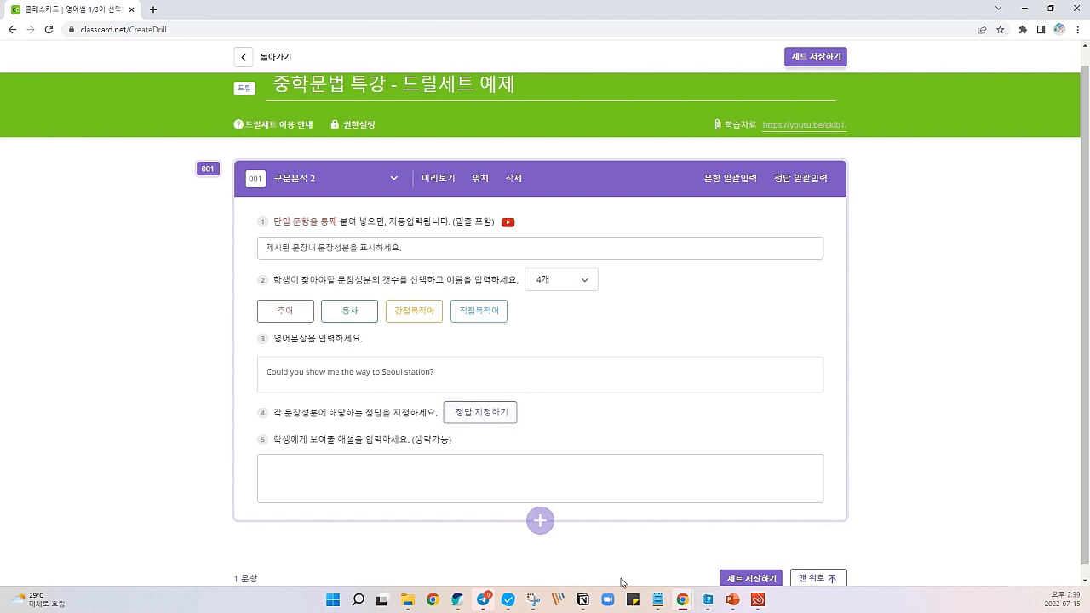
{"action": "left_click", "coordinate": [708, 600]}
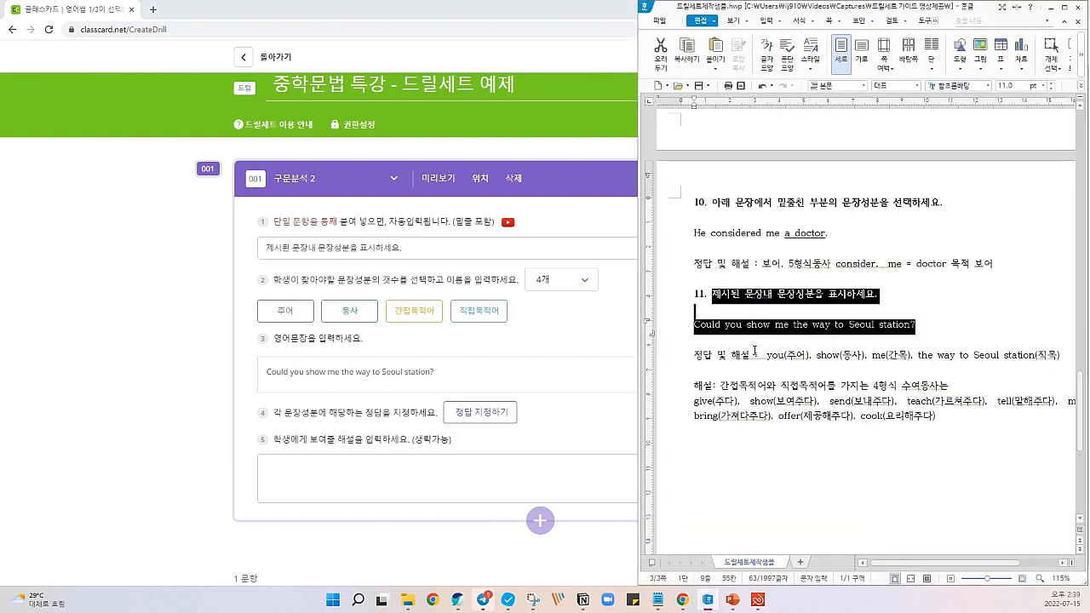
{"action": "left_click_drag", "start_coordinate": [765, 354], "coordinate": [1061, 354]}
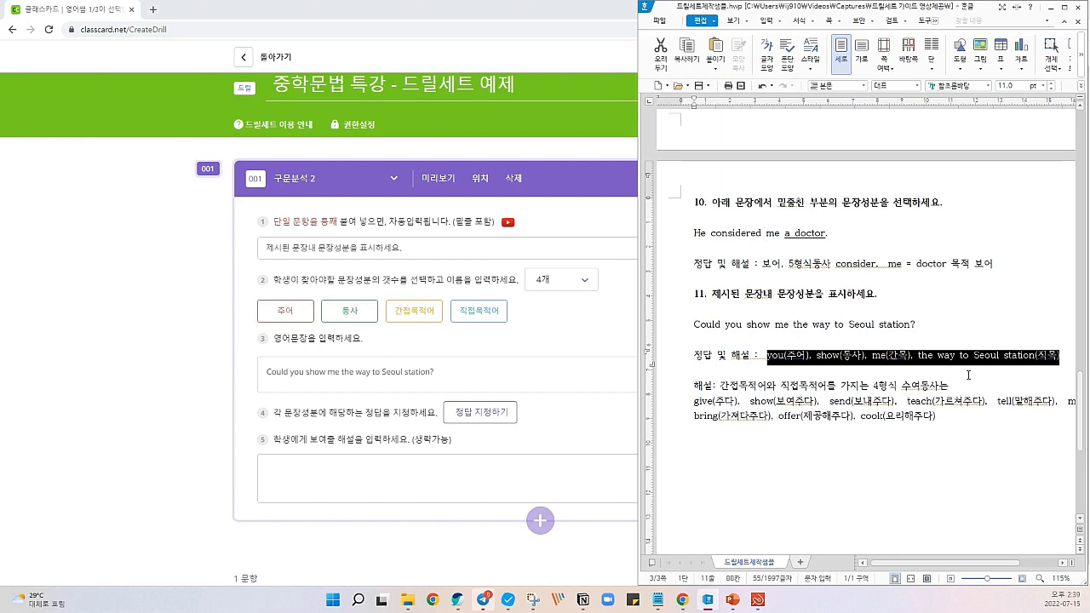
{"action": "key", "text": "ctrl+c"}
{"action": "left_click", "coordinate": [448, 474]}
{"action": "key", "text": "ctrl+v"}
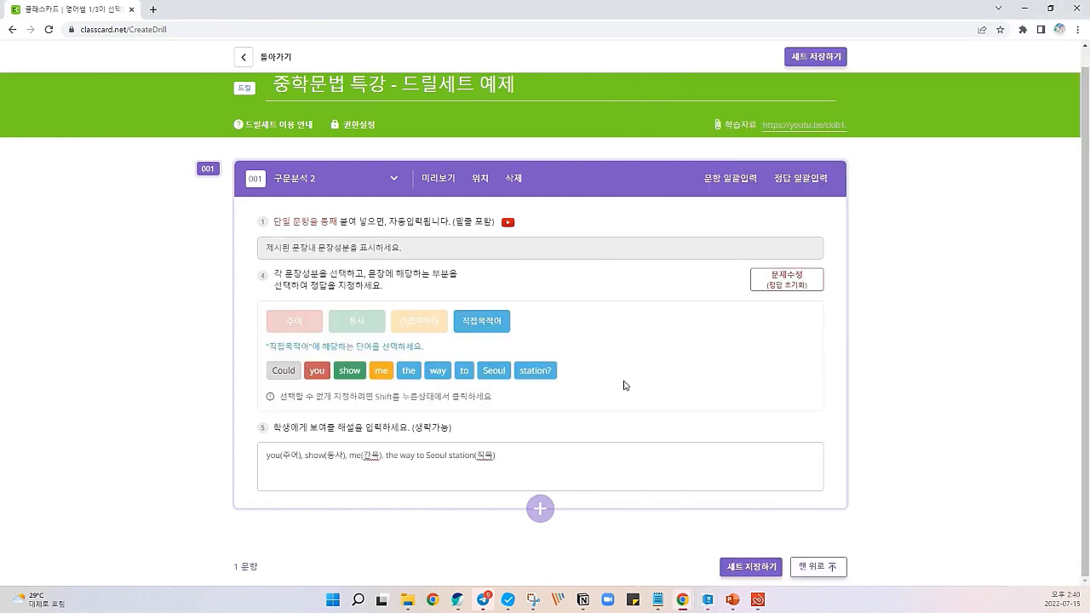
Preview question 001 and answer with "you" as 주어, "show" as 동사 and "me" as 간접목적어
{"action": "left_click", "coordinate": [452, 187]}
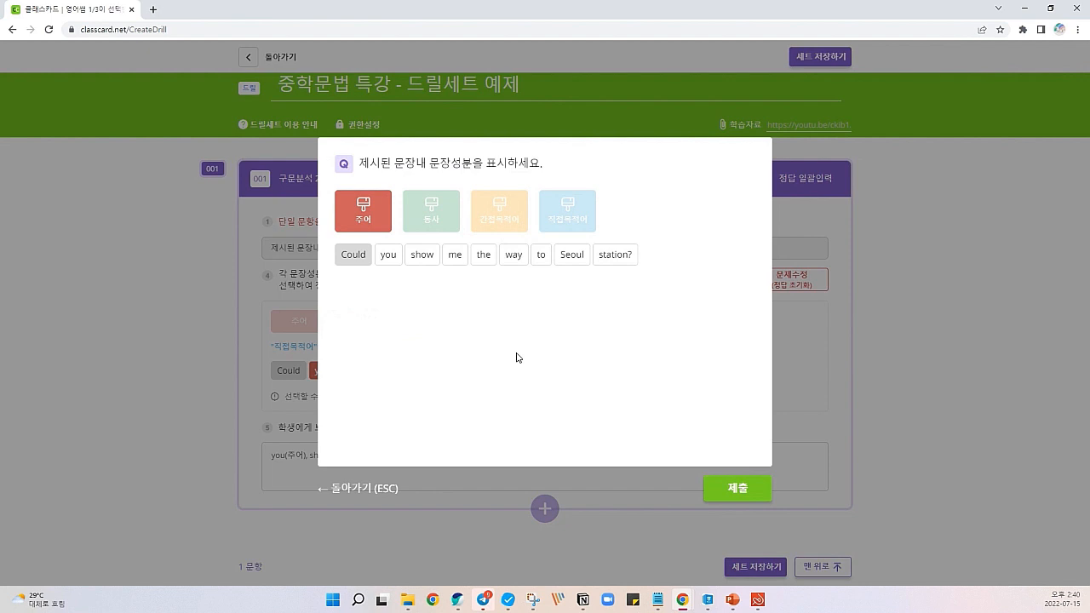
{"action": "left_click", "coordinate": [389, 254]}
{"action": "left_click", "coordinate": [419, 257]}
{"action": "left_click", "coordinate": [421, 256]}
{"action": "left_click", "coordinate": [430, 223]}
{"action": "left_click", "coordinate": [426, 257]}
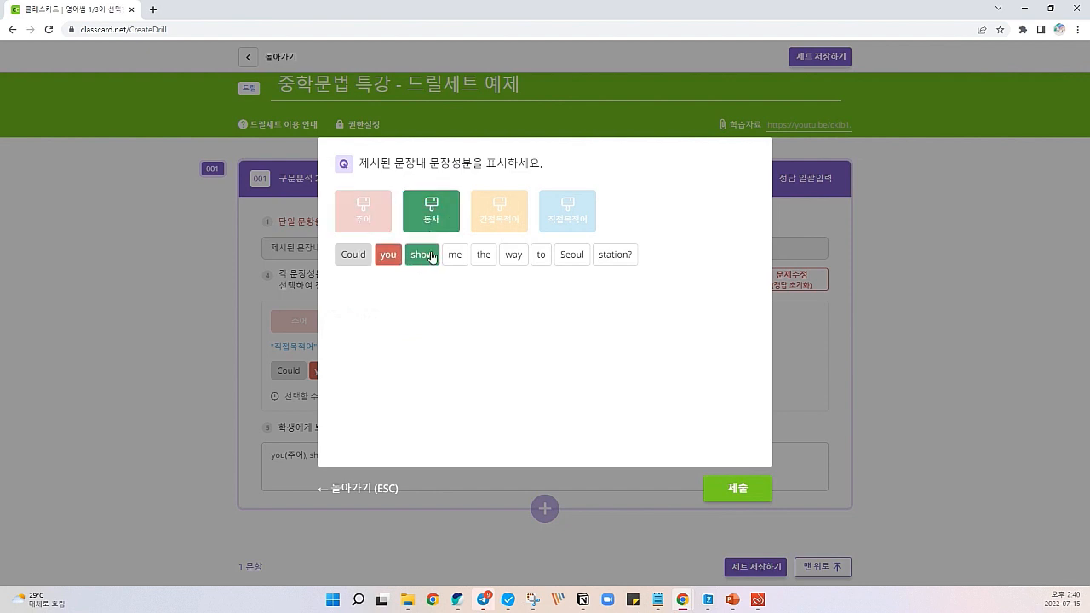
{"action": "left_click", "coordinate": [486, 225]}
{"action": "left_click", "coordinate": [454, 255]}
Mark "the way to Seoul station?" as 직접목적어 in the preview and submit the answer
{"action": "left_click", "coordinate": [576, 218]}
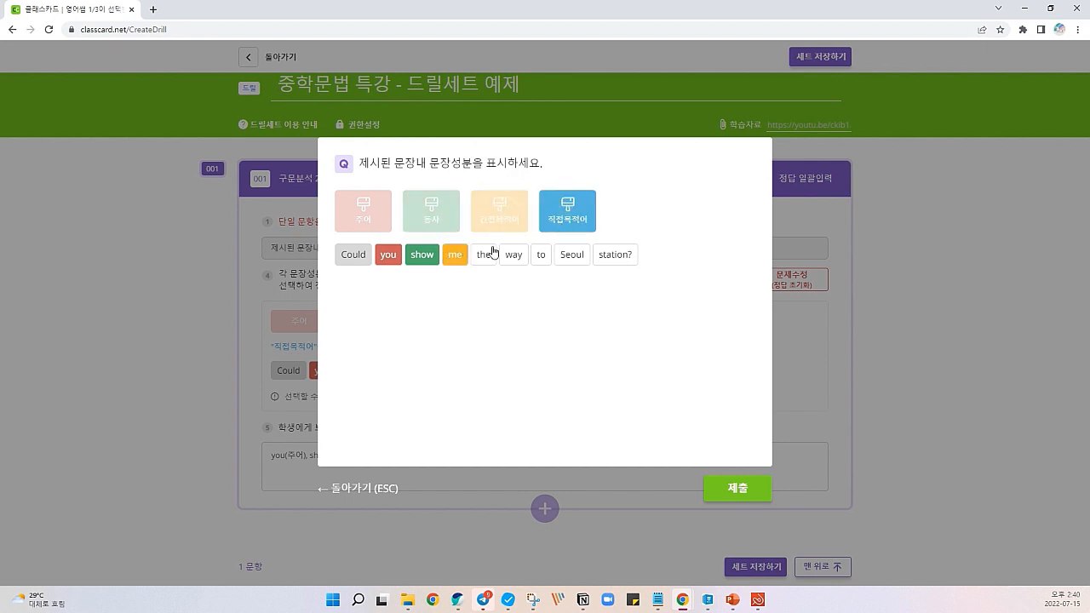
{"action": "left_click", "coordinate": [484, 254]}
{"action": "left_click", "coordinate": [514, 255]}
{"action": "left_click", "coordinate": [541, 254]}
{"action": "left_click", "coordinate": [571, 255]}
{"action": "left_click", "coordinate": [615, 255]}
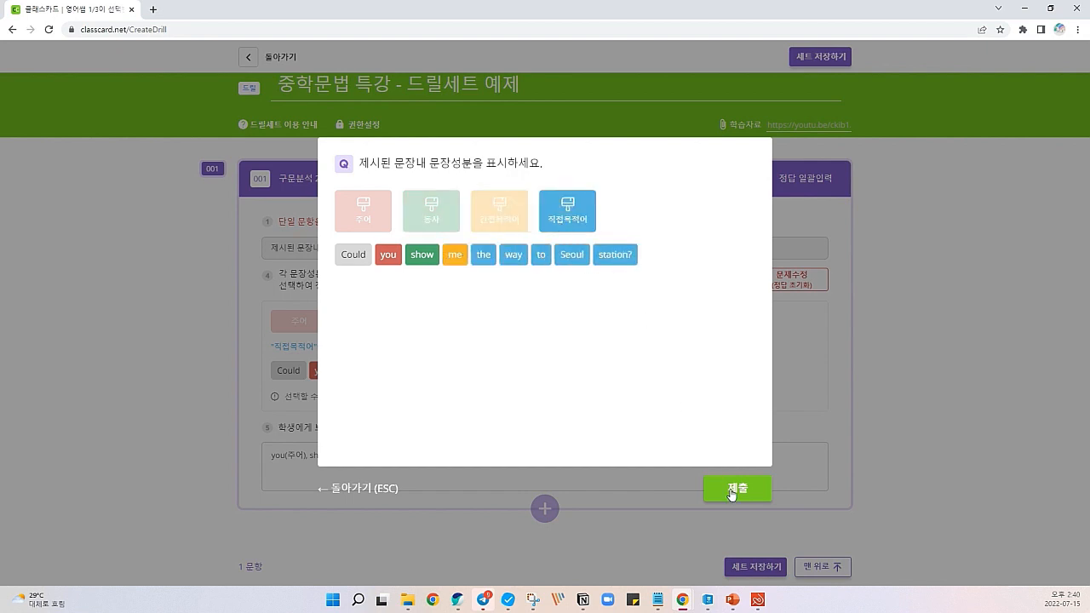
{"action": "left_click", "coordinate": [731, 491]}
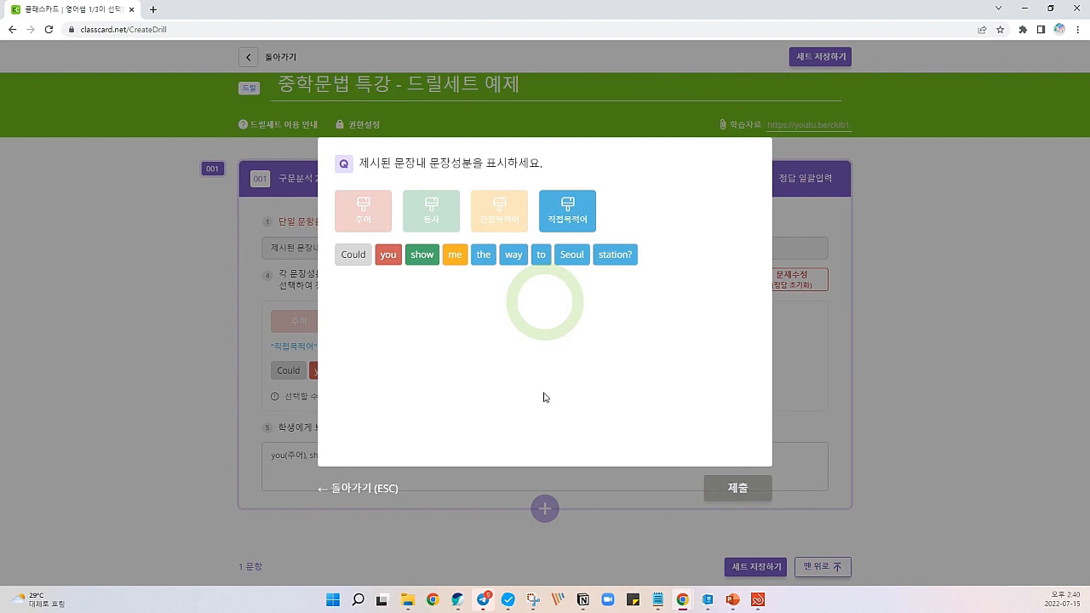